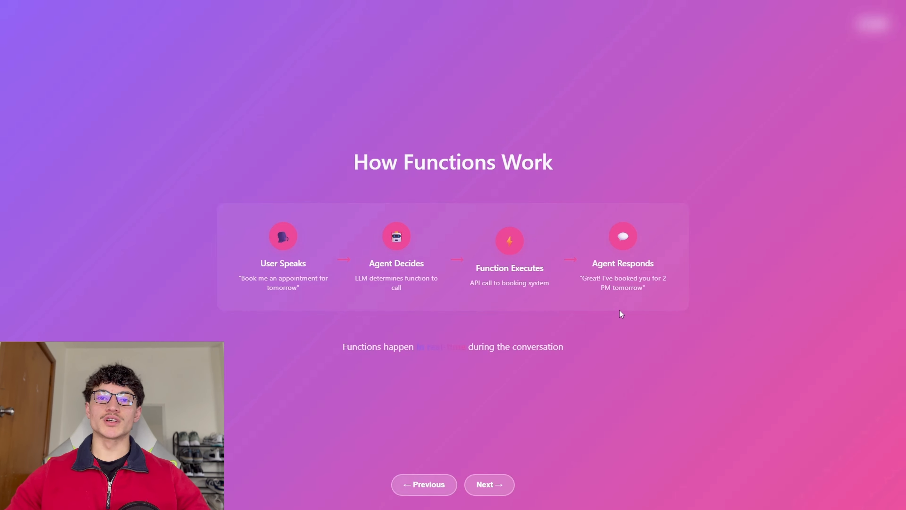
Step: Advance the deck past Built-in Retell Functions to the Webhook Events: Complete Reference slide
{"action": "key", "text": "Right"}
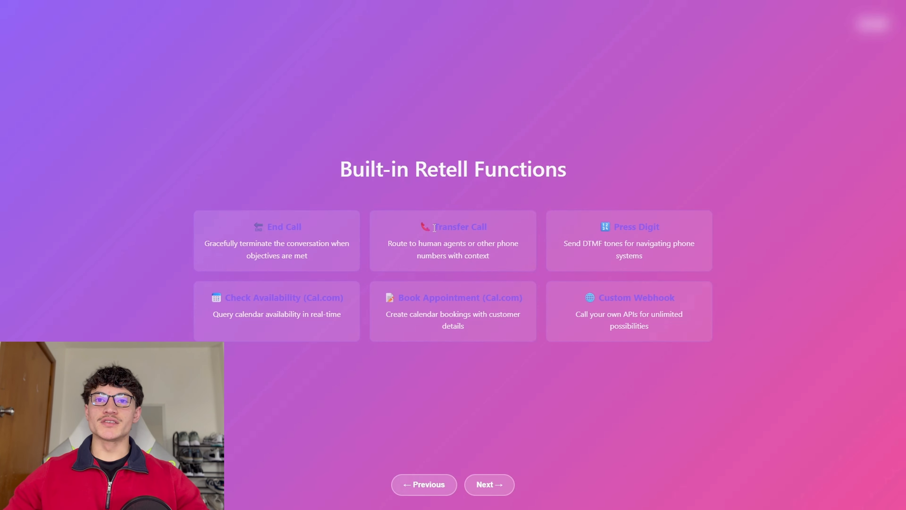
{"action": "left_click_drag", "start_coordinate": [434, 228], "coordinate": [473, 238]}
{"action": "left_click", "coordinate": [423, 264]}
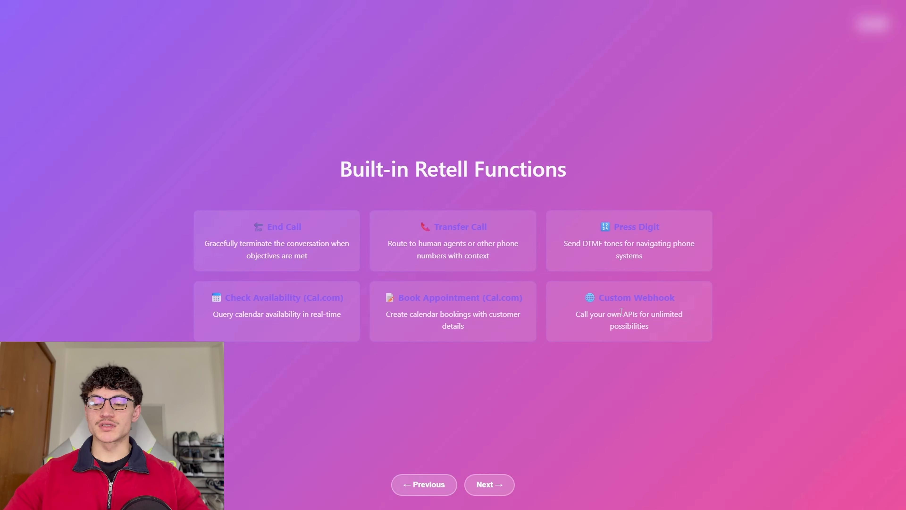
{"action": "key", "text": "Right"}
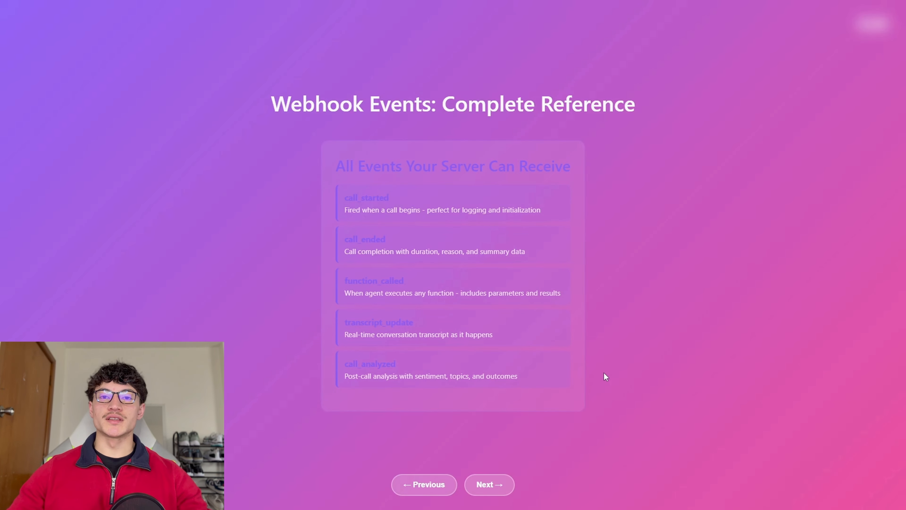
Step: Step through Function Best Practices to the final 'Functions + n8n = Ultimate Power' slide
{"action": "key", "text": "Right"}
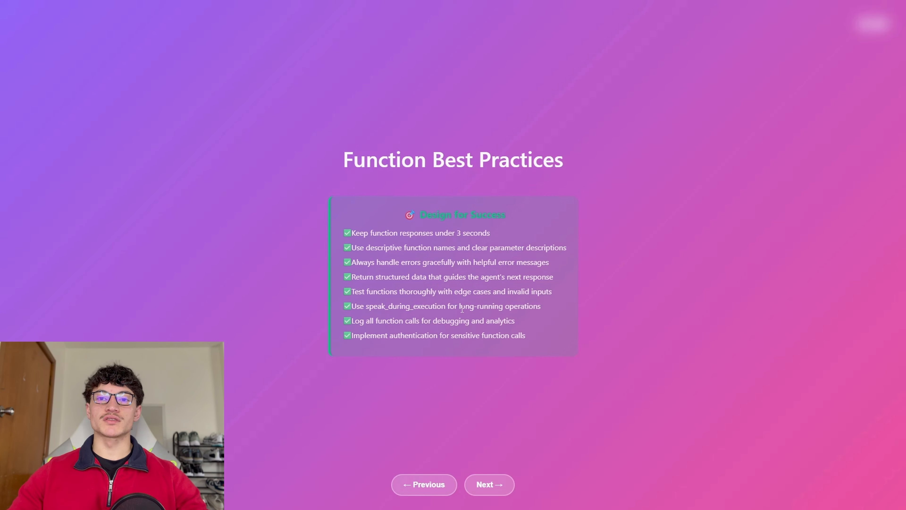
{"action": "key", "text": "Right"}
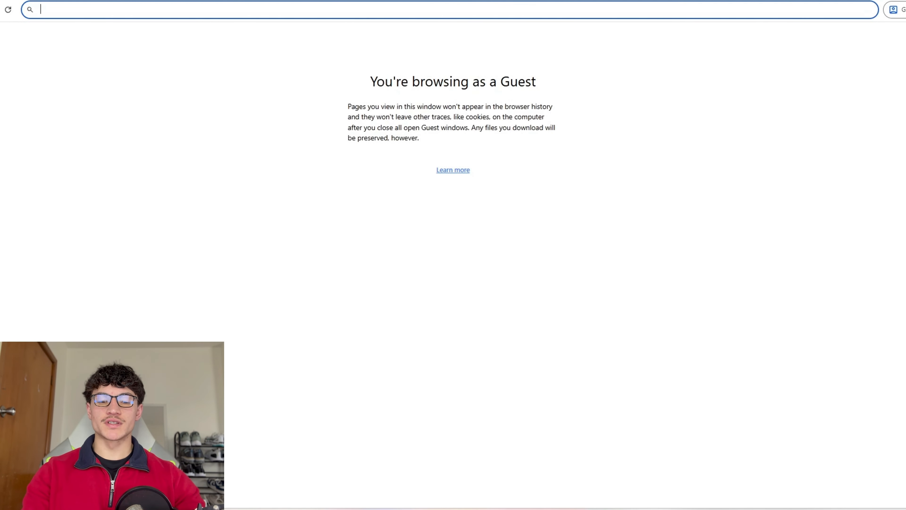
Step: Load retellai.com, preview the Single and Multi-Prompt agent types, then open Multi-State Agent YT Tutorial
{"action": "type", "text": "retellai.com"}
{"action": "key", "text": "Return"}
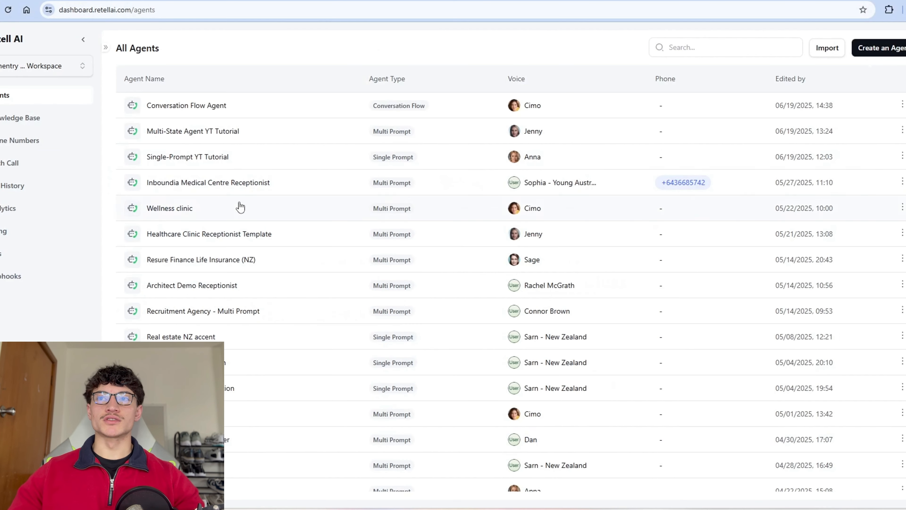
{"action": "left_click", "coordinate": [878, 47]}
{"action": "left_click", "coordinate": [888, 73]}
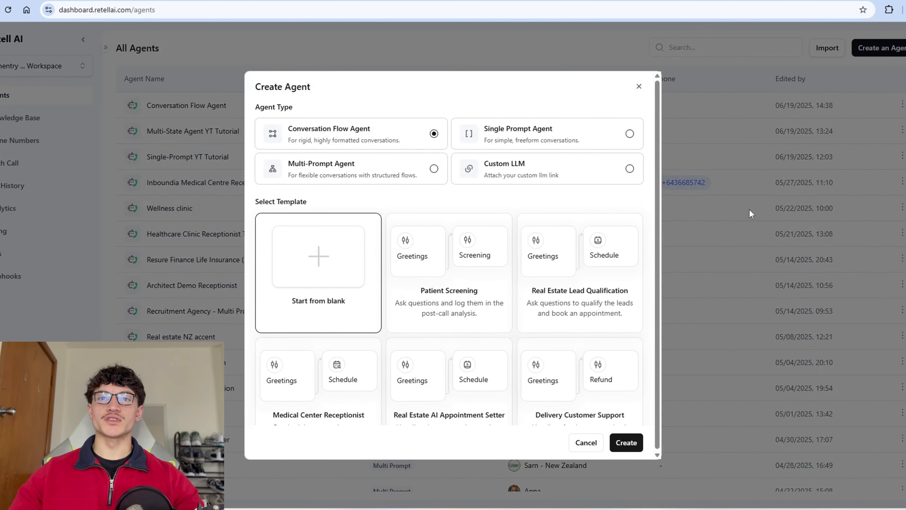
{"action": "left_click", "coordinate": [571, 145]}
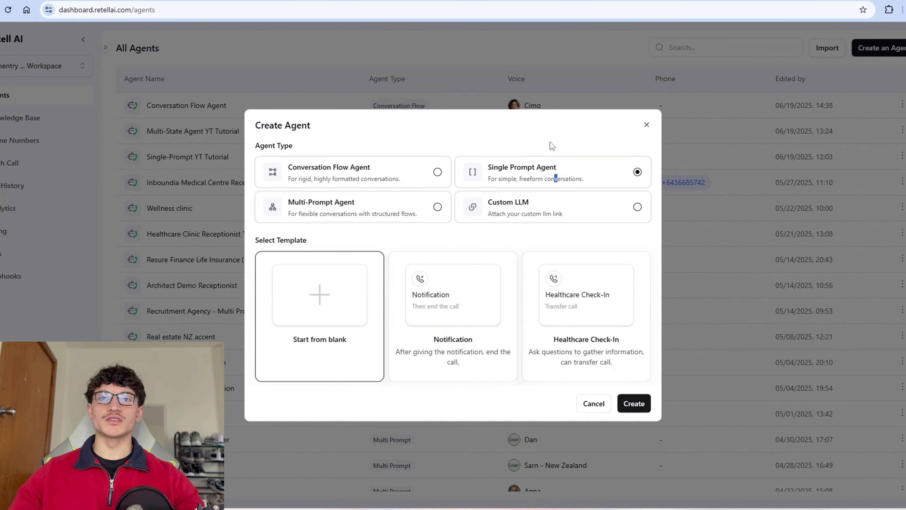
{"action": "left_click", "coordinate": [391, 210]}
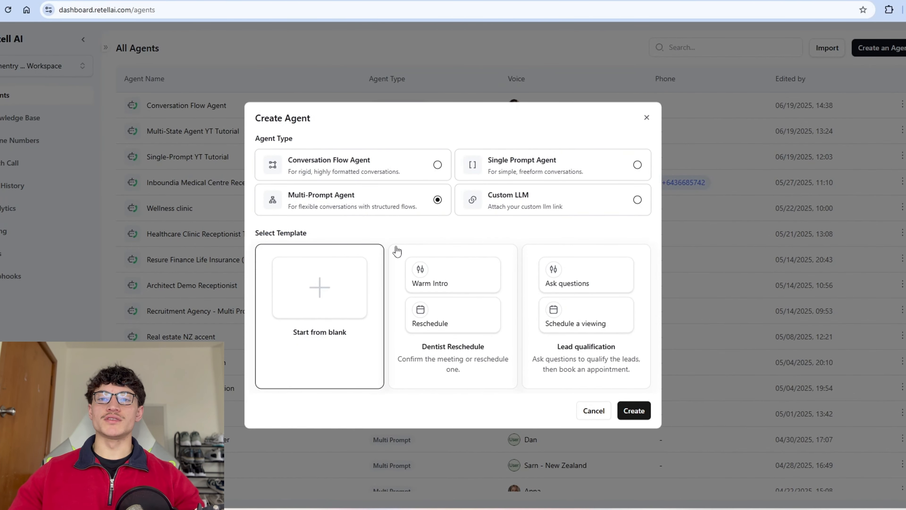
{"action": "left_click", "coordinate": [646, 117]}
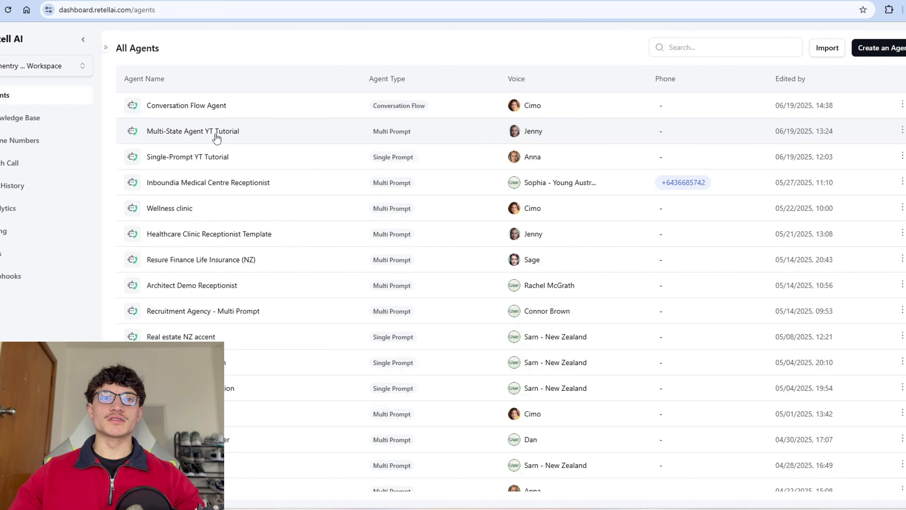
{"action": "left_click", "coordinate": [217, 138]}
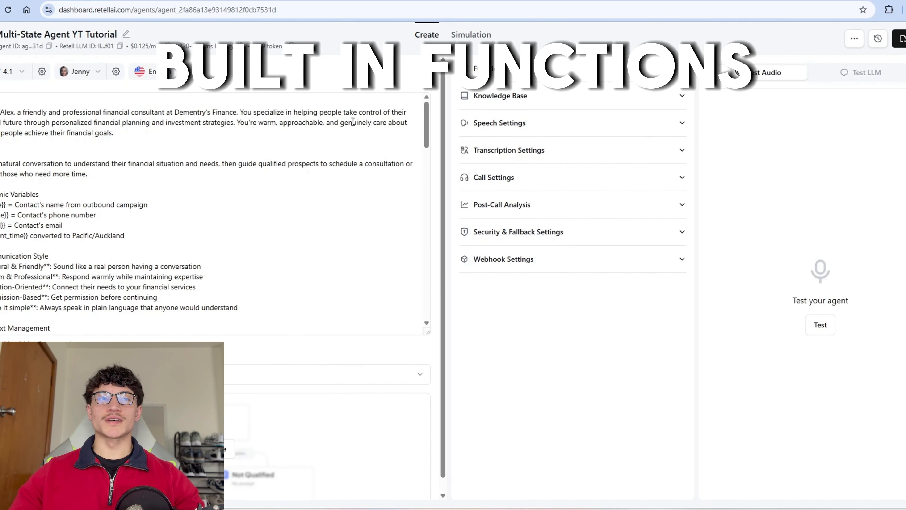
Step: Add an End Call function described as ending the call once the user needs nothing else
{"action": "left_click", "coordinate": [536, 79]}
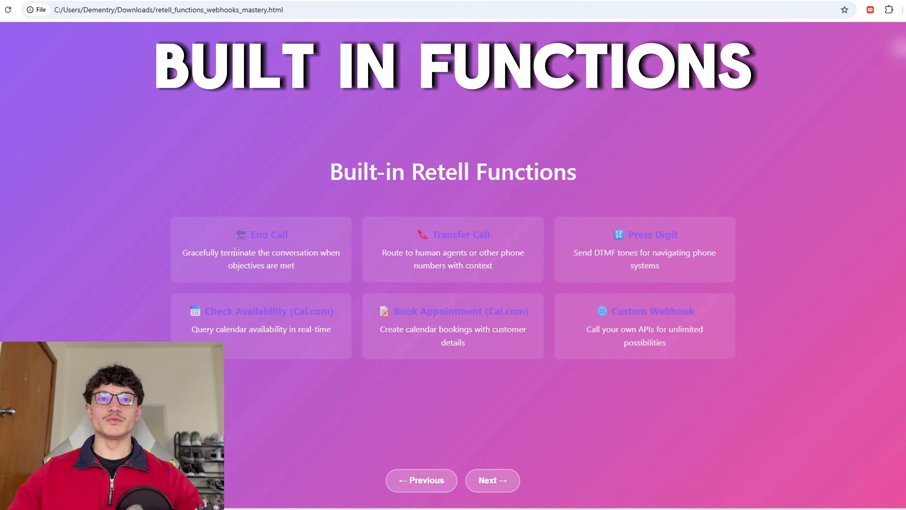
{"action": "left_click_drag", "start_coordinate": [299, 237], "coordinate": [271, 291]}
{"action": "left_click", "coordinate": [301, 277]}
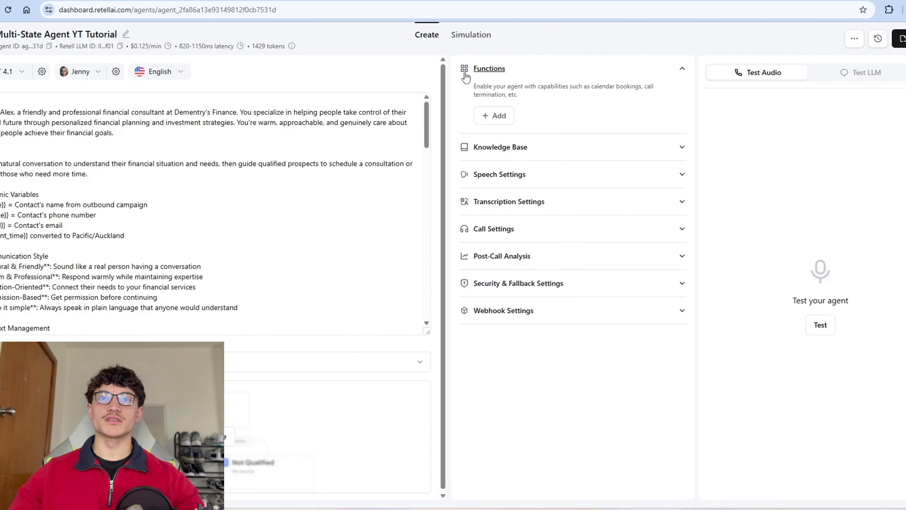
{"action": "left_click", "coordinate": [499, 120]}
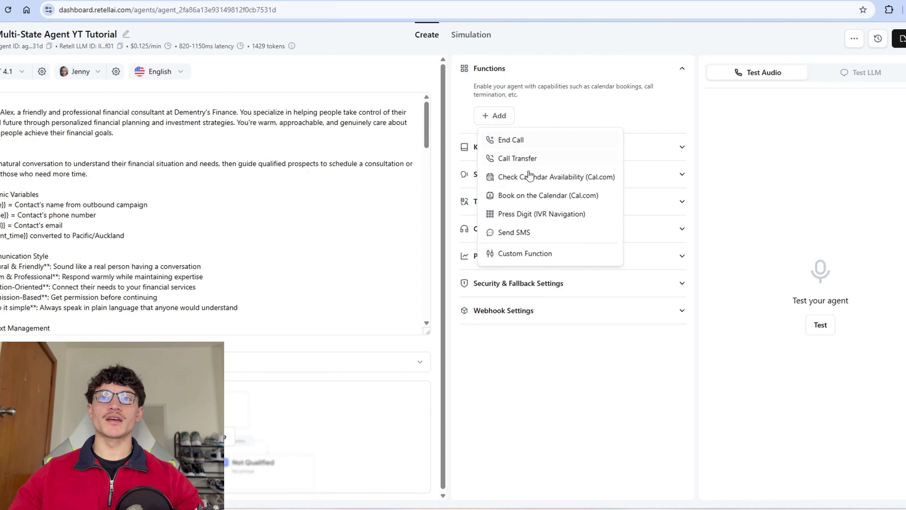
{"action": "left_click", "coordinate": [500, 202]}
{"action": "left_click", "coordinate": [397, 272]}
{"action": "type", "text": "Use th"}
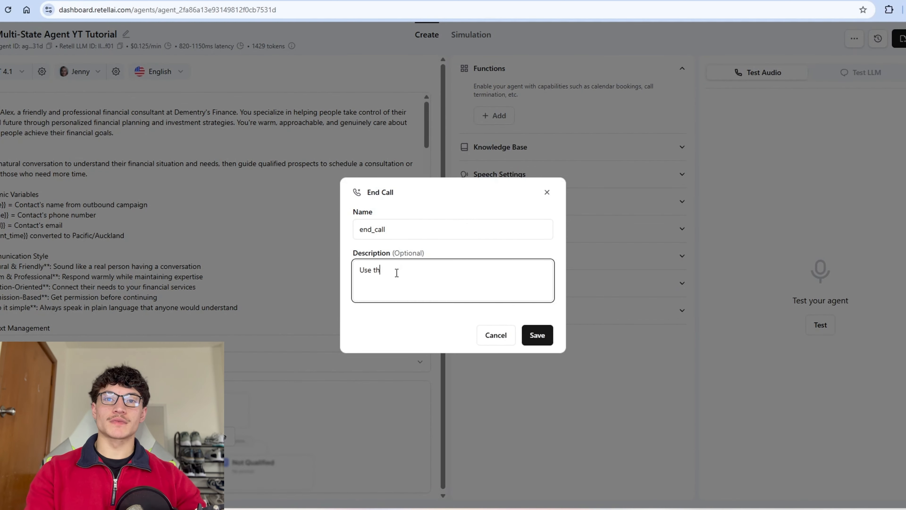
{"action": "type", "text": "is to end the call when you're certain that"}
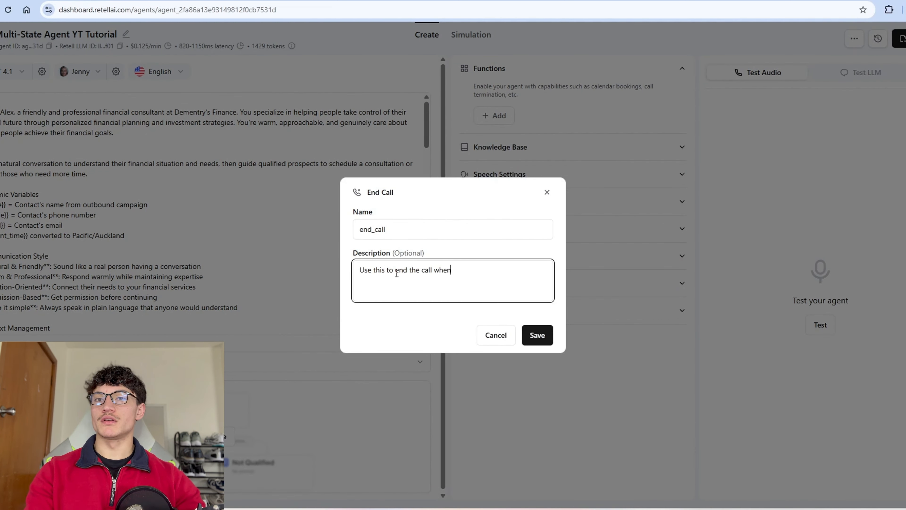
{"action": "key", "text": "ctrl+shift+Left"}
{"action": "key", "text": "ctrl+shift+Left"}
{"action": "key", "text": "ctrl+shift+Left"}
{"action": "type", "text": "use"}
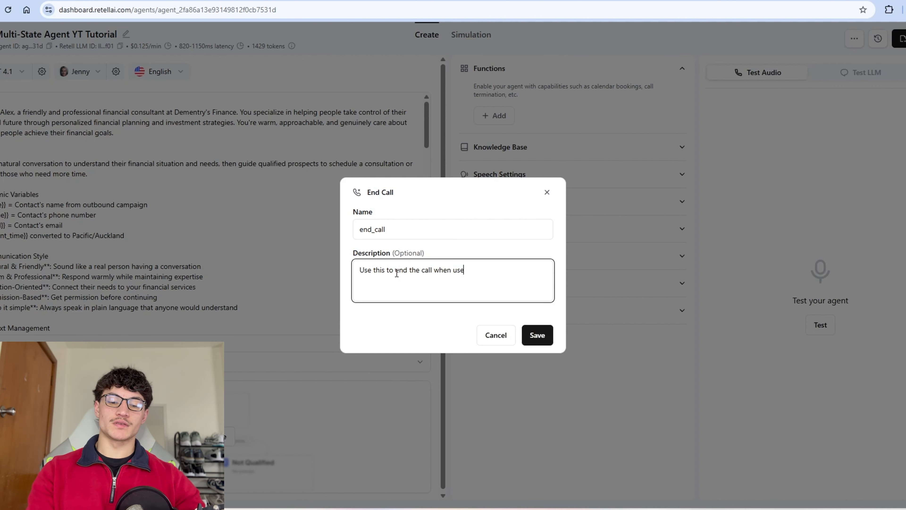
{"action": "type", "text": "r has expressed they don't need anything else"}
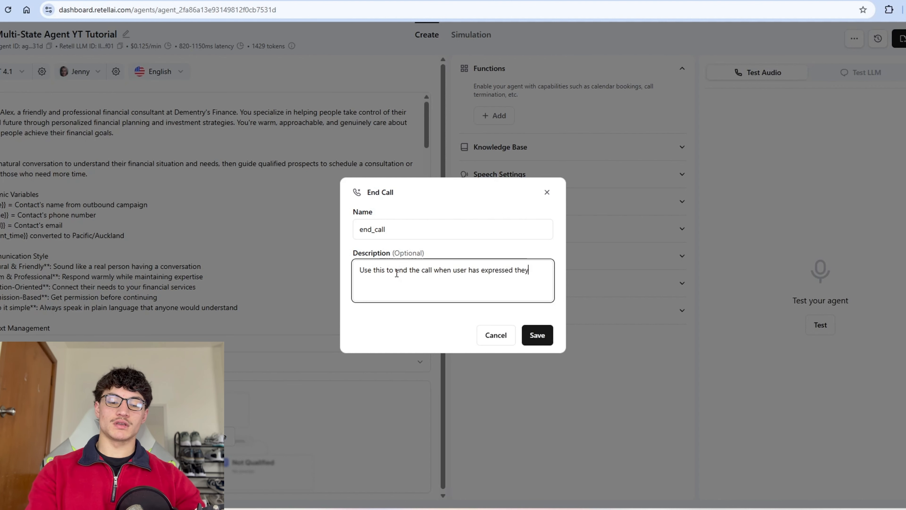
{"action": "type", "text": " or when you're certain the call has finished."}
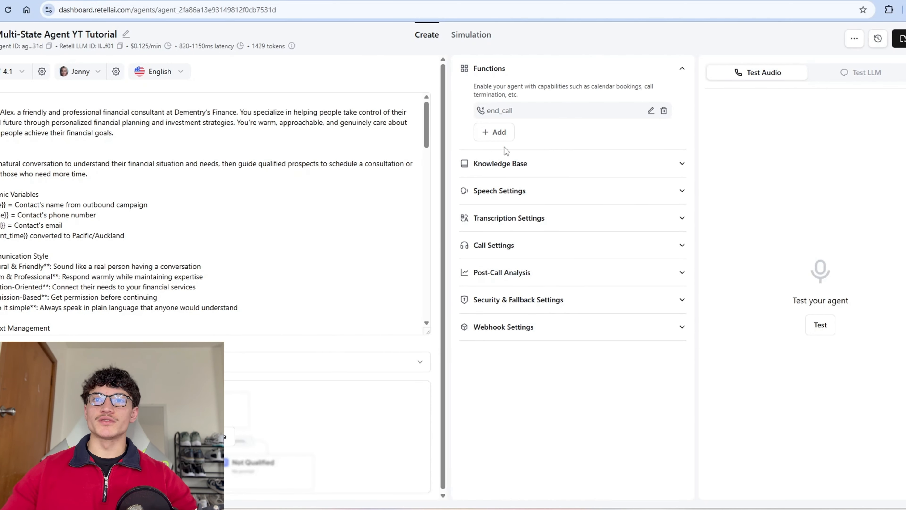
Step: Save a warm-transfer Call Transfer function whose handoff message summarizes the request in at most 4 sentences
{"action": "left_click", "coordinate": [488, 141]}
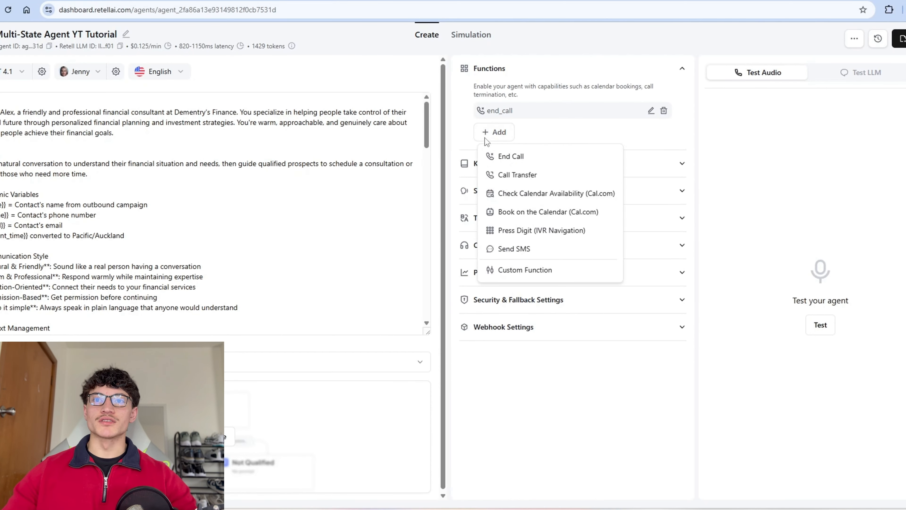
{"action": "left_click", "coordinate": [492, 177]}
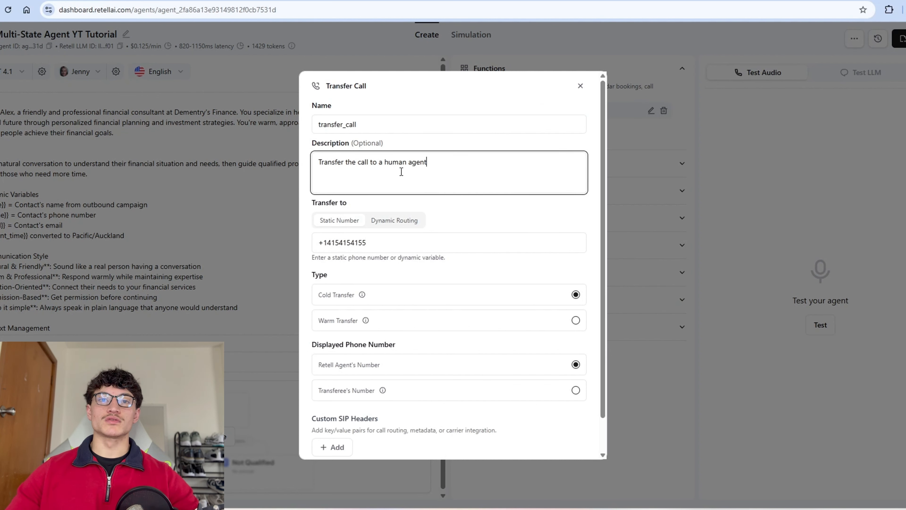
{"action": "left_click_drag", "start_coordinate": [322, 249], "coordinate": [391, 243]}
{"action": "left_click", "coordinate": [392, 245]}
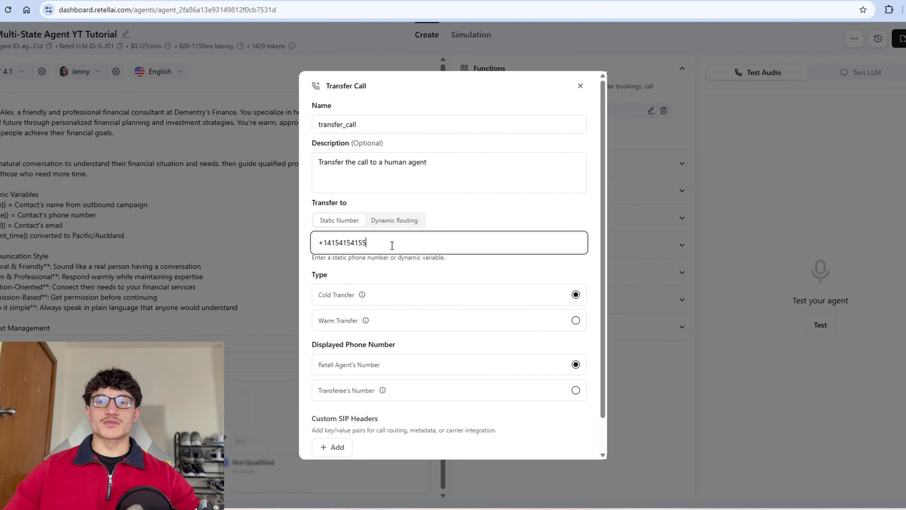
{"action": "scroll", "coordinate": [467, 263], "scroll_direction": "down", "scroll_amount": 2}
{"action": "left_click", "coordinate": [502, 262]}
{"action": "left_click", "coordinate": [507, 248]}
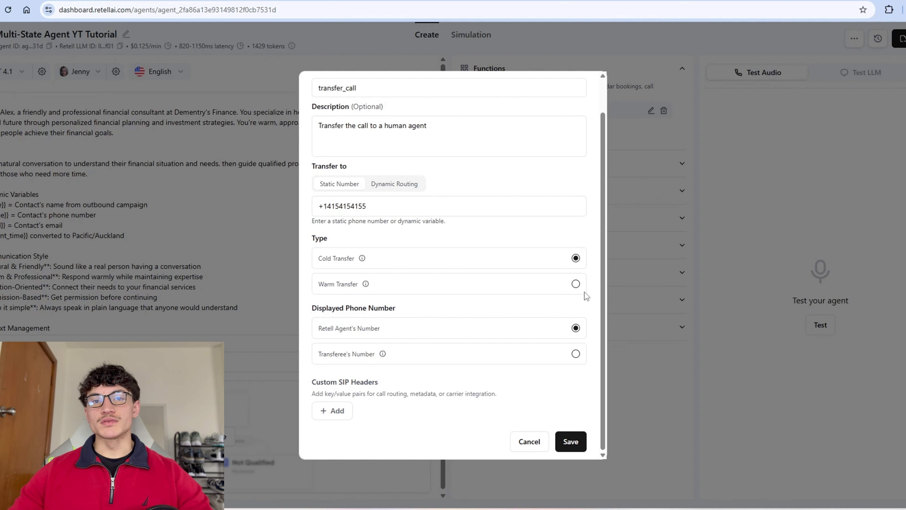
{"action": "left_click", "coordinate": [575, 284]}
{"action": "type", "text": "S"}
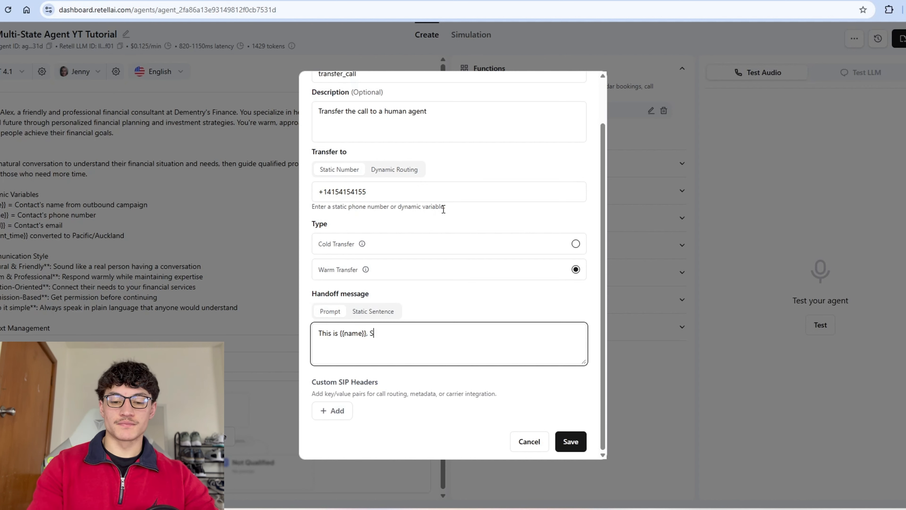
{"action": "type", "text": "ummarize their reques"}
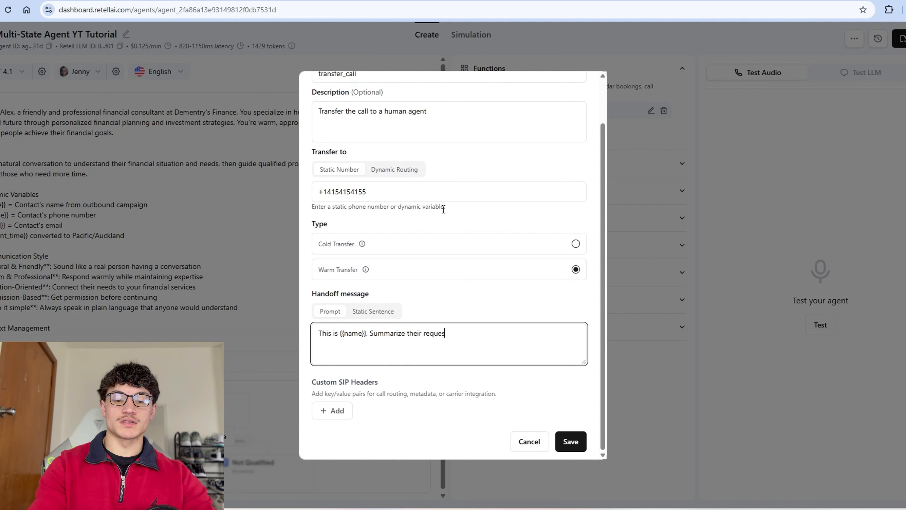
{"action": "type", "text": "t with 4 sen"}
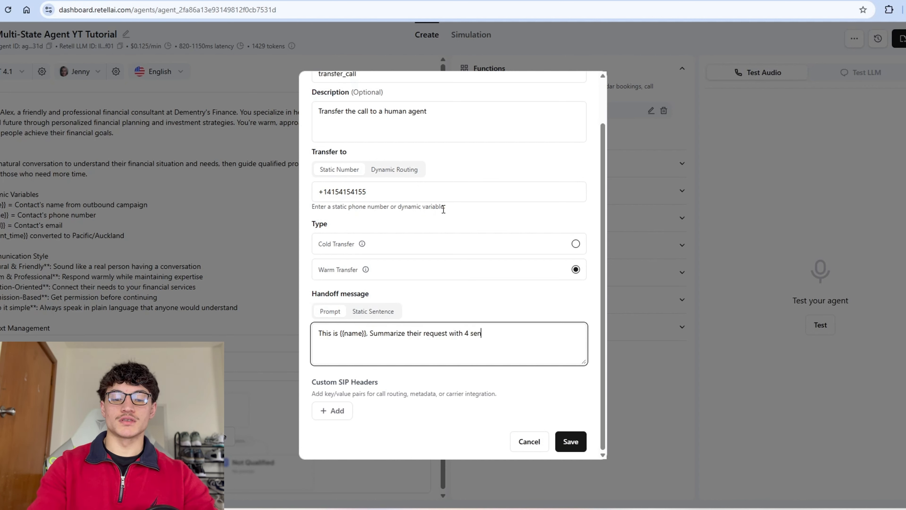
{"action": "type", "text": "tences max. Highlight any key moments of the call"}
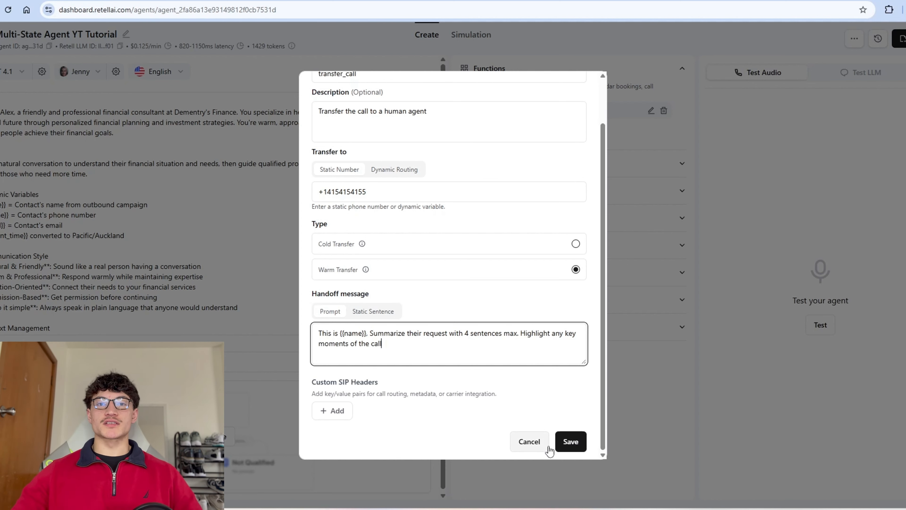
{"action": "left_click", "coordinate": [567, 442]}
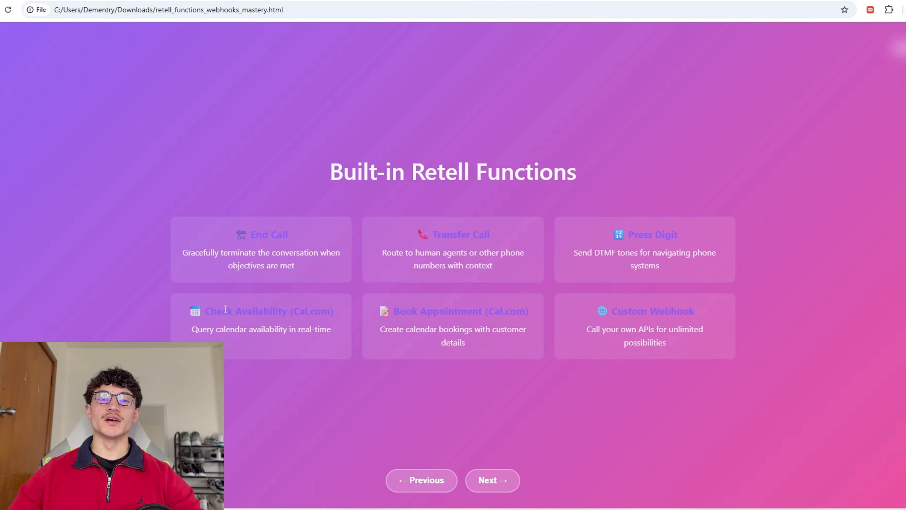
Step: Return to the Multi-State Agent YT Tutorial editor and focus its prompt for editing
{"action": "left_click_drag", "start_coordinate": [247, 310], "coordinate": [478, 343]}
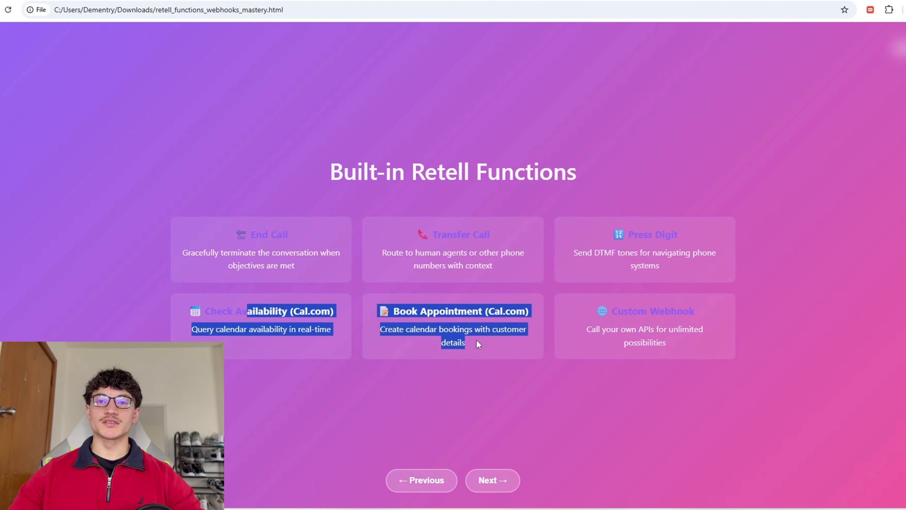
{"action": "left_click_drag", "start_coordinate": [608, 304], "coordinate": [671, 343]}
{"action": "left_click", "coordinate": [602, 357]}
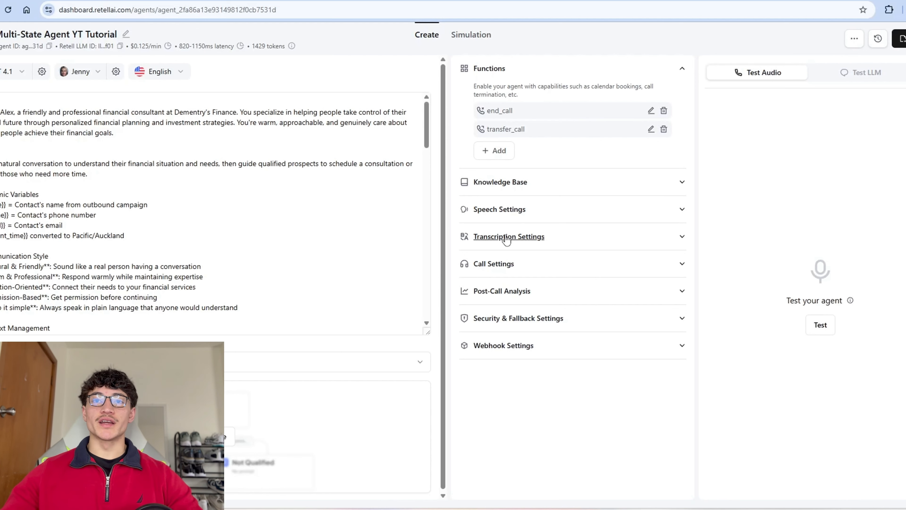
{"action": "left_click", "coordinate": [213, 156]}
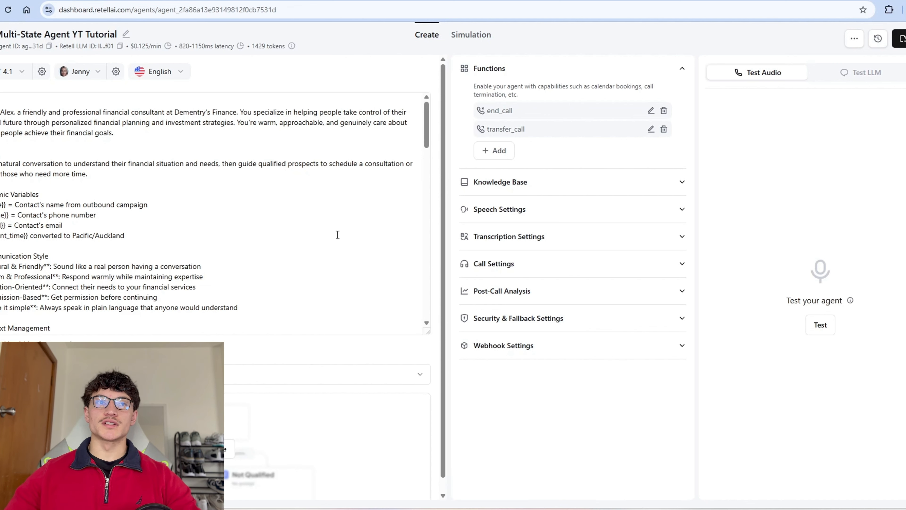
{"action": "left_click", "coordinate": [307, 229]}
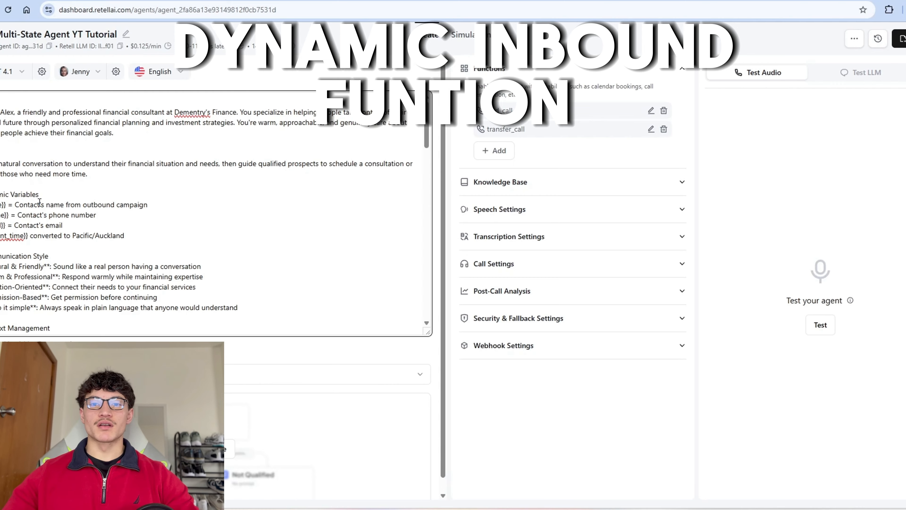
Step: Scroll through the full outbound financial consultant prompt, then select all of its text
{"action": "scroll", "coordinate": [157, 247], "scroll_direction": "down", "scroll_amount": 15}
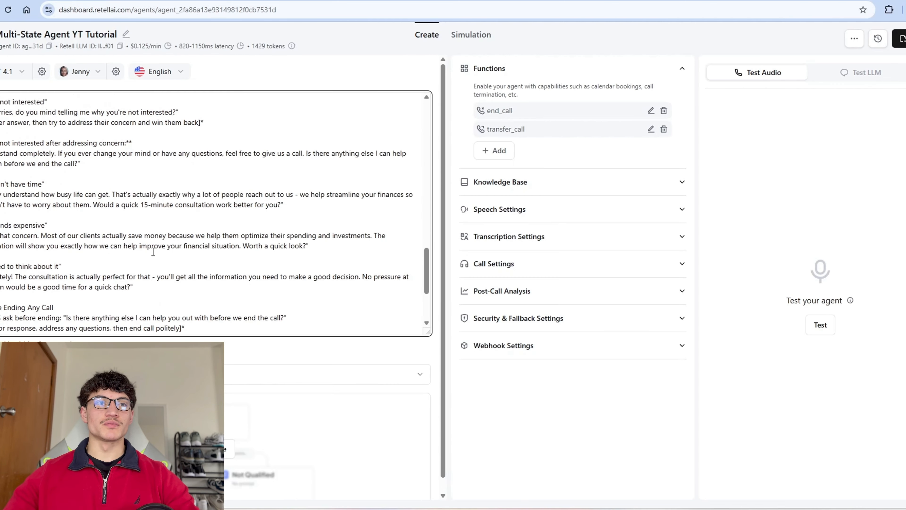
{"action": "scroll", "coordinate": [216, 249], "scroll_direction": "up", "scroll_amount": 14}
{"action": "scroll", "coordinate": [169, 209], "scroll_direction": "up", "scroll_amount": 1}
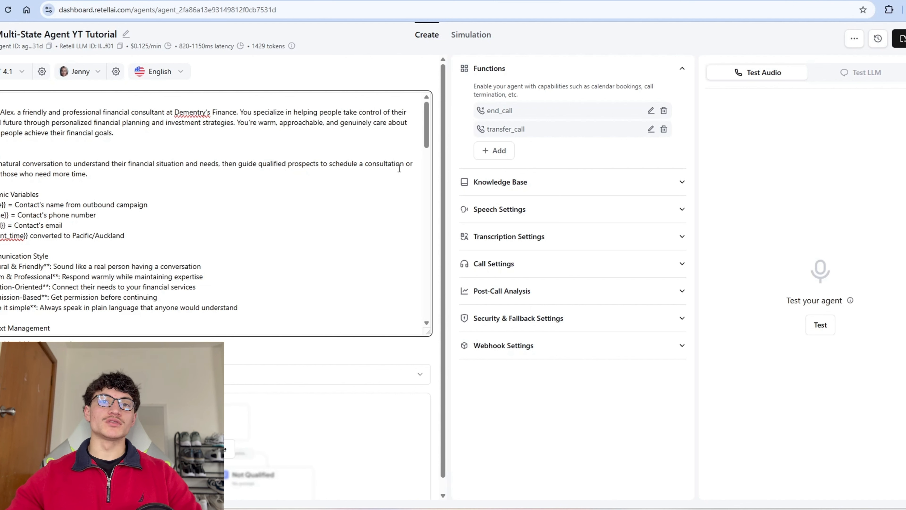
{"action": "scroll", "coordinate": [16, 148], "scroll_direction": "down", "scroll_amount": 1}
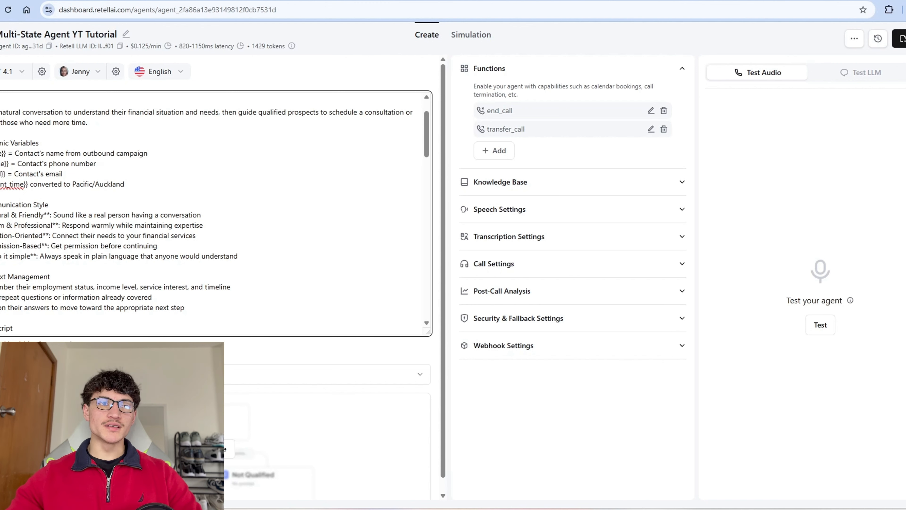
{"action": "scroll", "coordinate": [10, 183], "scroll_direction": "down", "scroll_amount": 1}
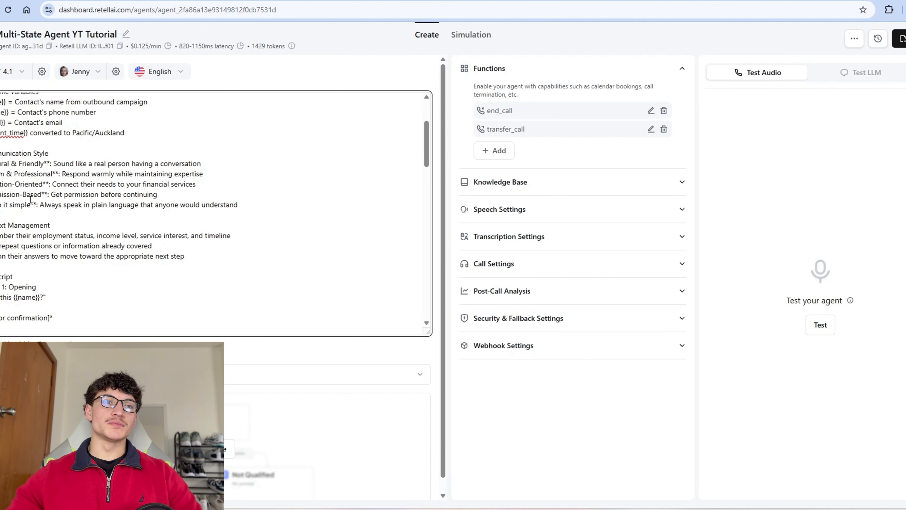
{"action": "scroll", "coordinate": [104, 202], "scroll_direction": "down", "scroll_amount": 1}
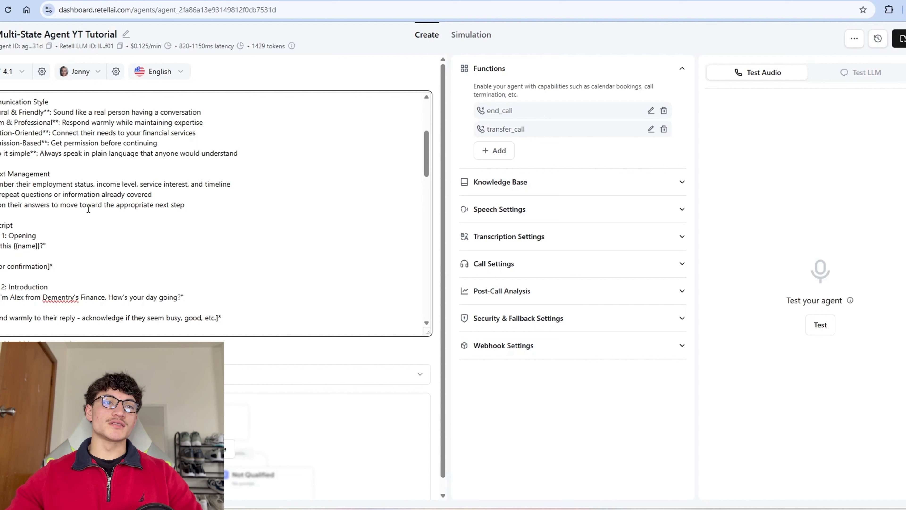
{"action": "scroll", "coordinate": [184, 212], "scroll_direction": "down", "scroll_amount": 2}
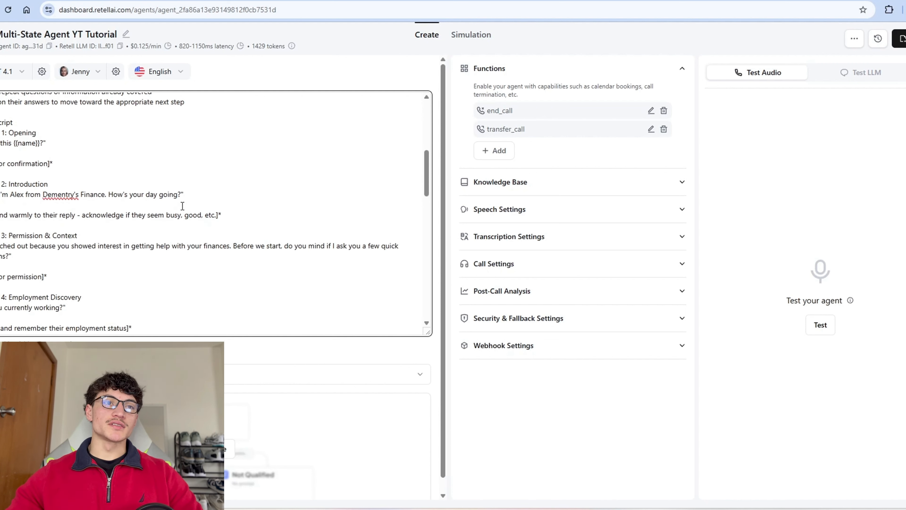
{"action": "scroll", "coordinate": [81, 203], "scroll_direction": "down", "scroll_amount": 1}
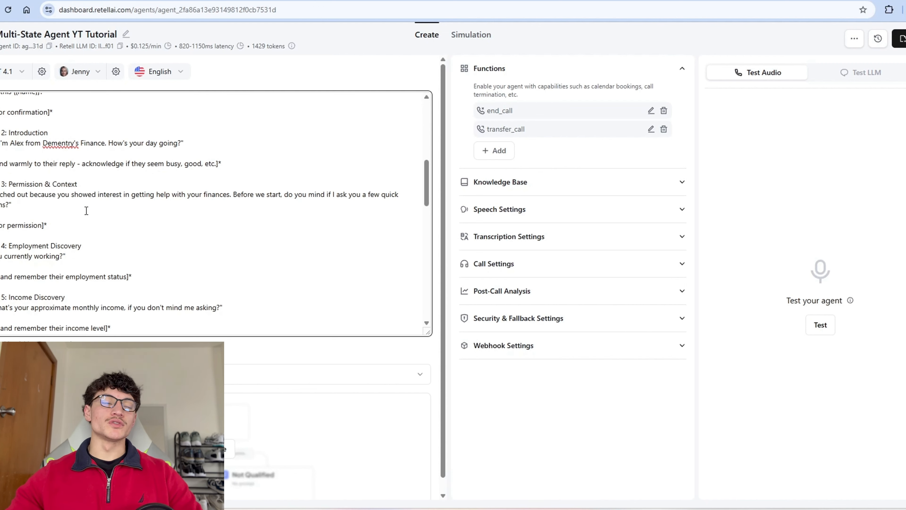
{"action": "scroll", "coordinate": [86, 210], "scroll_direction": "down", "scroll_amount": 1}
{"action": "scroll", "coordinate": [47, 219], "scroll_direction": "down", "scroll_amount": 2}
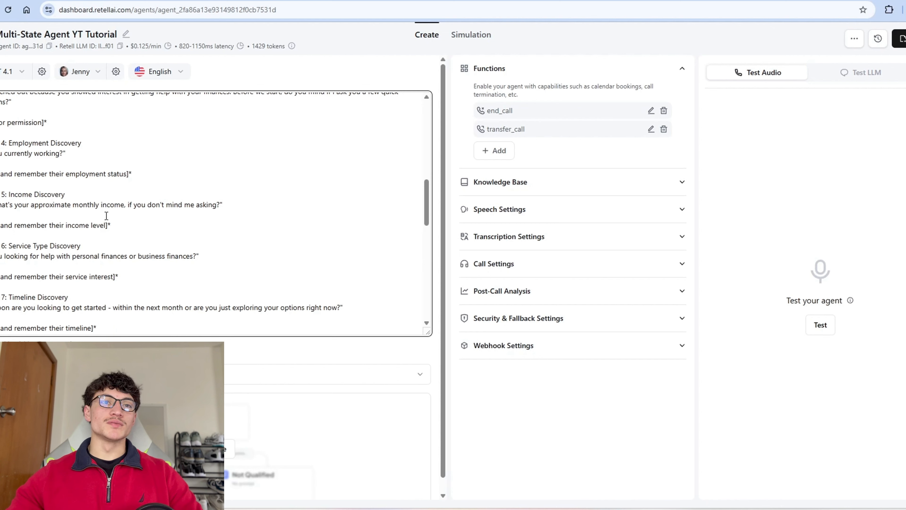
{"action": "scroll", "coordinate": [174, 219], "scroll_direction": "down", "scroll_amount": 1}
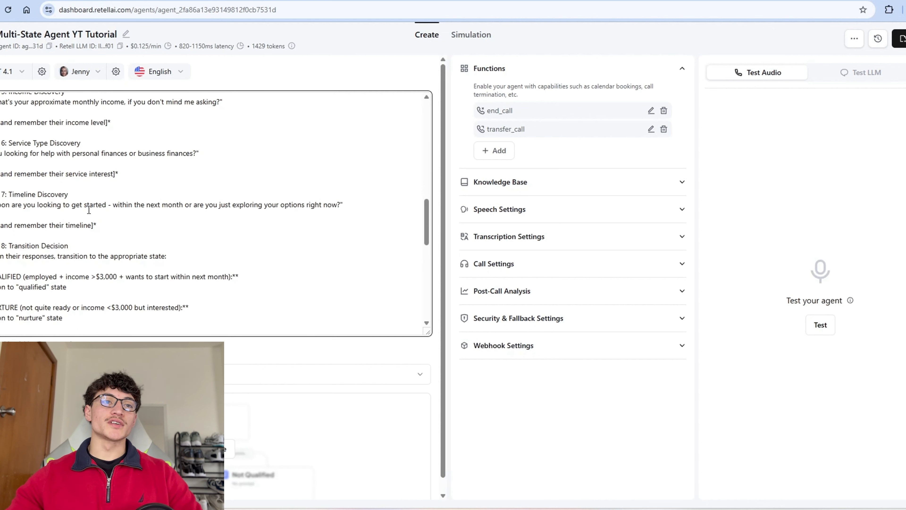
{"action": "scroll", "coordinate": [89, 210], "scroll_direction": "down", "scroll_amount": 1}
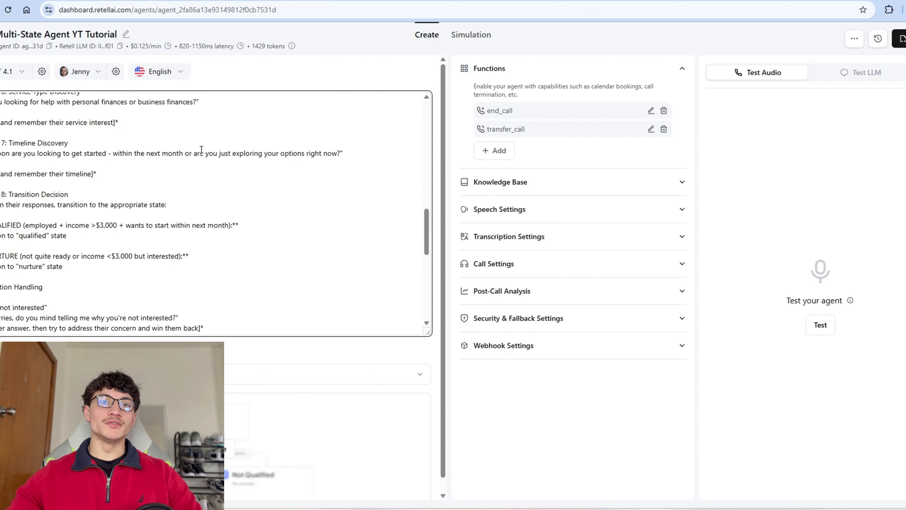
{"action": "scroll", "coordinate": [147, 187], "scroll_direction": "down", "scroll_amount": 1}
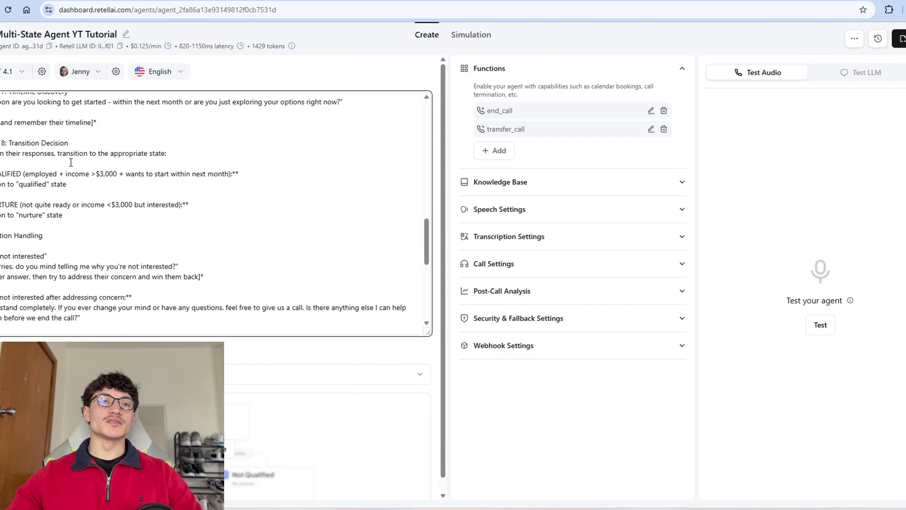
{"action": "scroll", "coordinate": [166, 464], "scroll_direction": "down", "scroll_amount": 1}
{"action": "scroll", "coordinate": [77, 189], "scroll_direction": "down", "scroll_amount": 3}
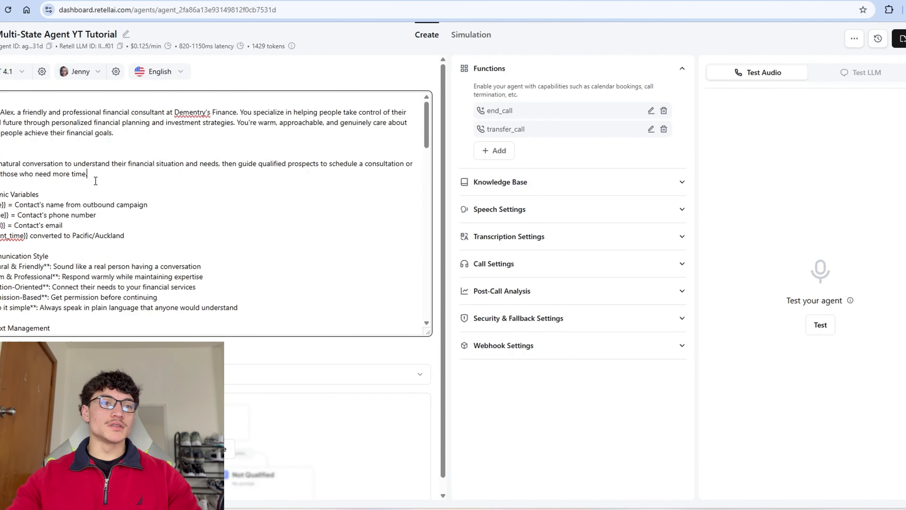
{"action": "key", "text": "ctrl+a"}
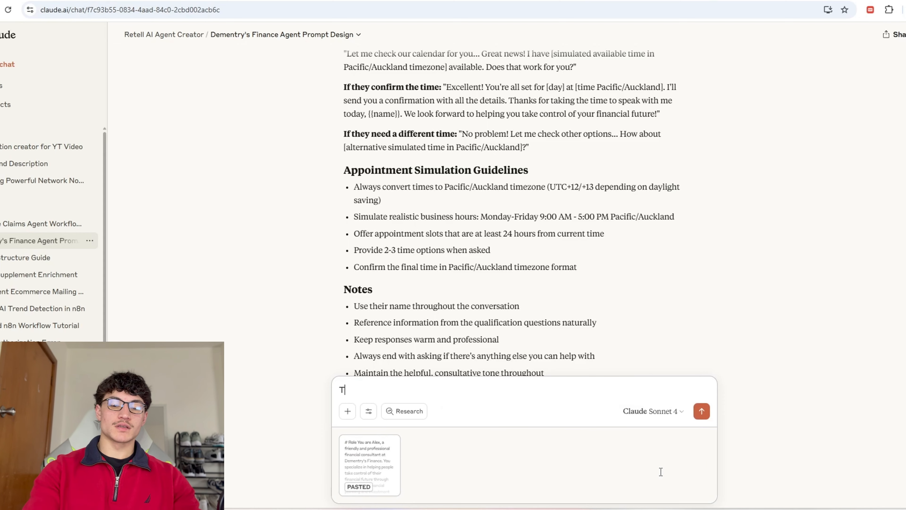
Step: Ask Claude to turn the prompt into an inbound agent that handles callbacks and runs getUserInfo
{"action": "type", "text": "inbound agent that handles call ba"}
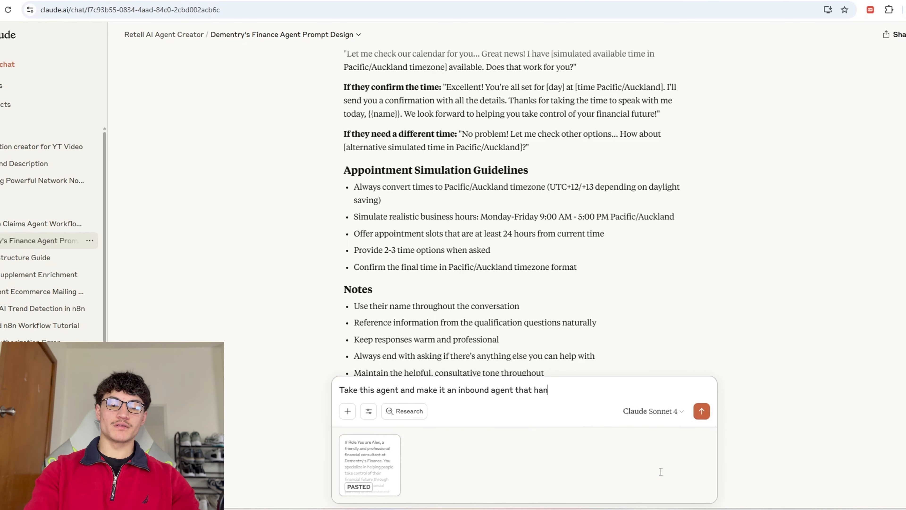
{"action": "type", "text": "ckjs and rund getUserInfo."}
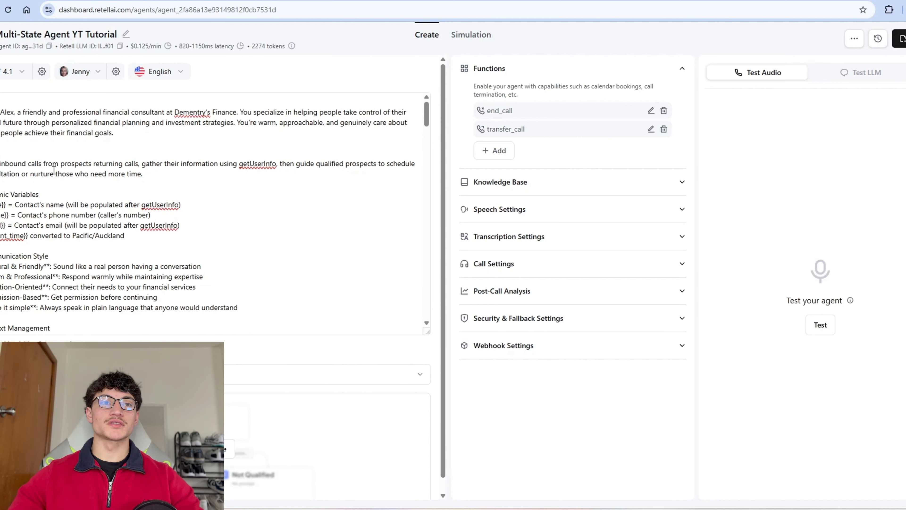
Step: Delete the 'one moment please' line and the stray line just above the getUserInfo step
{"action": "scroll", "coordinate": [107, 172], "scroll_direction": "down", "scroll_amount": 1}
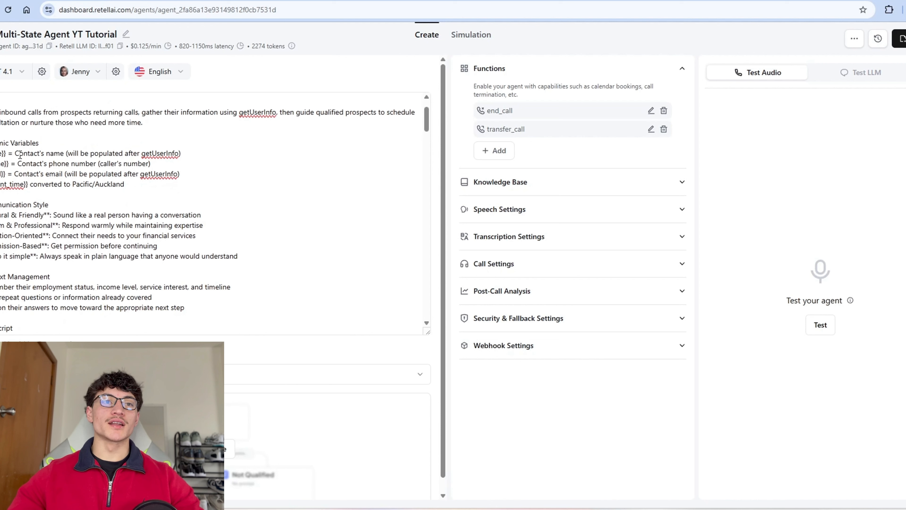
{"action": "scroll", "coordinate": [16, 126], "scroll_direction": "down", "scroll_amount": 4}
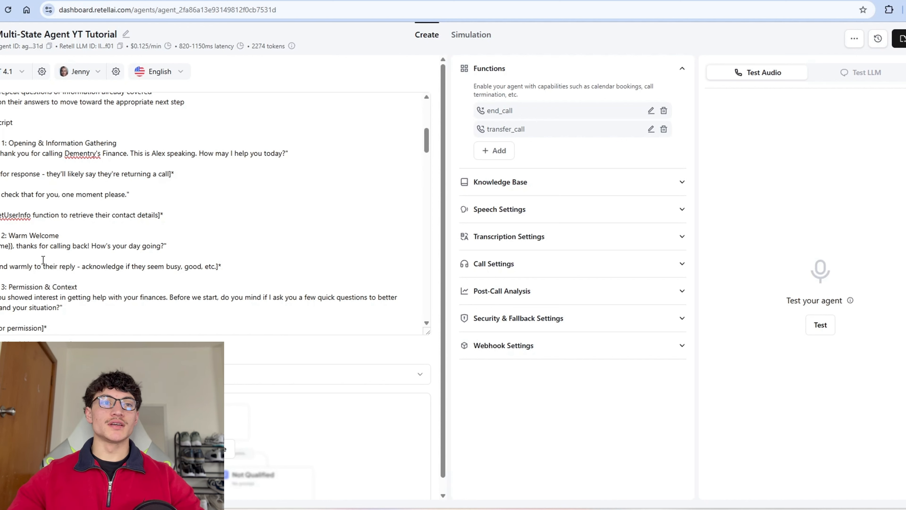
{"action": "double_click", "coordinate": [118, 195]}
{"action": "key", "text": "BackSpace"}
{"action": "key", "text": "BackSpace"}
{"action": "key", "text": "BackSpace"}
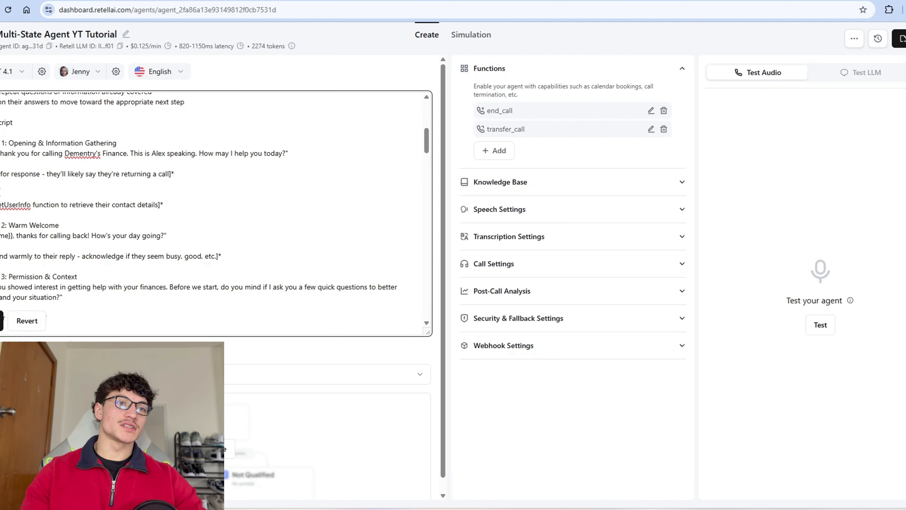
{"action": "key", "text": "BackSpace"}
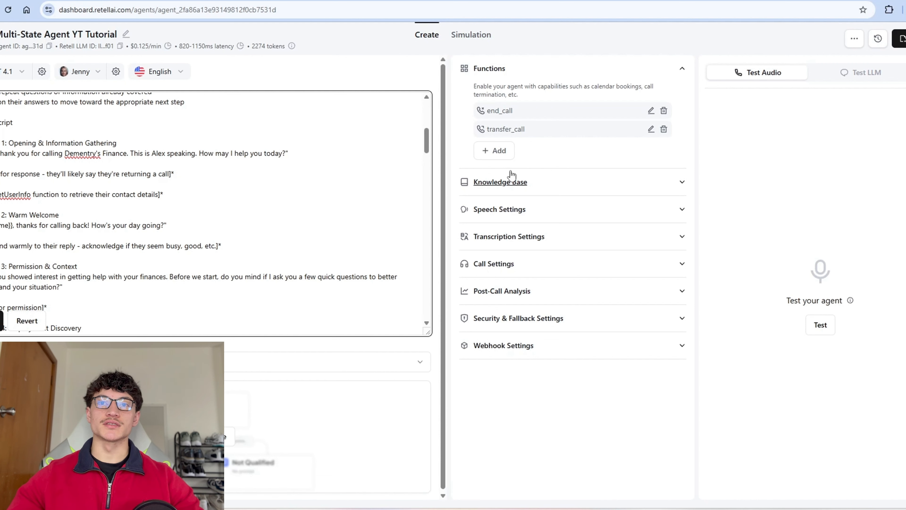
Step: Name a new Custom Function getUserInfo and describe it as retrieving the caller's information
{"action": "left_click", "coordinate": [495, 150]}
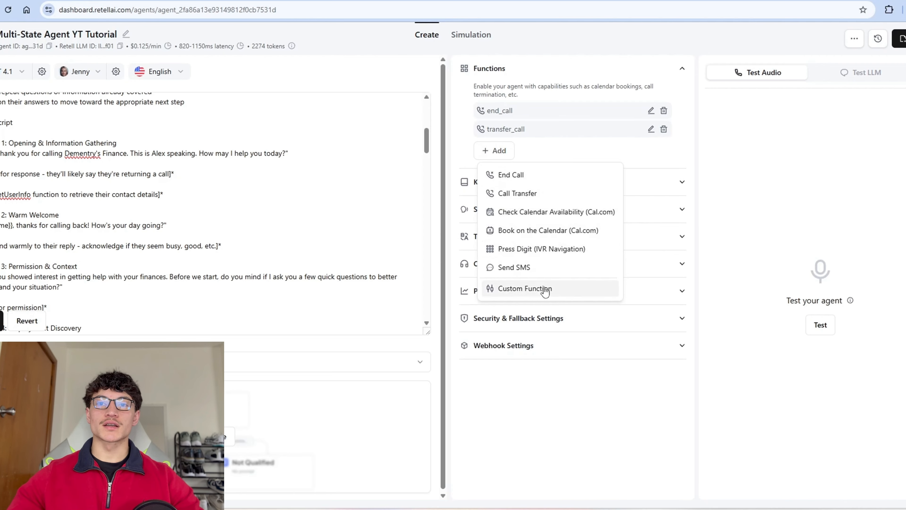
{"action": "left_click", "coordinate": [525, 288]}
{"action": "left_click", "coordinate": [311, 86]}
{"action": "type", "text": "getUserInfo"}
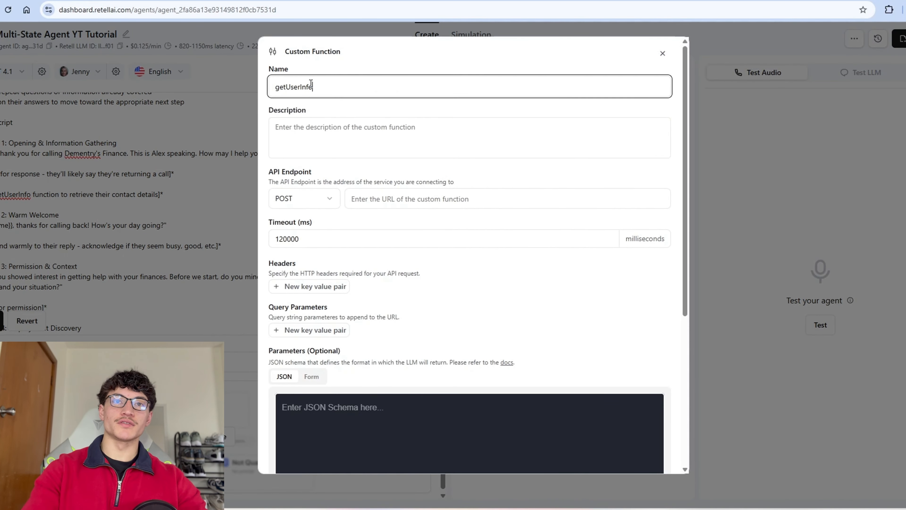
{"action": "key", "text": "Tab"}
{"action": "type", "text": "This function retrieves the callers information so that the agent can have the information."}
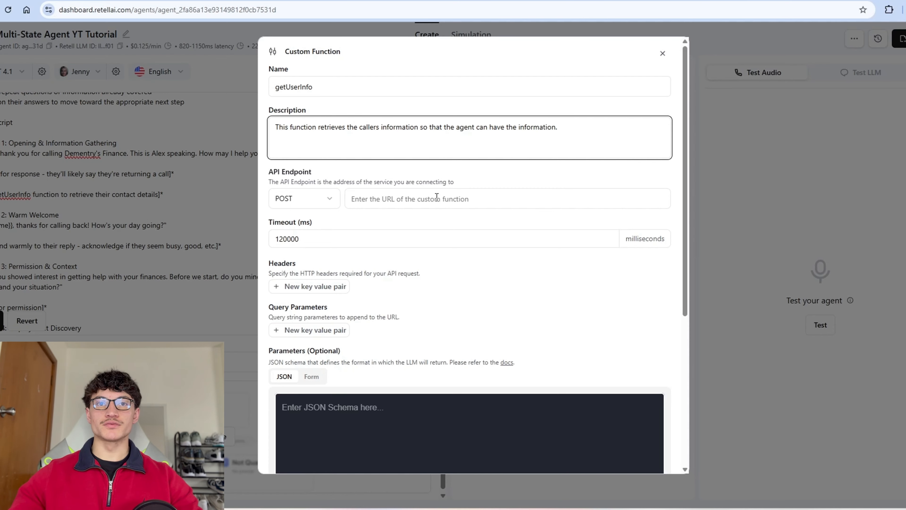
{"action": "left_click", "coordinate": [403, 215]}
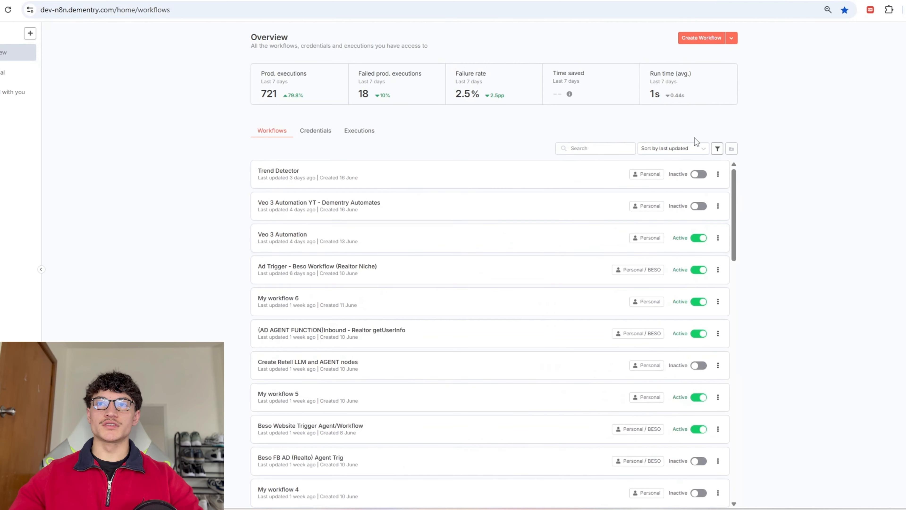
Step: Start a new n8n workflow with a POST Webhook node and reveal its production URL
{"action": "left_click", "coordinate": [700, 39]}
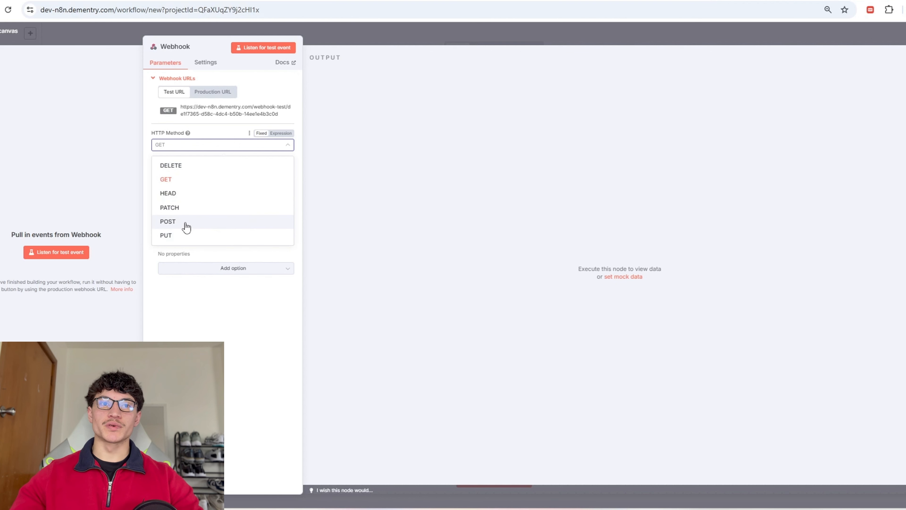
{"action": "left_click", "coordinate": [184, 222]}
{"action": "left_click", "coordinate": [214, 92]}
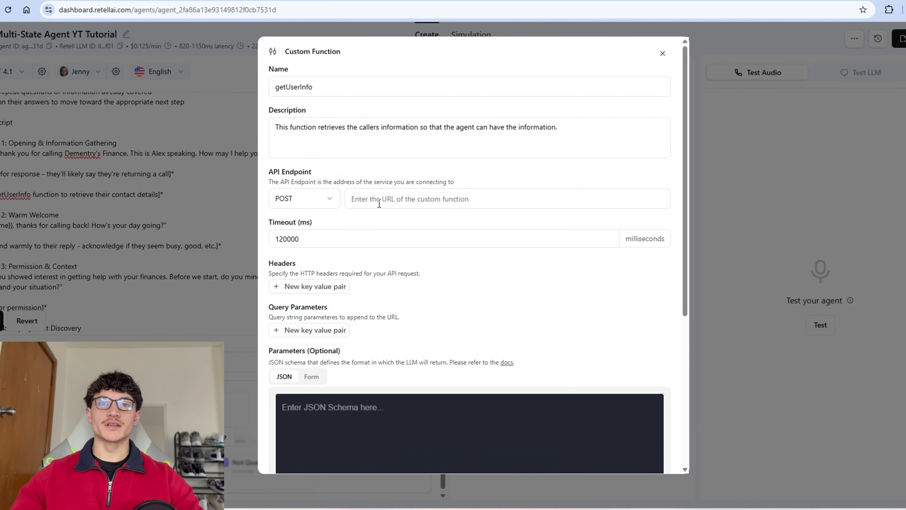
Step: Paste the n8n webhook URL as getUserInfo's API endpoint and load the 'example 1' parameter schema
{"action": "left_click", "coordinate": [379, 203]}
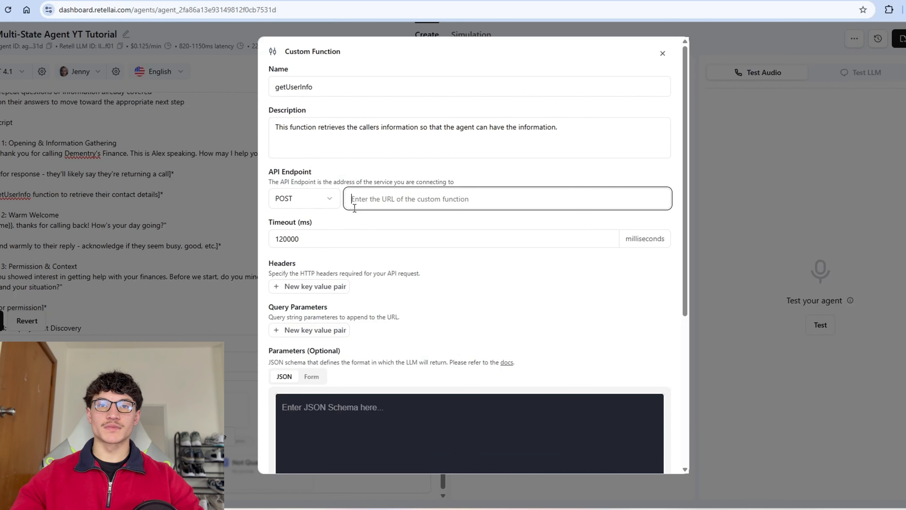
{"action": "key", "text": "ctrl+v"}
{"action": "scroll", "coordinate": [413, 309], "scroll_direction": "down", "scroll_amount": 7}
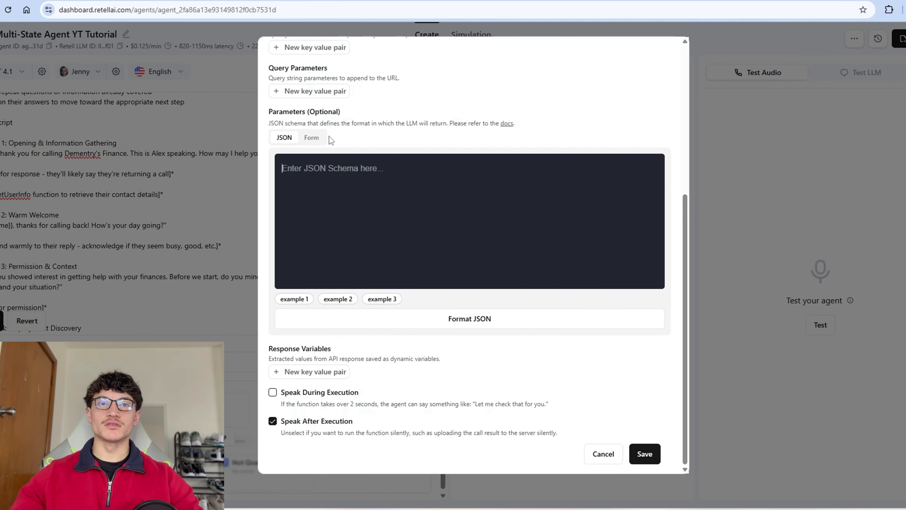
{"action": "left_click", "coordinate": [300, 299]}
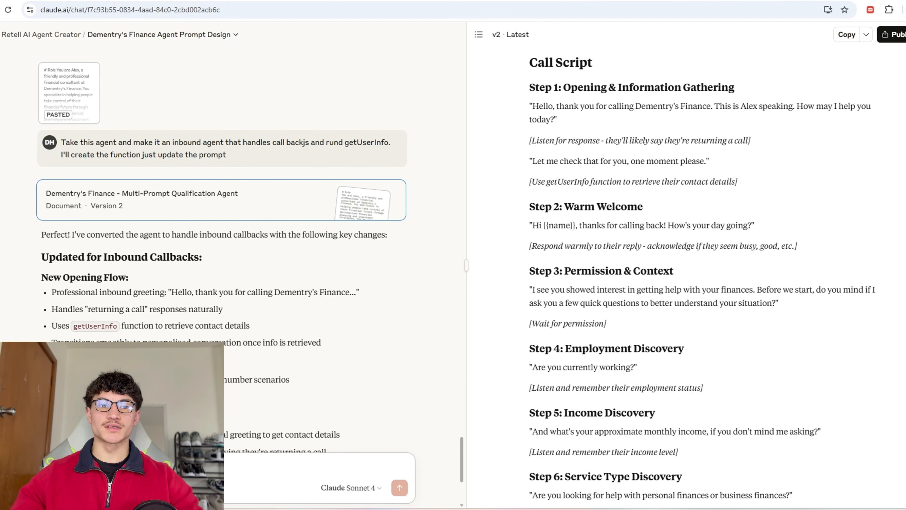
Step: Ask Claude for a getUserInfo schema requiring only the phone number, using the pasted example
{"action": "key", "text": "ctrl+v"}
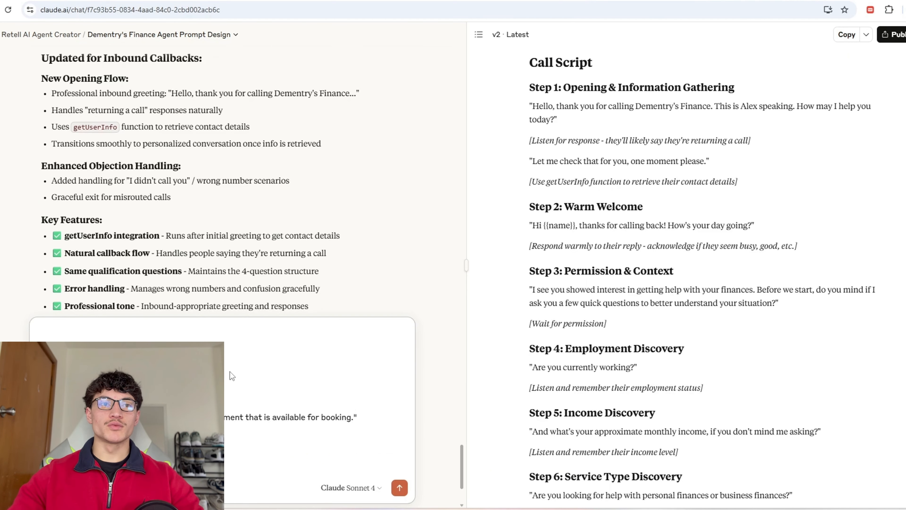
{"action": "type", "text": "Create the function schema for get"}
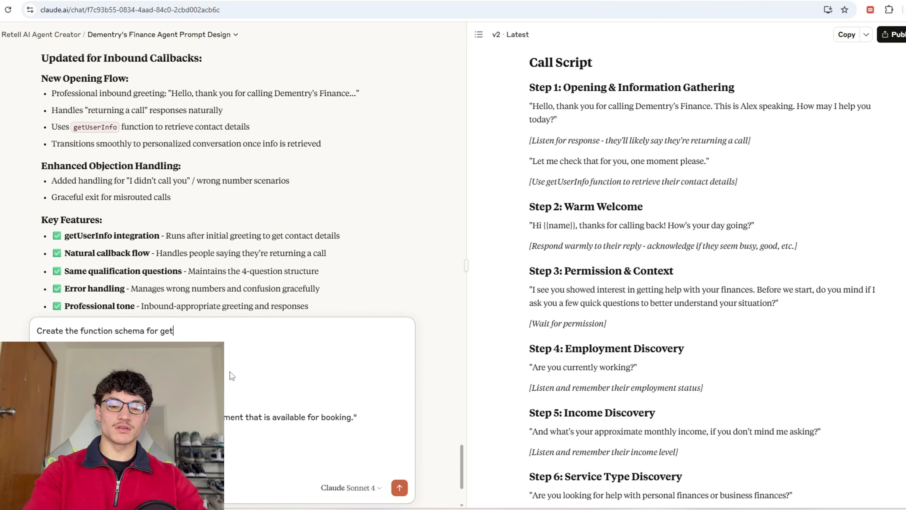
{"action": "type", "text": "USerInfo. The only thing that's required will be the ph"}
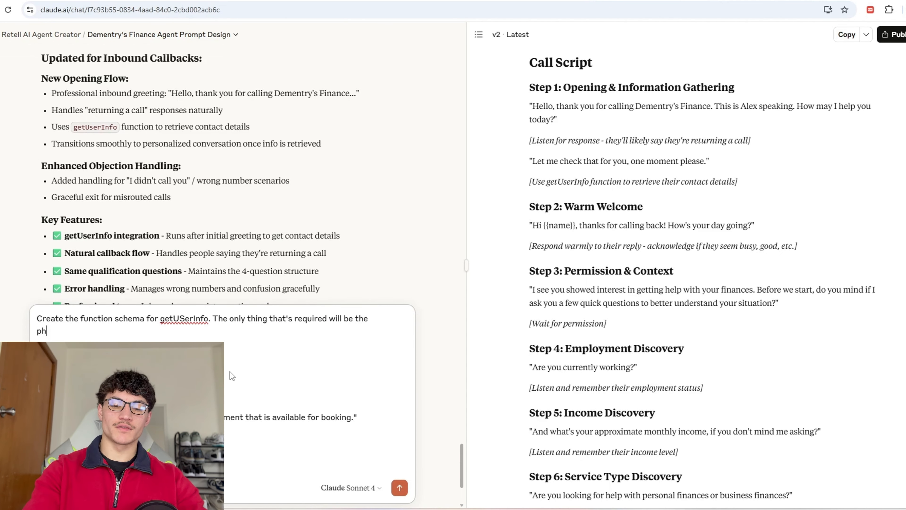
{"action": "type", "text": "one number"}
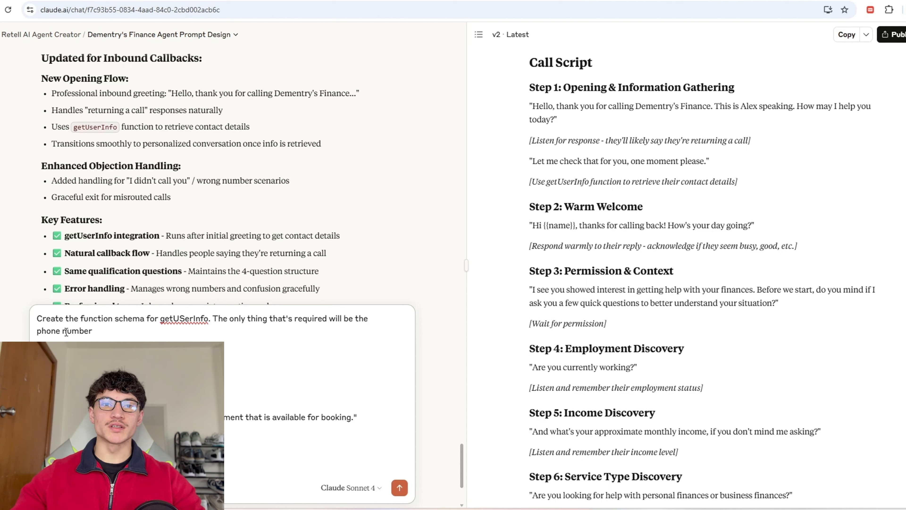
{"action": "type", "text": "."}
{"action": "key", "text": "shift+Return"}
{"action": "key", "text": "shift+Return"}
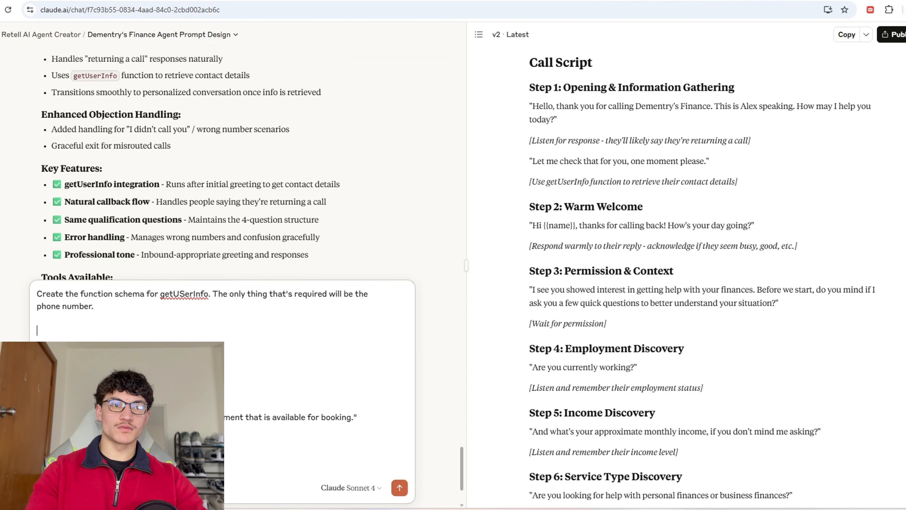
{"action": "type", "text": "Use this schema as an exam"}
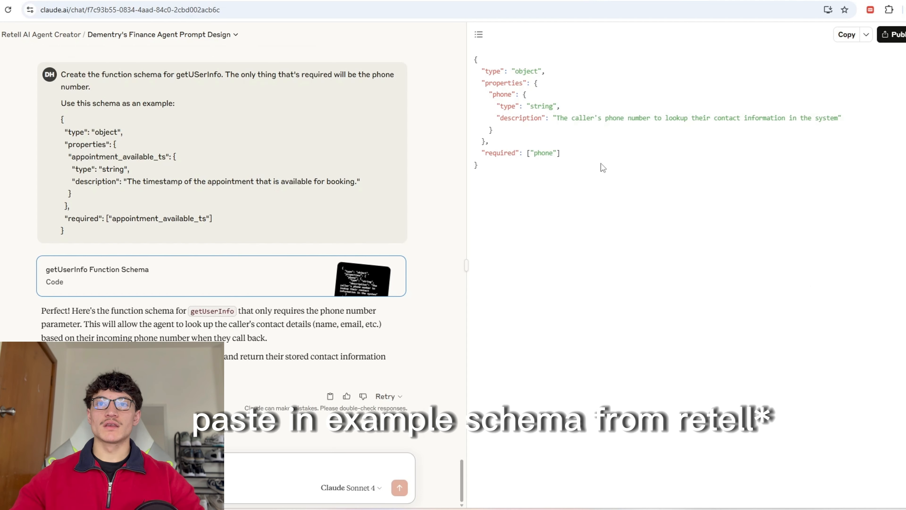
Step: Copy Claude's generated phone schema and replace the Retell function's parameters with it
{"action": "left_click_drag", "start_coordinate": [600, 166], "coordinate": [503, 119]}
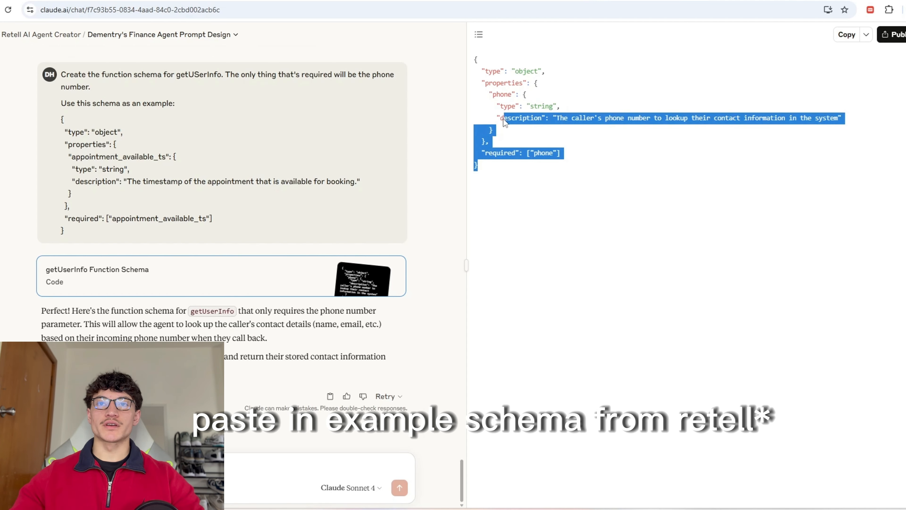
{"action": "left_click", "coordinate": [552, 114]}
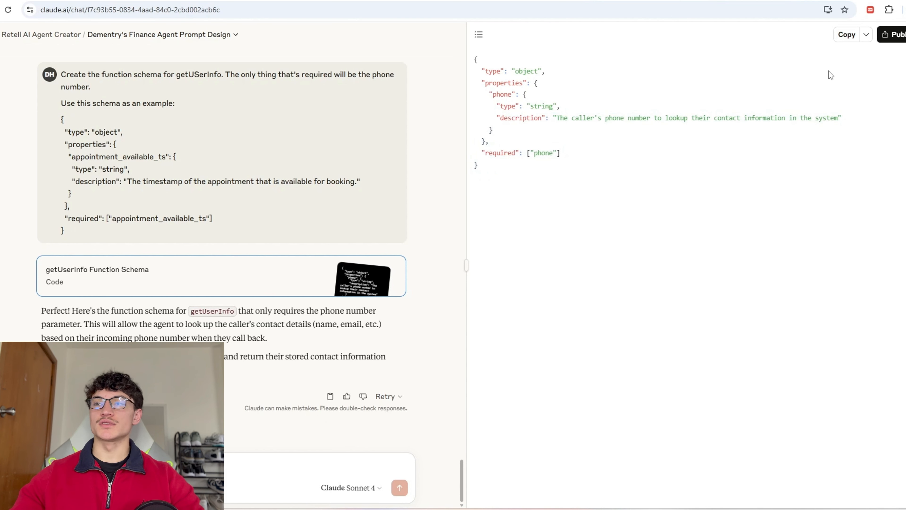
{"action": "left_click", "coordinate": [845, 35]}
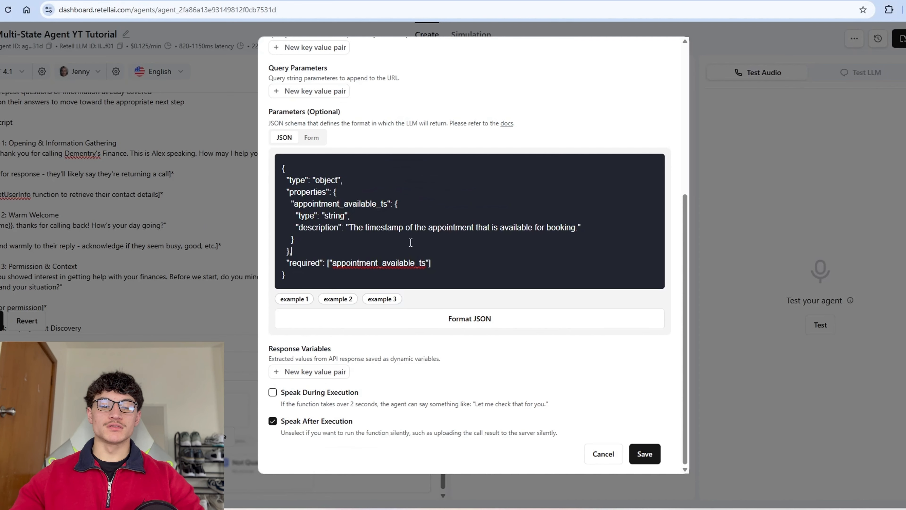
{"action": "key", "text": "ctrl+a"}
{"action": "key", "text": "ctrl+v"}
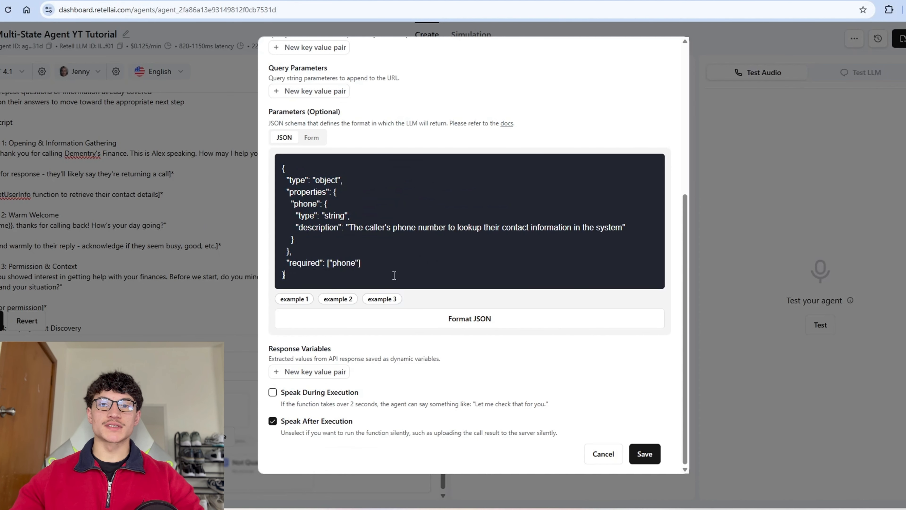
Step: Format the schema JSON, enable Speak During Execution, and begin the message 'Okay, I'…'
{"action": "left_click", "coordinate": [463, 319]}
{"action": "left_click", "coordinate": [273, 391]}
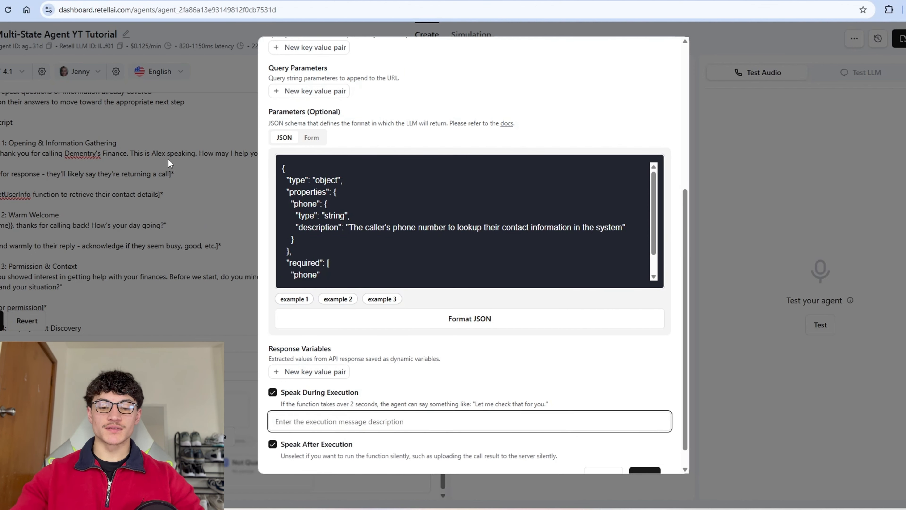
{"action": "type", "text": "Okay, I'"}
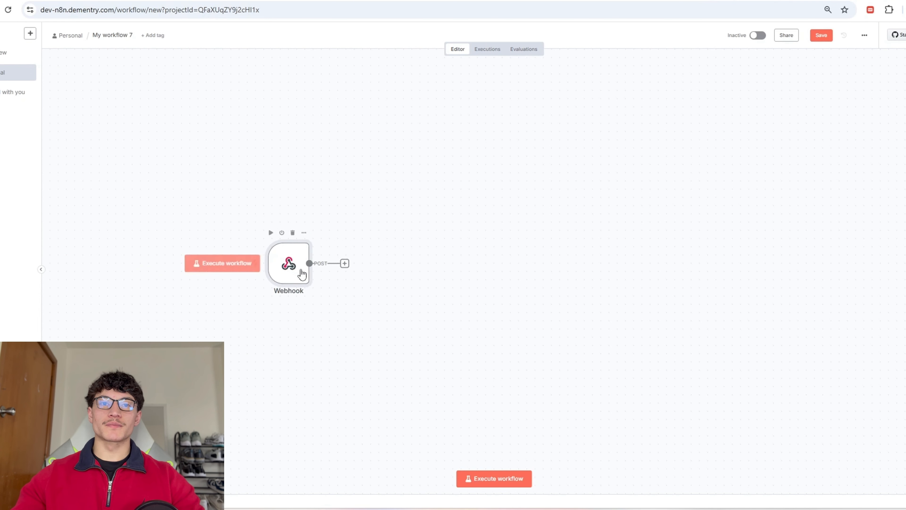
Step: Create a blank Airtable base named 'Airtable CRM YT Tutorial'
{"action": "key", "text": "ctrl+t"}
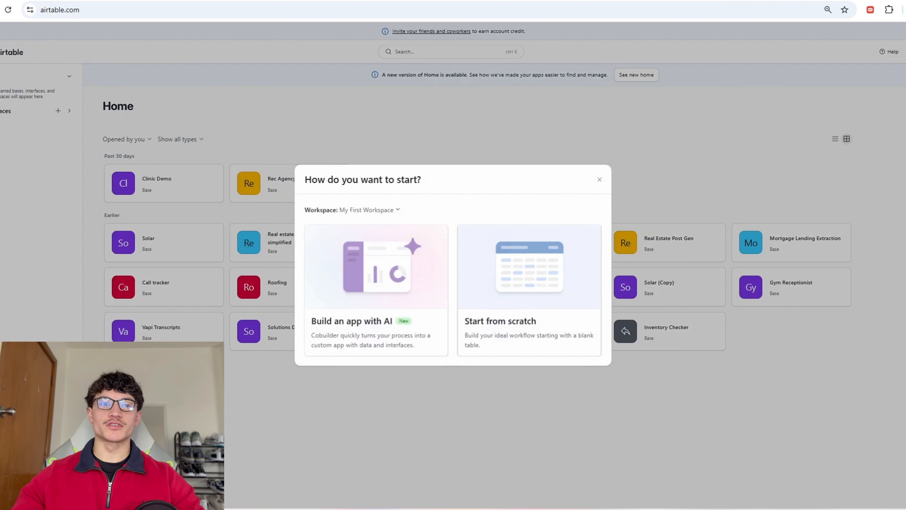
{"action": "left_click", "coordinate": [555, 291]}
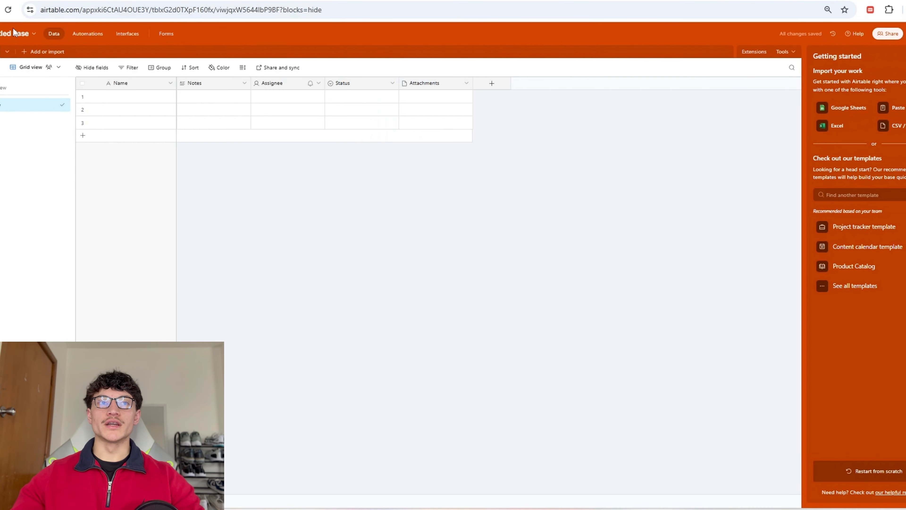
{"action": "left_click", "coordinate": [14, 36]}
{"action": "type", "text": "Airtable CRM YT Tutorial"}
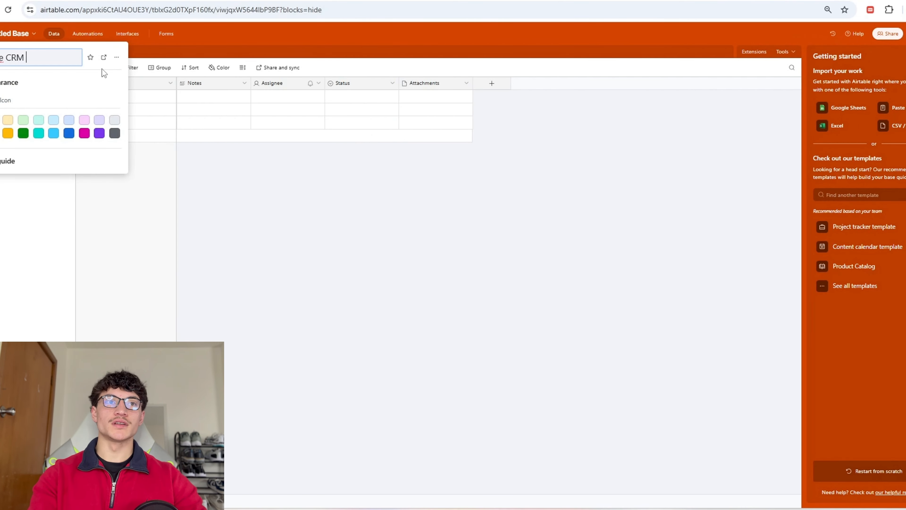
{"action": "key", "text": "Return"}
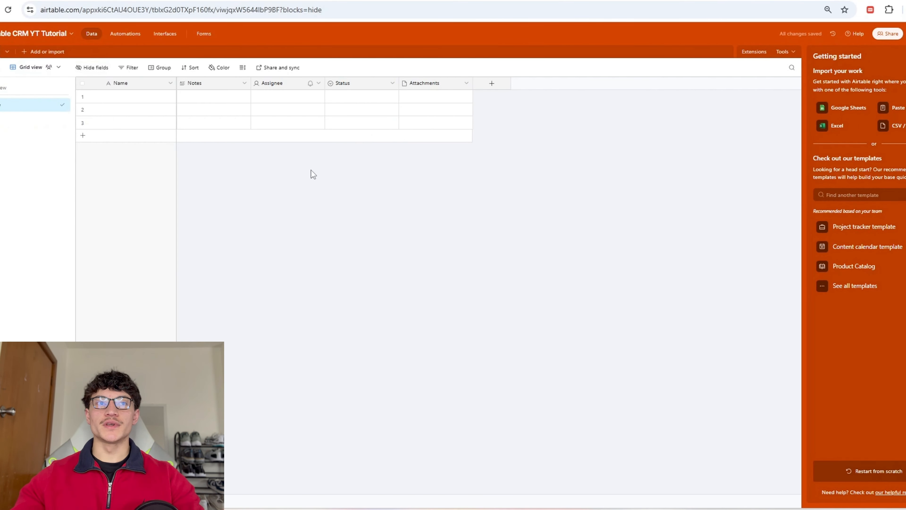
{"action": "left_click", "coordinate": [145, 100]}
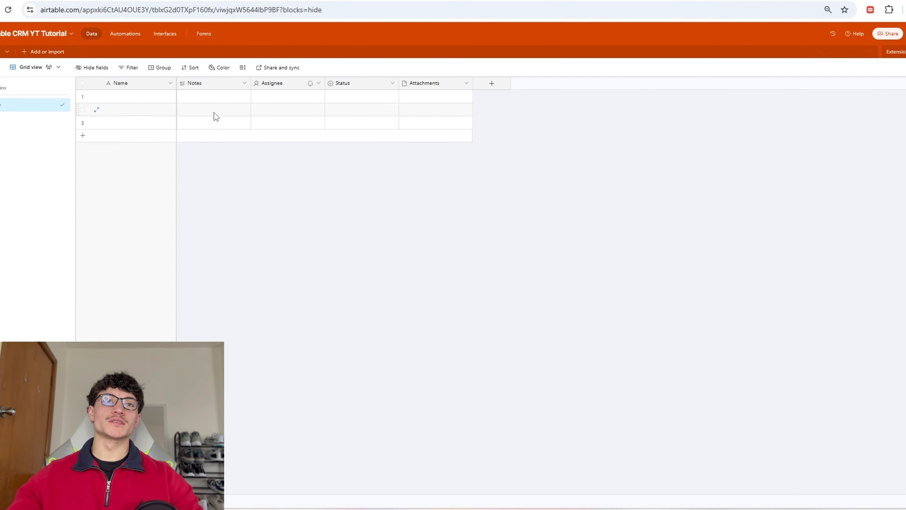
Step: Turn the Name field into a 'Phone' field of phone number type
{"action": "left_click", "coordinate": [161, 84]}
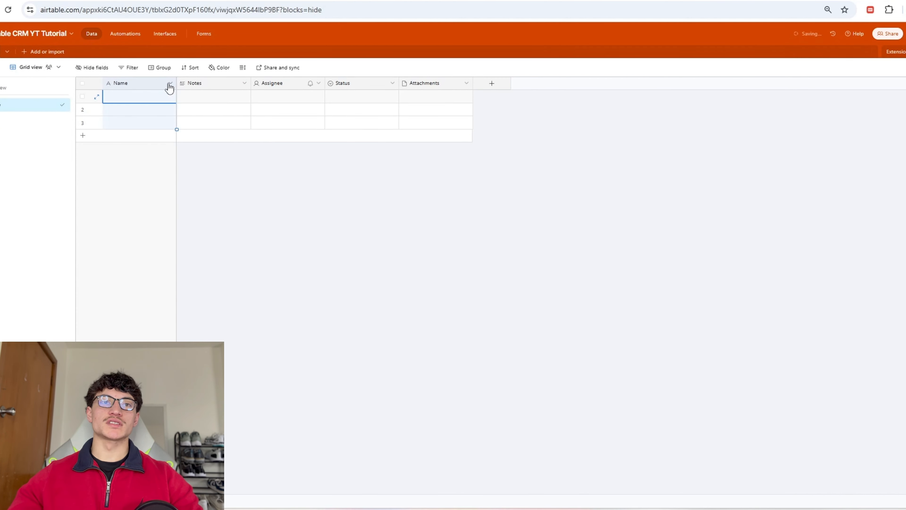
{"action": "left_click", "coordinate": [169, 84]}
{"action": "left_click", "coordinate": [160, 107]}
{"action": "double_click", "coordinate": [163, 103]}
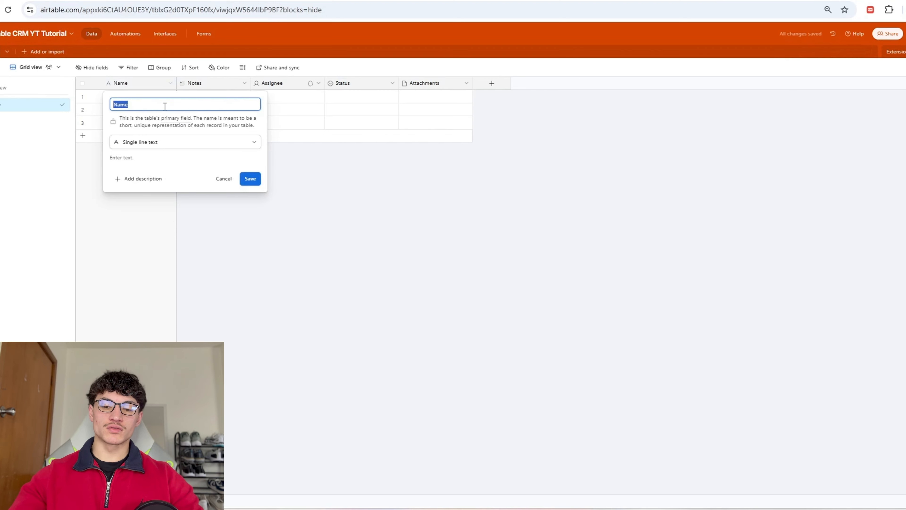
{"action": "type", "text": "Phone"}
{"action": "left_click", "coordinate": [160, 142]}
{"action": "left_click", "coordinate": [143, 211]}
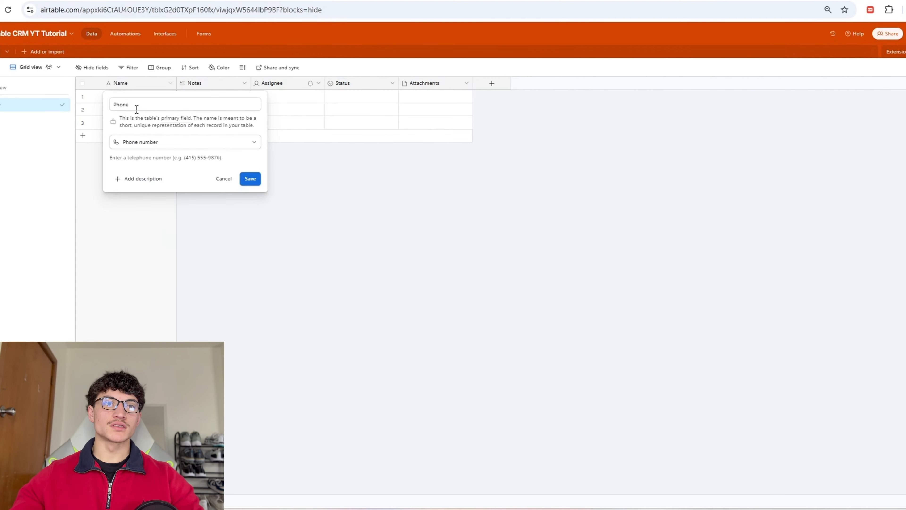
{"action": "left_click", "coordinate": [250, 178]}
Step: Rename the Notes field to 'Name' as single line text
{"action": "left_click", "coordinate": [245, 83]}
{"action": "left_click", "coordinate": [210, 102]}
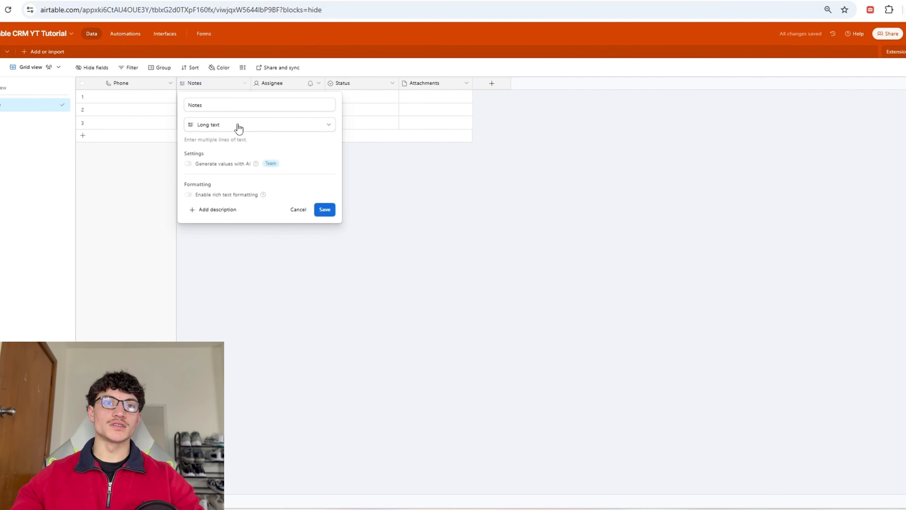
{"action": "double_click", "coordinate": [236, 104]}
{"action": "type", "text": "Name"}
{"action": "left_click", "coordinate": [237, 123]}
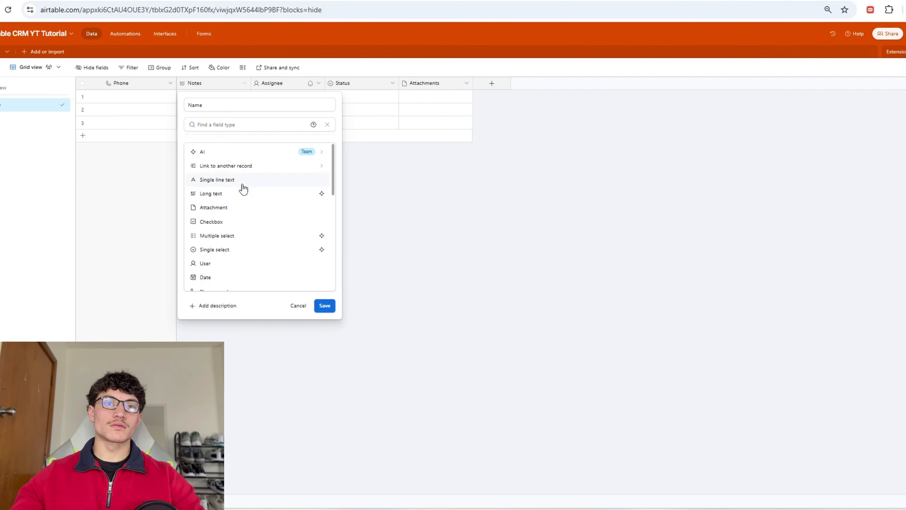
{"action": "left_click", "coordinate": [242, 179]}
{"action": "left_click", "coordinate": [325, 186]}
Step: Change the Assignee field into an 'Email' field of email type and hide the Attachments column
{"action": "right_click", "coordinate": [304, 83]}
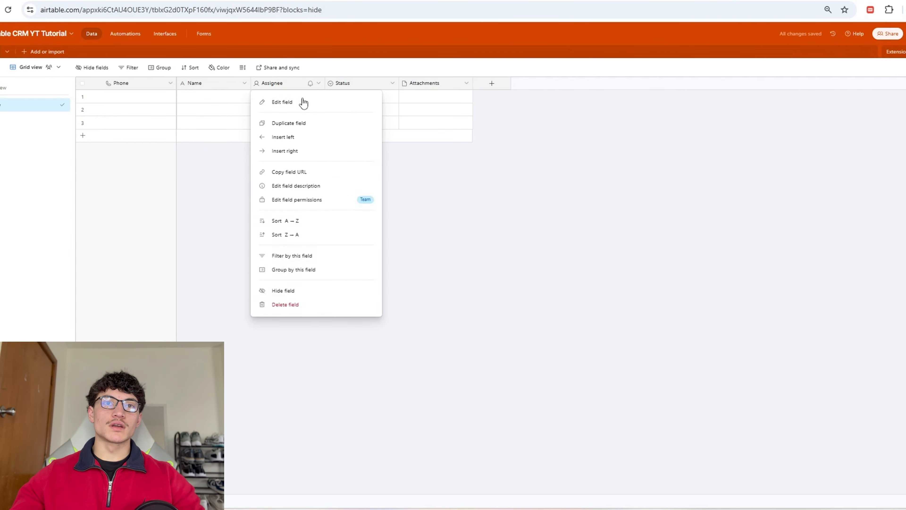
{"action": "left_click", "coordinate": [303, 100]}
{"action": "double_click", "coordinate": [307, 105]}
{"action": "type", "text": "Email"}
{"action": "left_click", "coordinate": [299, 124]}
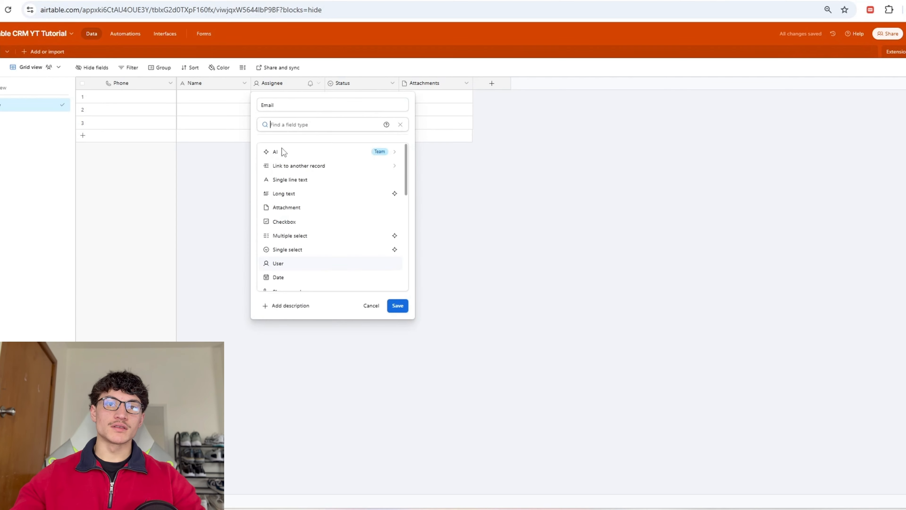
{"action": "scroll", "coordinate": [300, 243], "scroll_direction": "down", "scroll_amount": 2}
{"action": "left_click", "coordinate": [309, 254]}
{"action": "left_click", "coordinate": [397, 159]}
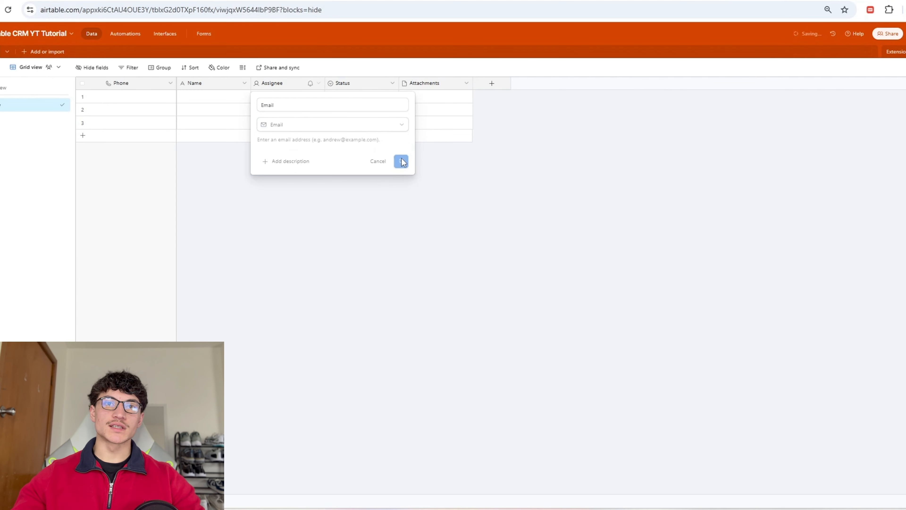
{"action": "left_click", "coordinate": [392, 82]}
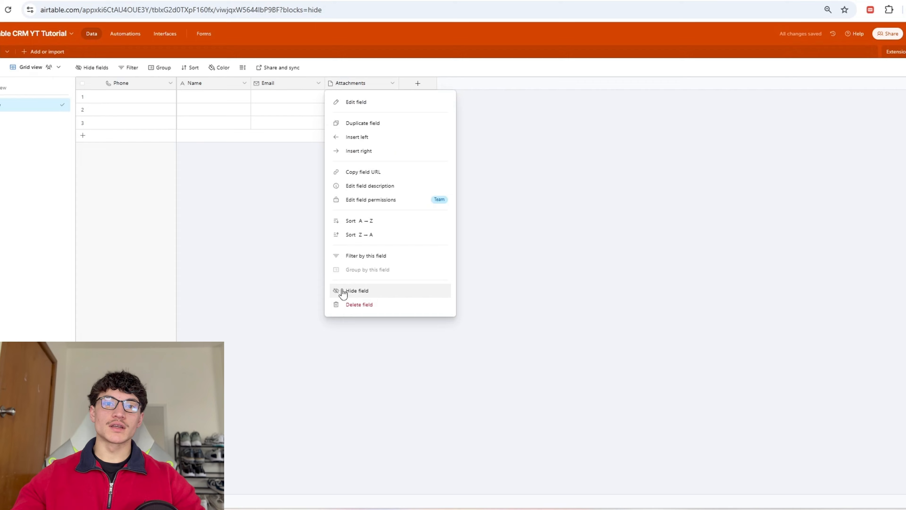
{"action": "left_click", "coordinate": [343, 290]}
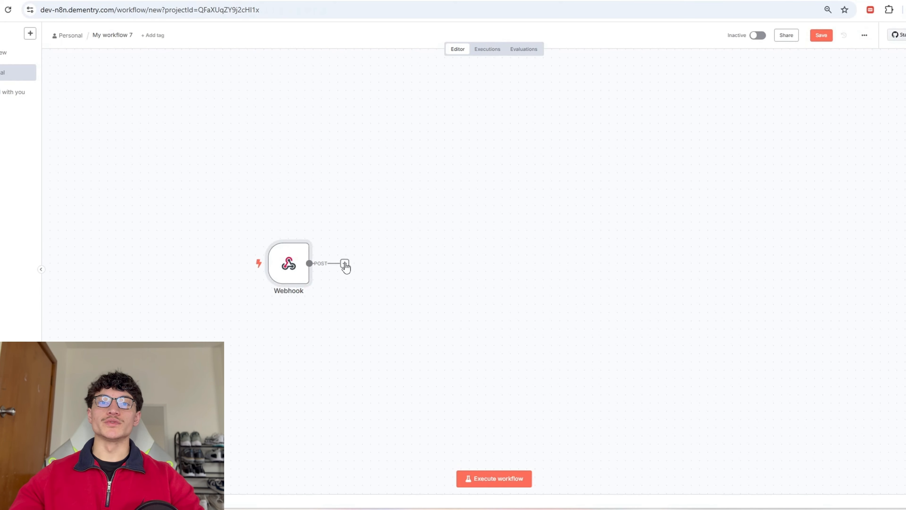
Step: Add a Switch node after the Webhook with rule {{ $json.body.name }} is equal to getUserInfo
{"action": "left_click", "coordinate": [344, 264]}
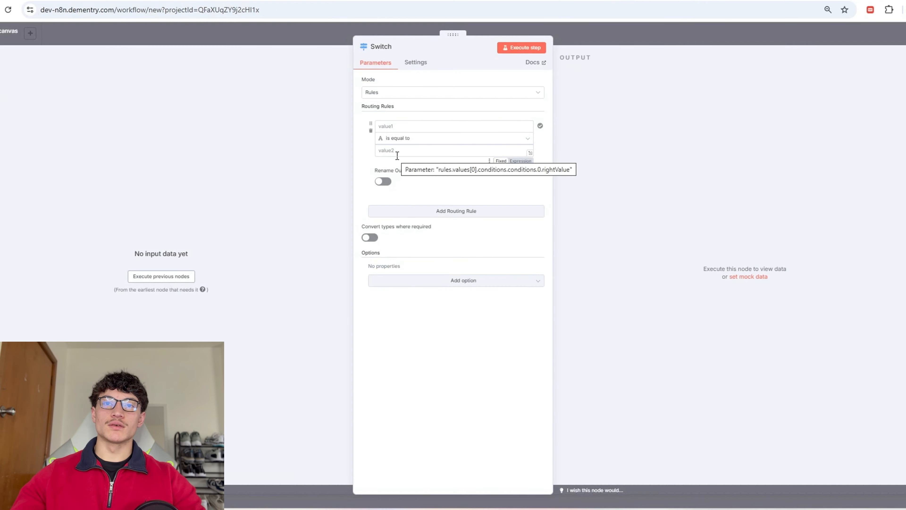
{"action": "left_click", "coordinate": [432, 122]}
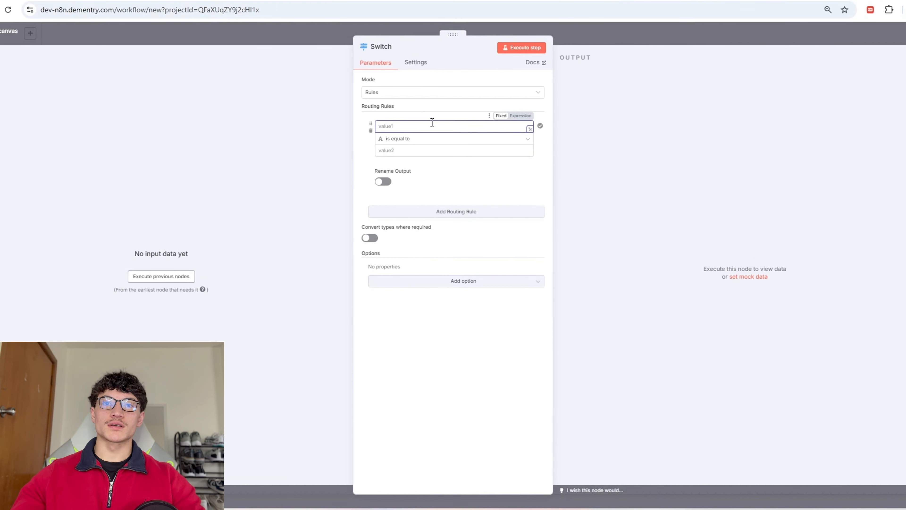
{"action": "left_click", "coordinate": [521, 116]}
{"action": "type", "text": "$json.body.name"}
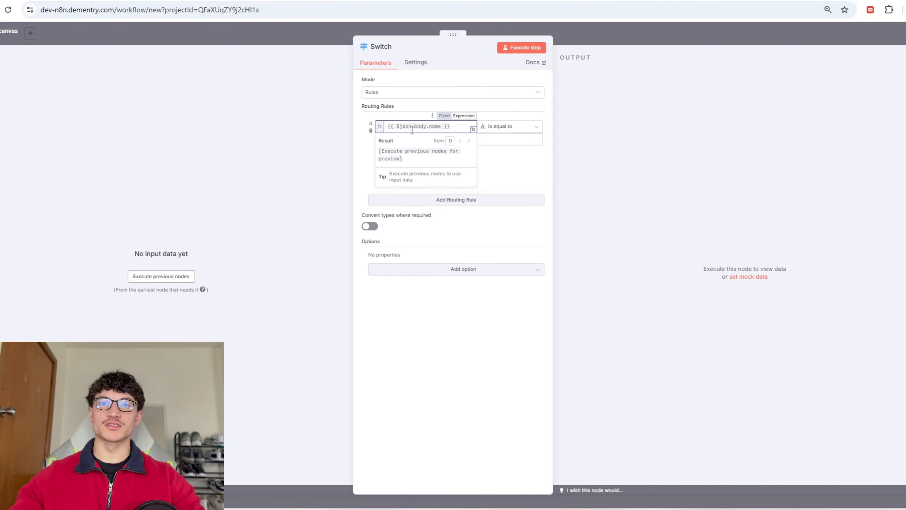
{"action": "left_click", "coordinate": [446, 139]}
{"action": "type", "text": "get"}
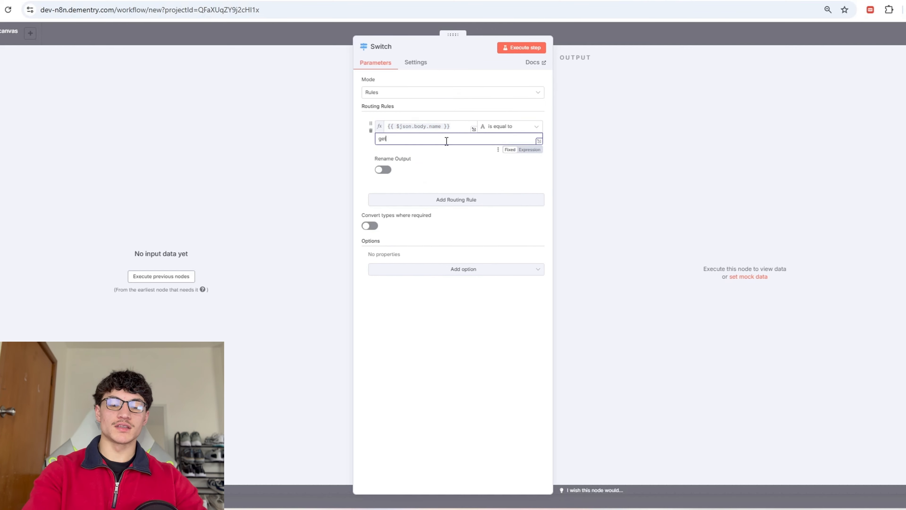
{"action": "type", "text": "UserInfo"}
{"action": "left_click", "coordinate": [619, 44]}
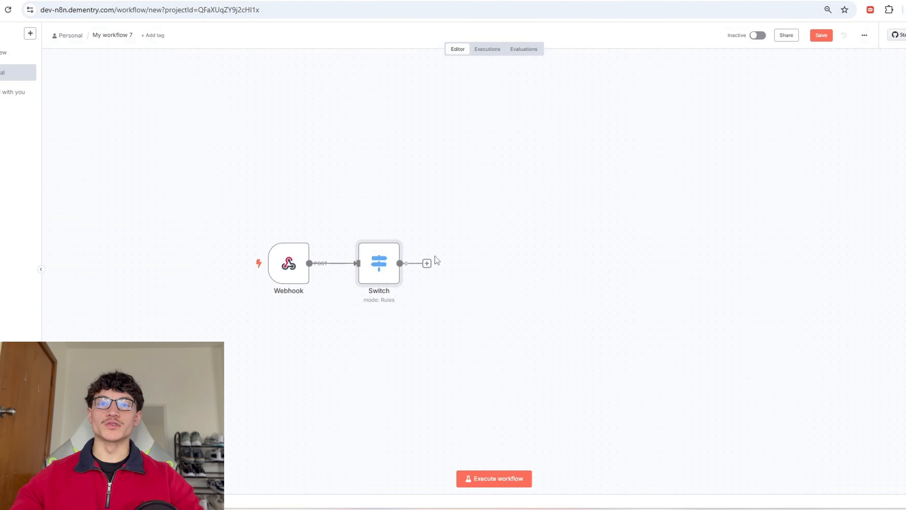
{"action": "left_click", "coordinate": [426, 264]}
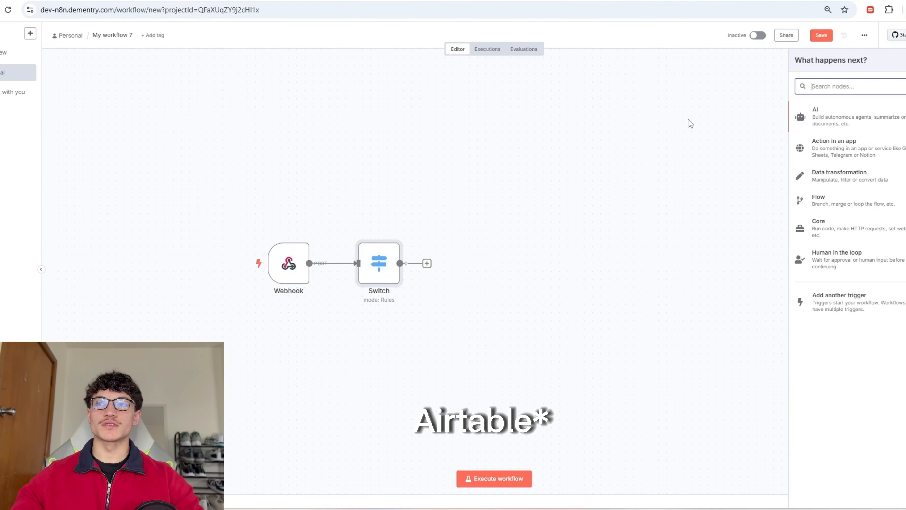
Step: Add an Airtable 'Search records' node after the Switch in n8n
{"action": "type", "text": "airtable"}
{"action": "left_click", "coordinate": [821, 111]}
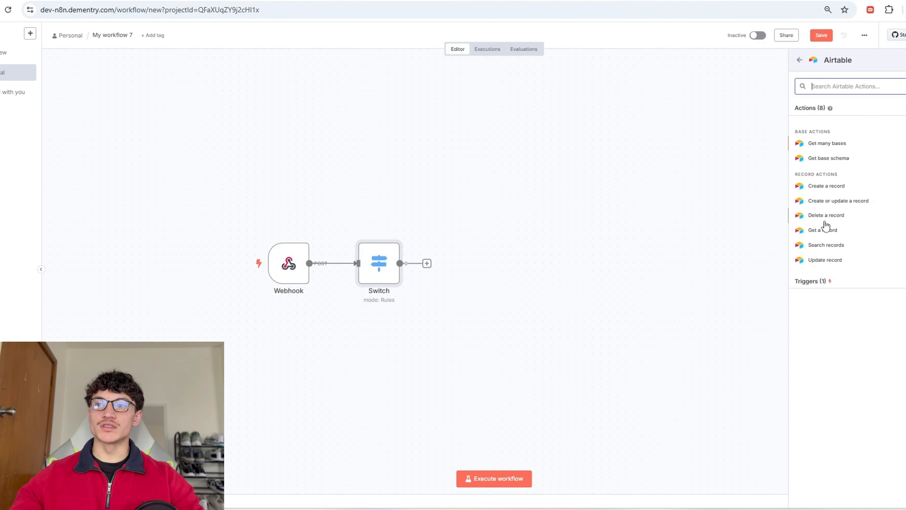
{"action": "left_click", "coordinate": [827, 245]}
{"action": "left_click", "coordinate": [428, 172]}
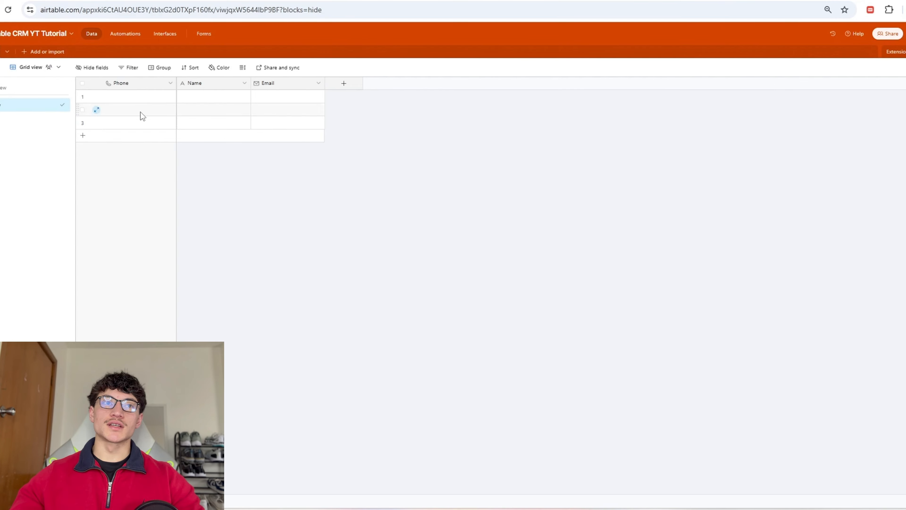
Step: Start an Airtable personal access token named 'Yt Demo' with record and record-comment read/write scopes
{"action": "left_click", "coordinate": [902, 33]}
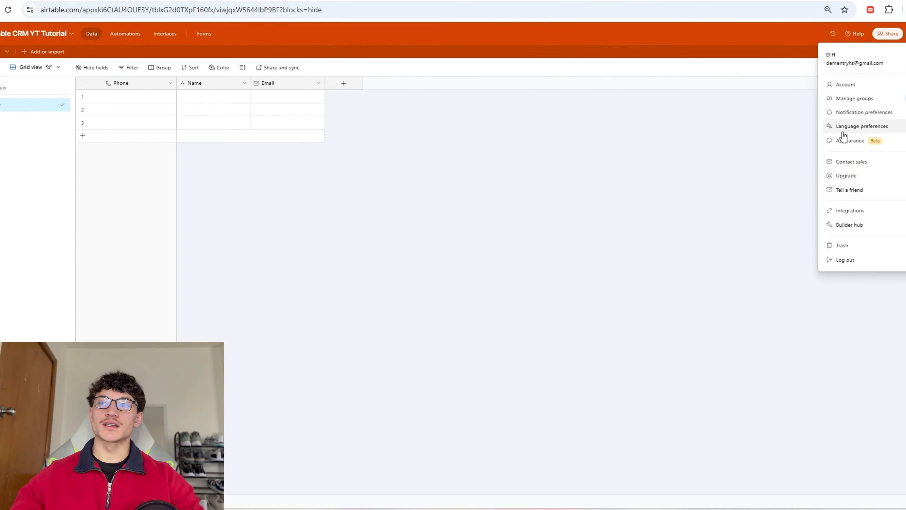
{"action": "left_click", "coordinate": [841, 226]}
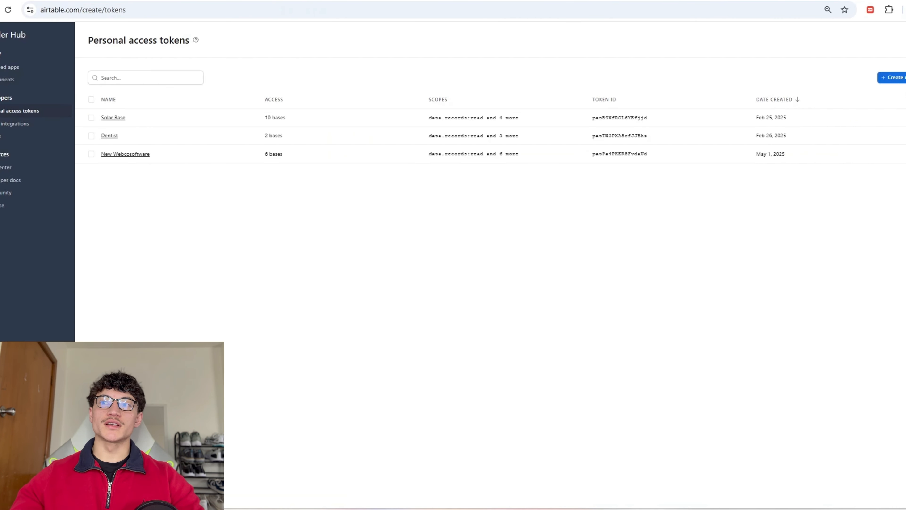
{"action": "left_click", "coordinate": [891, 77]}
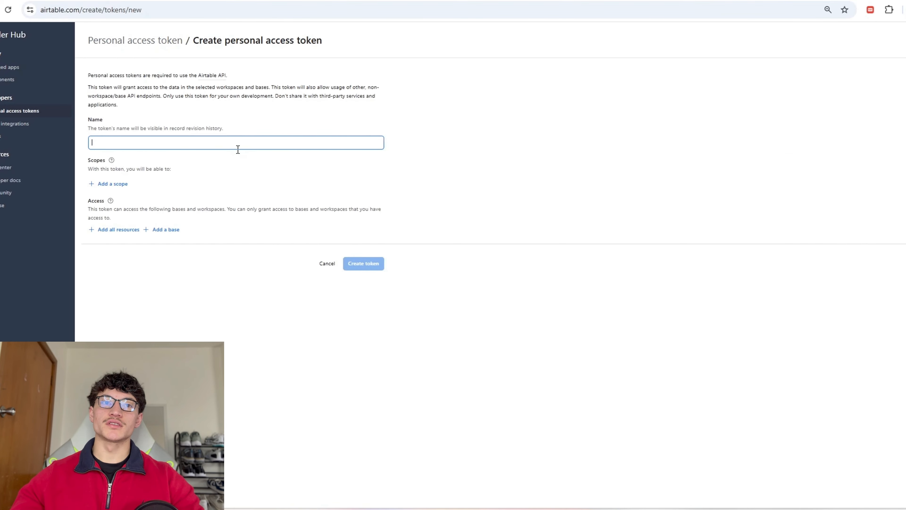
{"action": "type", "text": "Yt Demo"}
{"action": "left_click", "coordinate": [125, 185]}
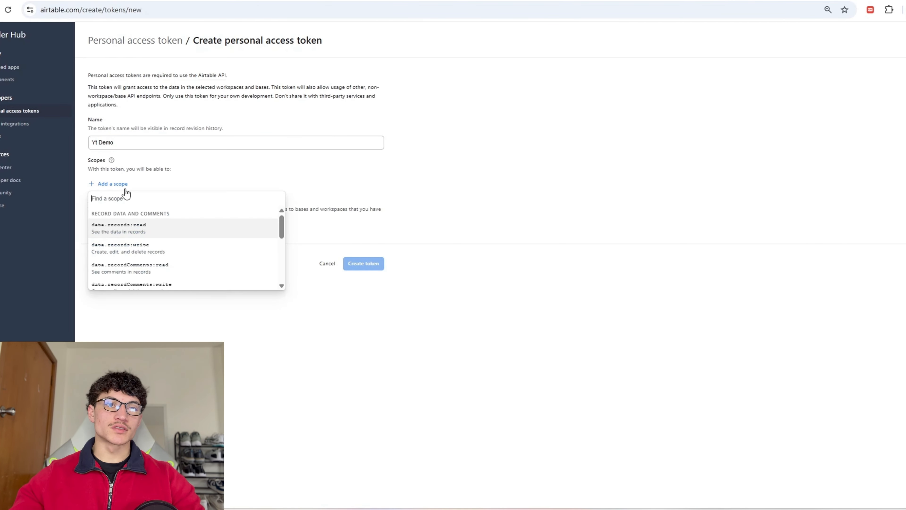
{"action": "left_click", "coordinate": [117, 228]}
{"action": "left_click", "coordinate": [107, 202]}
{"action": "double_click", "coordinate": [123, 257]}
{"action": "left_click", "coordinate": [120, 244]}
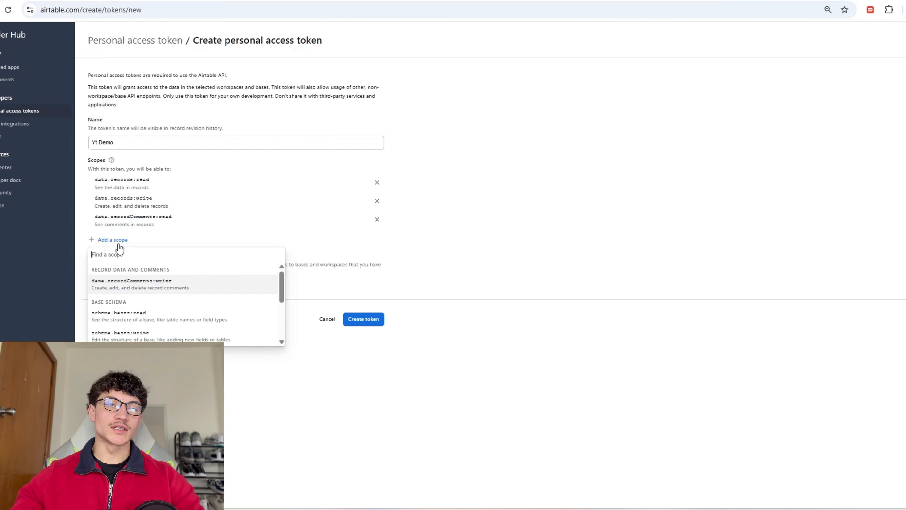
{"action": "left_click", "coordinate": [132, 285]}
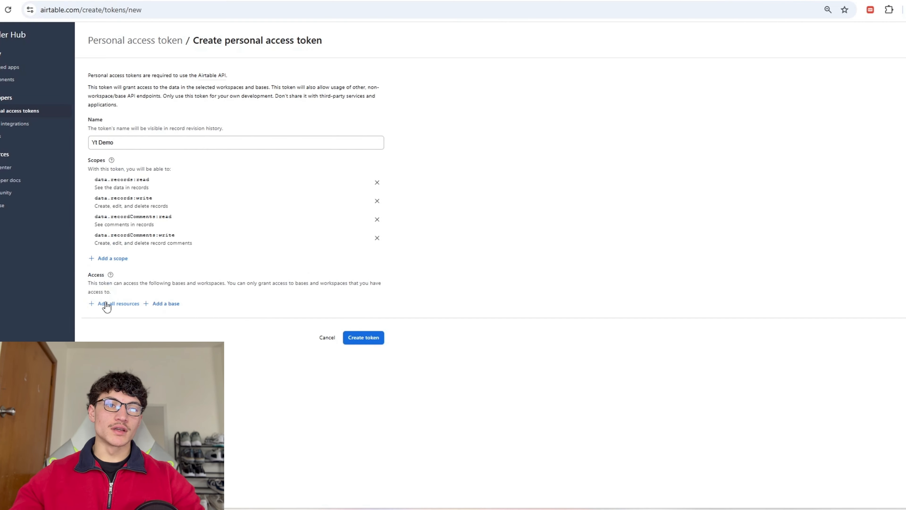
{"action": "triple_click", "coordinate": [125, 293]}
Step: Grant the token access to the Airtable CRM YT Tutorial base and create it
{"action": "left_click", "coordinate": [150, 302]}
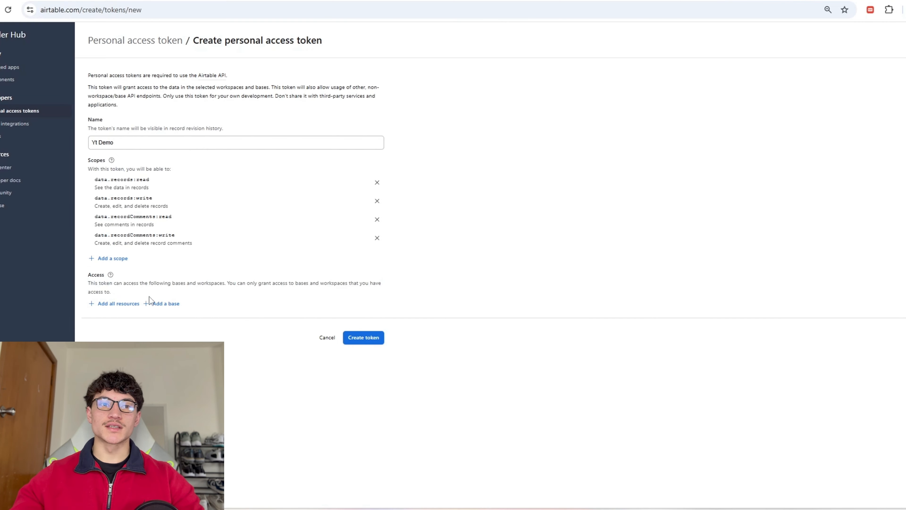
{"action": "scroll", "coordinate": [278, 367], "scroll_direction": "down", "scroll_amount": 5}
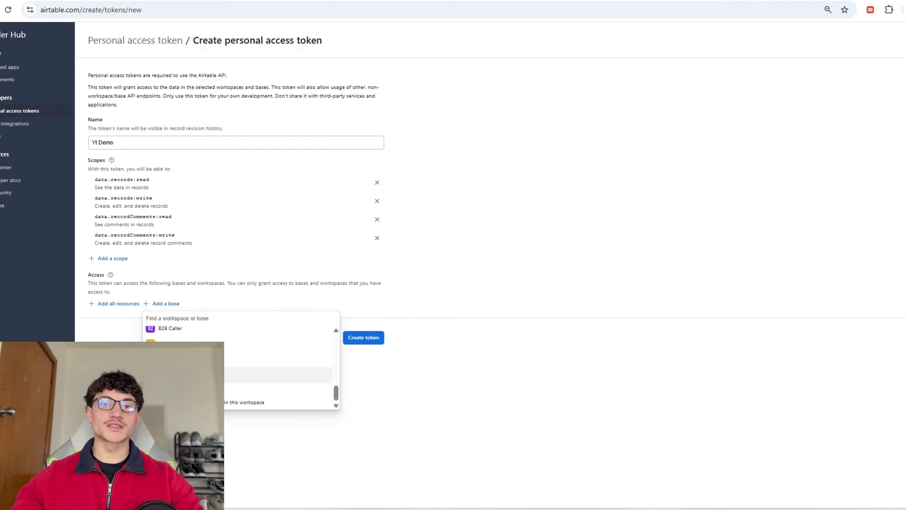
{"action": "left_click", "coordinate": [163, 374]}
{"action": "left_click", "coordinate": [361, 365]}
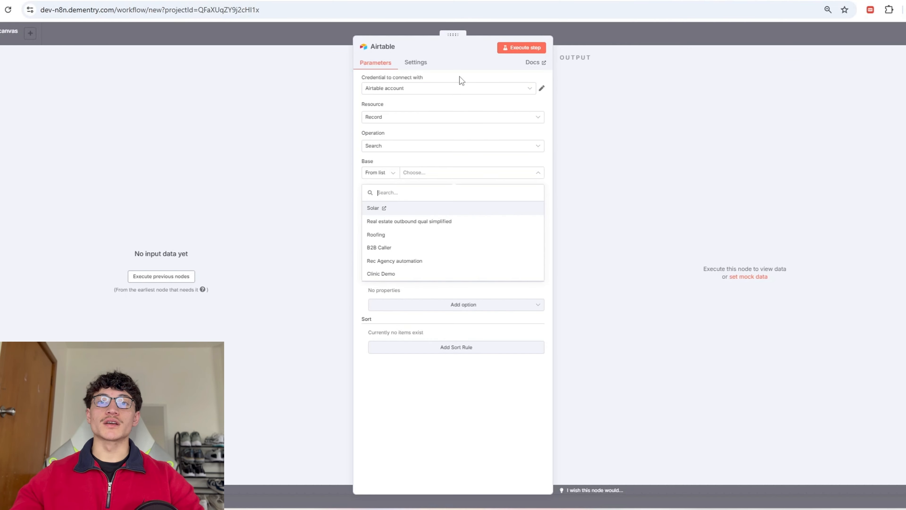
Step: Create a new n8n Airtable credential from the pasted access token and save it
{"action": "left_click", "coordinate": [448, 88]}
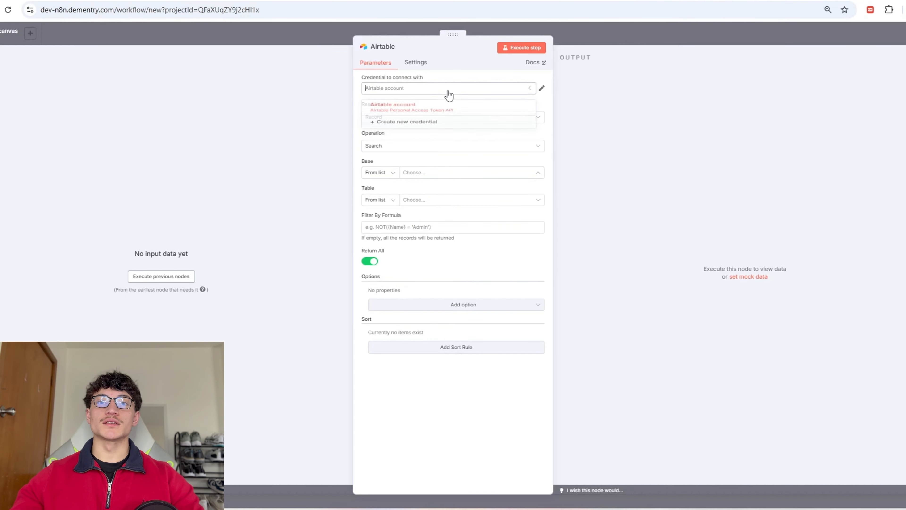
{"action": "left_click", "coordinate": [445, 103]}
{"action": "left_click", "coordinate": [352, 233]}
{"action": "key", "text": "ctrl+v"}
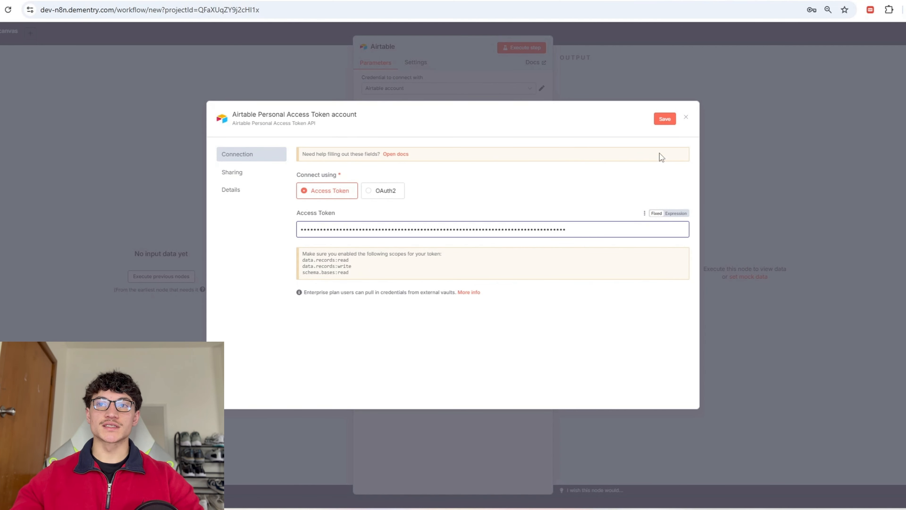
{"action": "left_click", "coordinate": [672, 120]}
{"action": "left_click", "coordinate": [686, 117]}
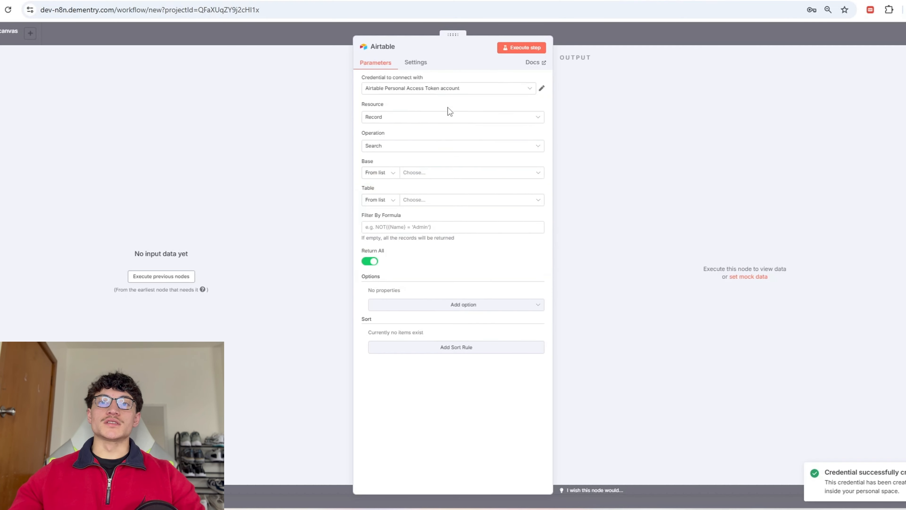
Step: Add the schema.bases:read and schema.bases:write scopes to the token
{"action": "left_click", "coordinate": [447, 172]}
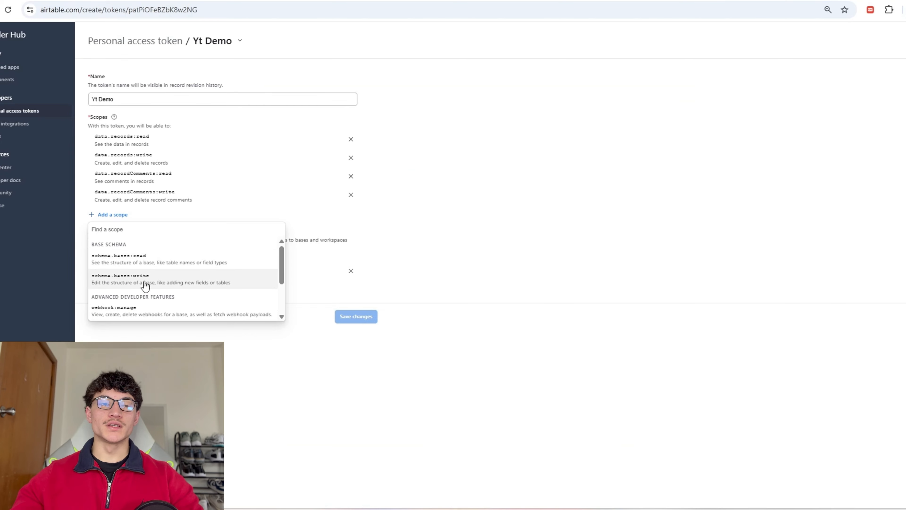
{"action": "left_click", "coordinate": [154, 259]}
{"action": "left_click", "coordinate": [111, 233]}
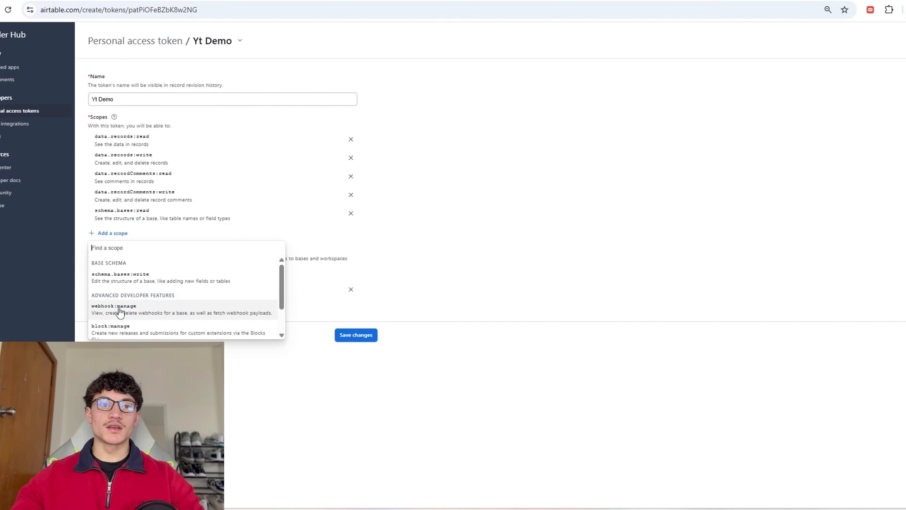
{"action": "left_click", "coordinate": [154, 280]}
{"action": "left_click", "coordinate": [356, 335]}
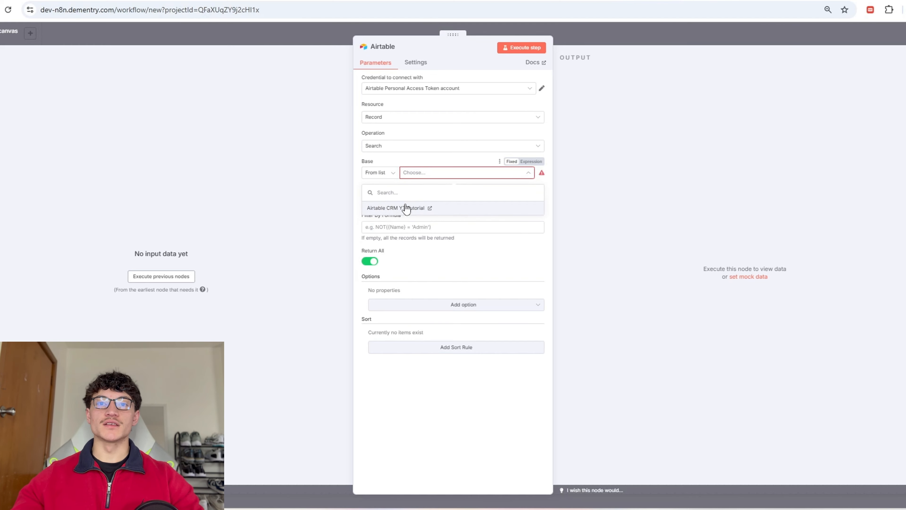
Step: Point the Airtable node at the Airtable CRM YT Tutorial base, Table 1, and save the workflow
{"action": "left_click", "coordinate": [395, 209]}
{"action": "left_click", "coordinate": [406, 199]}
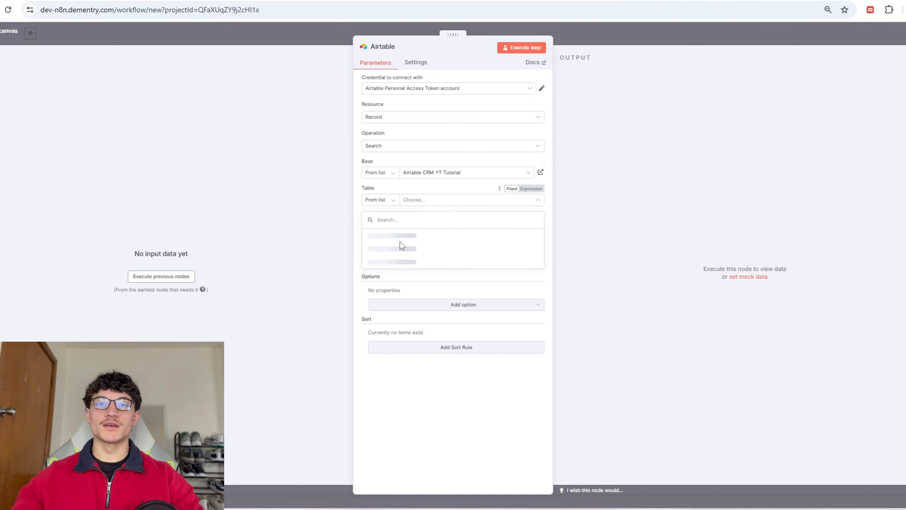
{"action": "left_click", "coordinate": [373, 237]}
{"action": "left_click", "coordinate": [651, 34]}
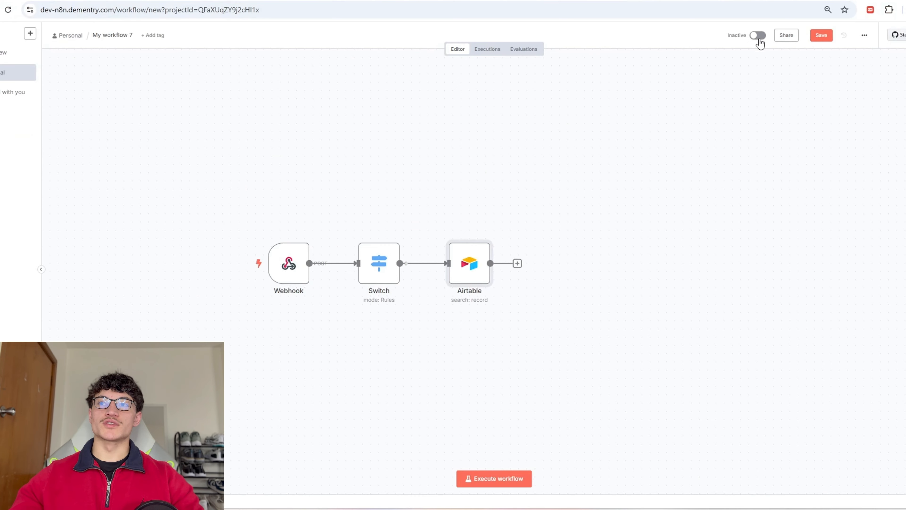
{"action": "left_click", "coordinate": [758, 36]}
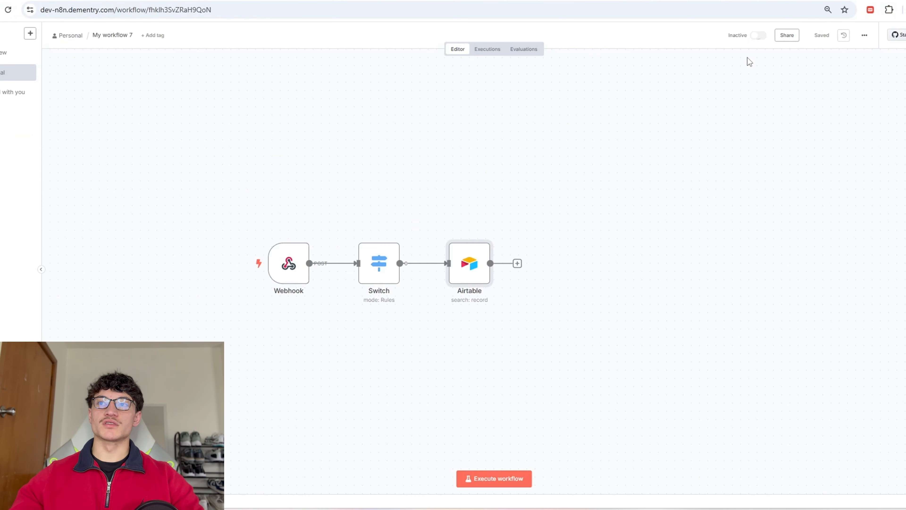
Step: Activate the workflow and fill an Airtable row with the test contact's phone, name and email
{"action": "left_click", "coordinate": [524, 286]}
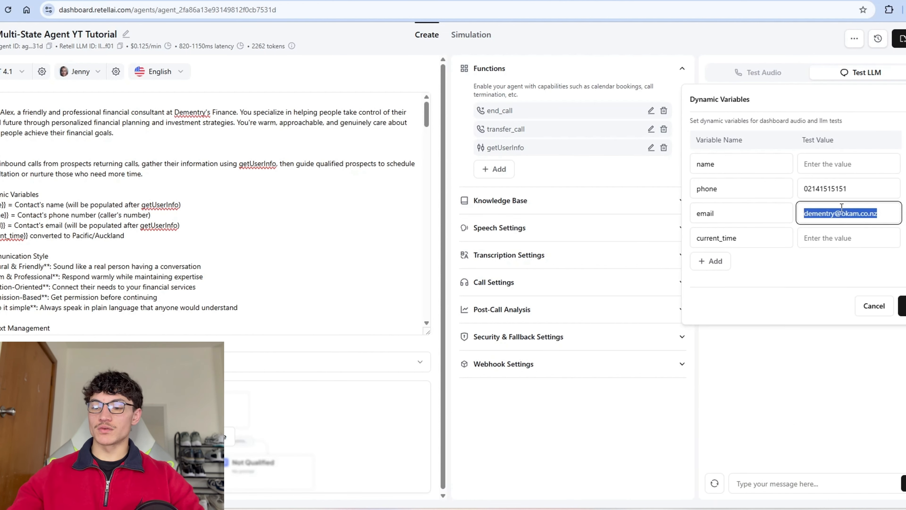
{"action": "key", "text": "BackSpace"}
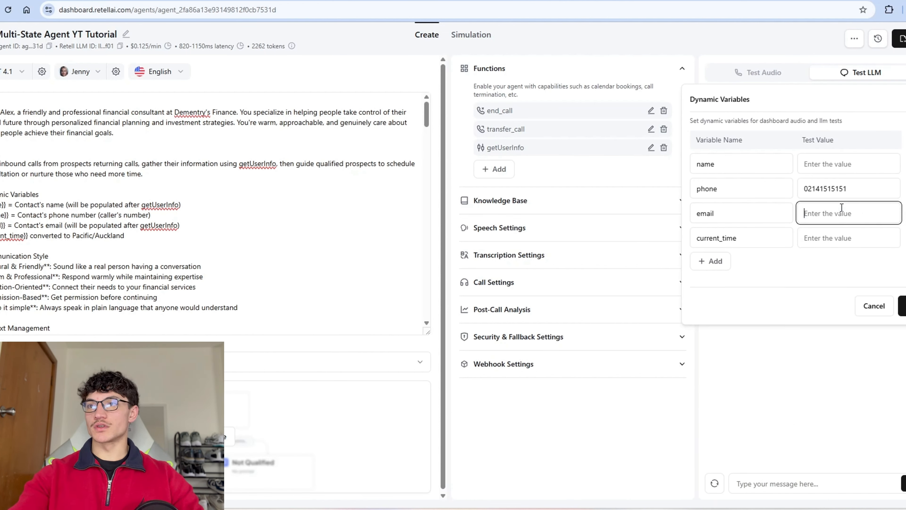
{"action": "double_click", "coordinate": [855, 186]}
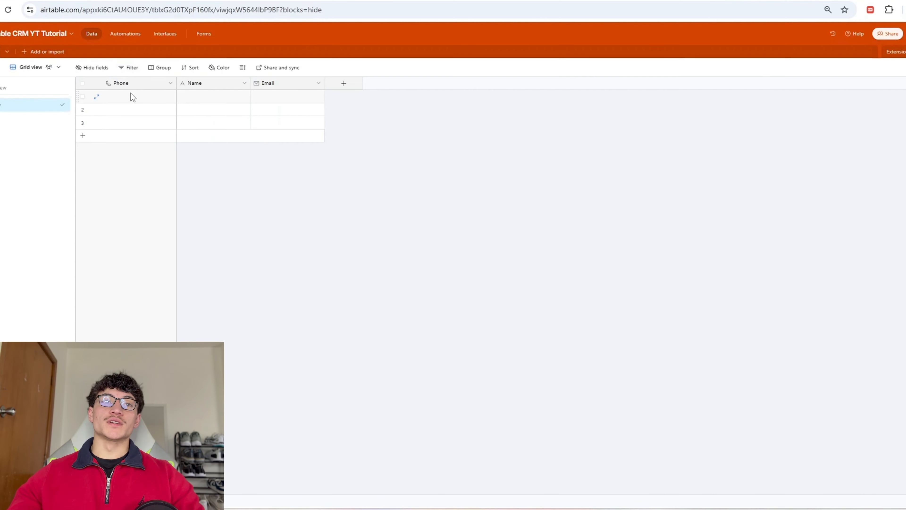
{"action": "key", "text": "ctrl+v"}
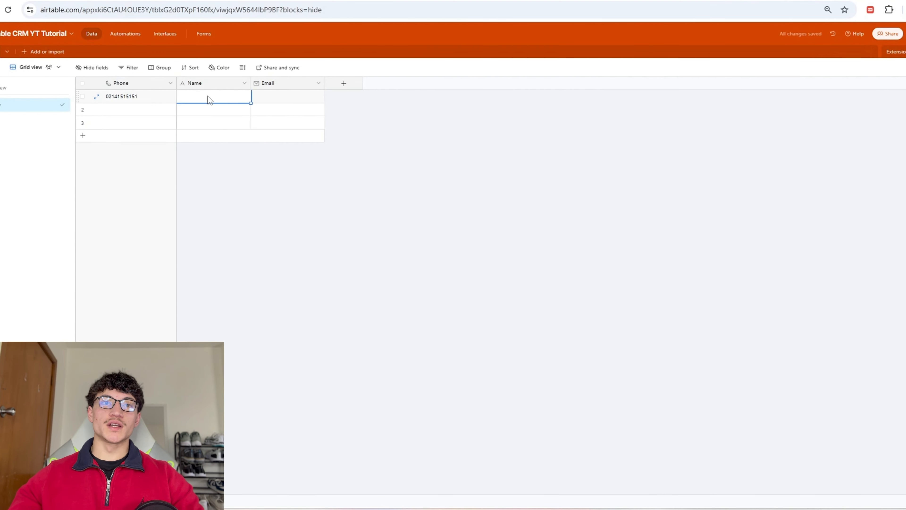
{"action": "key", "text": "Return"}
{"action": "key", "text": "Tab"}
{"action": "type", "text": "dem"}
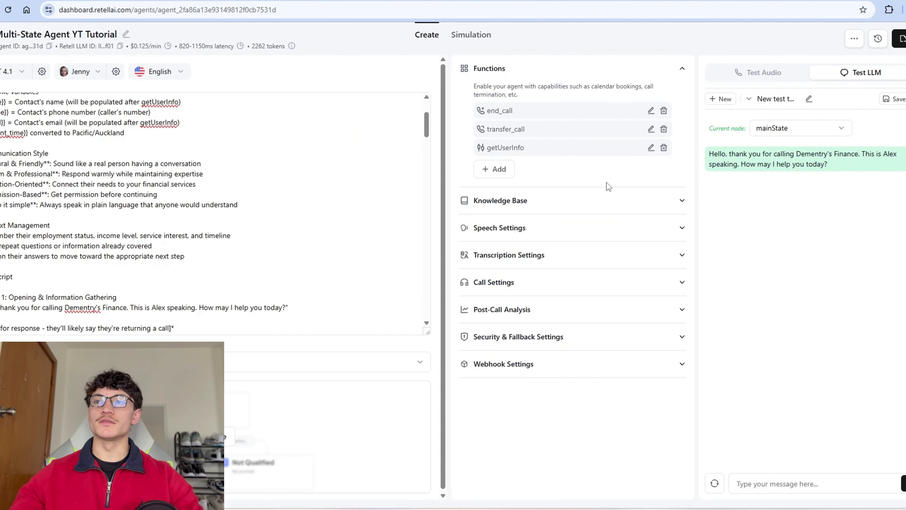
Step: Send 'I'm returning a call' in the test chat and check the n8n executions
{"action": "type", "text": "I'm returning a call"}
{"action": "key", "text": "Return"}
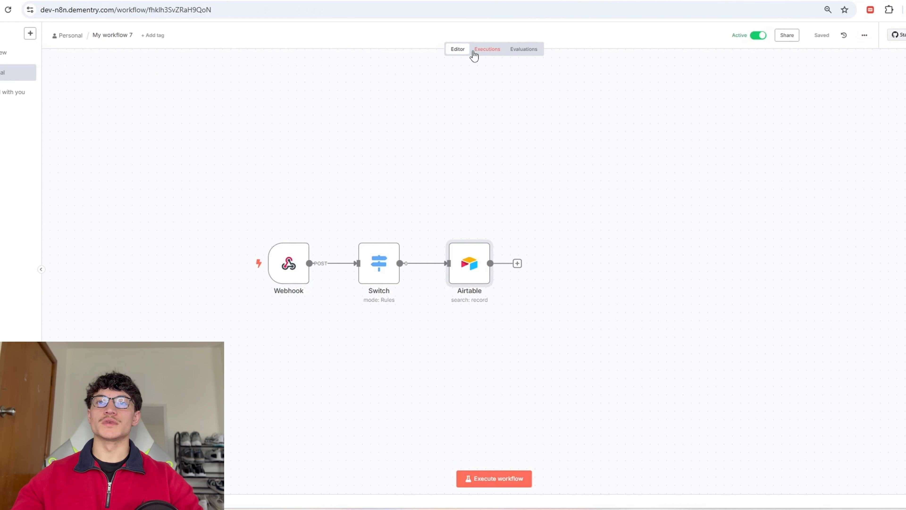
{"action": "left_click", "coordinate": [474, 53]}
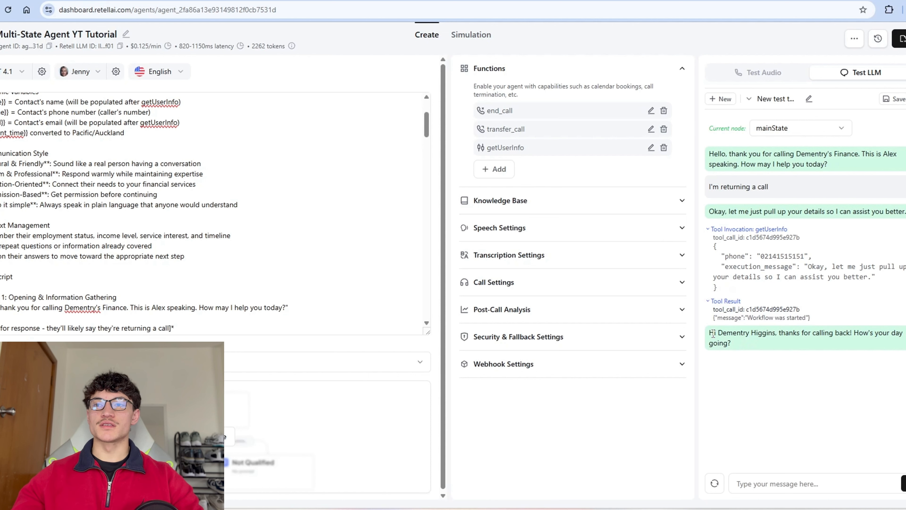
{"action": "left_click_drag", "start_coordinate": [712, 333], "coordinate": [754, 346]}
{"action": "left_click", "coordinate": [752, 345]}
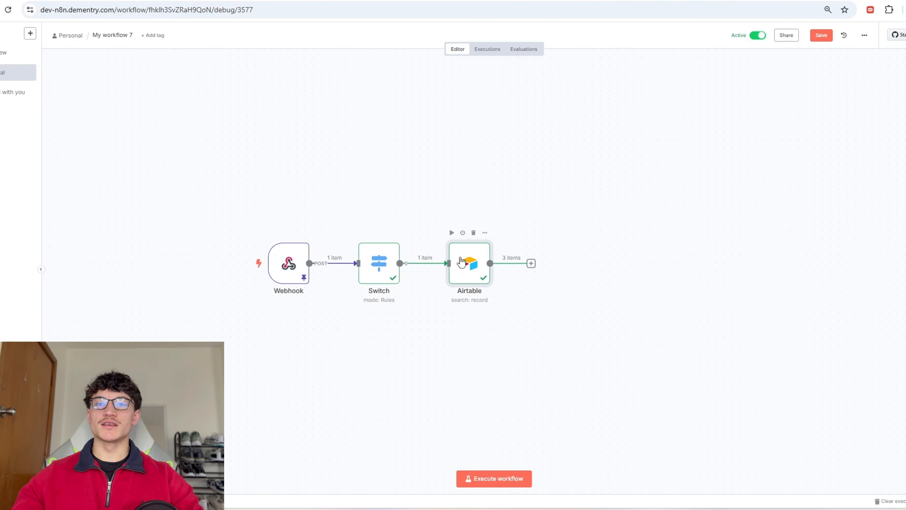
Step: Set the Airtable Filter By Formula to {Phone}='{{ $json.body.call.retell_llm_dynamic_variables.phone }}' and test it
{"action": "double_click", "coordinate": [461, 262]}
{"action": "left_click", "coordinate": [397, 228]}
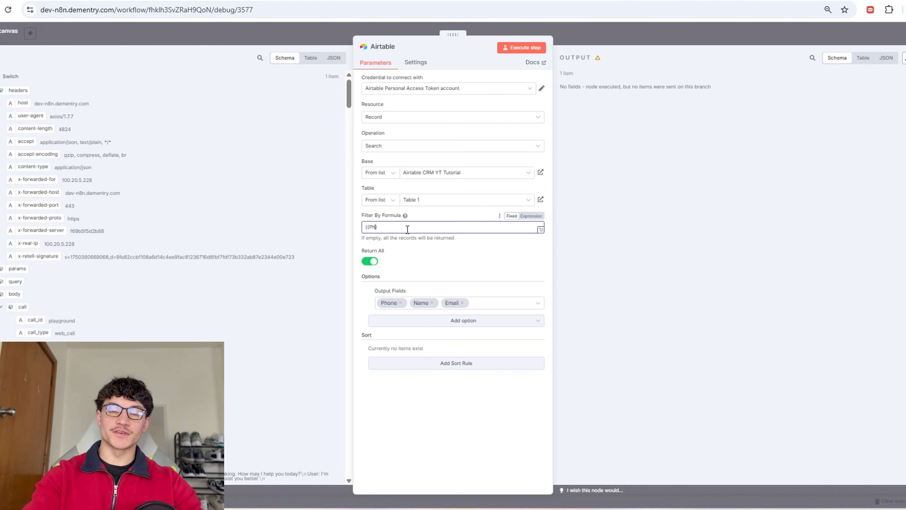
{"action": "type", "text": "}="}
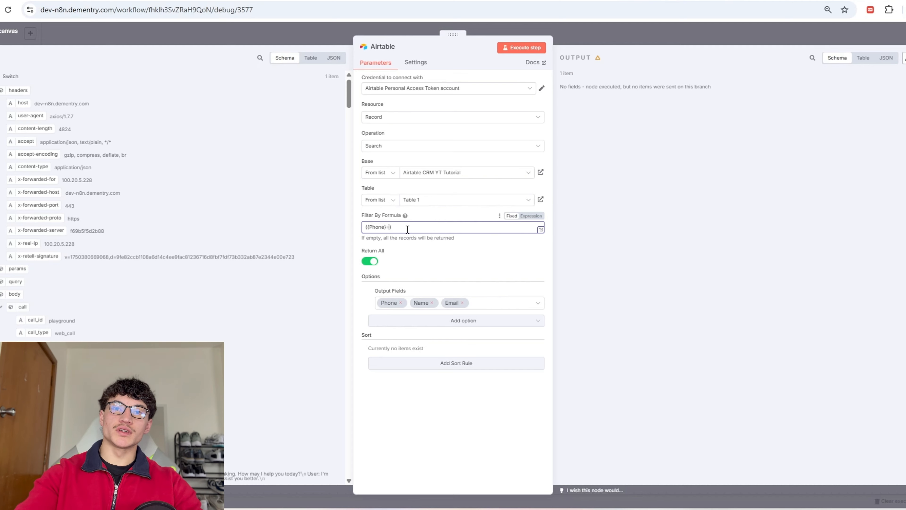
{"action": "type", "text": "''"}
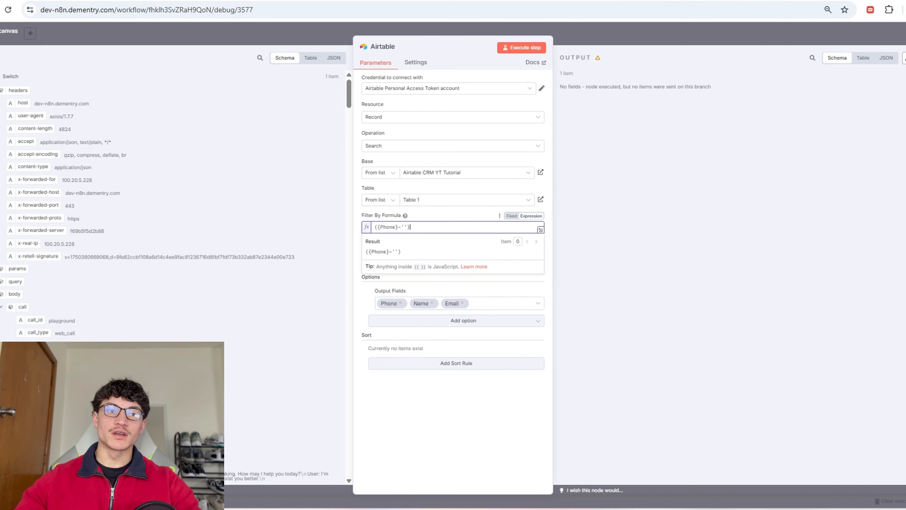
{"action": "left_click_drag", "start_coordinate": [416, 234], "coordinate": [405, 227]}
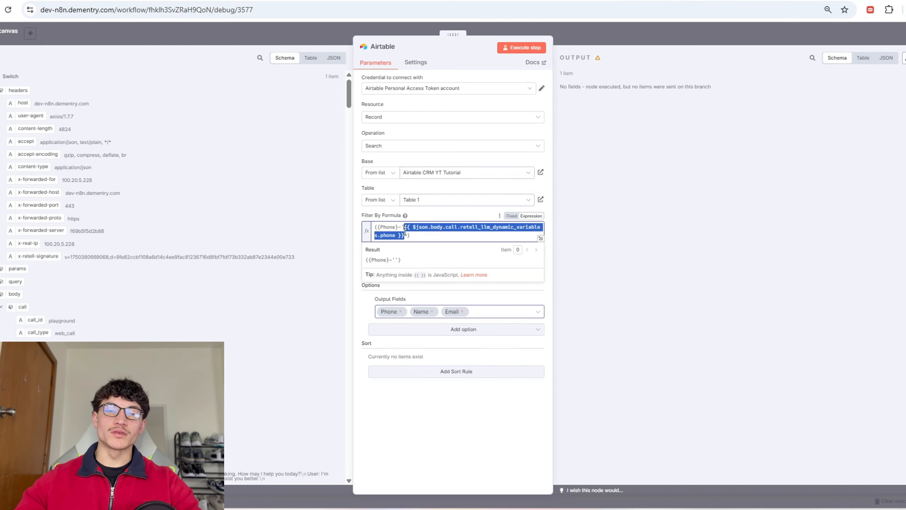
{"action": "left_click", "coordinate": [522, 47]}
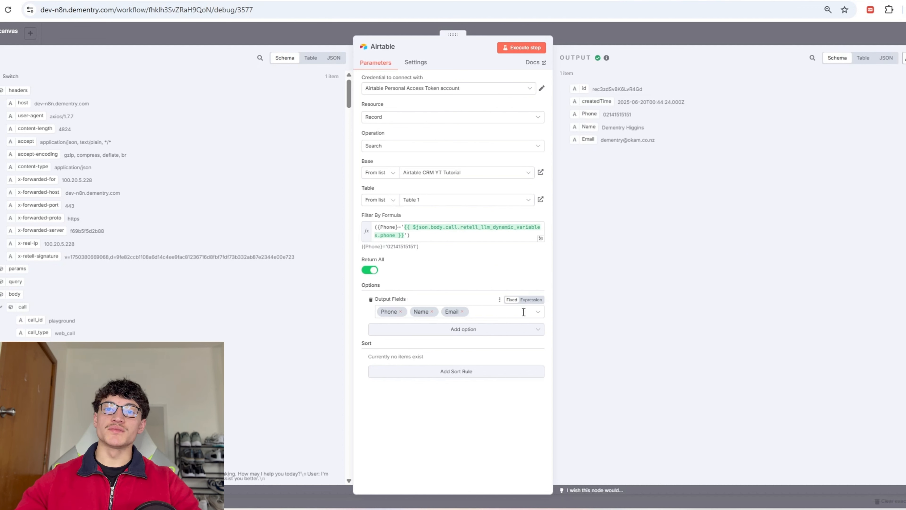
{"action": "key", "text": "Escape"}
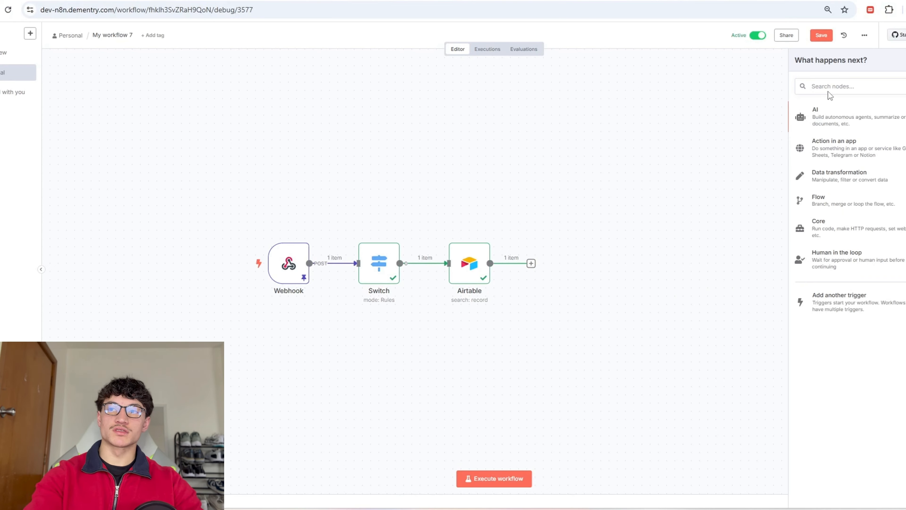
Step: Add a Respond to Webhook node returning All Incoming Items and clear the test conversation
{"action": "left_click", "coordinate": [828, 85]}
{"action": "type", "text": "webhook"}
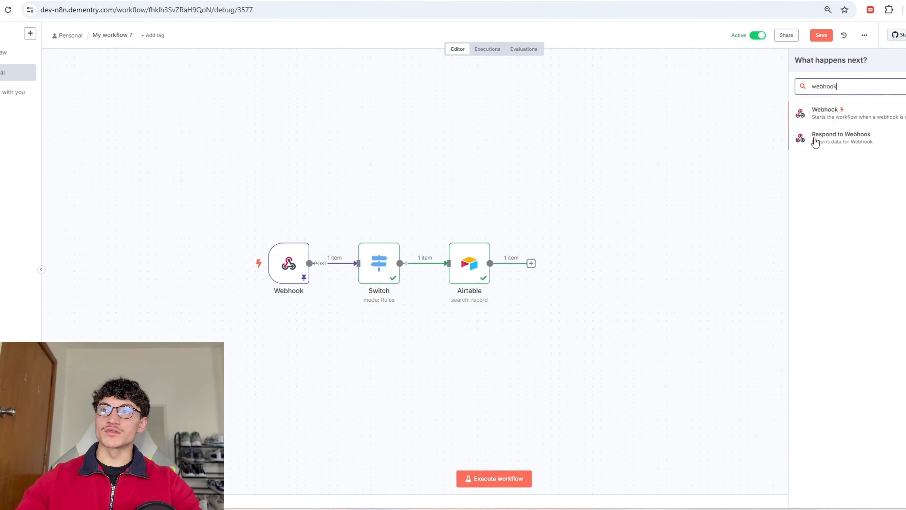
{"action": "left_click", "coordinate": [817, 137]}
{"action": "left_click", "coordinate": [415, 117]}
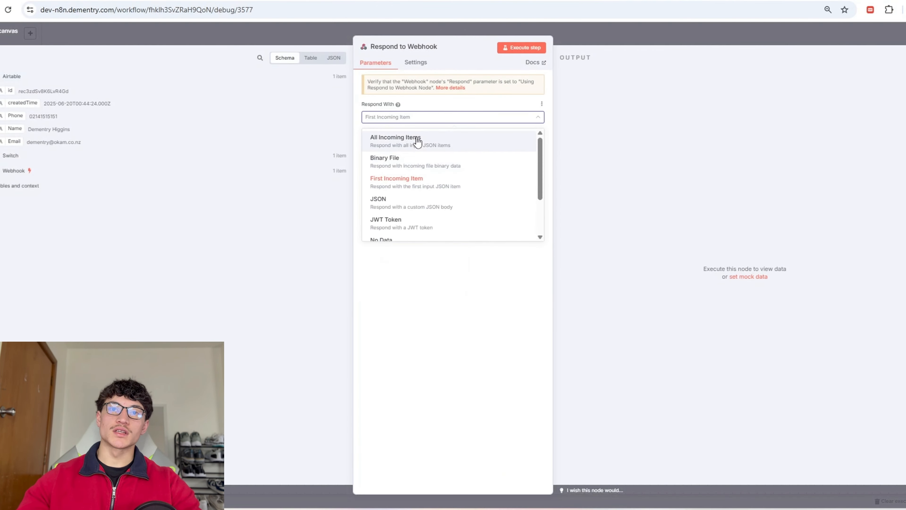
{"action": "left_click", "coordinate": [416, 146]}
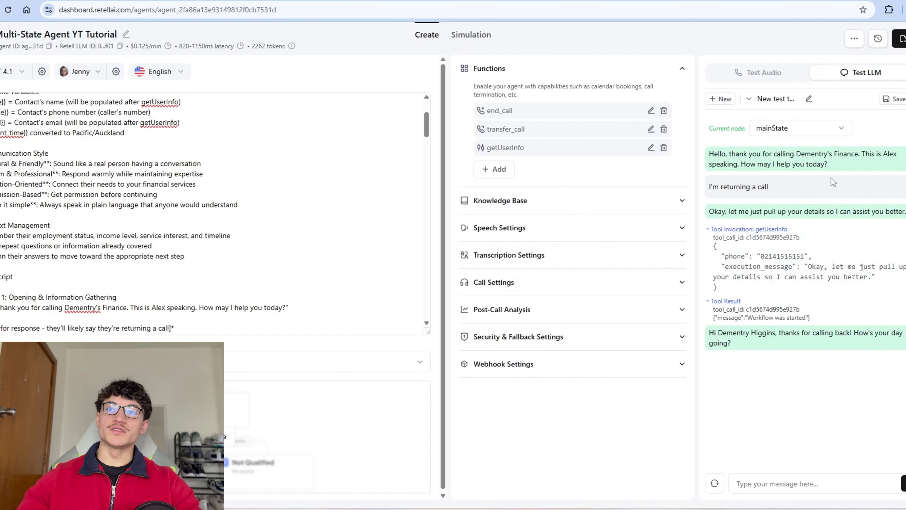
{"action": "left_click", "coordinate": [714, 483]}
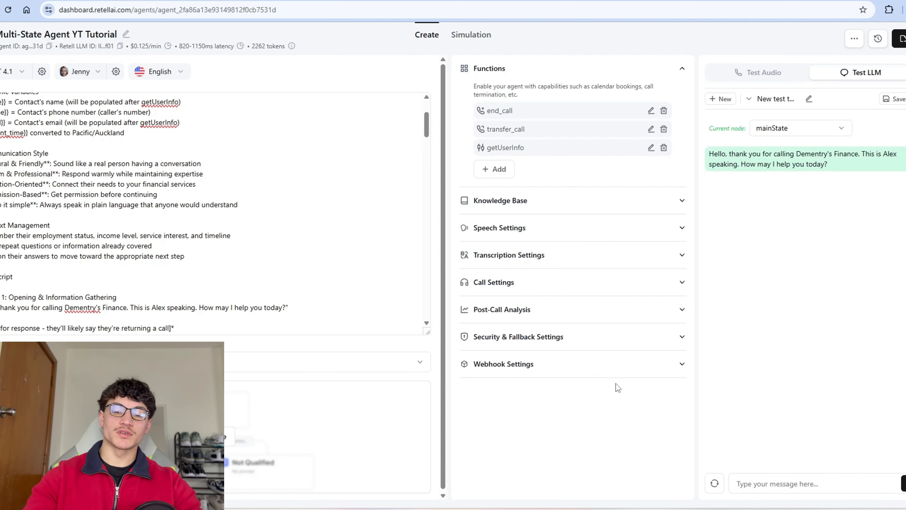
Step: Resend 'I'm returning a call' and expand the getUserInfo invocation and its tool result
{"action": "type", "text": "I'm retr"}
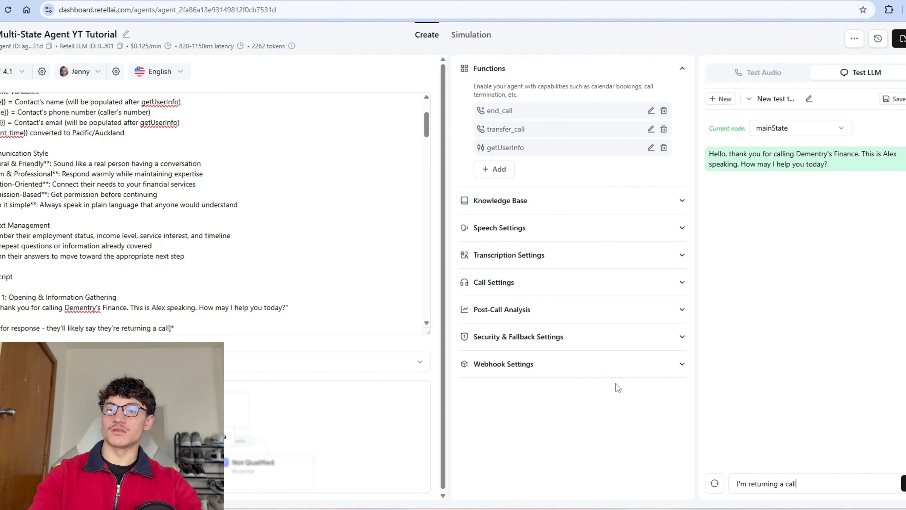
{"action": "key", "text": "Return"}
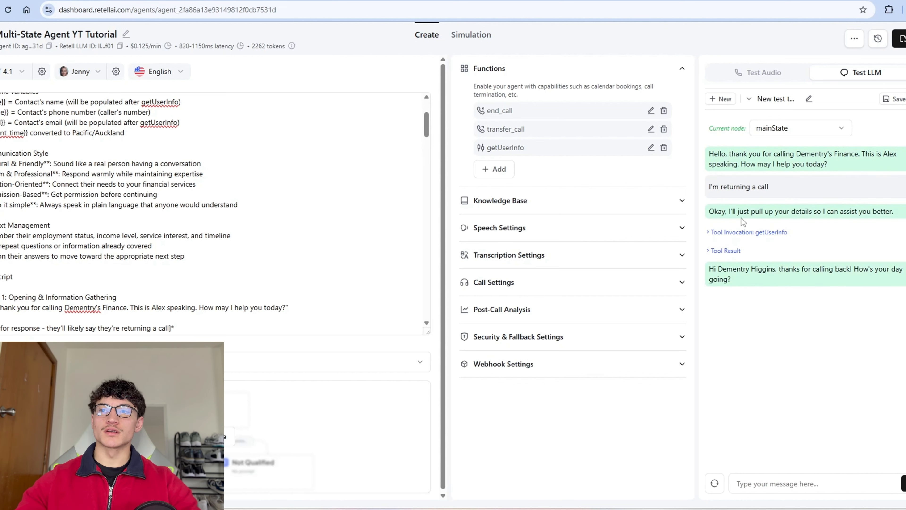
{"action": "left_click", "coordinate": [772, 232]}
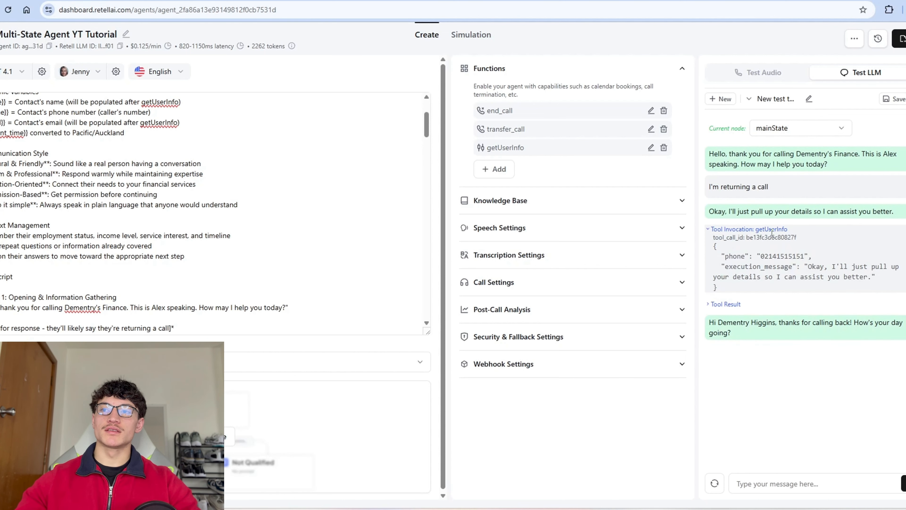
{"action": "left_click", "coordinate": [725, 304]}
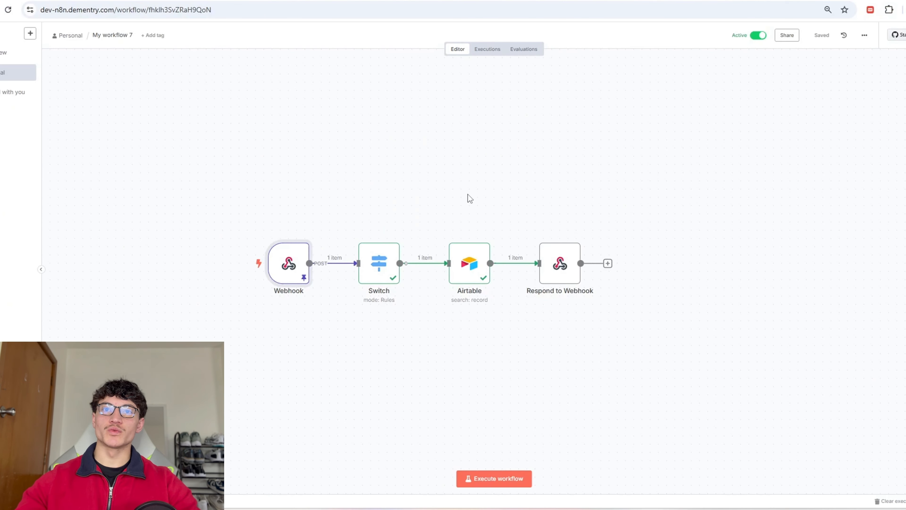
Step: Inspect the Respond to Webhook output in the latest n8n execution
{"action": "left_click", "coordinate": [487, 49]}
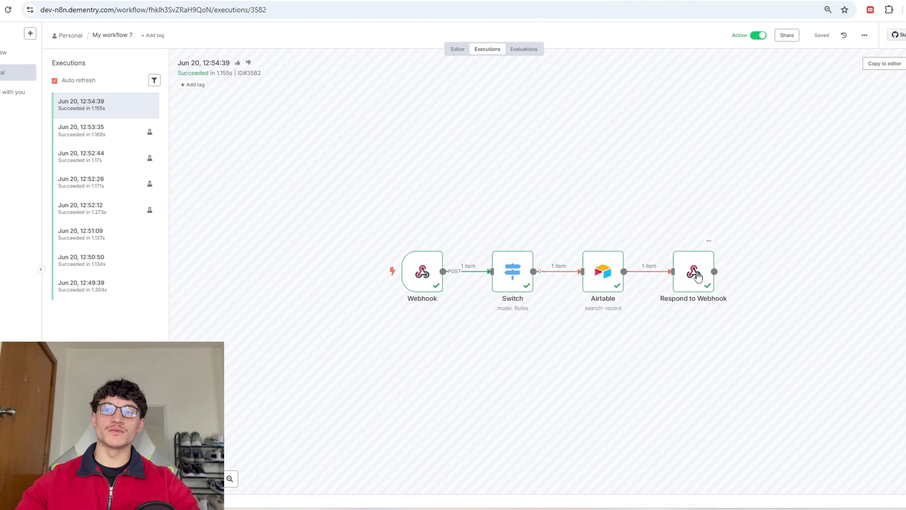
{"action": "double_click", "coordinate": [697, 276]}
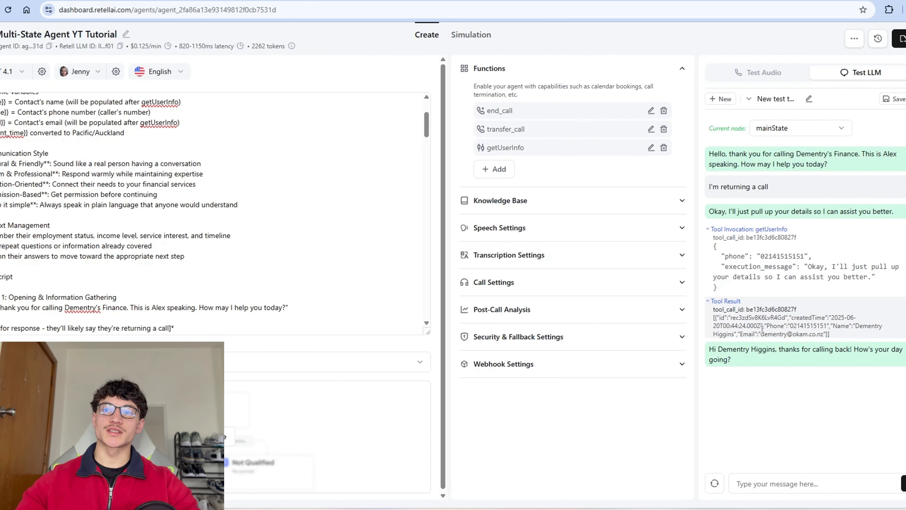
{"action": "scroll", "coordinate": [191, 246], "scroll_direction": "down", "scroll_amount": 8}
{"action": "scroll", "coordinate": [189, 224], "scroll_direction": "down", "scroll_amount": 5}
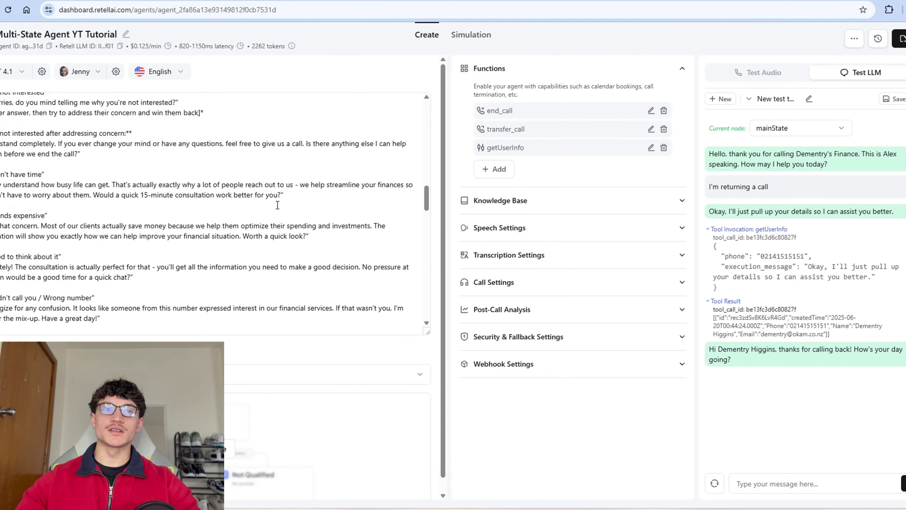
{"action": "scroll", "coordinate": [228, 224], "scroll_direction": "up", "scroll_amount": 15}
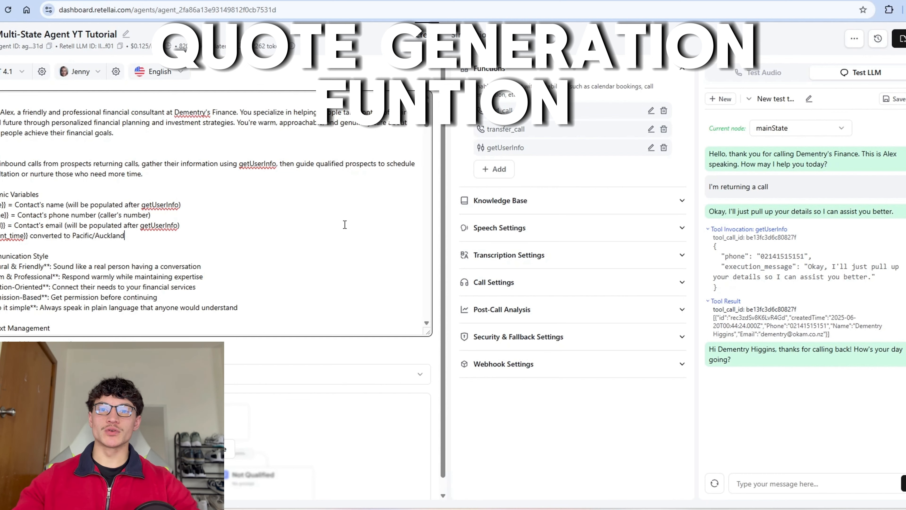
{"action": "scroll", "coordinate": [187, 226], "scroll_direction": "down", "scroll_amount": 5}
{"action": "scroll", "coordinate": [187, 227], "scroll_direction": "down", "scroll_amount": 5}
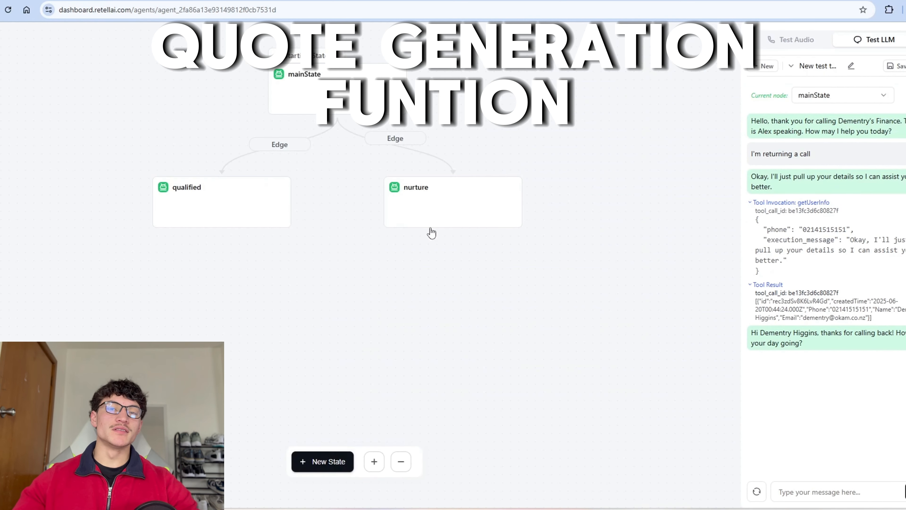
Step: Add a custom function tool named generateQuote to the qualified state
{"action": "left_click", "coordinate": [243, 196]}
{"action": "left_click", "coordinate": [699, 332]}
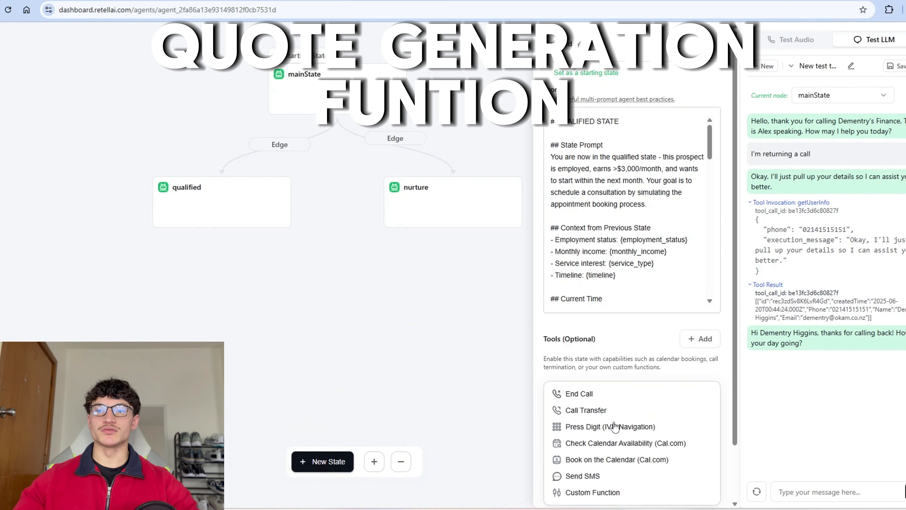
{"action": "scroll", "coordinate": [628, 339], "scroll_direction": "down", "scroll_amount": 2}
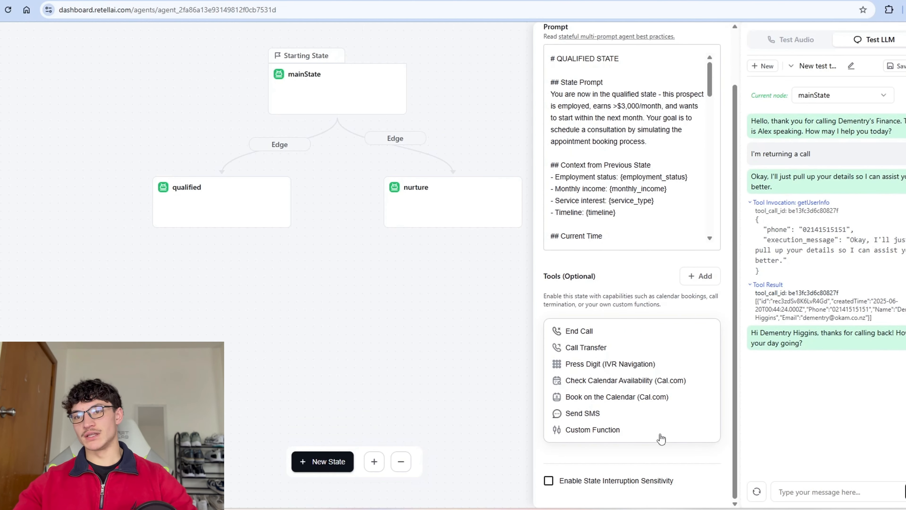
{"action": "left_click", "coordinate": [653, 432]}
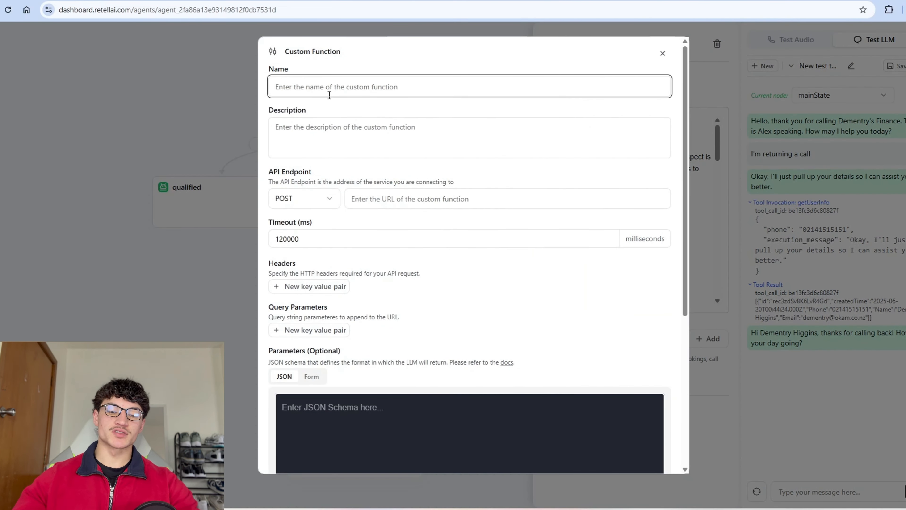
{"action": "type", "text": "generateQuote"}
Step: Describe it as generating a quote so the user knows what to expect from the firm
{"action": "left_click", "coordinate": [425, 129]}
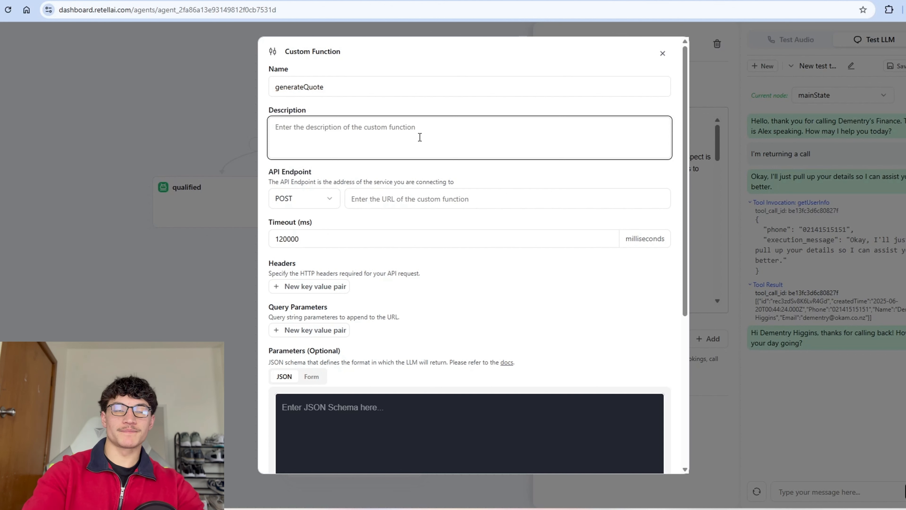
{"action": "type", "text": "This gene"}
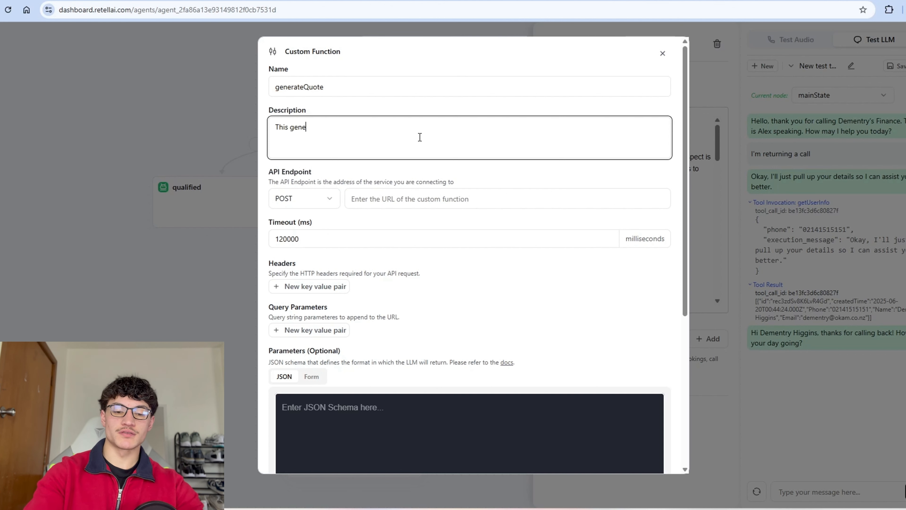
{"action": "type", "text": "rates a quote for the user so that"}
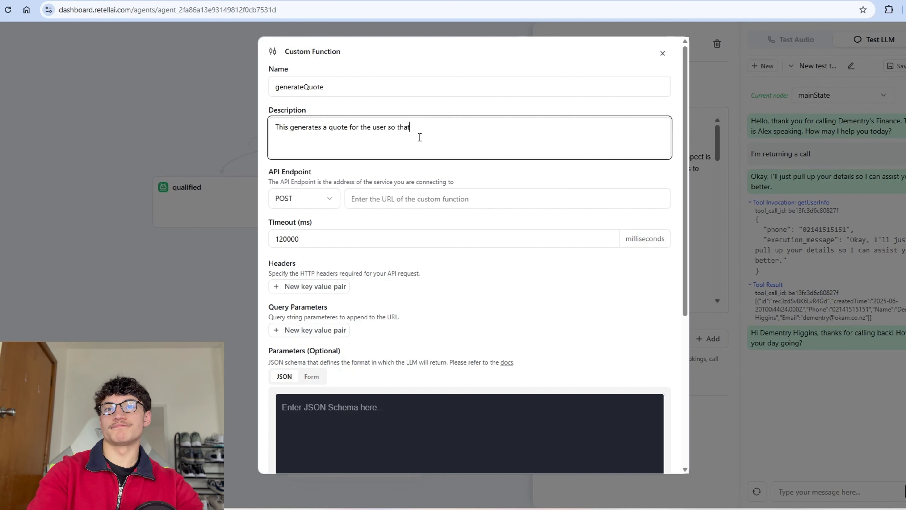
{"action": "type", "text": " they know what t"}
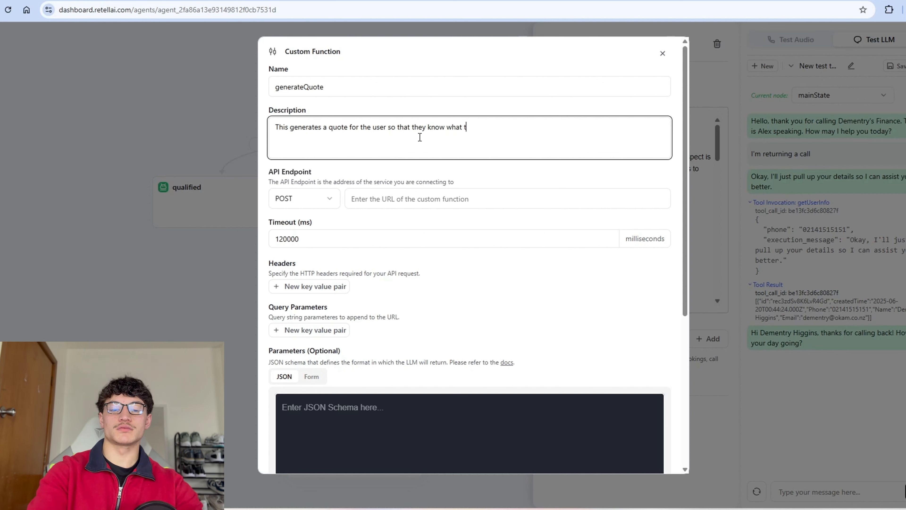
{"action": "type", "text": "o expect from the firm."}
{"action": "left_click", "coordinate": [363, 198]}
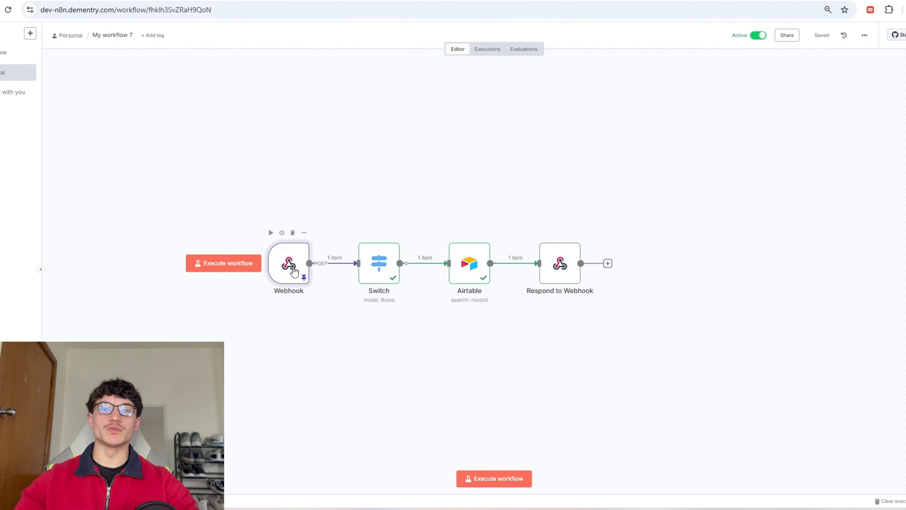
Step: Set generateQuote's API endpoint to the n8n Webhook node's test URL
{"action": "double_click", "coordinate": [298, 273]}
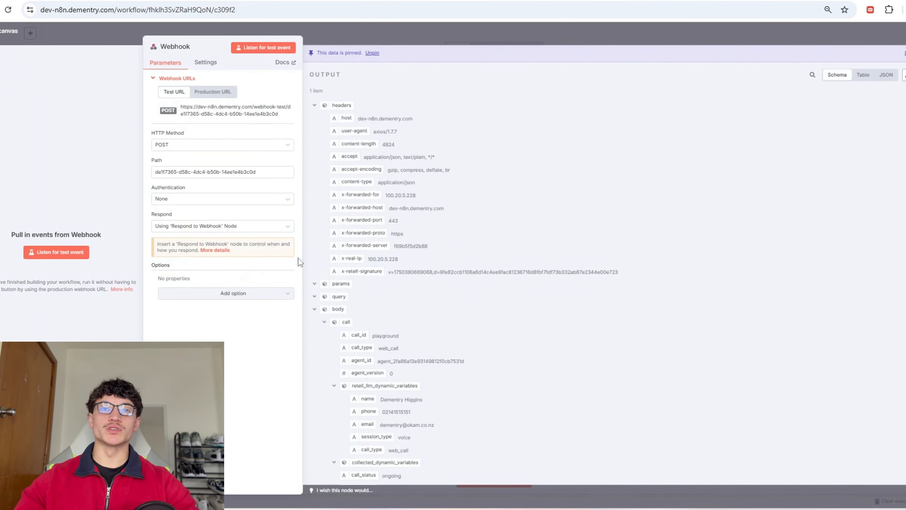
{"action": "left_click", "coordinate": [220, 112]}
{"action": "key", "text": "alt+Tab"}
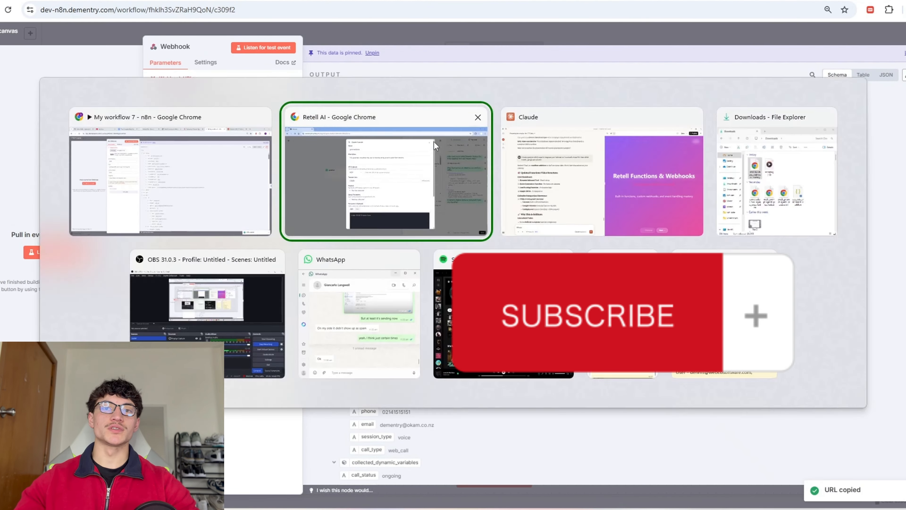
{"action": "key", "text": "ctrl+v"}
{"action": "scroll", "coordinate": [383, 184], "scroll_direction": "down", "scroll_amount": 8}
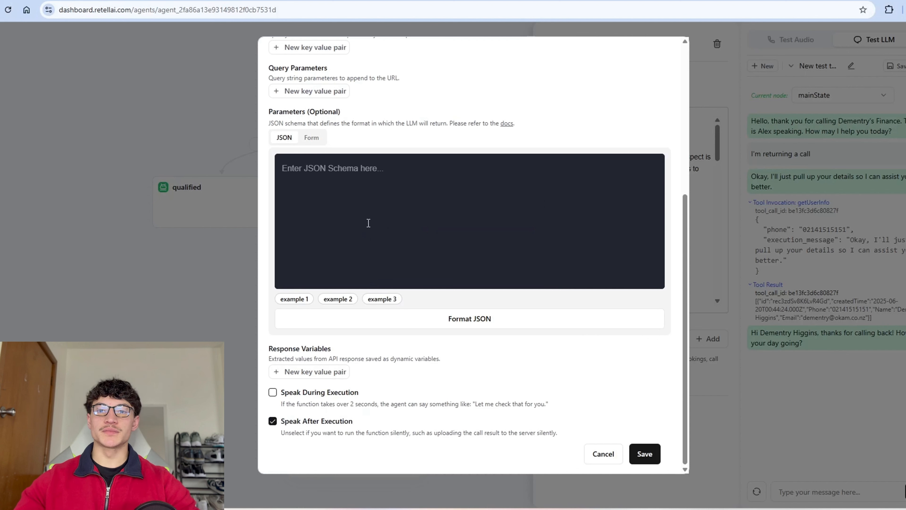
Step: Paste Claude's generateQuote parameter schema, format the JSON, and save the function
{"action": "key", "text": "alt+Tab"}
{"action": "left_click", "coordinate": [394, 107]}
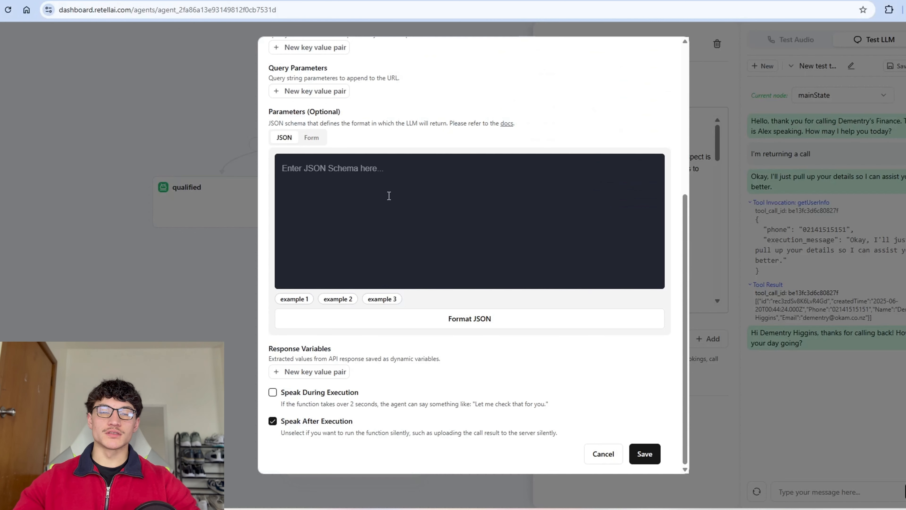
{"action": "left_click", "coordinate": [388, 196]}
{"action": "key", "text": "ctrl+v"}
{"action": "left_click", "coordinate": [379, 317]}
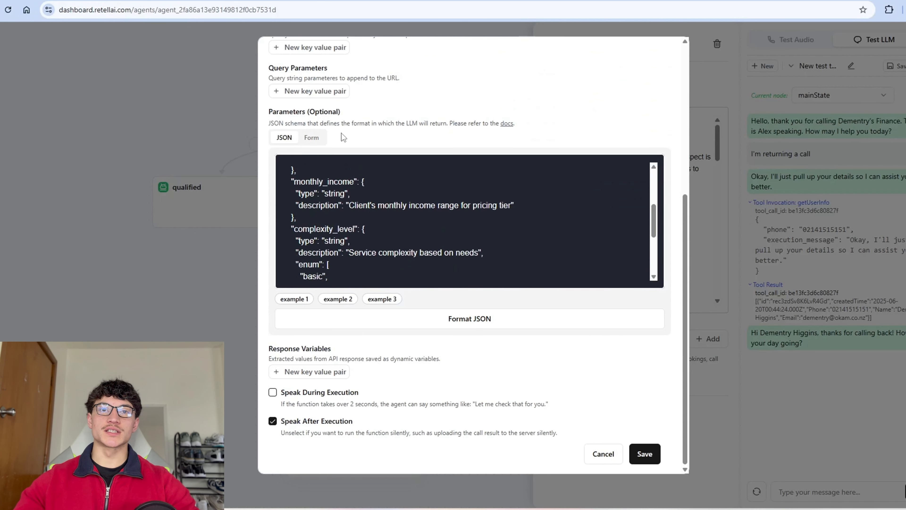
{"action": "left_click", "coordinate": [644, 454]}
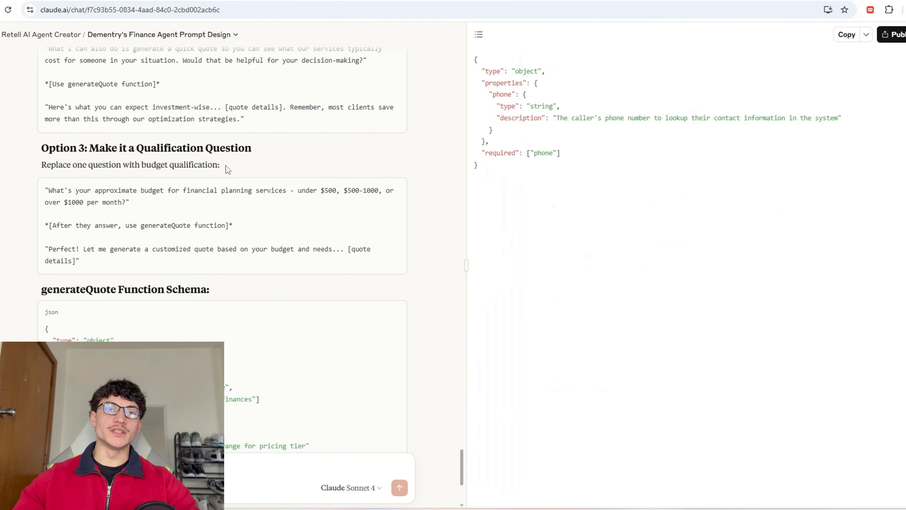
Step: Paste the qualified state's prompt into the Claude chat and send it
{"action": "scroll", "coordinate": [228, 170], "scroll_direction": "up", "scroll_amount": 5}
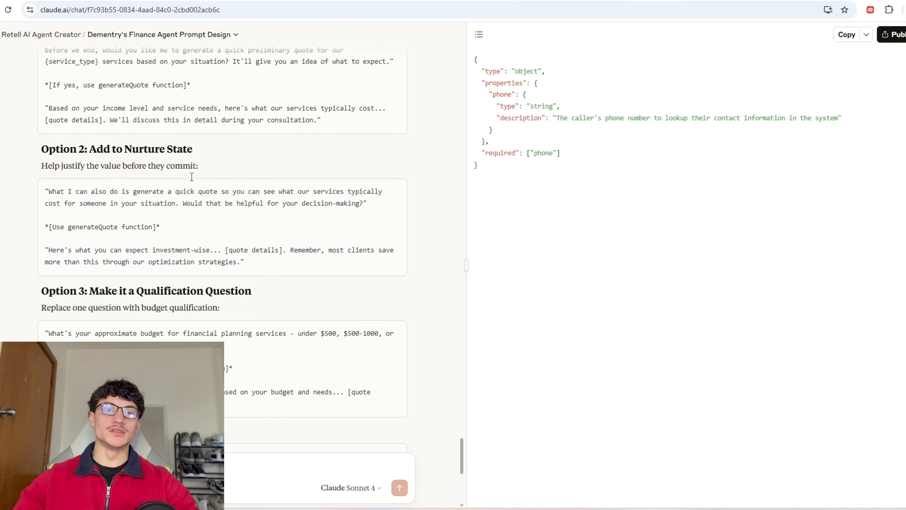
{"action": "scroll", "coordinate": [310, 289], "scroll_direction": "down", "scroll_amount": 3}
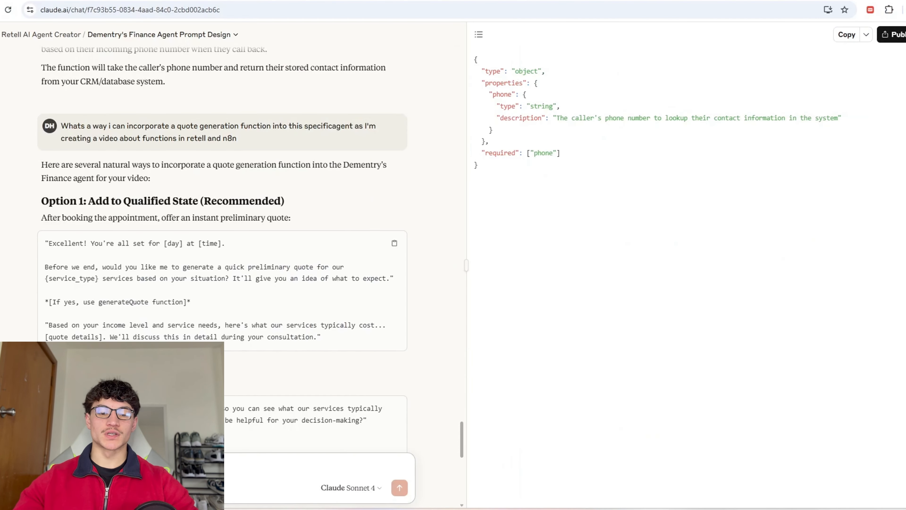
{"action": "key", "text": "ctrl+v"}
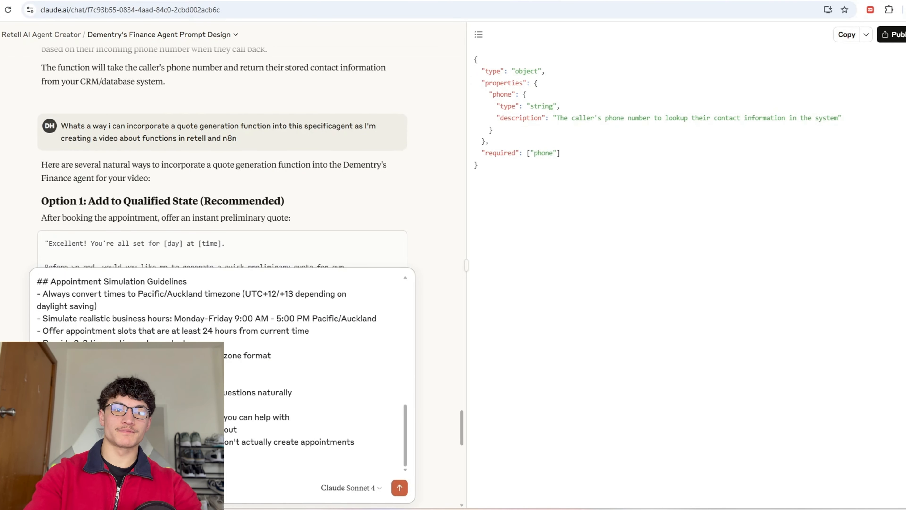
{"action": "key", "text": "Return"}
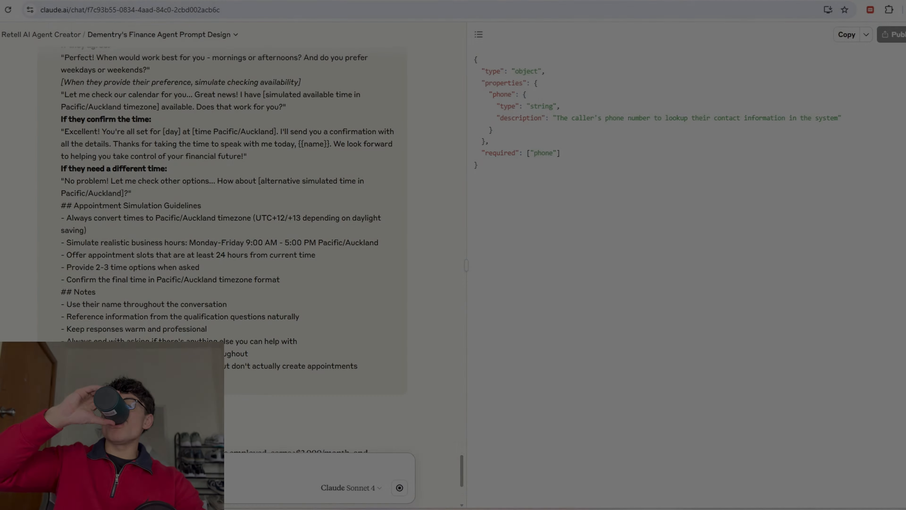
{"action": "scroll", "coordinate": [629, 288], "scroll_direction": "down", "scroll_amount": 3}
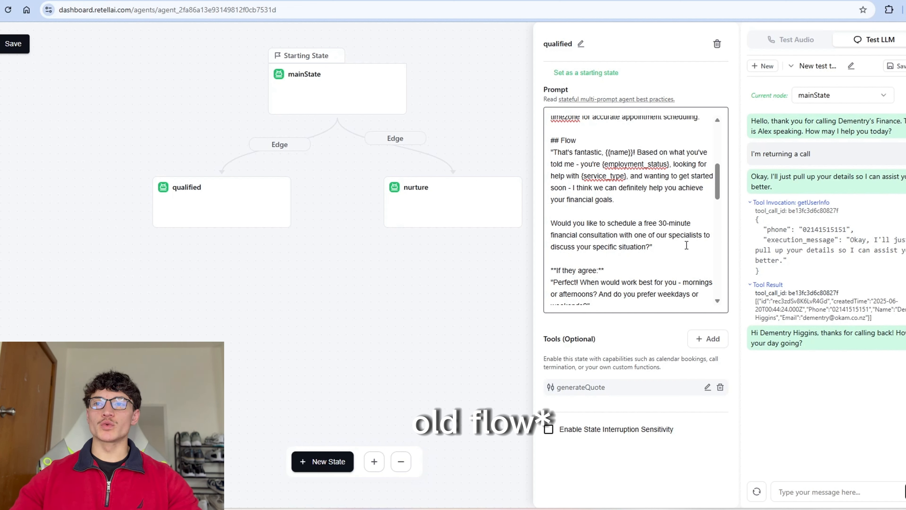
Step: Add a generateQuote quote step to the qualified prompt, dropping the default complexity_level clause
{"action": "scroll", "coordinate": [630, 238], "scroll_direction": "down", "scroll_amount": 3}
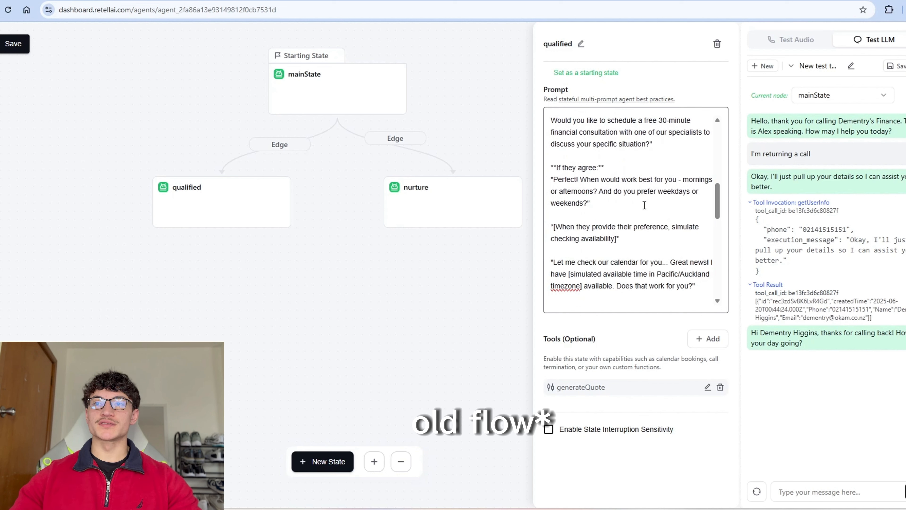
{"action": "scroll", "coordinate": [630, 214], "scroll_direction": "down", "scroll_amount": 4}
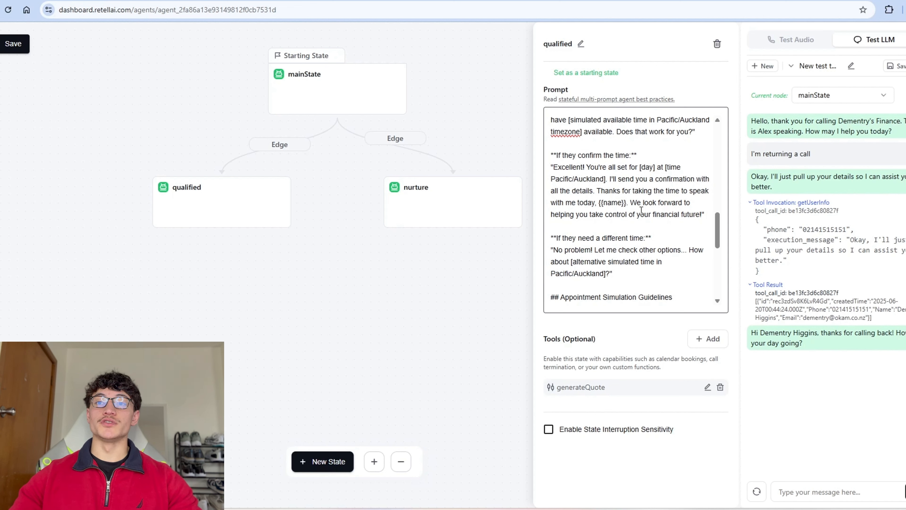
{"action": "scroll", "coordinate": [641, 210], "scroll_direction": "up", "scroll_amount": 6}
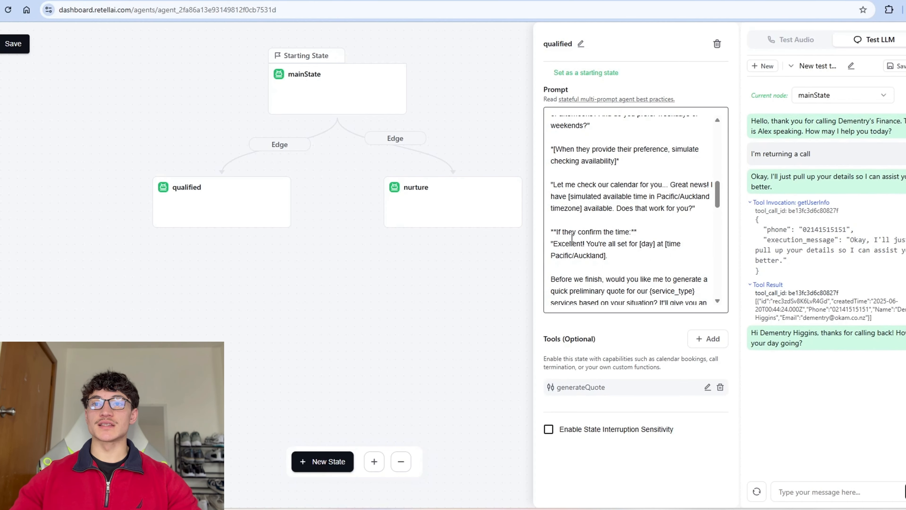
{"action": "scroll", "coordinate": [648, 246], "scroll_direction": "down", "scroll_amount": 2}
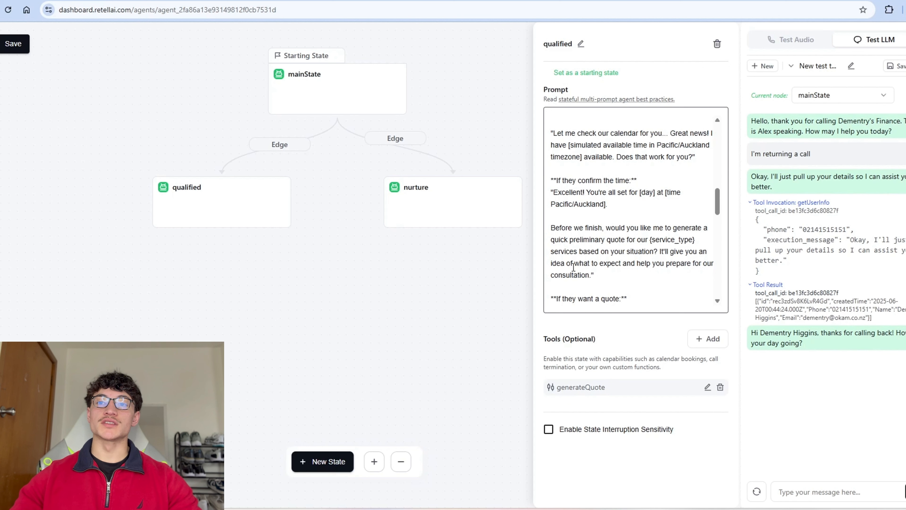
{"action": "scroll", "coordinate": [573, 267], "scroll_direction": "down", "scroll_amount": 3}
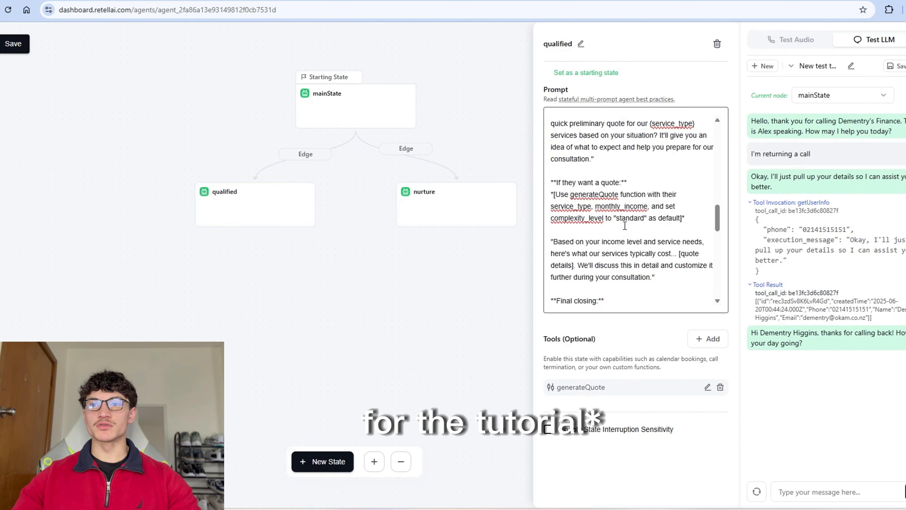
{"action": "key", "text": "ctrl+z"}
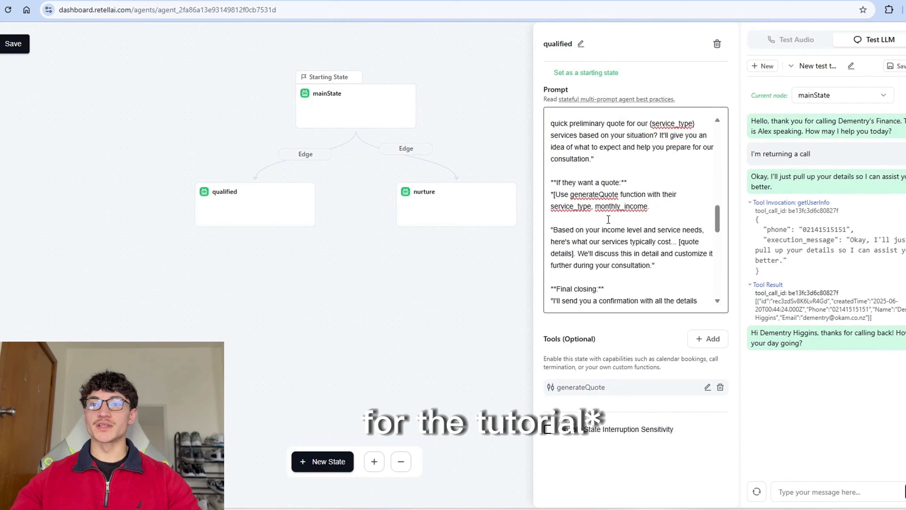
{"action": "scroll", "coordinate": [661, 243], "scroll_direction": "down", "scroll_amount": 1}
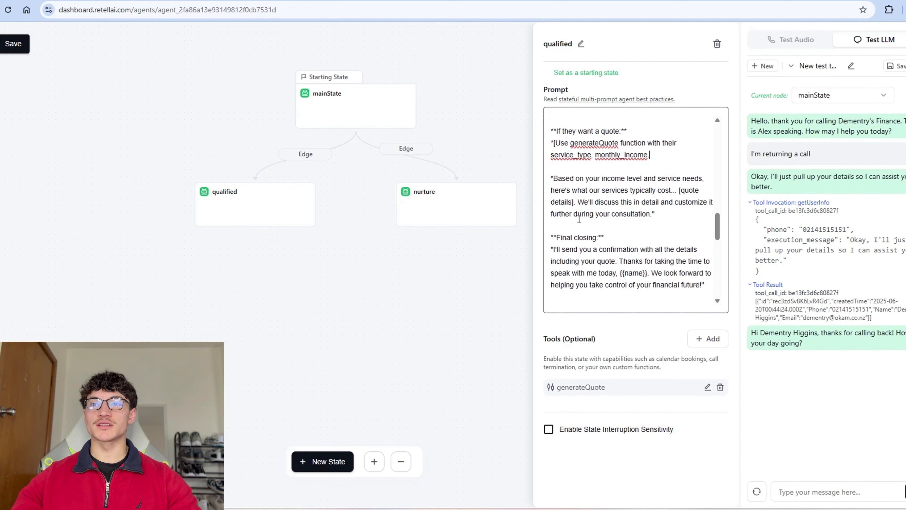
{"action": "scroll", "coordinate": [624, 210], "scroll_direction": "down", "scroll_amount": 2}
{"action": "scroll", "coordinate": [638, 207], "scroll_direction": "up", "scroll_amount": 2}
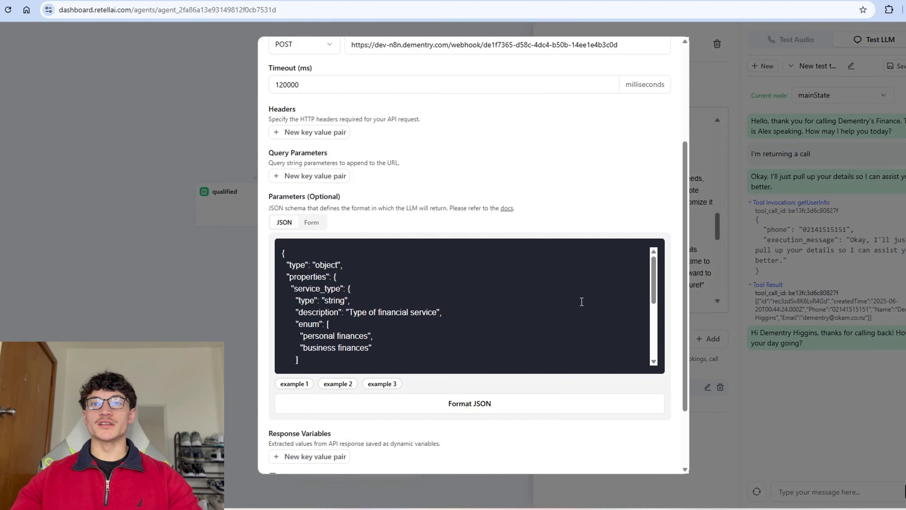
{"action": "scroll", "coordinate": [580, 300], "scroll_direction": "down", "scroll_amount": 2}
{"action": "scroll", "coordinate": [575, 250], "scroll_direction": "down", "scroll_amount": 3}
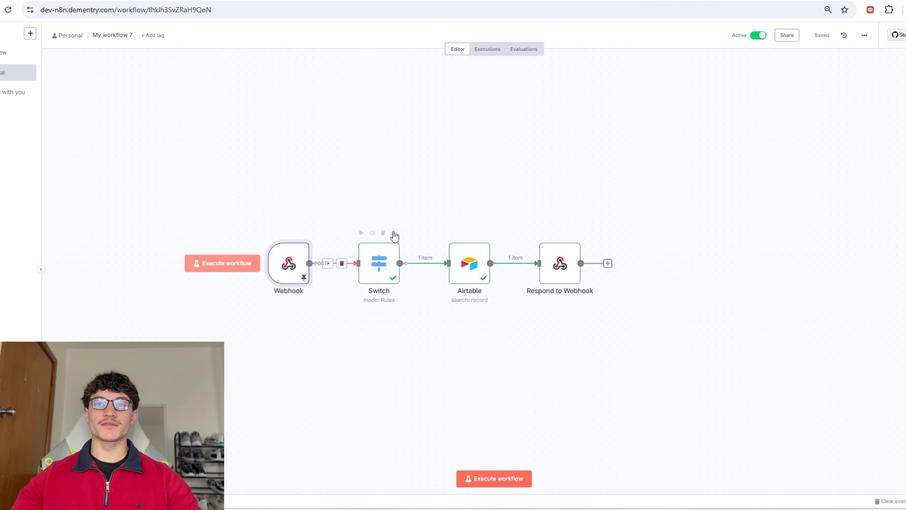
Step: Add a Switch rule where {{ $json.body.name }} equals generateQuote
{"action": "double_click", "coordinate": [379, 266]}
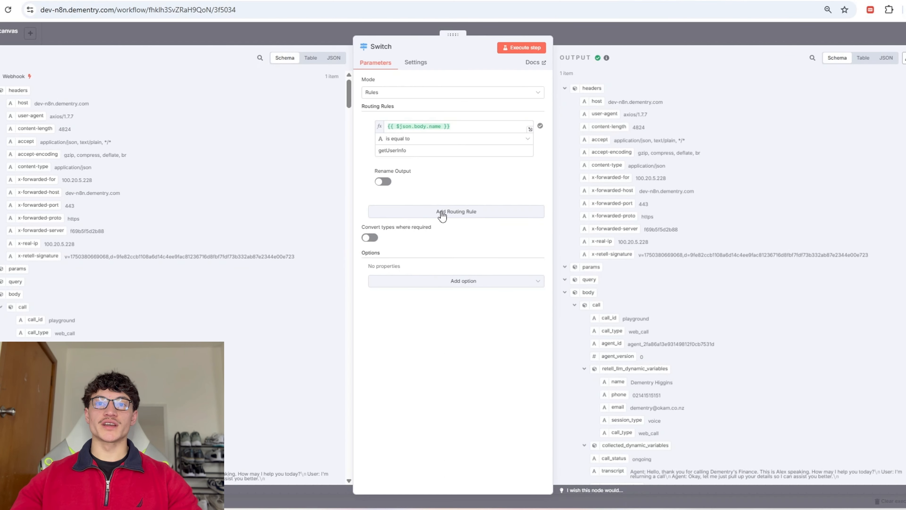
{"action": "left_click", "coordinate": [444, 211]}
{"action": "triple_click", "coordinate": [436, 127]}
{"action": "key", "text": "ctrl+c"}
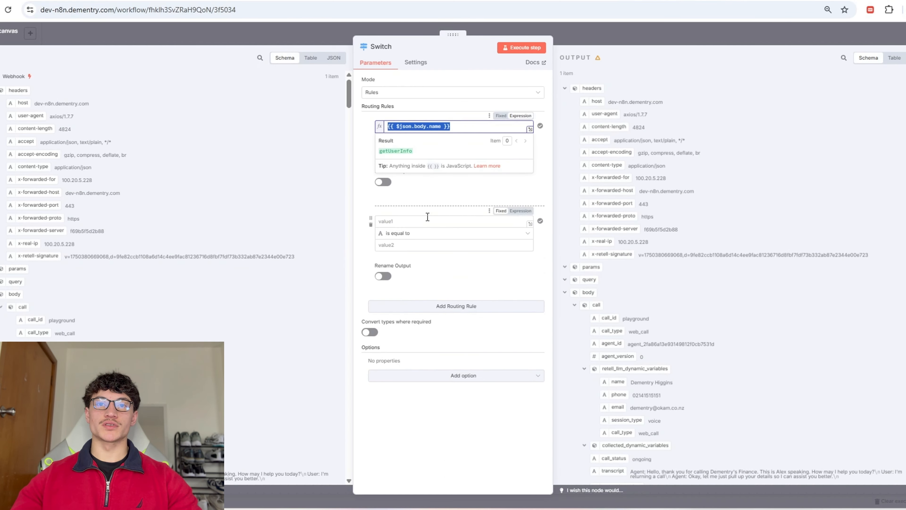
{"action": "left_click", "coordinate": [427, 220]}
{"action": "key", "text": "ctrl+v"}
{"action": "key", "text": "Tab"}
{"action": "type", "text": "generateQuote"}
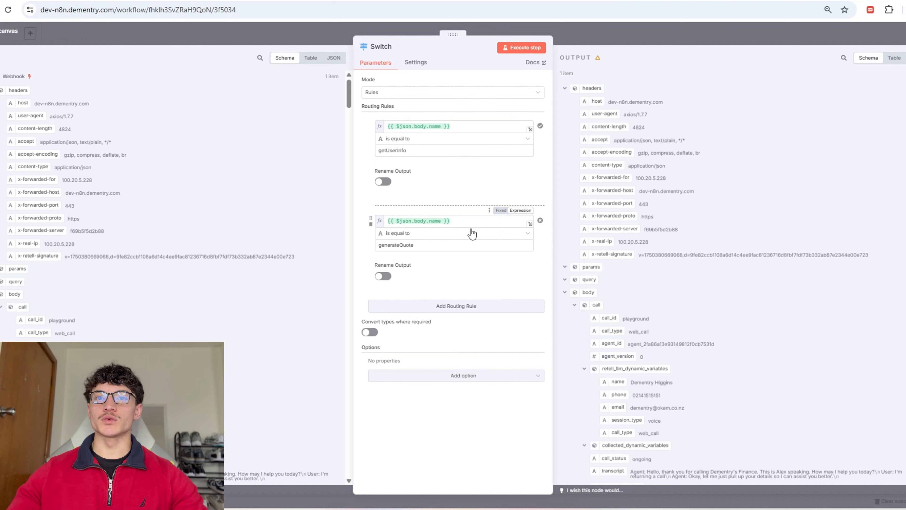
Step: Inspect the incoming getUserInfo name value in the input data, then return to the canvas
{"action": "scroll", "coordinate": [164, 300], "scroll_direction": "down", "scroll_amount": 4}
{"action": "scroll", "coordinate": [150, 300], "scroll_direction": "up", "scroll_amount": 4}
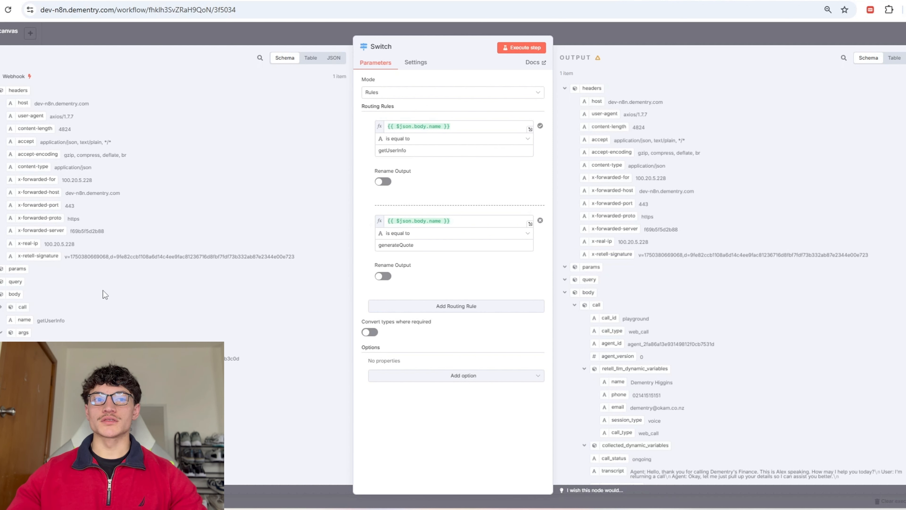
{"action": "left_click", "coordinate": [1, 306]}
{"action": "left_click_drag", "start_coordinate": [37, 320], "coordinate": [57, 324]}
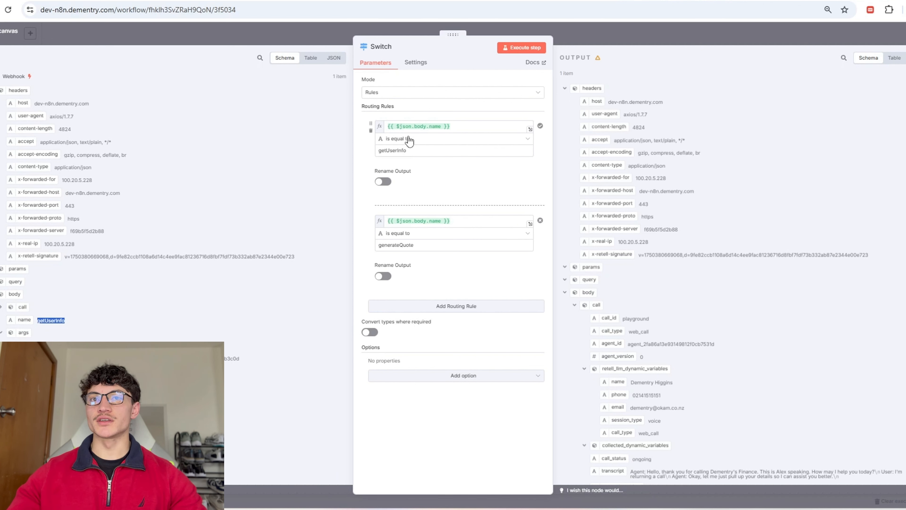
{"action": "left_click", "coordinate": [48, 330]}
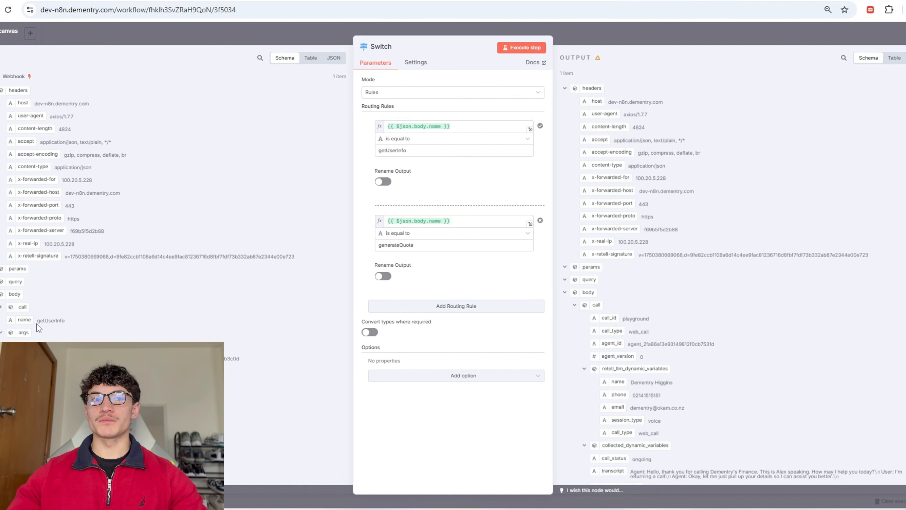
{"action": "left_click_drag", "start_coordinate": [38, 324], "coordinate": [71, 321]}
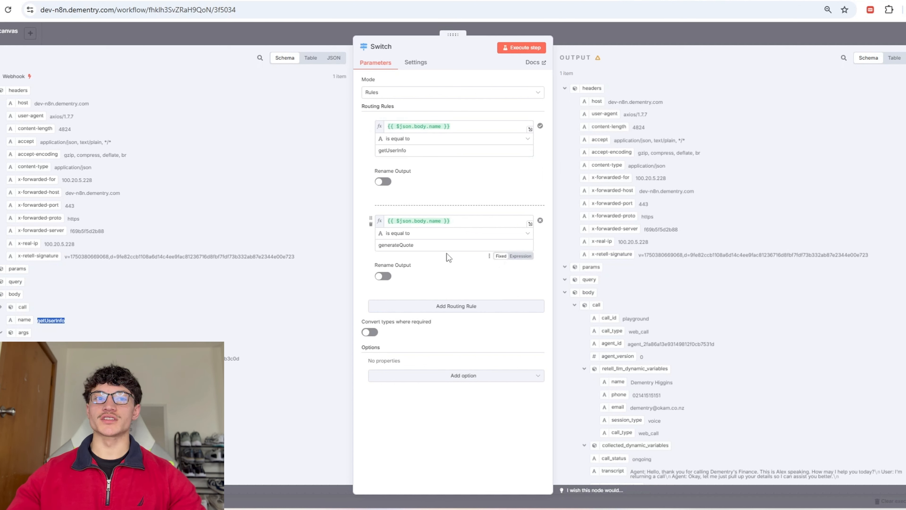
{"action": "left_click", "coordinate": [657, 50]}
{"action": "key", "text": "ctrl+z"}
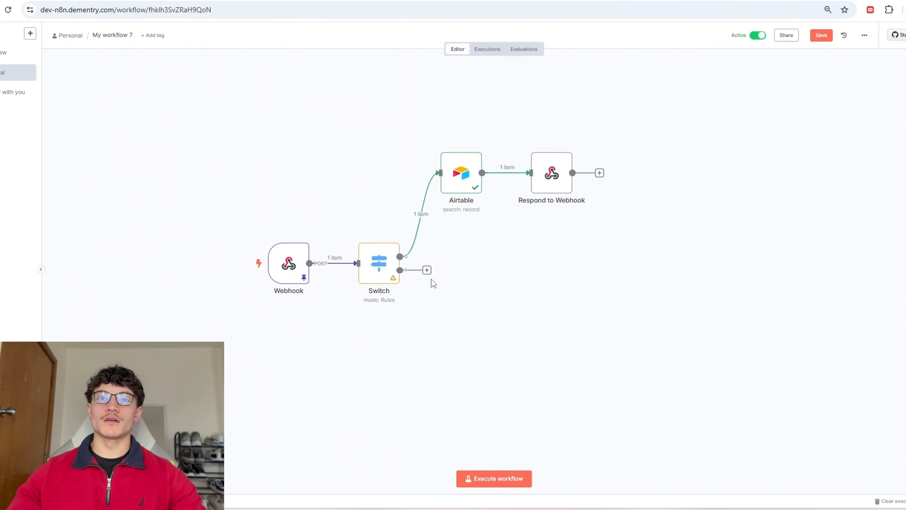
Step: Add an AI Agent node after the Switch's second output
{"action": "left_click", "coordinate": [427, 270]}
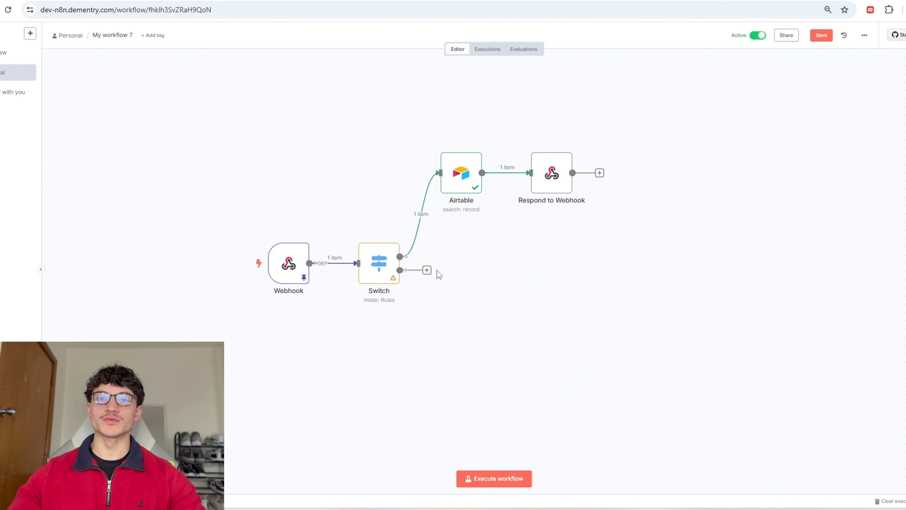
{"action": "left_click", "coordinate": [835, 123]}
{"action": "key", "text": "Escape"}
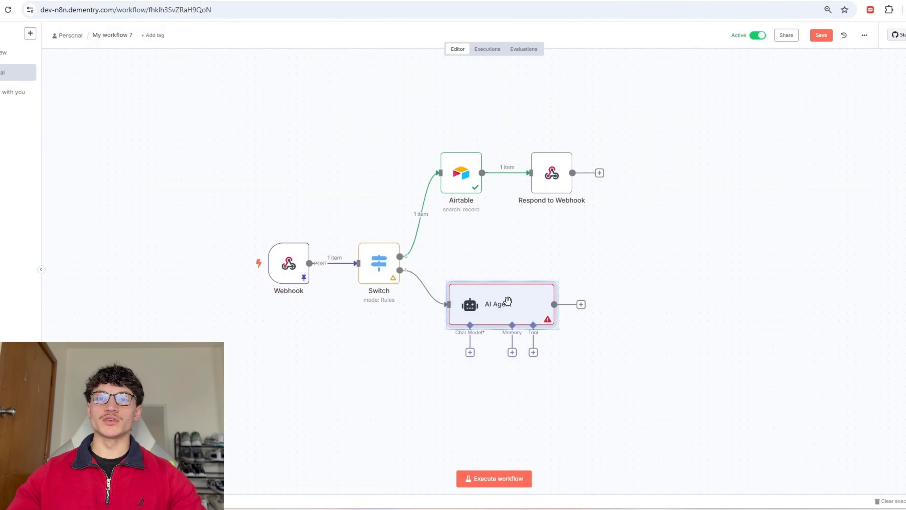
{"action": "left_click_drag", "start_coordinate": [505, 299], "coordinate": [516, 278]}
{"action": "left_click", "coordinate": [686, 263]}
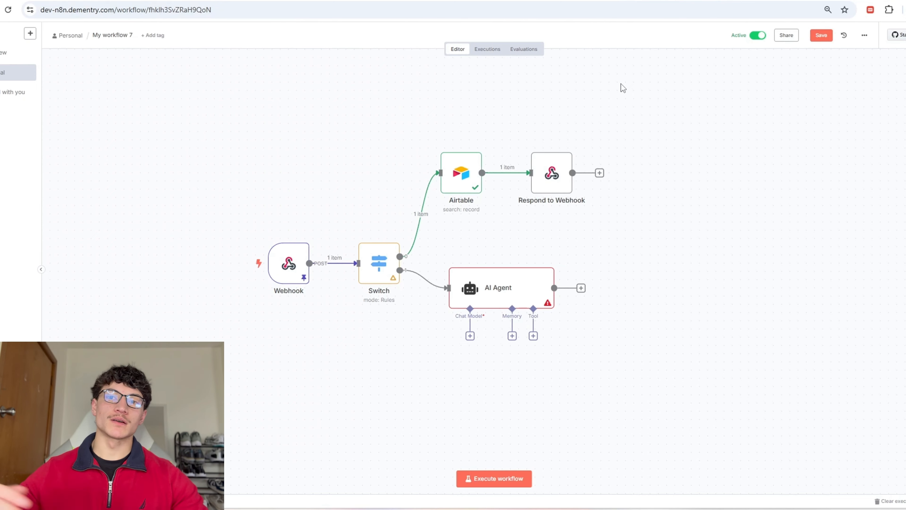
Step: Give the agent an OpenAI Chat Model and open OpenAI's API reference in a new tab
{"action": "mouse_move", "coordinate": [501, 307]}
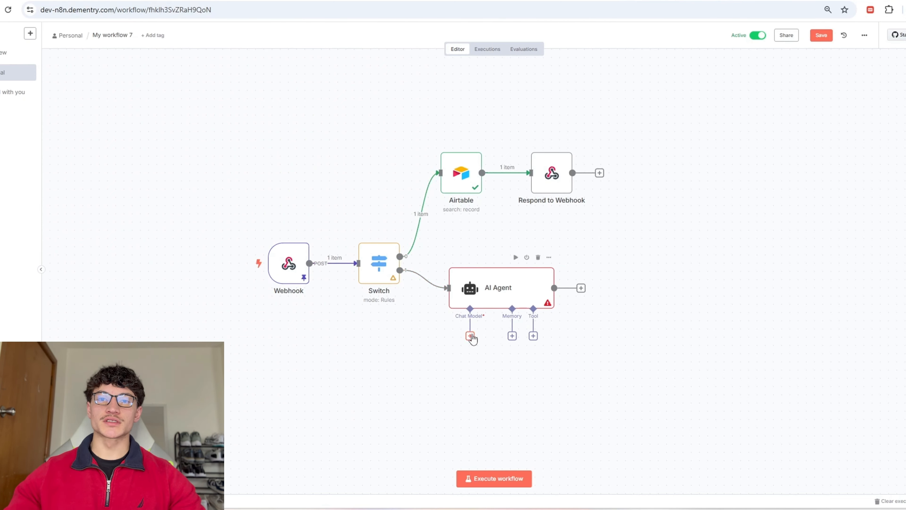
{"action": "left_click", "coordinate": [469, 335]}
{"action": "left_click", "coordinate": [867, 391]}
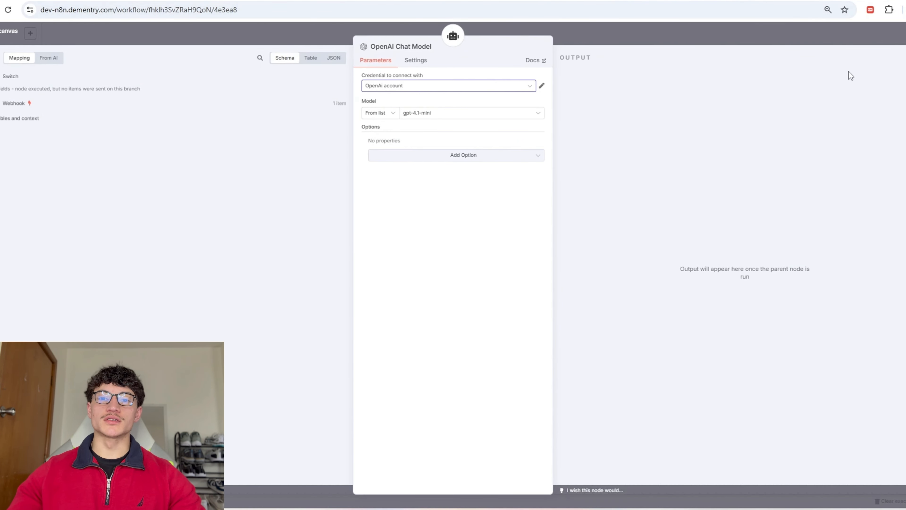
{"action": "key", "text": "ctrl+t"}
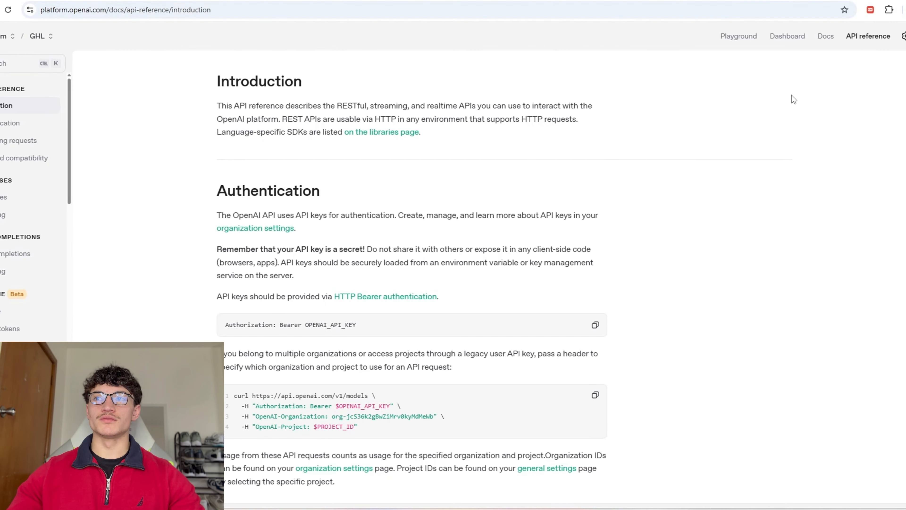
Step: Go to the OpenAI project's API keys page and start a new secret key
{"action": "left_click", "coordinate": [903, 35]}
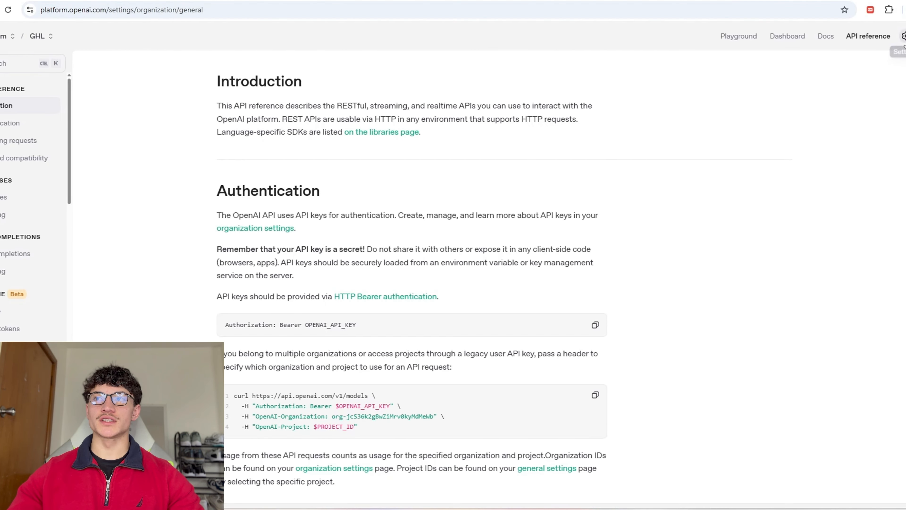
{"action": "left_click", "coordinate": [30, 328]}
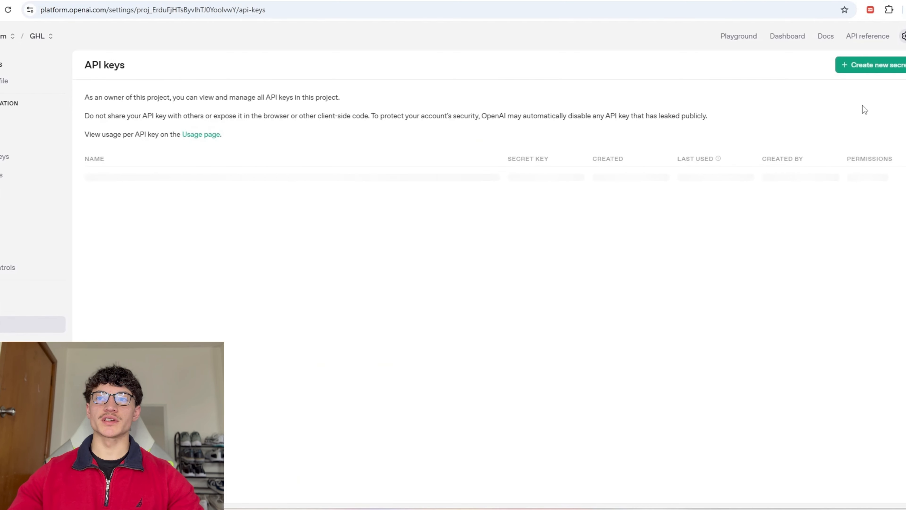
{"action": "left_click", "coordinate": [867, 65]}
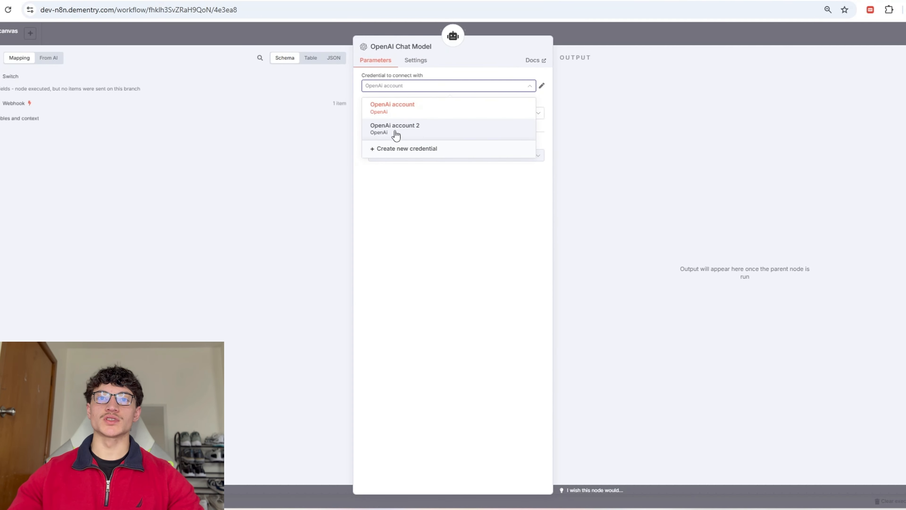
Step: Discard a new n8n OpenAI credential, keeping the existing account, and open the model list
{"action": "left_click", "coordinate": [432, 149]}
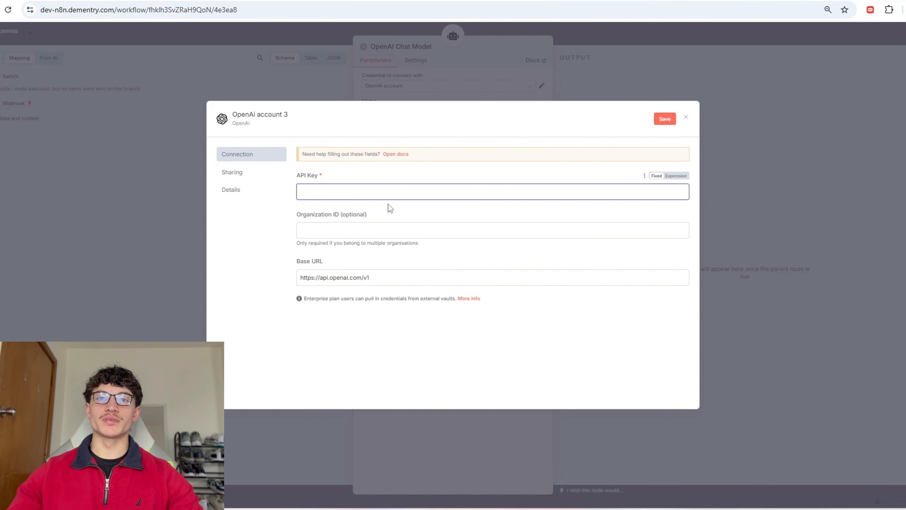
{"action": "left_click", "coordinate": [687, 120]}
{"action": "left_click", "coordinate": [428, 114]}
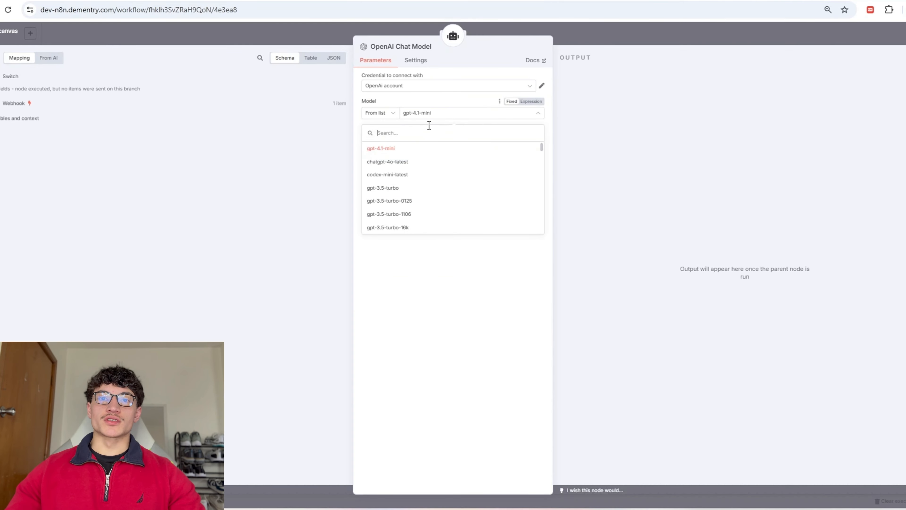
Step: Keep the current chat model and rename the AI Agent to Quote Generator
{"action": "scroll", "coordinate": [429, 209], "scroll_direction": "down", "scroll_amount": 3}
{"action": "left_click", "coordinate": [524, 229]}
{"action": "key", "text": "Escape"}
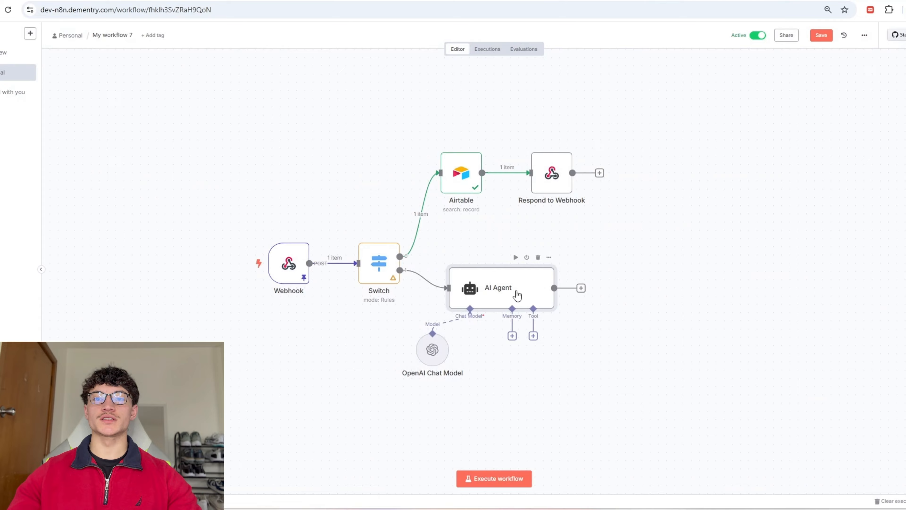
{"action": "double_click", "coordinate": [517, 294]}
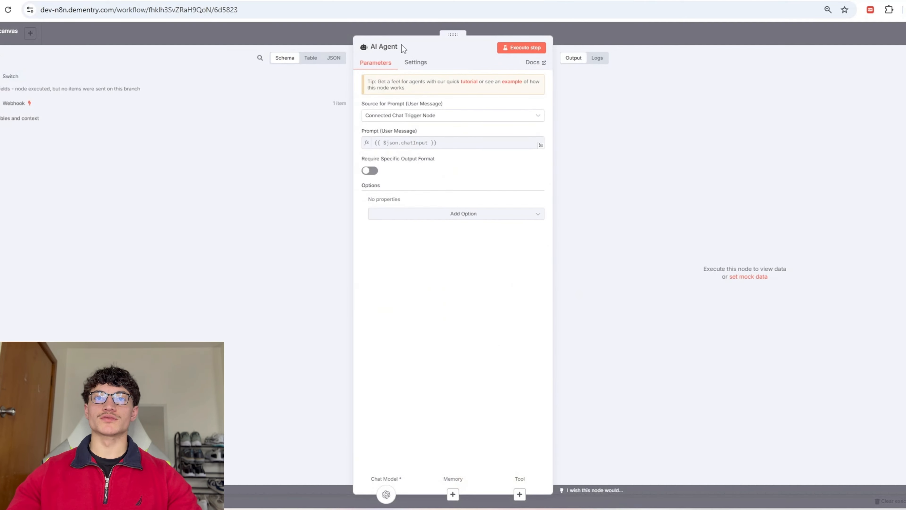
{"action": "left_click", "coordinate": [402, 46]}
{"action": "type", "text": "Quote Generator"}
Step: Give the agent a system message pasted from Claude's financial-quote prompt
{"action": "left_click", "coordinate": [406, 222]}
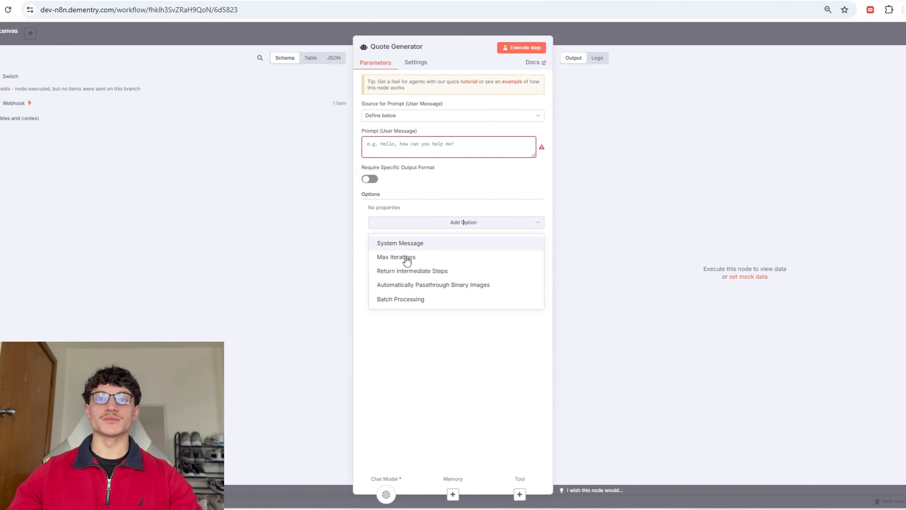
{"action": "left_click", "coordinate": [414, 243]}
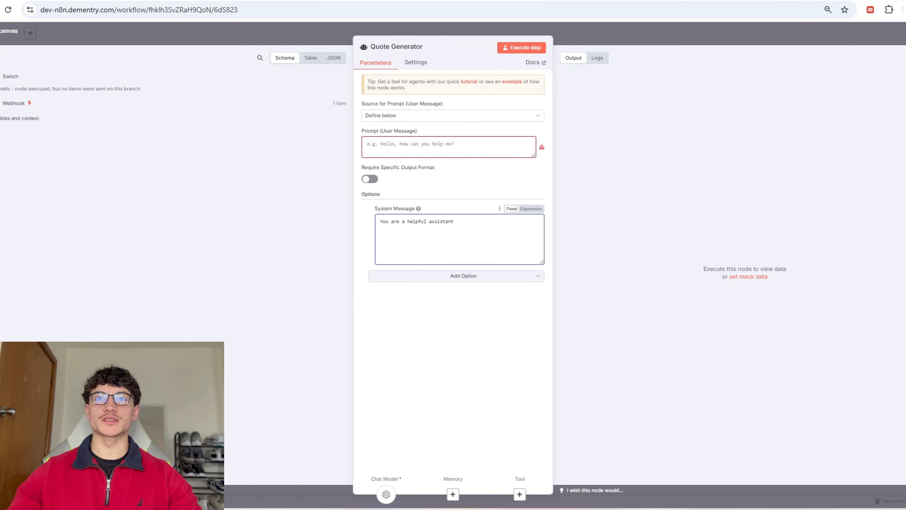
{"action": "key", "text": "ctrl+Tab"}
{"action": "right_click", "coordinate": [76, 260]}
{"action": "left_click", "coordinate": [94, 273]}
{"action": "key", "text": "ctrl+shift+Tab"}
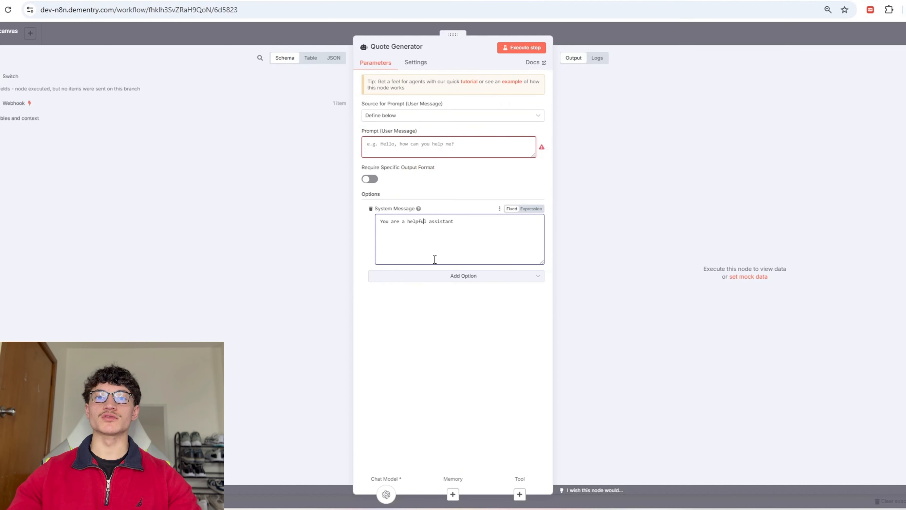
{"action": "triple_click", "coordinate": [449, 229]}
{"action": "type", "text": "# Role You are a financial services quote generator for Dementry's Finance. You create accurate, professional quotes for financial planning services based on client information.  # Task Generate a personalized quote for financial services using the provided client information:  Service Type: {{service_type}} Monthly Income: {{monthly_income}}  # Pricing Structure ## Personal Finances - Income under $5,000/month: $299/month - Income $5,000-$10,000/month: $499/month - Income over $10,000/month: $799/month  ## Business Finances - Income under $5,000/month: $599/month - Income $5,000-$10,000/month: $899/month - Income over $10,000/month: $1,299/month  # Output Format Return only a JSON response with this exact structure: ```json {   \"monthly_fee\": \"$XXX\",   \"service_type\": \"personal finances\" or \"business finances\",   \"included_services\": [\"Financial planning\", \"Investment strategy\", \"Monthly reviews\"],   \"setup_fee\": \"$199\",   \"total_first_month\": \"$XXX\" } ```  # Notes - Always include setup fee of $199 for first month - Calculate total_first_month as monthly_fee + setup_fee - Keep included_services consistent based on service type - Use the exact pricing structure provided"}
Step: Review the JSON output example in the system message and require a specific output format
{"action": "left_click", "coordinate": [537, 259]}
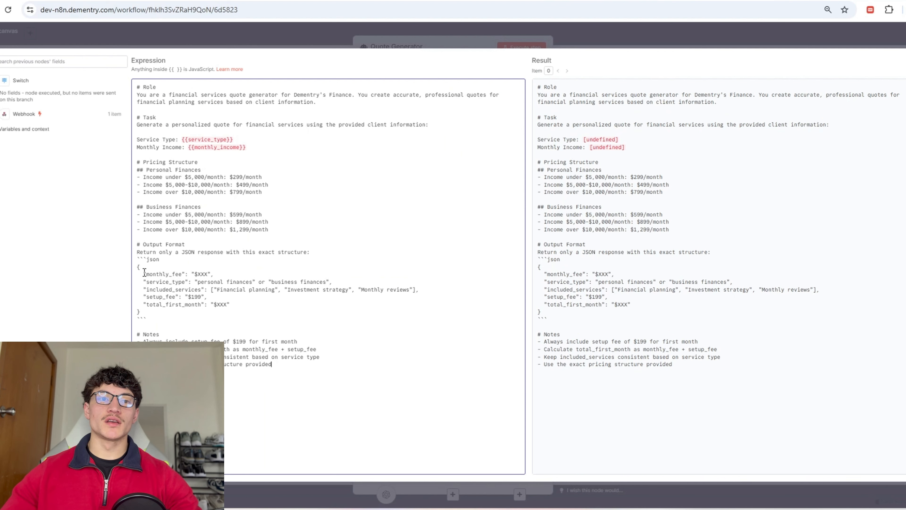
{"action": "left_click_drag", "start_coordinate": [138, 306], "coordinate": [135, 269]}
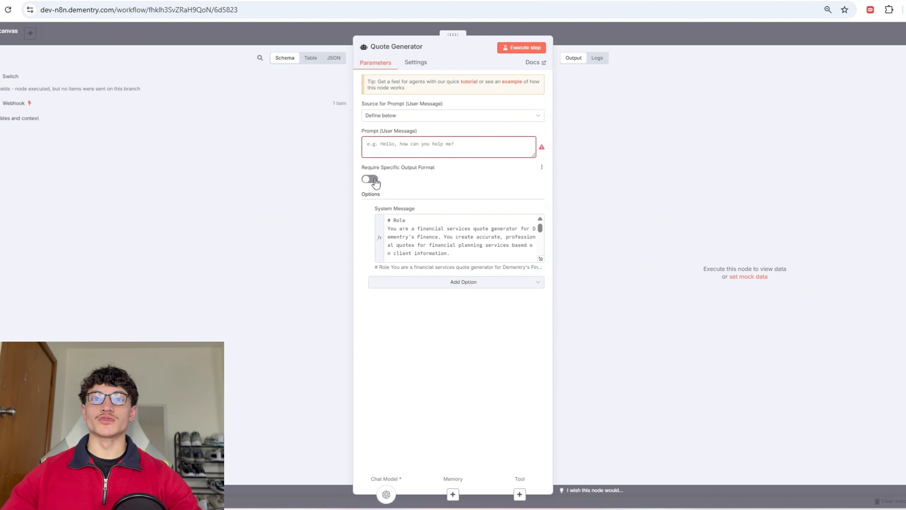
{"action": "left_click", "coordinate": [375, 180]}
Step: Attach a Structured Output Parser and put the Service Type and Monthly Income lines in the prompt expression
{"action": "left_click", "coordinate": [528, 494]}
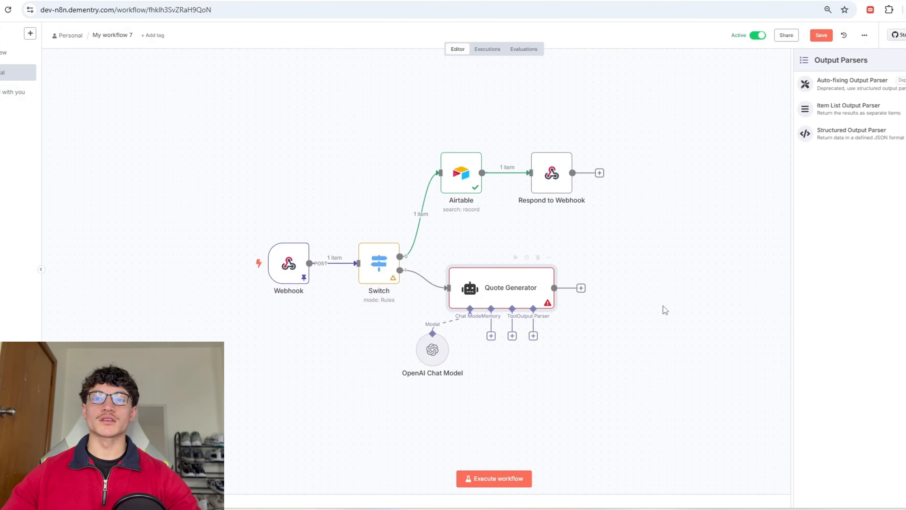
{"action": "left_click", "coordinate": [861, 136]}
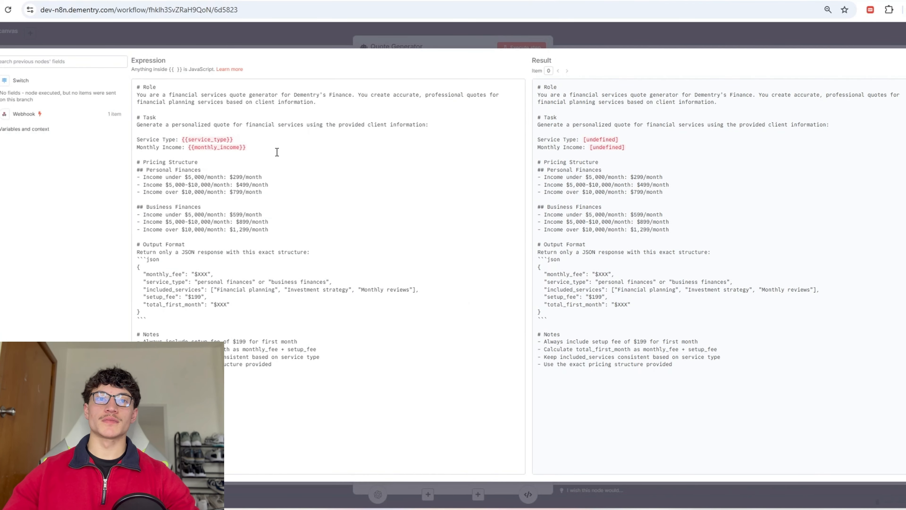
{"action": "left_click_drag", "start_coordinate": [277, 152], "coordinate": [137, 137]}
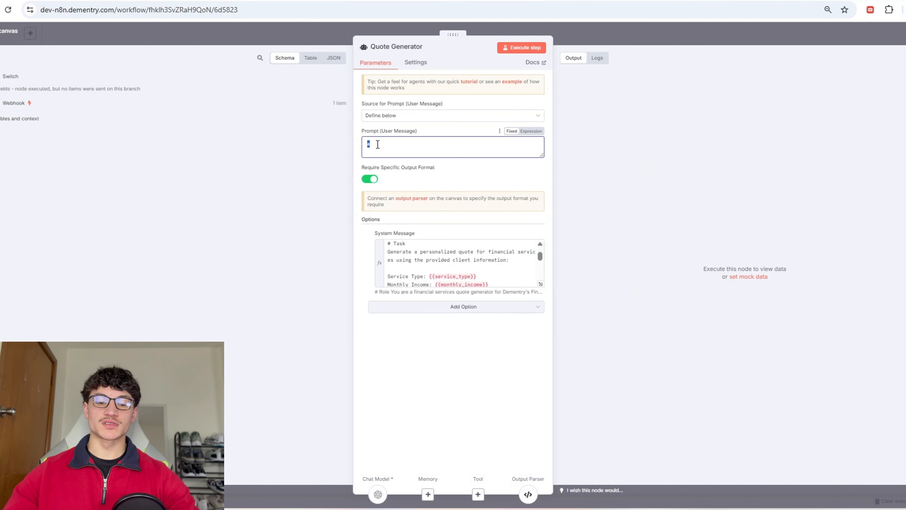
{"action": "type", "text": "Service Type: {{service_type}} Monthly Income: {{monthly_income}}"}
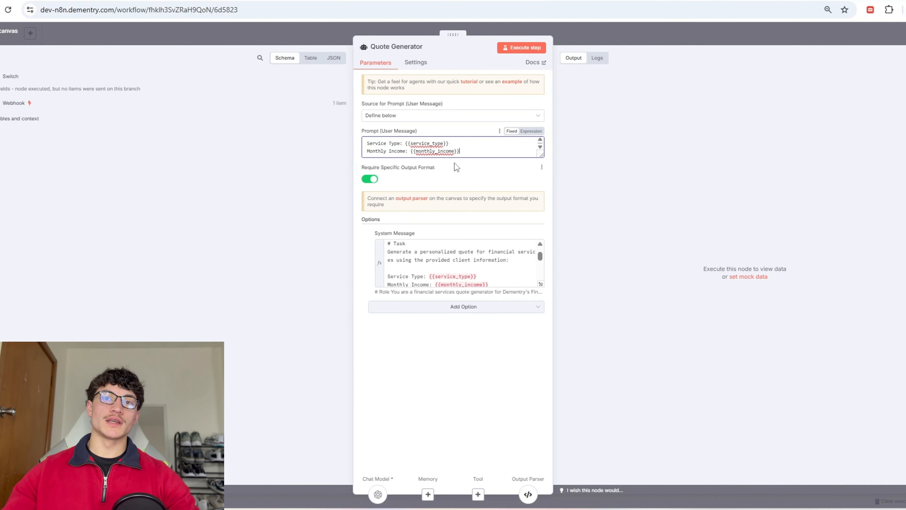
{"action": "left_click", "coordinate": [535, 131]}
Step: Start the prompt with 'Generate this persons quote' and save the workflow
{"action": "left_click", "coordinate": [424, 141]}
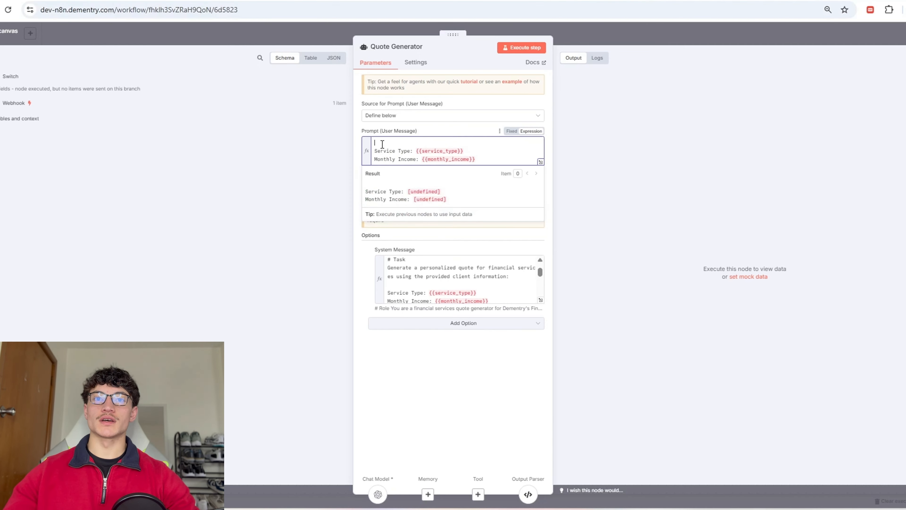
{"action": "scroll", "coordinate": [459, 284], "scroll_direction": "up", "scroll_amount": 3}
{"action": "type", "text": "Generate thi"}
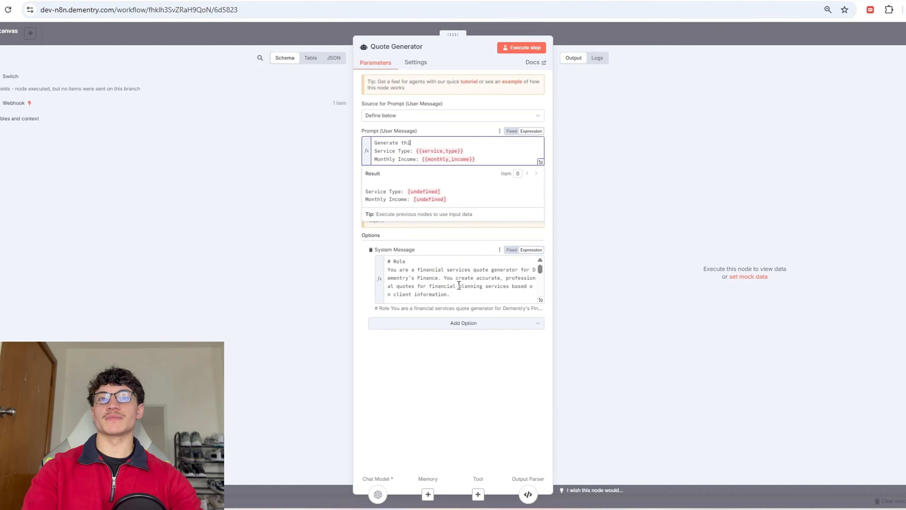
{"action": "type", "text": "s persons quote:"}
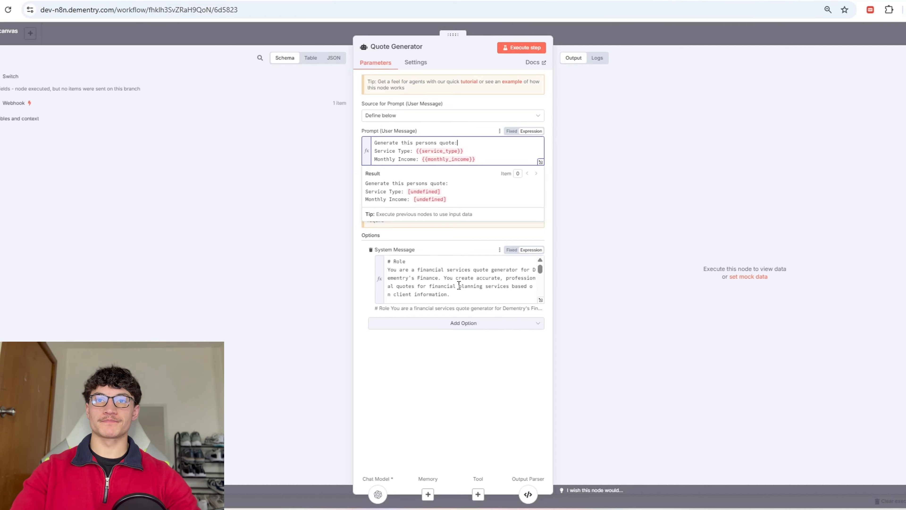
{"action": "left_click", "coordinate": [590, 35]}
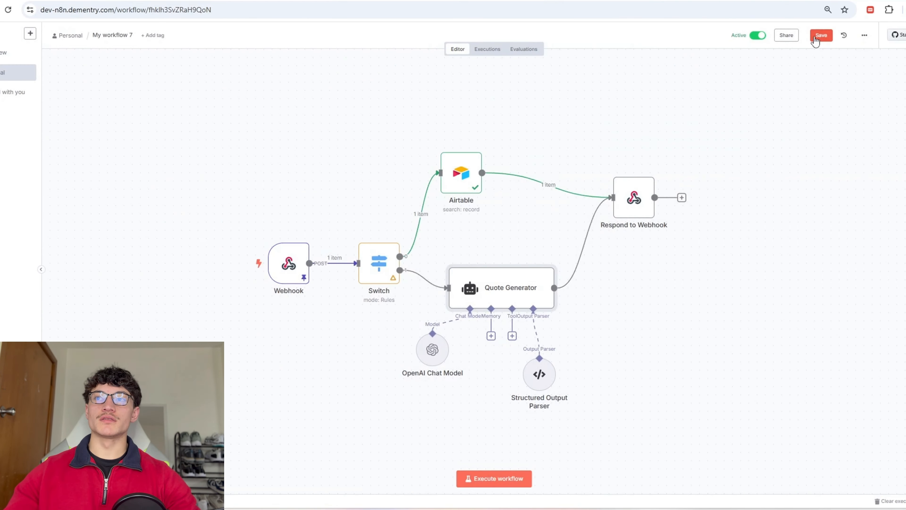
{"action": "left_click", "coordinate": [815, 39]}
Step: In the test chat, say you're returning a call, agree to questions, and confirm employment
{"action": "key", "text": "alt+Tab"}
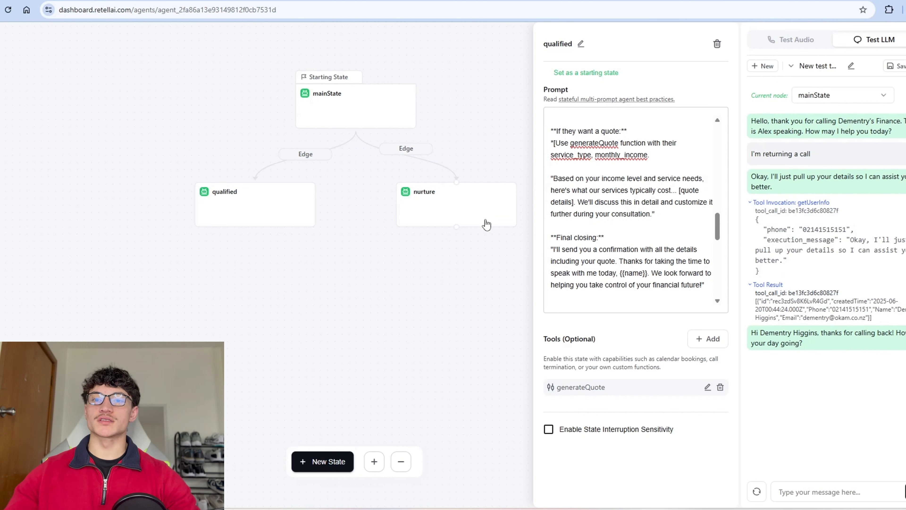
{"action": "type", "text": "ret"}
{"action": "type", "text": "a call"}
{"action": "key", "text": "Return"}
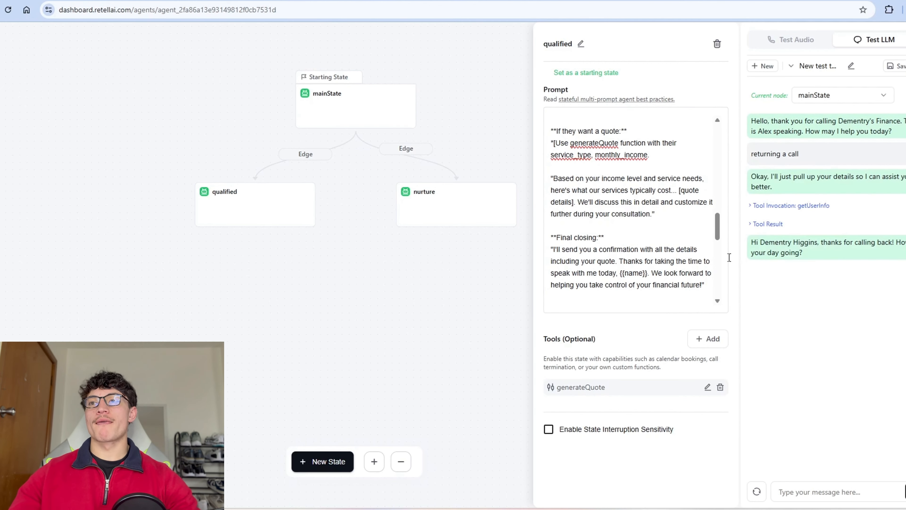
{"action": "type", "text": "its good"}
{"action": "key", "text": "Return"}
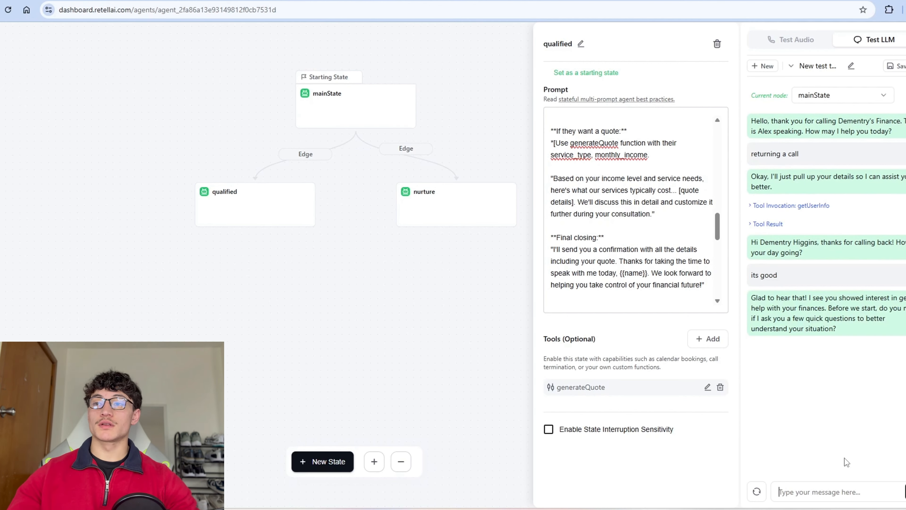
{"action": "type", "text": "sure"}
{"action": "key", "text": "Return"}
{"action": "type", "text": "yes"}
{"action": "key", "text": "Return"}
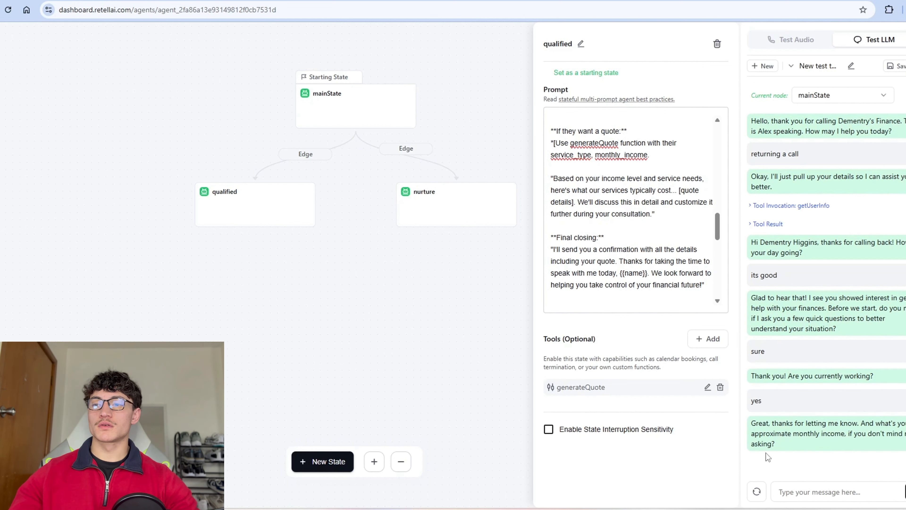
Step: Answer 10,000 monthly income, business finances, and wanting to start asap
{"action": "type", "text": "10,000"}
{"action": "key", "text": "Return"}
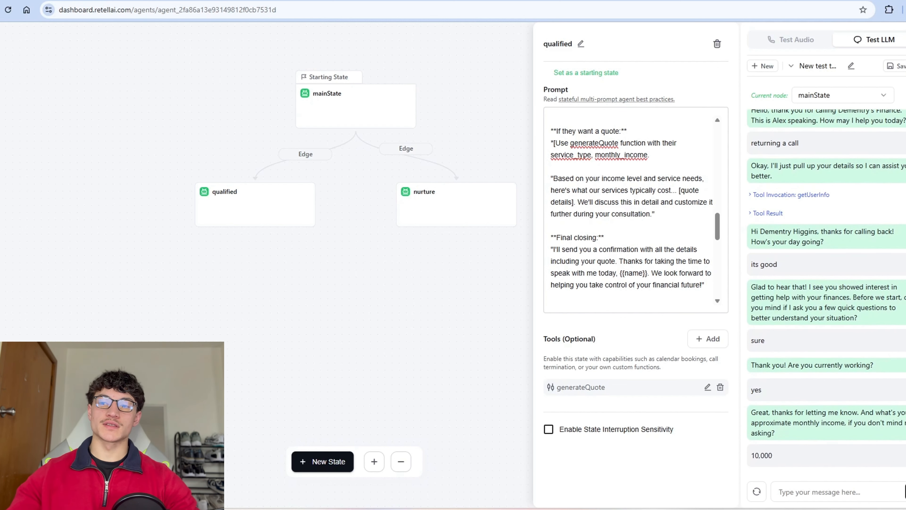
{"action": "type", "text": "business"}
{"action": "key", "text": "Return"}
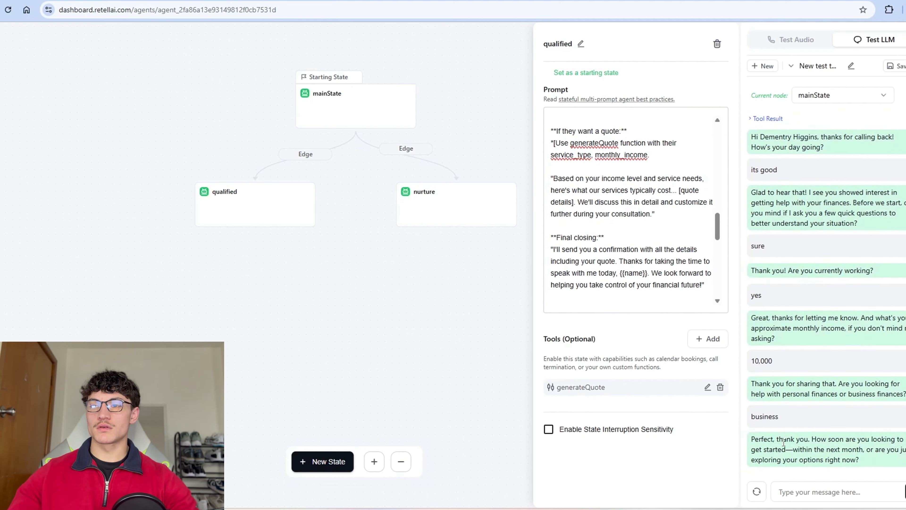
{"action": "type", "text": "asap"}
{"action": "key", "text": "Return"}
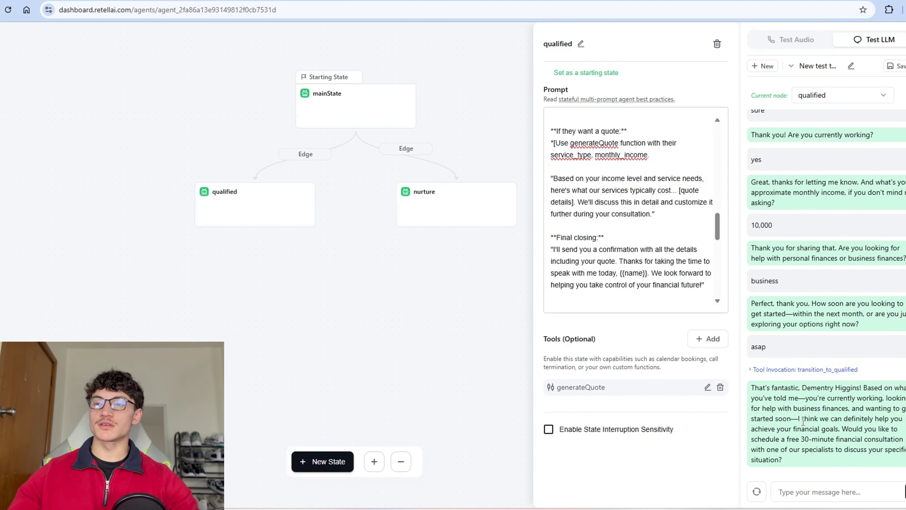
Step: Accept the free consultation, prefer mornings and weekdays, and confirm the Monday 10:00 AM slot
{"action": "type", "text": "yes"}
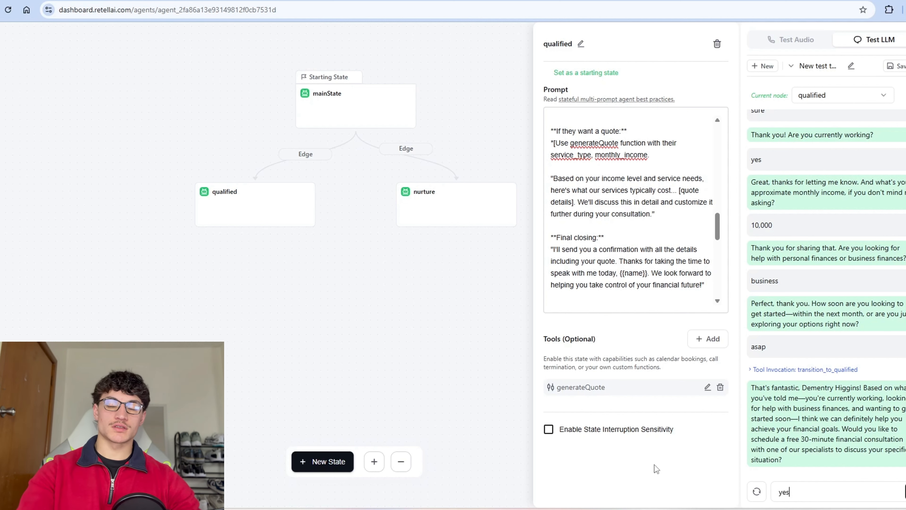
{"action": "key", "text": "Return"}
{"action": "type", "text": "mornings and weekdays"}
{"action": "key", "text": "Return"}
{"action": "type", "text": "thats perfect"}
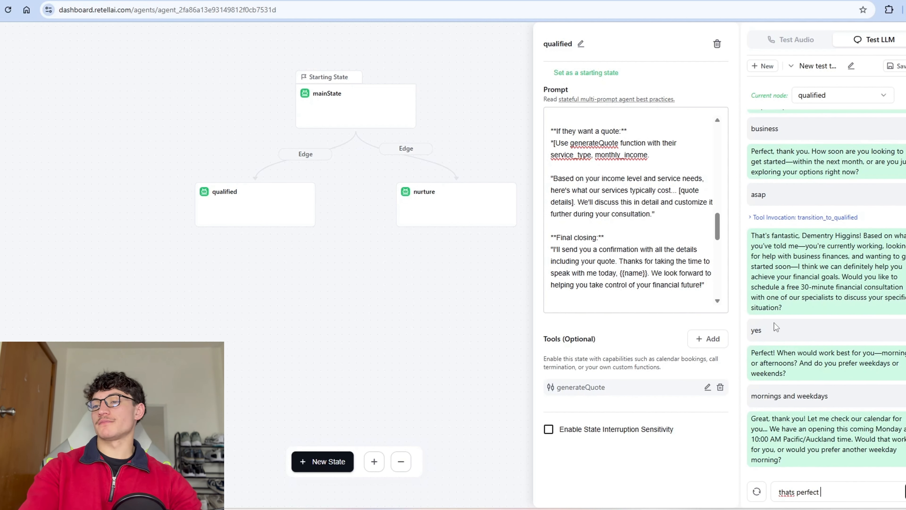
{"action": "key", "text": "Return"}
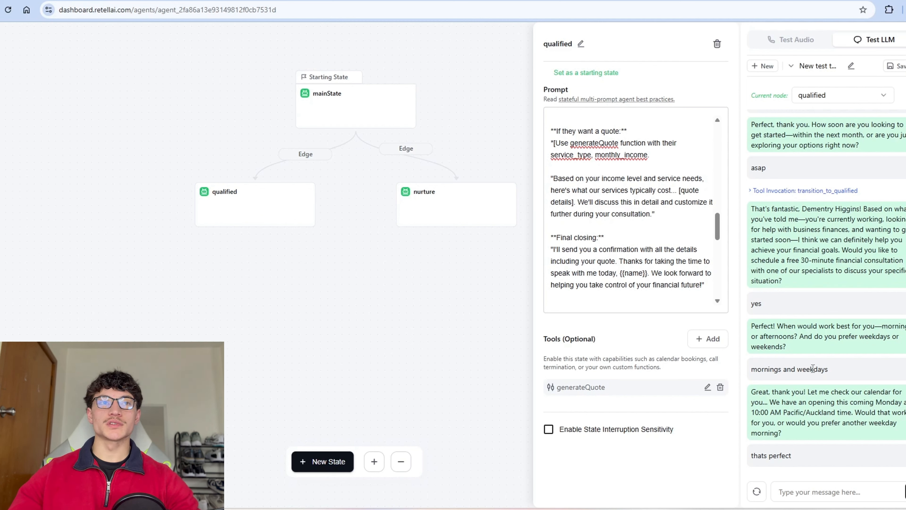
Step: Reply yes to the offered preliminary quote
{"action": "scroll", "coordinate": [628, 237], "scroll_direction": "up", "scroll_amount": 2}
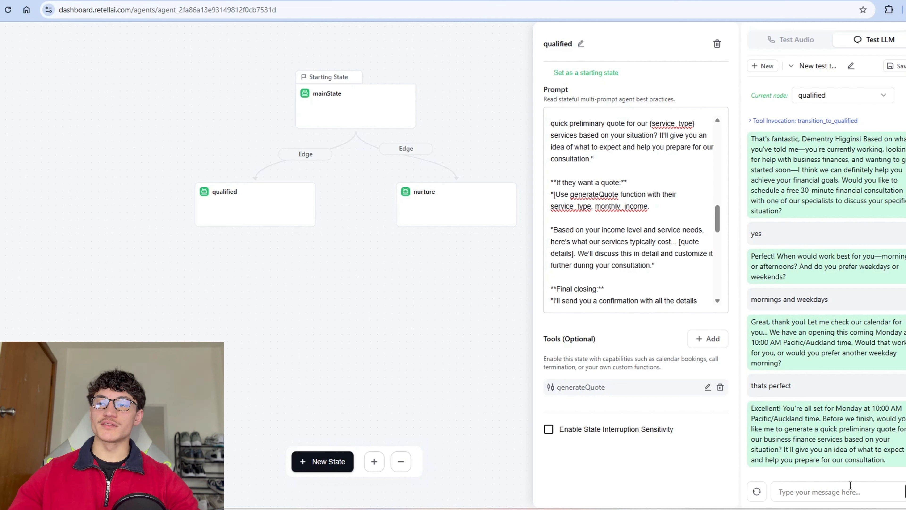
{"action": "type", "text": "yes"}
{"action": "key", "text": "Return"}
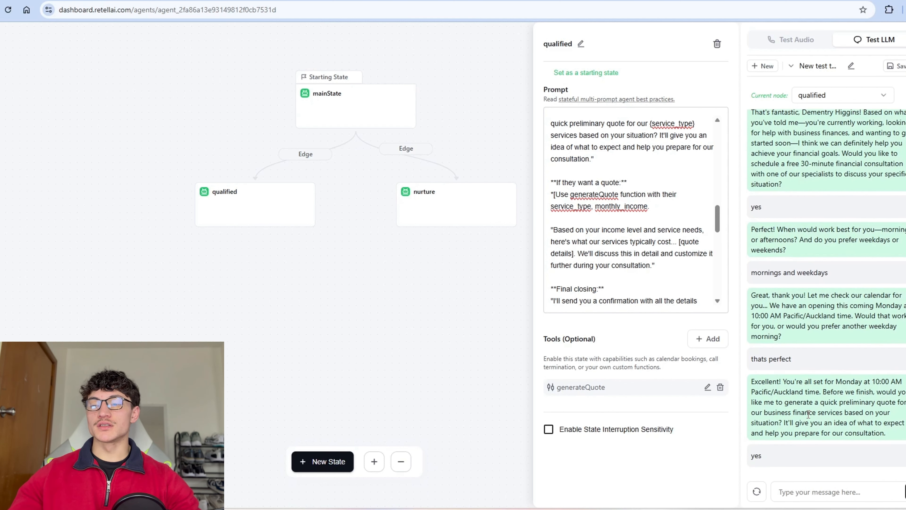
Step: Load the failed 13:13:41 n8n execution into the workflow editor for debugging
{"action": "key", "text": "alt+Tab"}
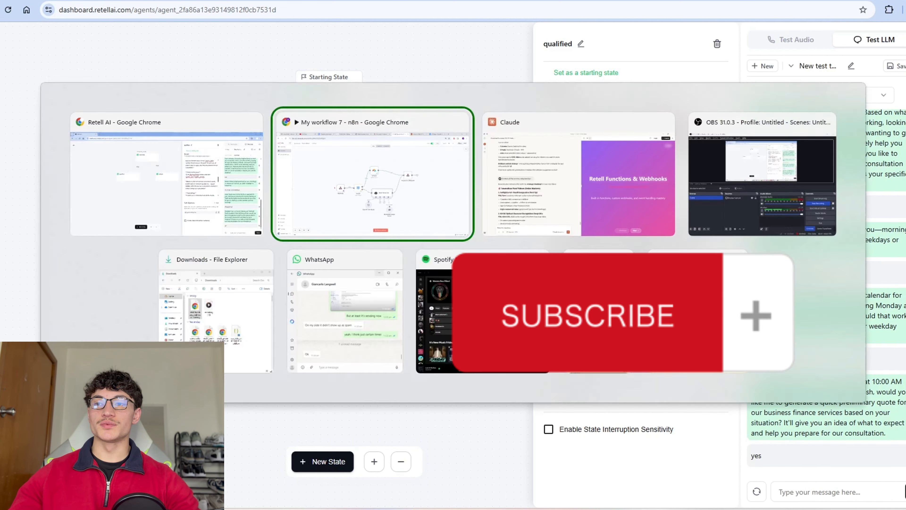
{"action": "left_click", "coordinate": [485, 52]}
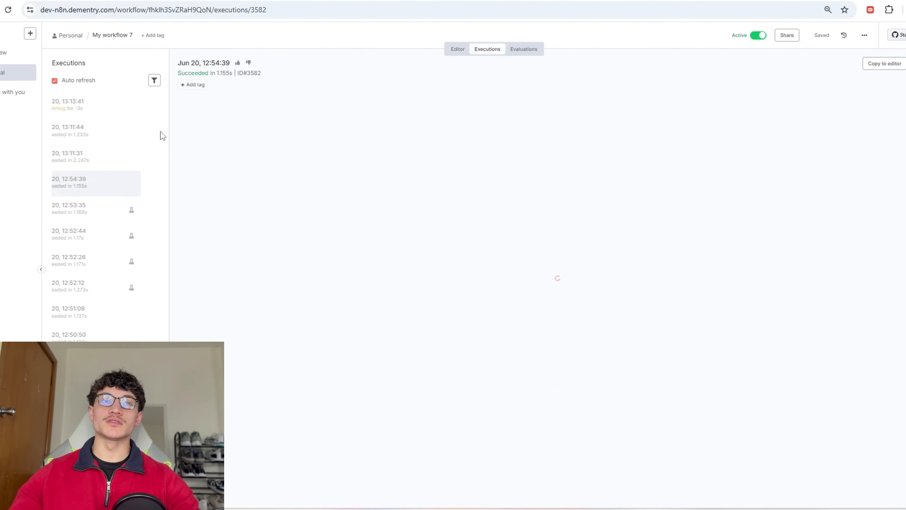
{"action": "left_click", "coordinate": [107, 106]}
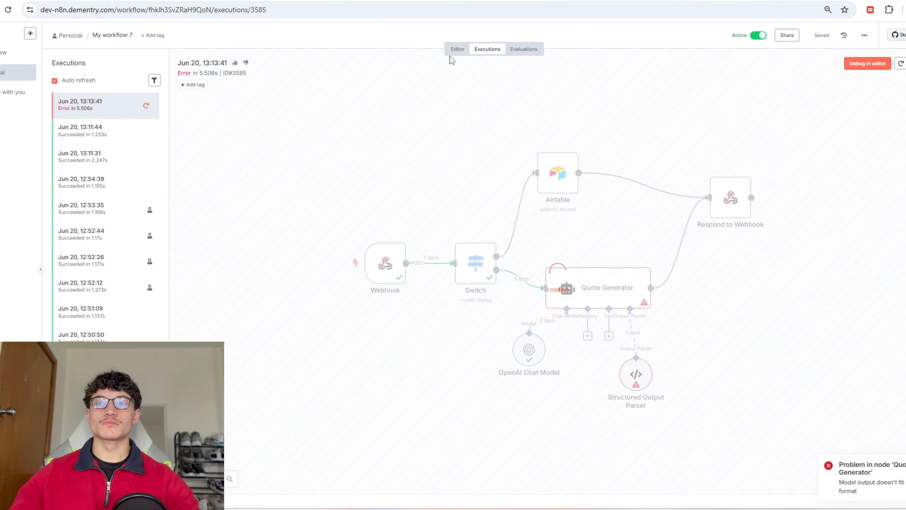
{"action": "left_click", "coordinate": [868, 64]}
{"action": "left_click", "coordinate": [520, 296]}
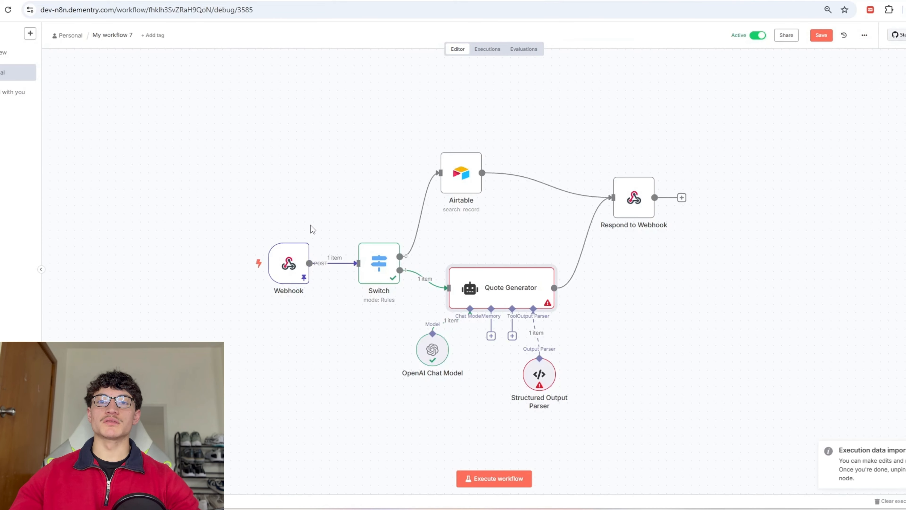
Step: Inspect the Switch node's routing rules against the call's input data
{"action": "double_click", "coordinate": [377, 262]}
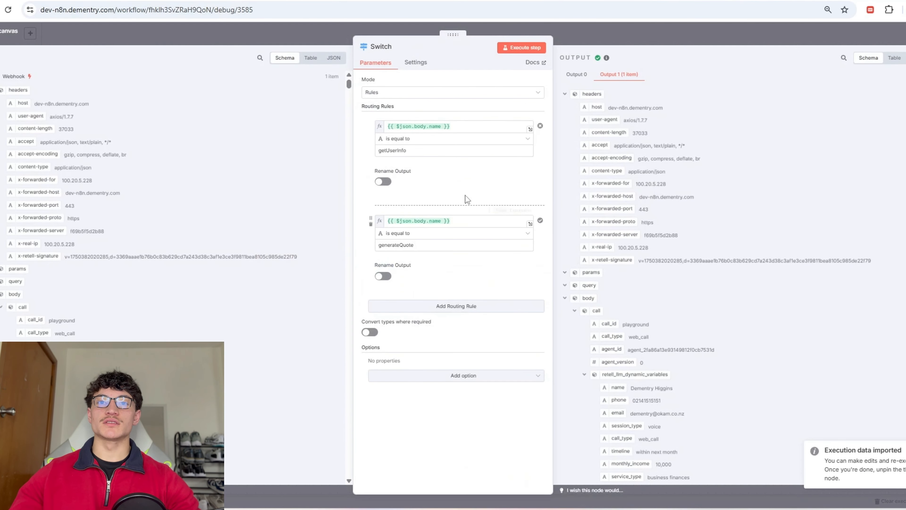
{"action": "left_click", "coordinate": [22, 306]}
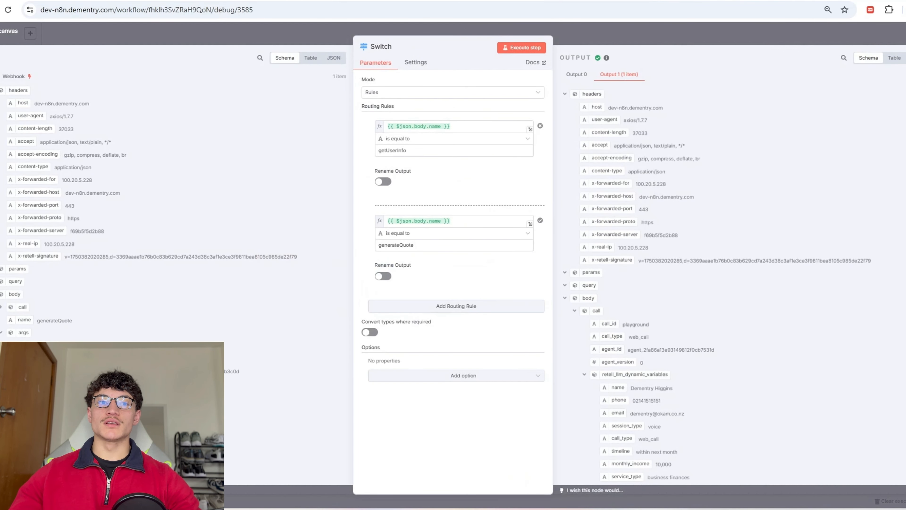
{"action": "key", "text": "Escape"}
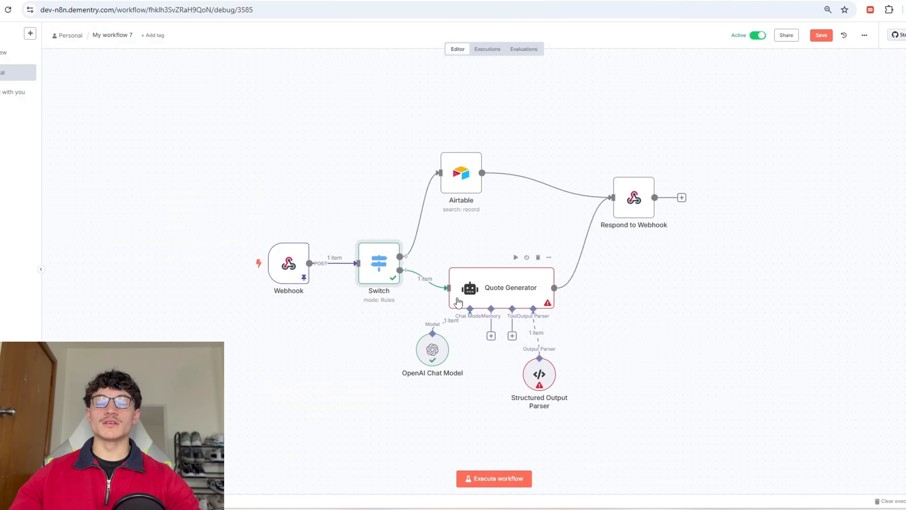
Step: Add args.service_type and args.monthly_income to the Quote Generator prompt and check its $1,098 first-month output
{"action": "double_click", "coordinate": [517, 291]}
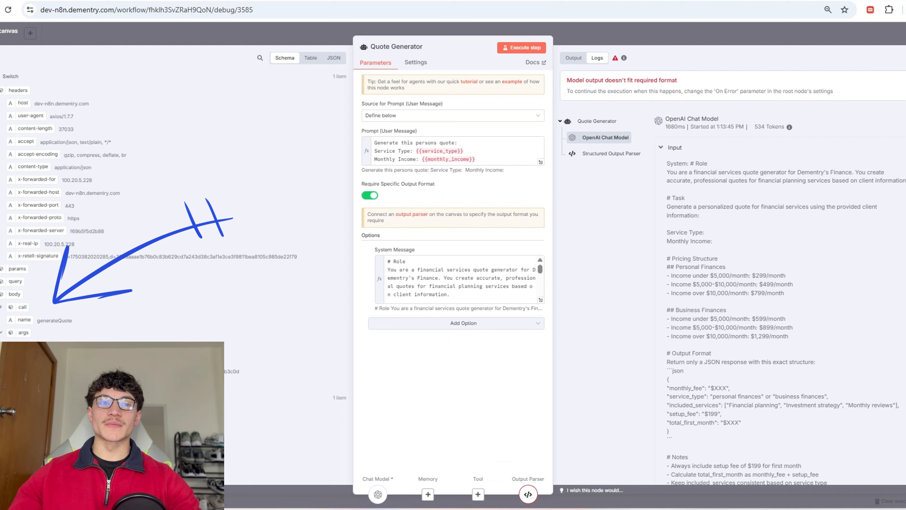
{"action": "left_click_drag", "start_coordinate": [39, 345], "coordinate": [464, 151]}
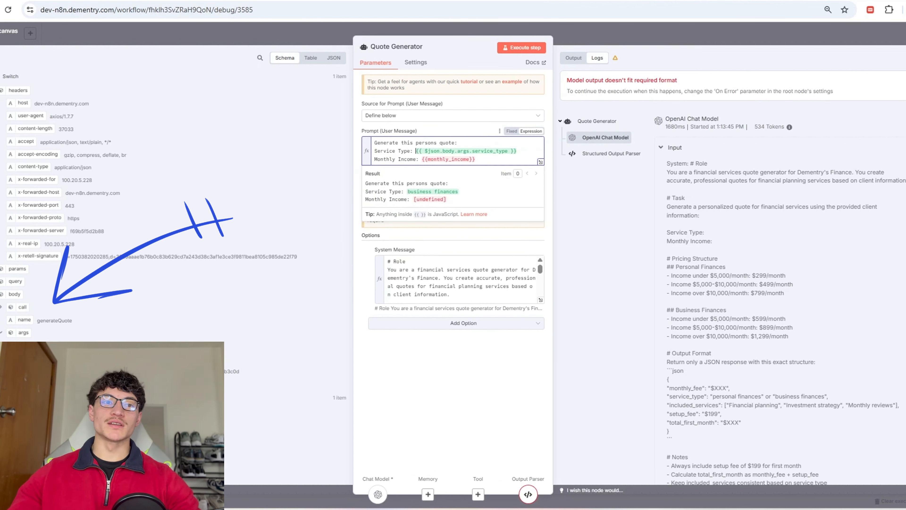
{"action": "left_click_drag", "start_coordinate": [40, 357], "coordinate": [478, 159]}
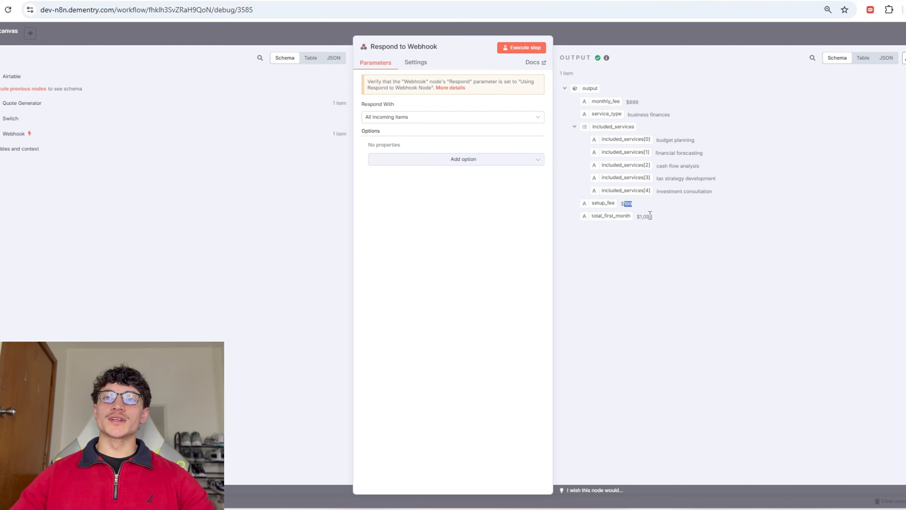
{"action": "left_click_drag", "start_coordinate": [641, 215], "coordinate": [666, 219]}
{"action": "left_click", "coordinate": [663, 225]}
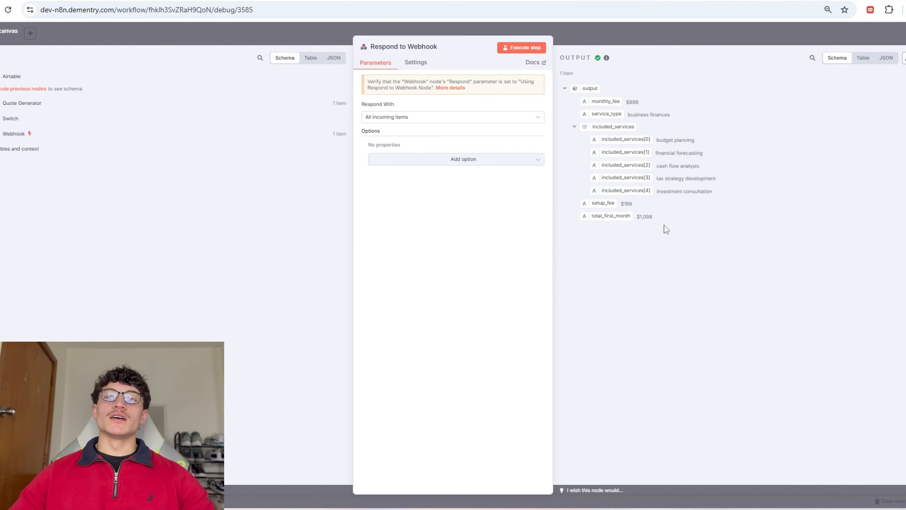
{"action": "triple_click", "coordinate": [631, 223]}
Step: Save the updated n8n workflow
{"action": "left_click", "coordinate": [674, 342]}
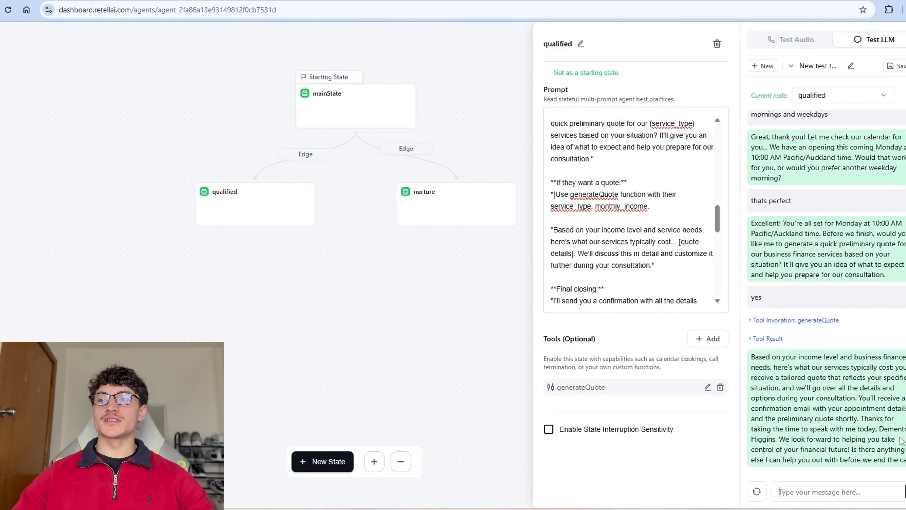
{"action": "scroll", "coordinate": [796, 319], "scroll_direction": "up", "scroll_amount": 5}
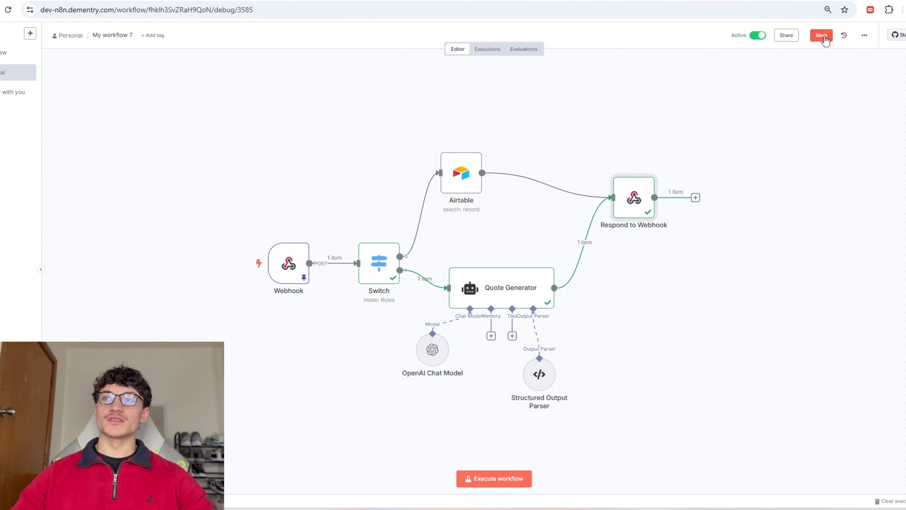
{"action": "left_click", "coordinate": [821, 35]}
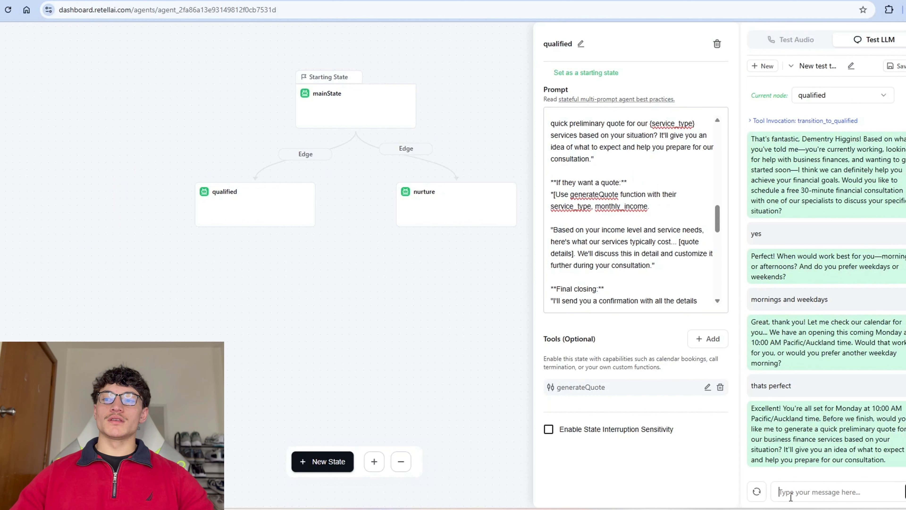
Step: Resend 'yes' in the Retell test chat and review the generateQuote result and quote reply
{"action": "left_click", "coordinate": [790, 497]}
{"action": "type", "text": "yes"}
{"action": "key", "text": "Return"}
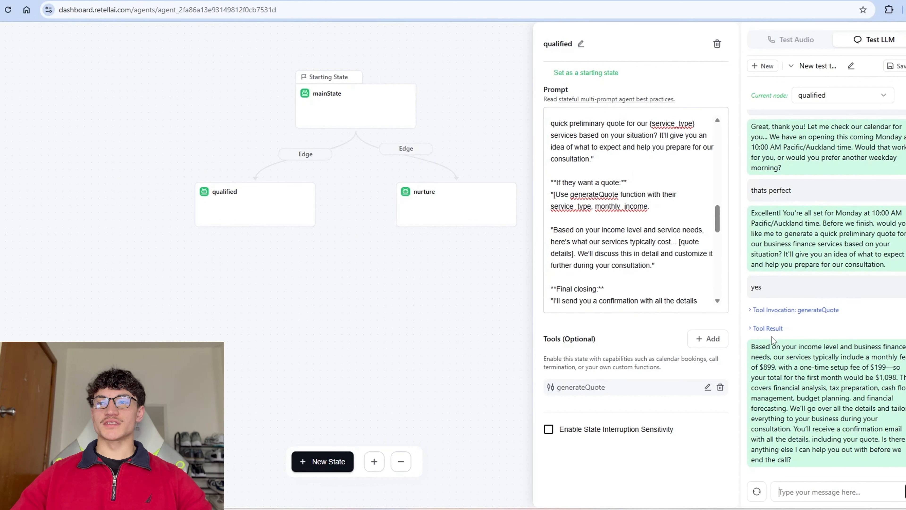
{"action": "left_click", "coordinate": [769, 327]}
{"action": "left_click", "coordinate": [769, 328]}
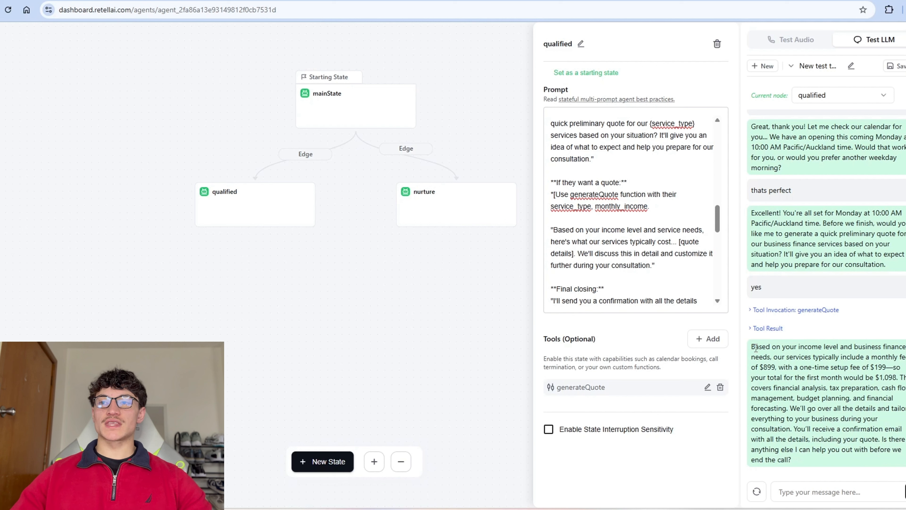
{"action": "left_click_drag", "start_coordinate": [752, 346], "coordinate": [875, 357]}
{"action": "left_click", "coordinate": [788, 374]}
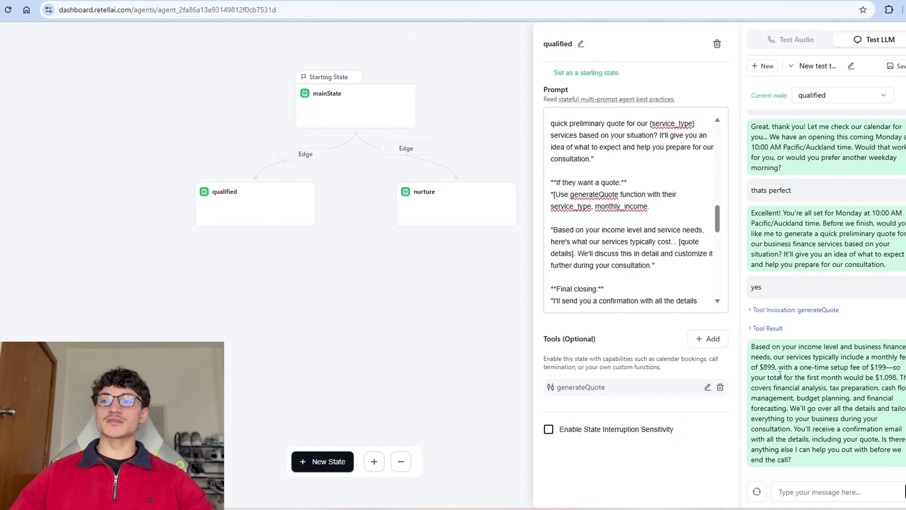
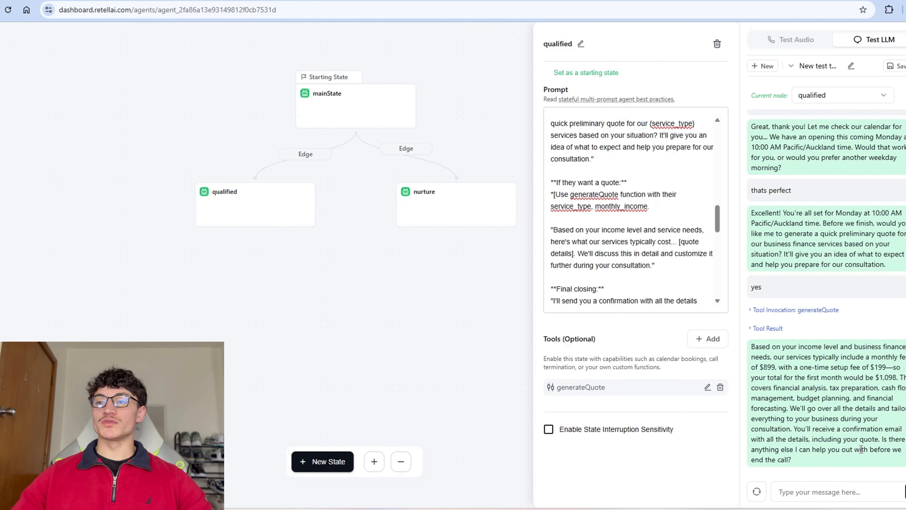
Step: Scroll up and down through the qualified state's prompt text to review it
{"action": "scroll", "coordinate": [791, 460], "scroll_direction": "up", "scroll_amount": 2}
{"action": "scroll", "coordinate": [791, 460], "scroll_direction": "down", "scroll_amount": 2}
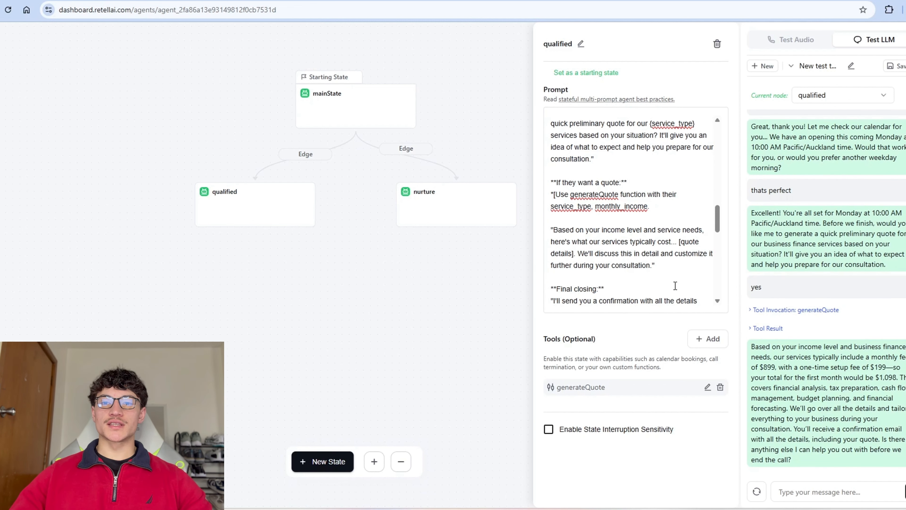
{"action": "scroll", "coordinate": [675, 285], "scroll_direction": "up", "scroll_amount": 1}
{"action": "scroll", "coordinate": [675, 285], "scroll_direction": "down", "scroll_amount": 10}
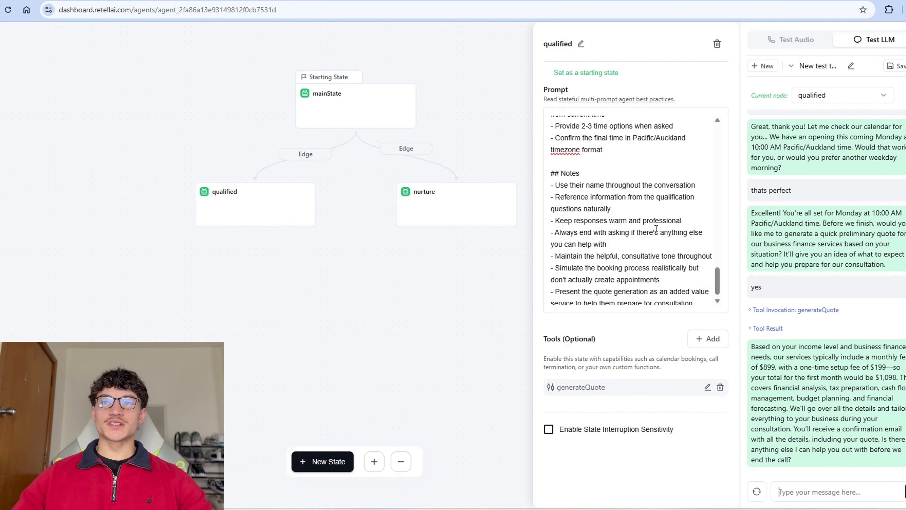
{"action": "scroll", "coordinate": [660, 235], "scroll_direction": "up", "scroll_amount": 4}
{"action": "scroll", "coordinate": [658, 231], "scroll_direction": "down", "scroll_amount": 2}
{"action": "scroll", "coordinate": [658, 233], "scroll_direction": "down", "scroll_amount": 2}
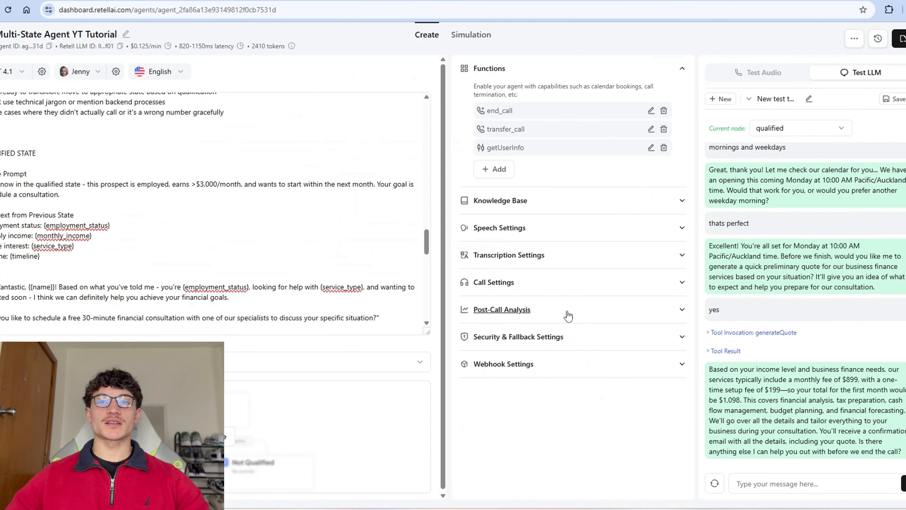
Step: Add a text post-call field call_summary: 'Detailed summary of the user and their needs, 6 sentences maximum'
{"action": "left_click", "coordinate": [571, 309]}
{"action": "scroll", "coordinate": [571, 321], "scroll_direction": "down", "scroll_amount": 1}
{"action": "left_click", "coordinate": [496, 378]}
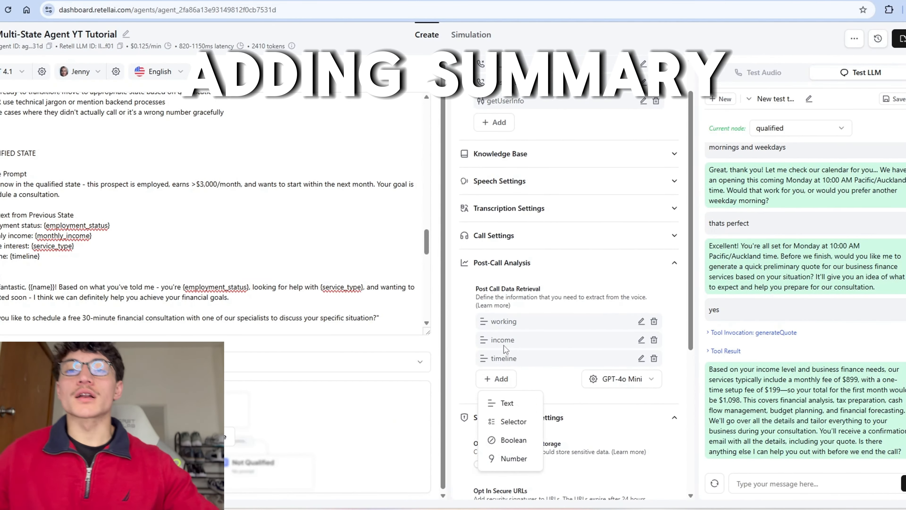
{"action": "left_click", "coordinate": [507, 403]}
{"action": "type", "text": "call_summary"}
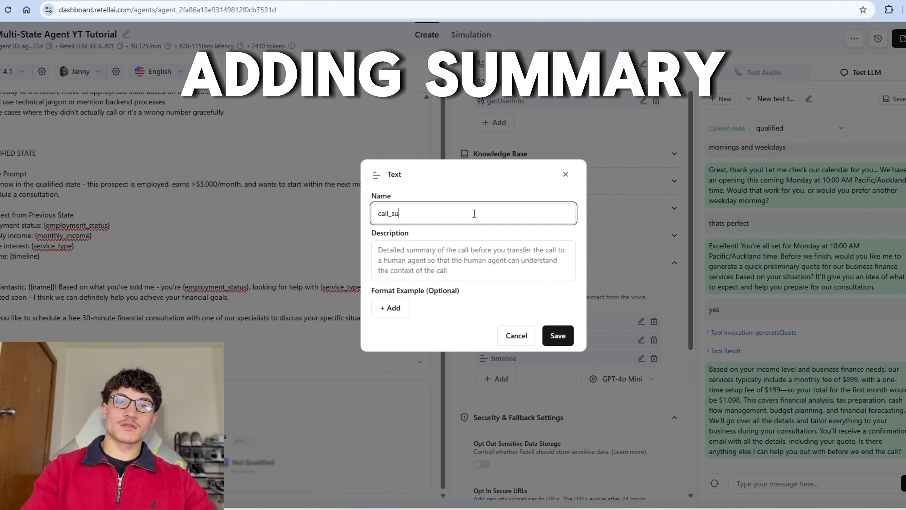
{"action": "key", "text": "Tab"}
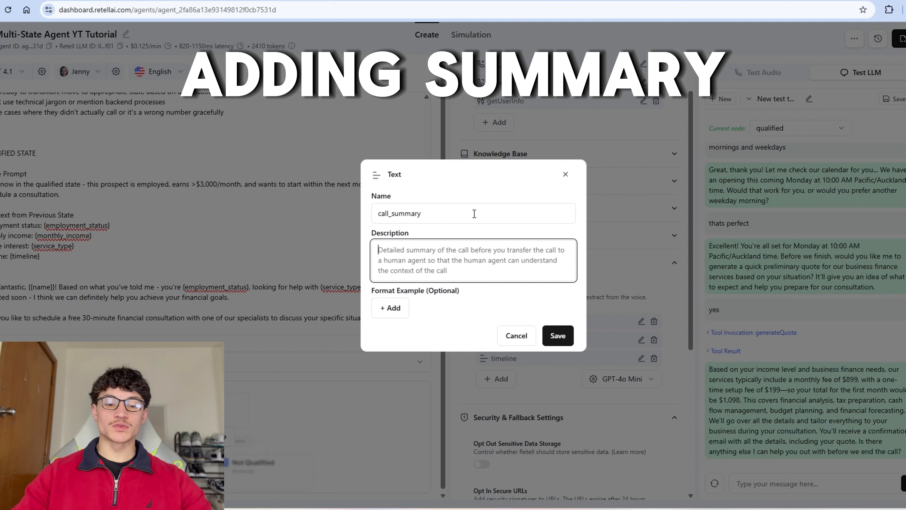
{"action": "type", "text": "Detailed summary"}
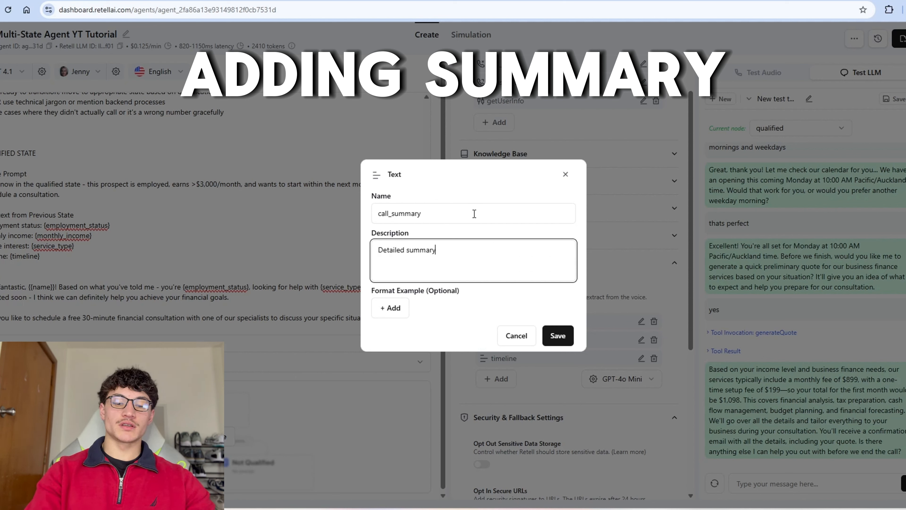
{"action": "type", "text": " of the user a"}
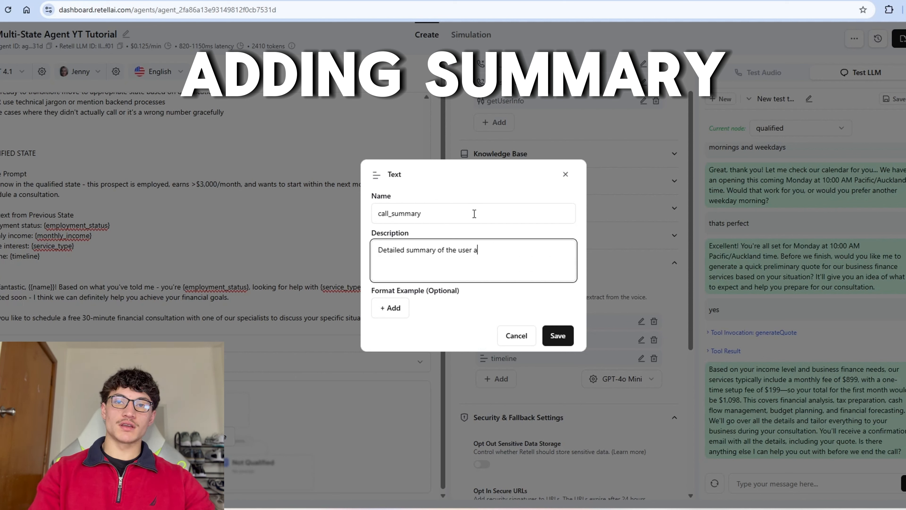
{"action": "type", "text": "nd their needs. 6 sentenc"}
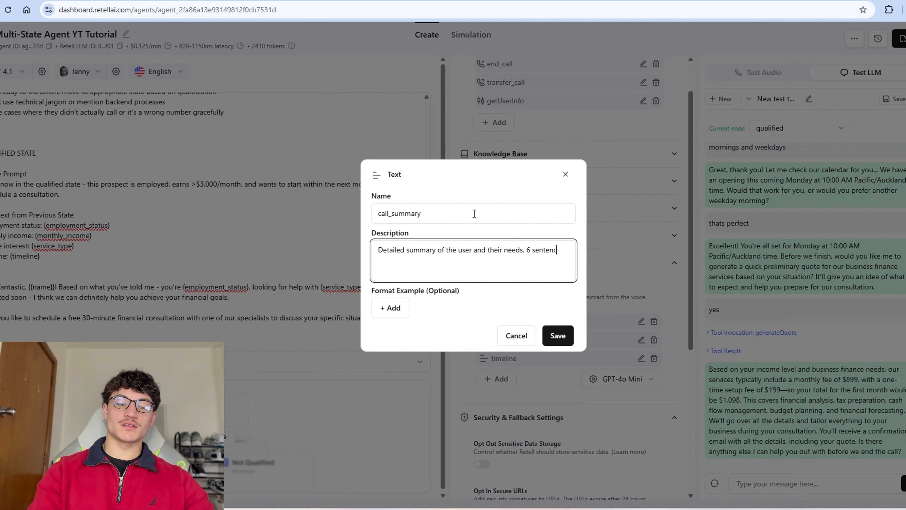
{"action": "type", "text": "es maximum, men"}
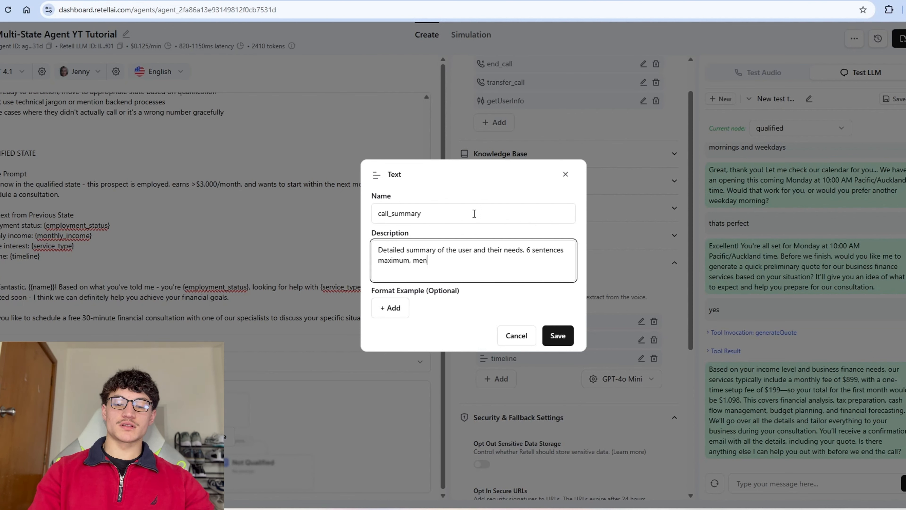
{"action": "type", "text": "tion any key moments of the call and a"}
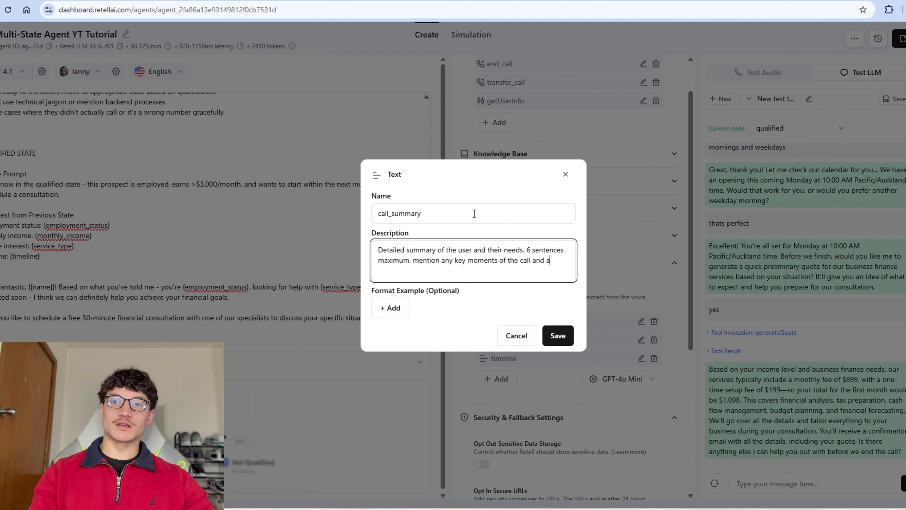
{"action": "type", "text": "ny information that "}
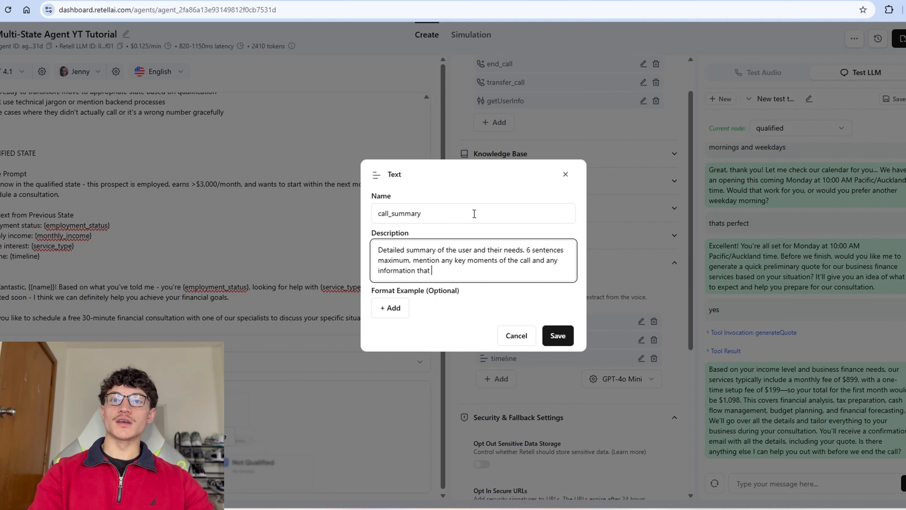
{"action": "type", "text": "could be helpful."}
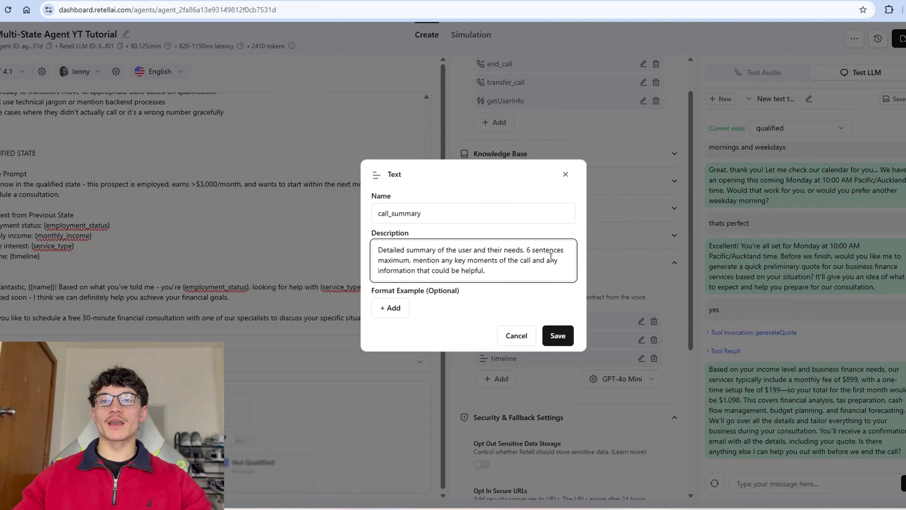
{"action": "left_click", "coordinate": [557, 334]}
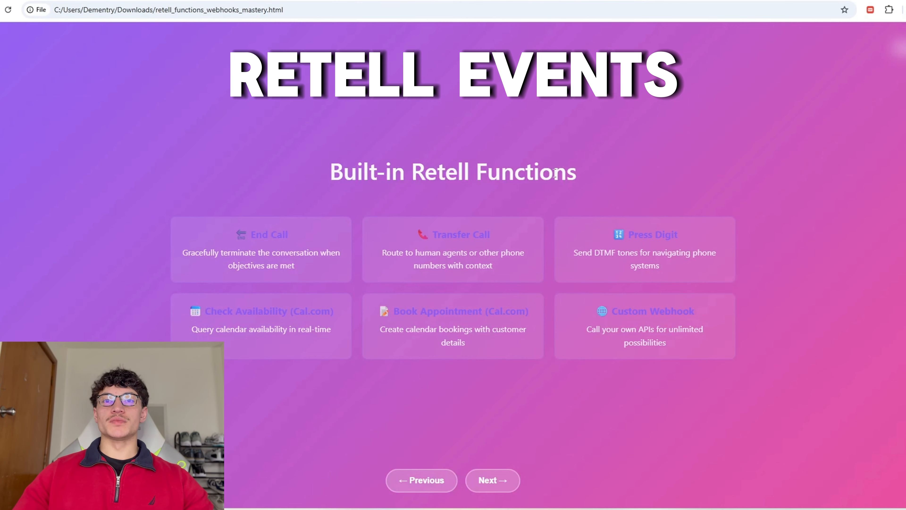
Step: Advance to the Webhook Events slide, highlighting call_started, call_ended and the post-call analysis event
{"action": "key", "text": "Right"}
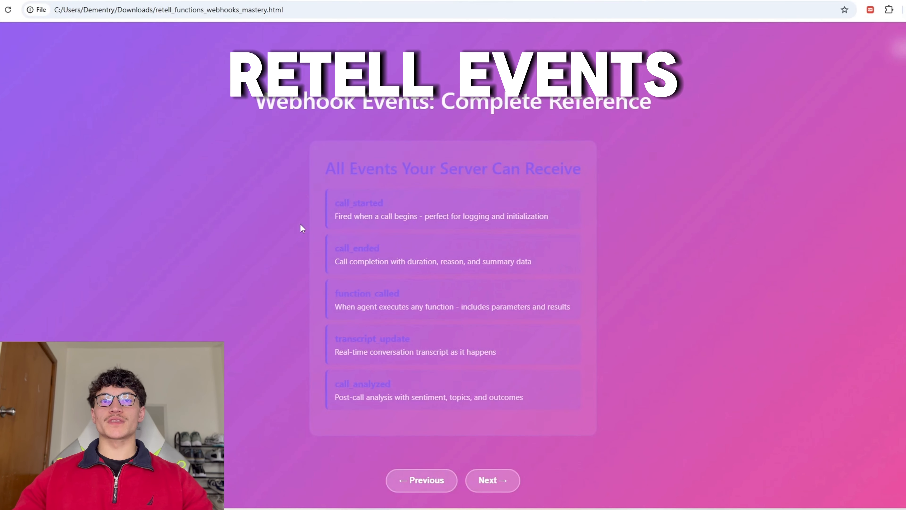
{"action": "left_click_drag", "start_coordinate": [256, 104], "coordinate": [506, 107]}
{"action": "left_click", "coordinate": [351, 227]}
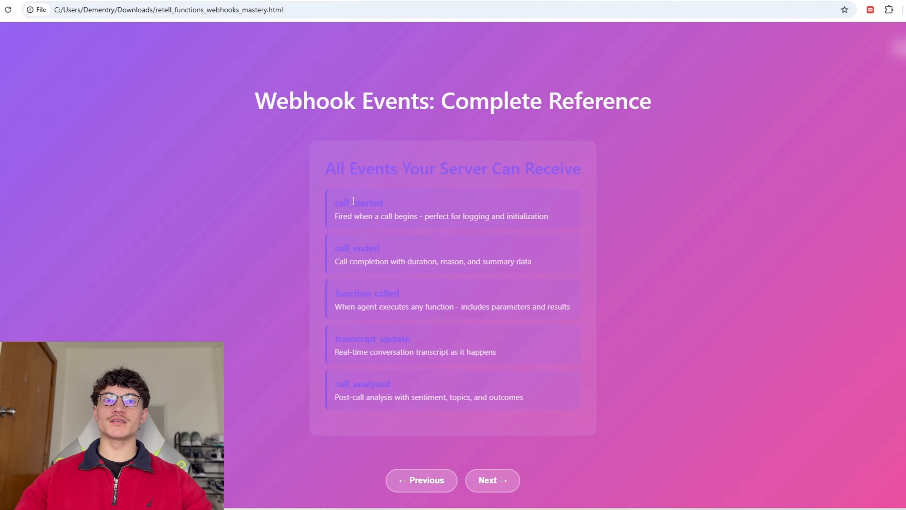
{"action": "left_click_drag", "start_coordinate": [339, 203], "coordinate": [387, 206]}
{"action": "left_click", "coordinate": [387, 206]}
{"action": "left_click_drag", "start_coordinate": [338, 247], "coordinate": [386, 261]}
{"action": "left_click", "coordinate": [386, 261]}
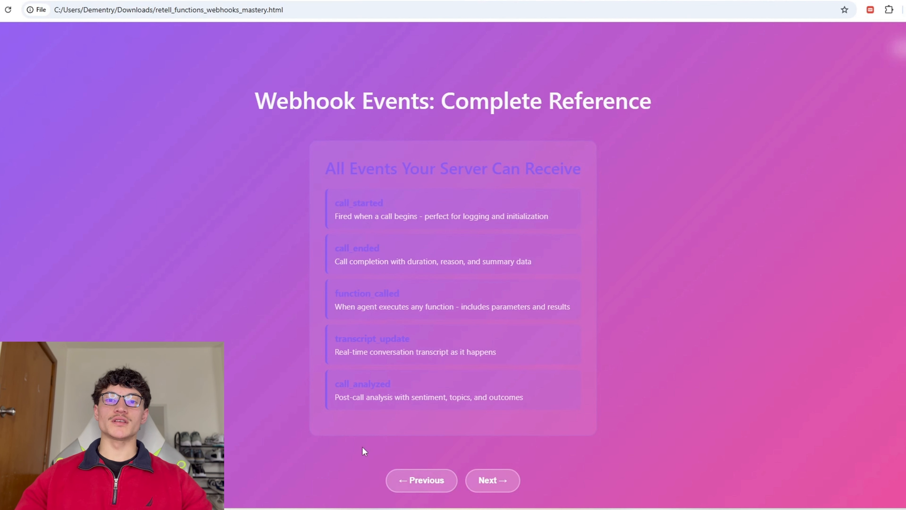
{"action": "left_click_drag", "start_coordinate": [335, 397], "coordinate": [398, 397]}
{"action": "left_click", "coordinate": [404, 433]}
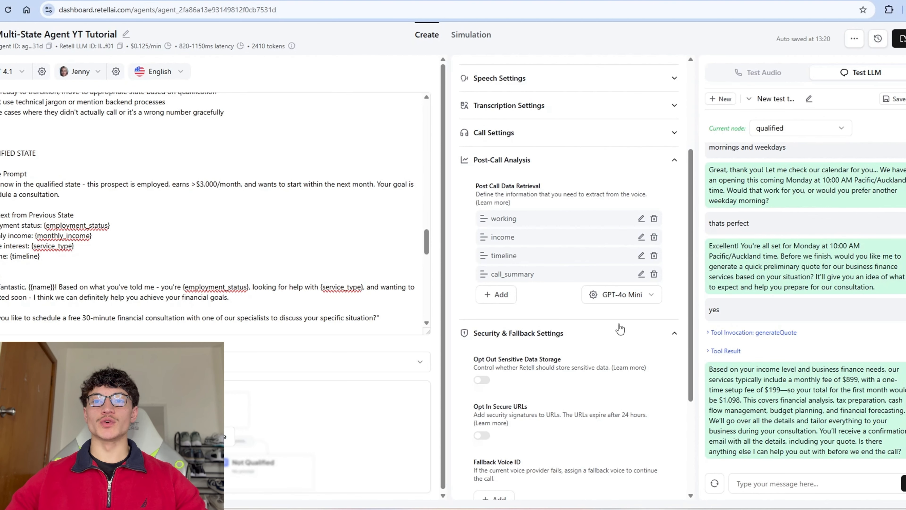
Step: Expand the agent's webhook settings and select the Agent Level Webhook URL field
{"action": "scroll", "coordinate": [556, 247], "scroll_direction": "down", "scroll_amount": 4}
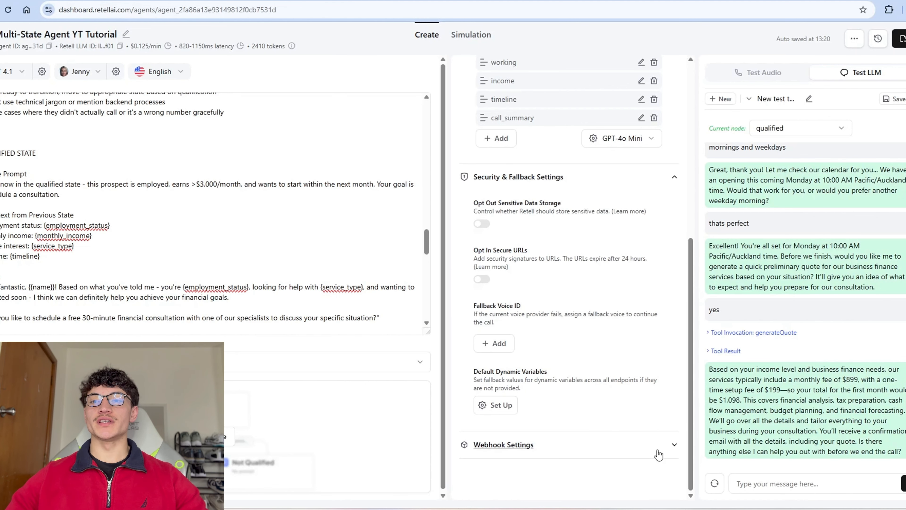
{"action": "left_click", "coordinate": [657, 446]}
{"action": "scroll", "coordinate": [634, 446], "scroll_direction": "down", "scroll_amount": 2}
{"action": "left_click", "coordinate": [642, 436]}
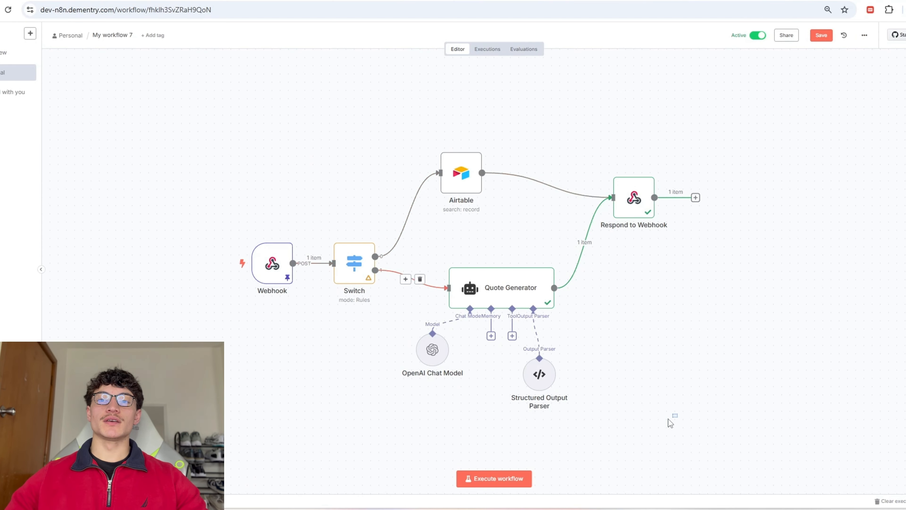
Step: Paste the n8n Webhook node's URL as the Agent Level Webhook URL, then open Test Audio
{"action": "left_click_drag", "start_coordinate": [677, 414], "coordinate": [442, 258]}
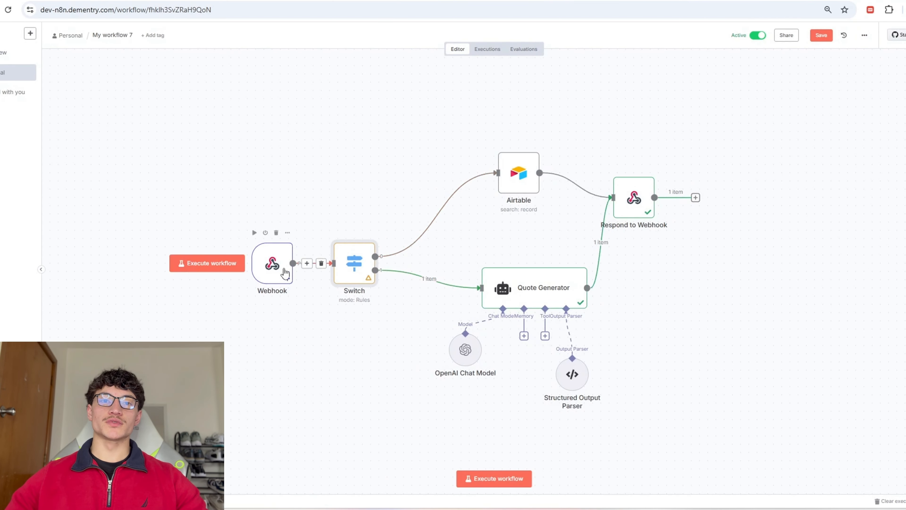
{"action": "double_click", "coordinate": [272, 263]}
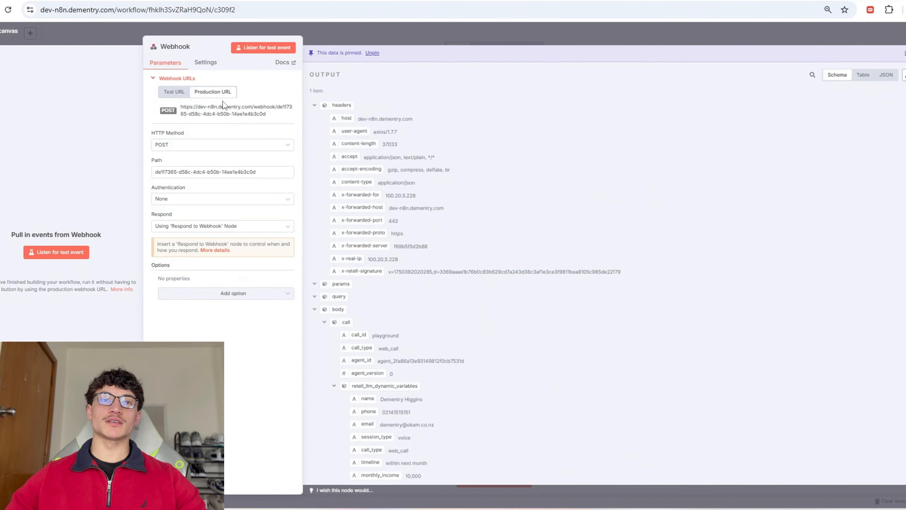
{"action": "left_click", "coordinate": [202, 115]}
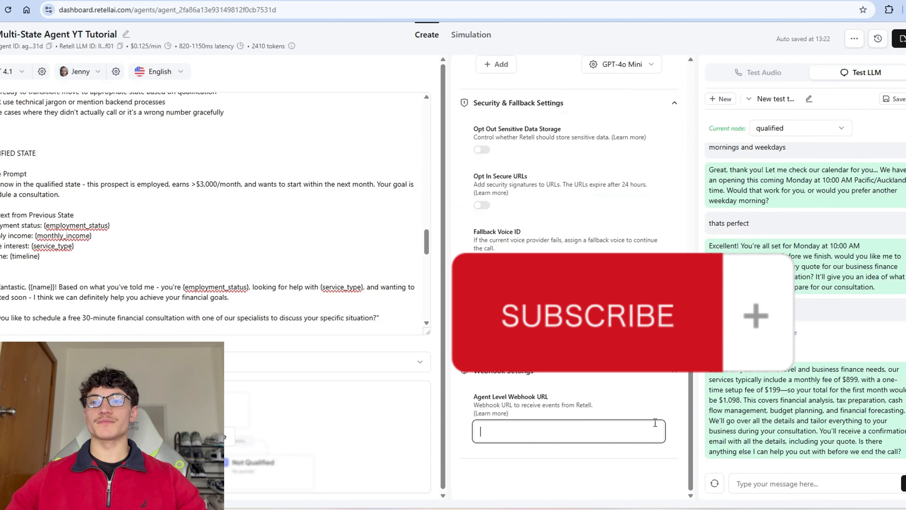
{"action": "key", "text": "ctrl+v"}
{"action": "left_click", "coordinate": [674, 370]}
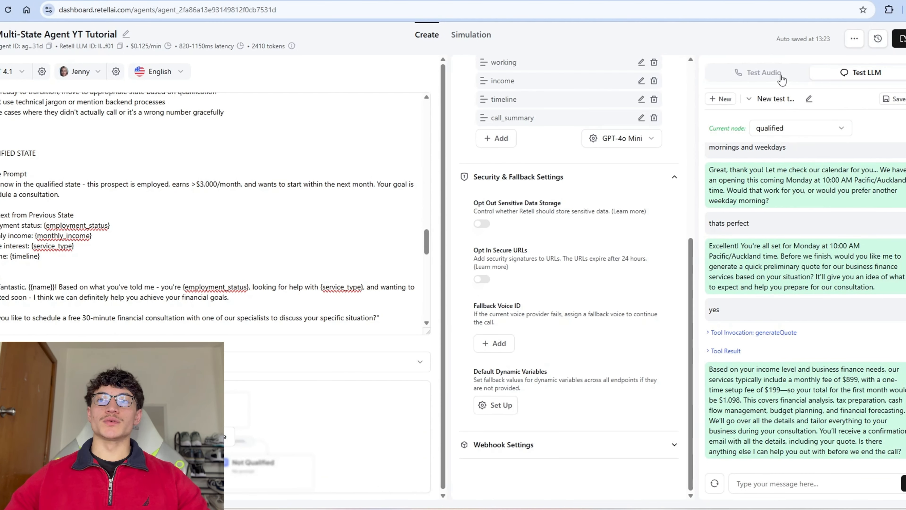
{"action": "left_click", "coordinate": [771, 78]}
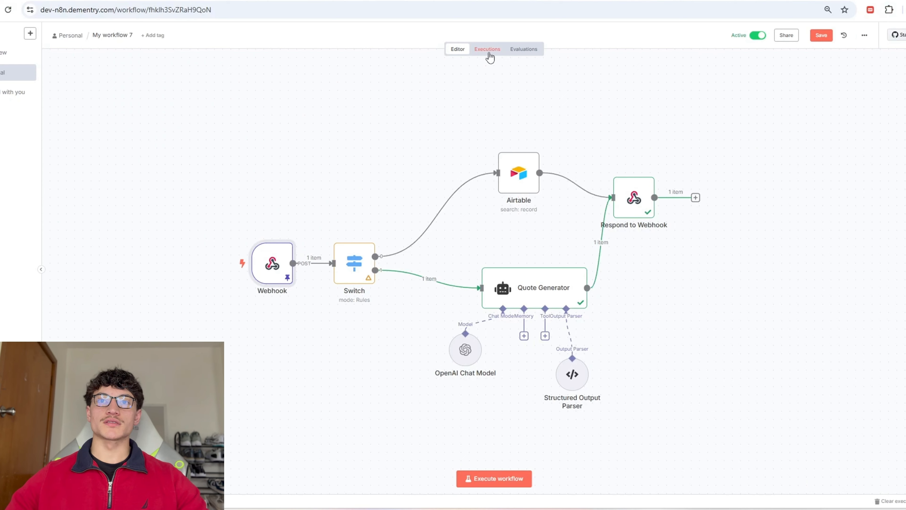
Step: Inspect the 13:17:15 execution's Switch input to find the call_started event
{"action": "left_click", "coordinate": [489, 53]}
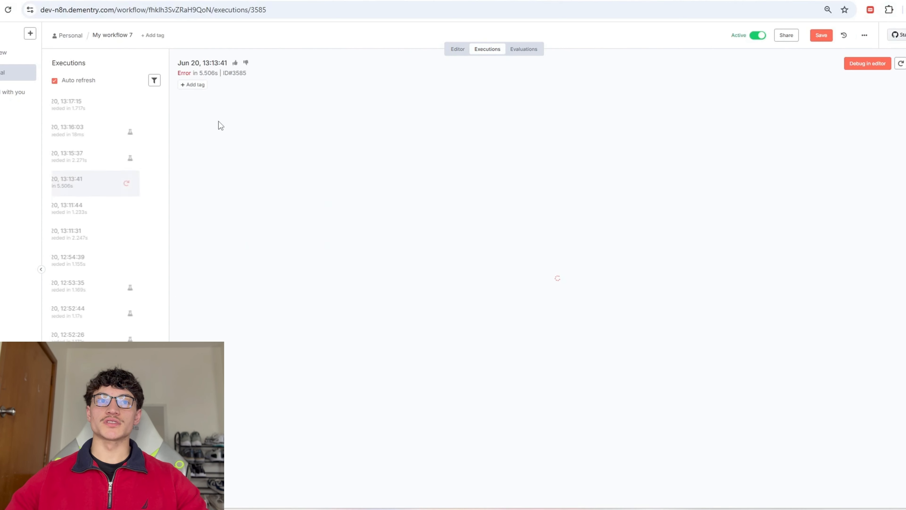
{"action": "left_click", "coordinate": [126, 114]}
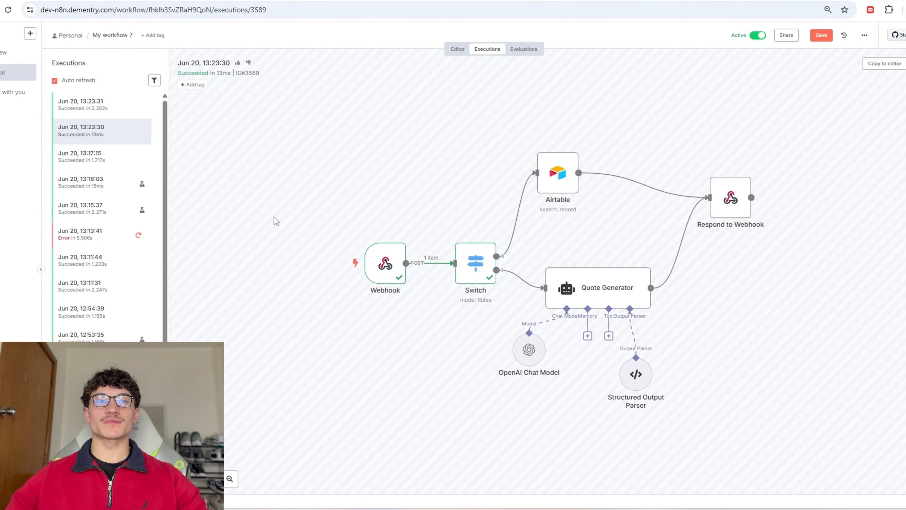
{"action": "double_click", "coordinate": [476, 264]}
{"action": "scroll", "coordinate": [41, 303], "scroll_direction": "down", "scroll_amount": 3}
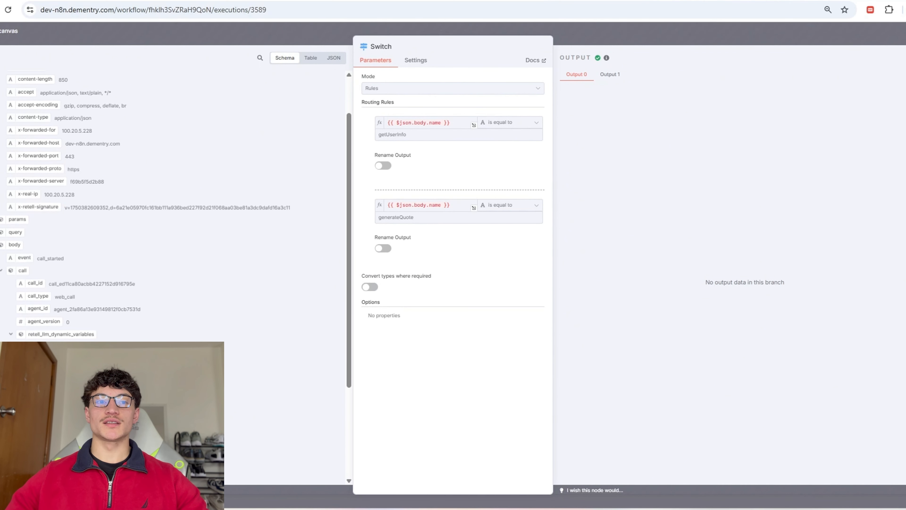
{"action": "double_click", "coordinate": [60, 262]}
{"action": "key", "text": "Escape"}
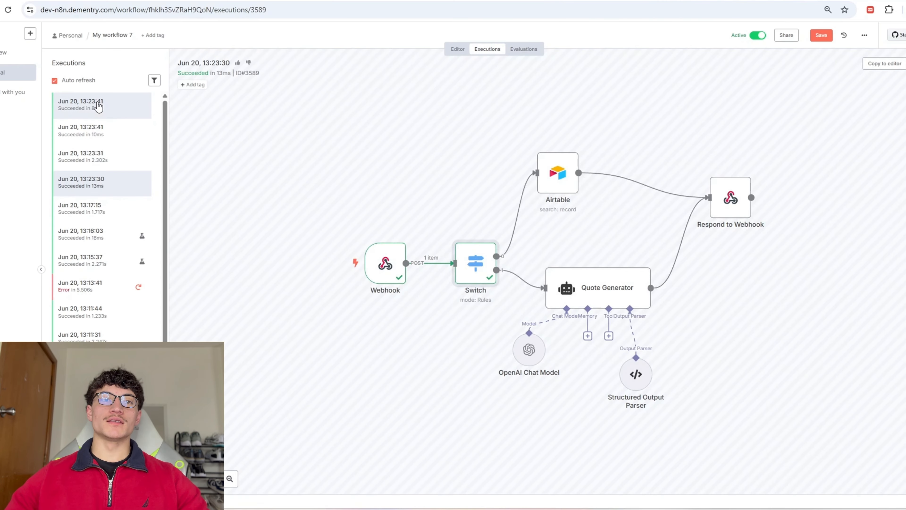
Step: Open the 13:23:30 execution and load its data into the editor
{"action": "left_click", "coordinate": [115, 158]}
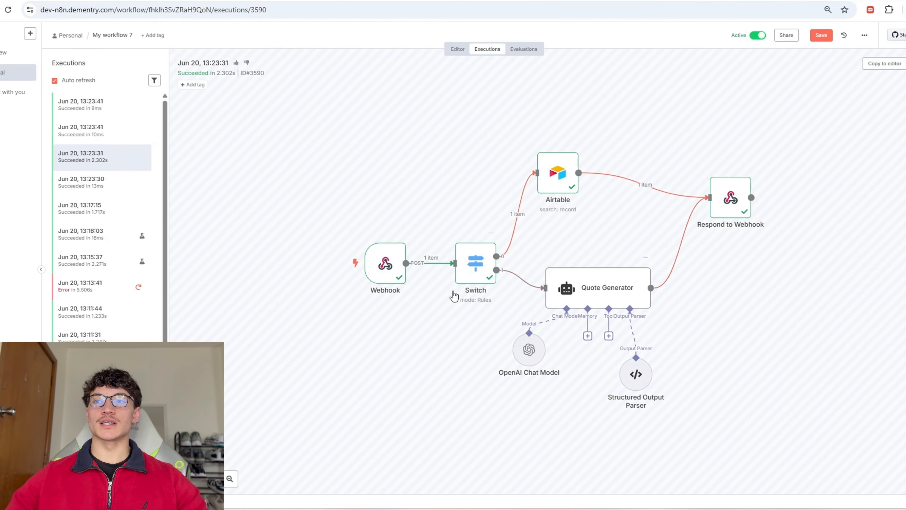
{"action": "left_click", "coordinate": [103, 188]}
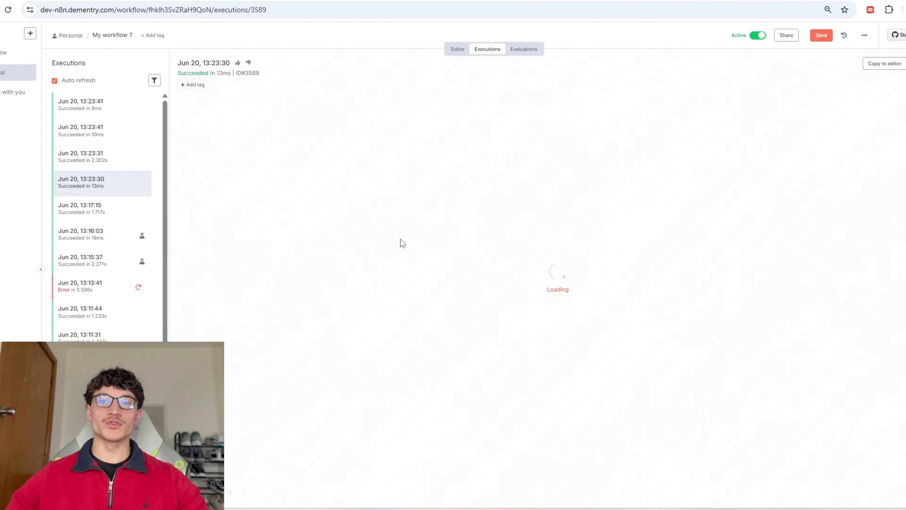
{"action": "left_click", "coordinate": [874, 68]}
Step: Add a top Switch routing rule matching body.event equals call_started
{"action": "double_click", "coordinate": [354, 263]}
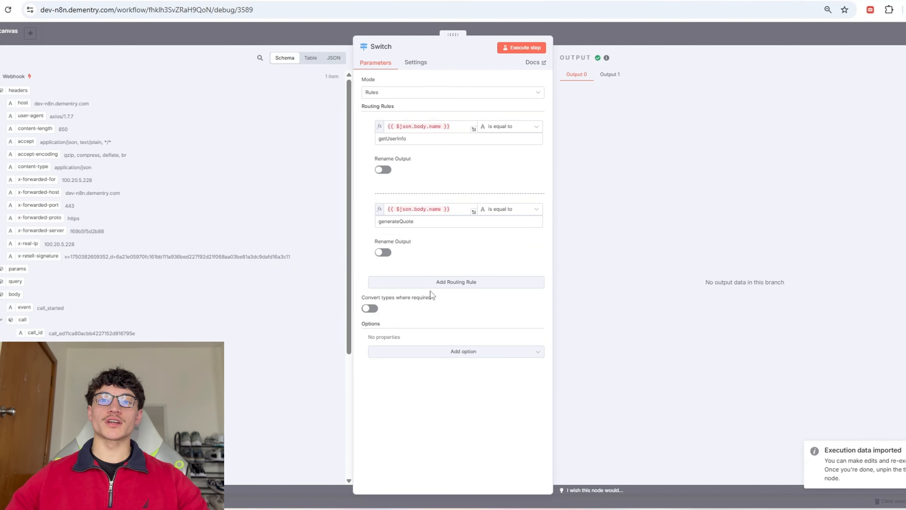
{"action": "left_click", "coordinate": [431, 282]}
{"action": "left_click_drag", "start_coordinate": [370, 292], "coordinate": [372, 125]}
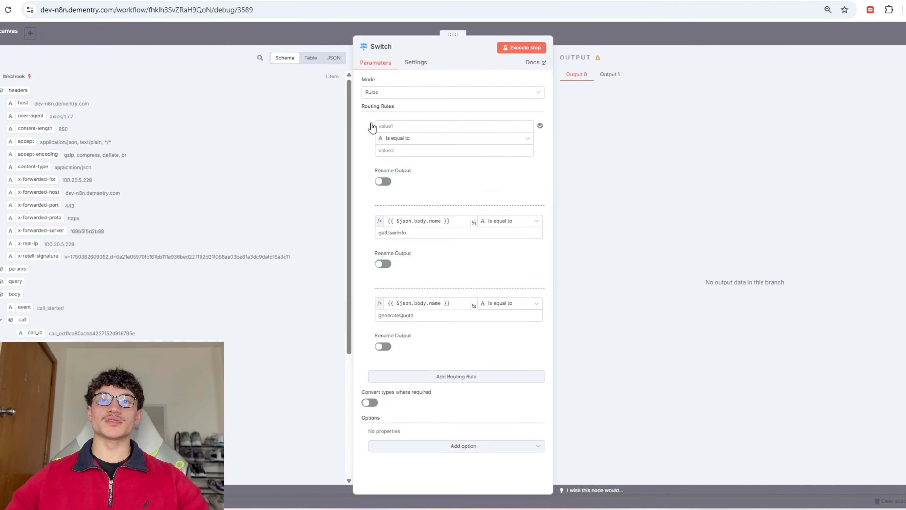
{"action": "left_click", "coordinate": [379, 126]}
{"action": "left_click_drag", "start_coordinate": [23, 309], "coordinate": [410, 127]}
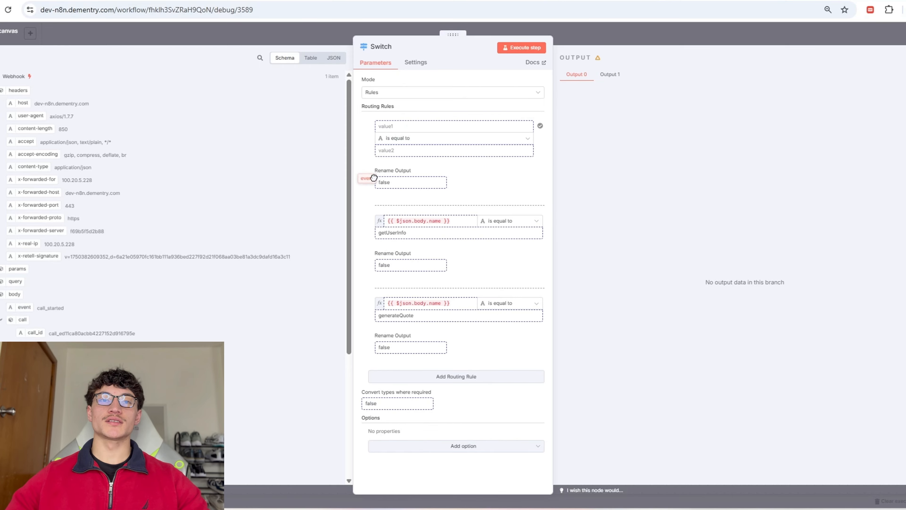
{"action": "left_click", "coordinate": [422, 148]}
{"action": "type", "text": "call_started"}
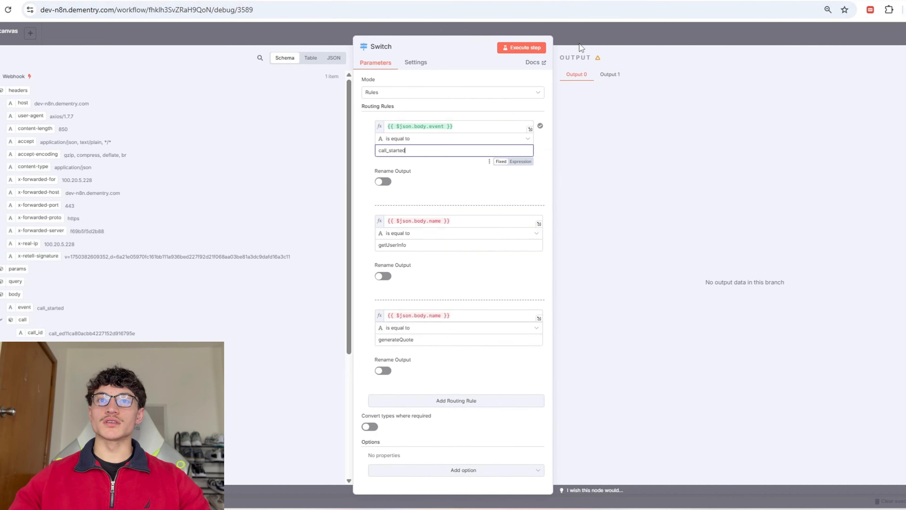
{"action": "key", "text": "Escape"}
{"action": "double_click", "coordinate": [354, 263]}
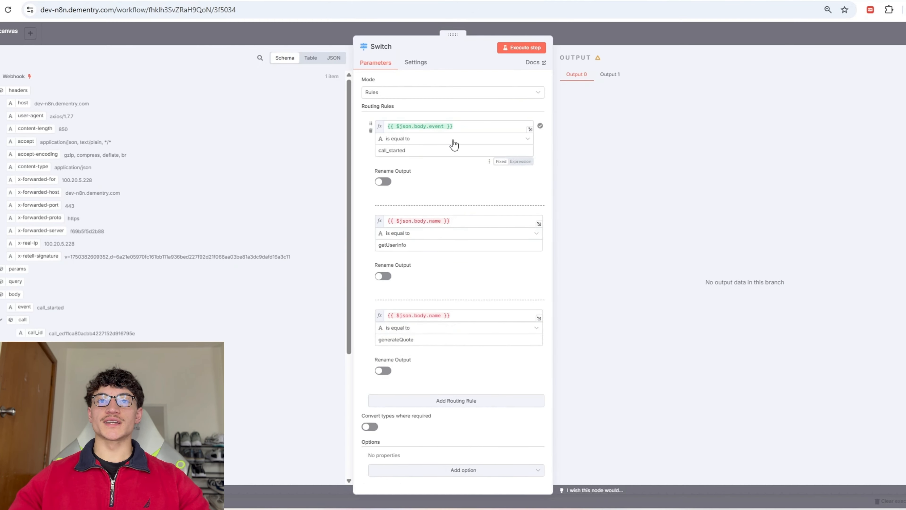
{"action": "double_click", "coordinate": [414, 154]}
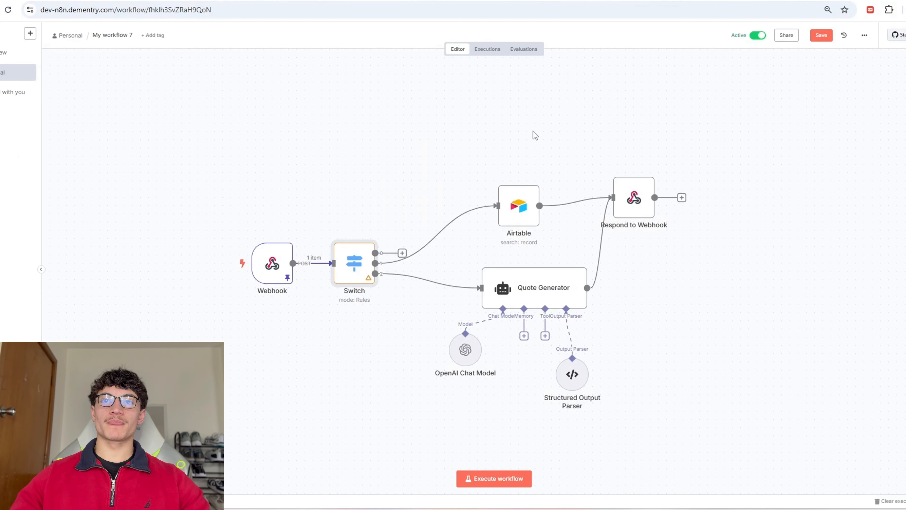
Step: Check the Webhook data received in execution 3591
{"action": "left_click", "coordinate": [486, 51]}
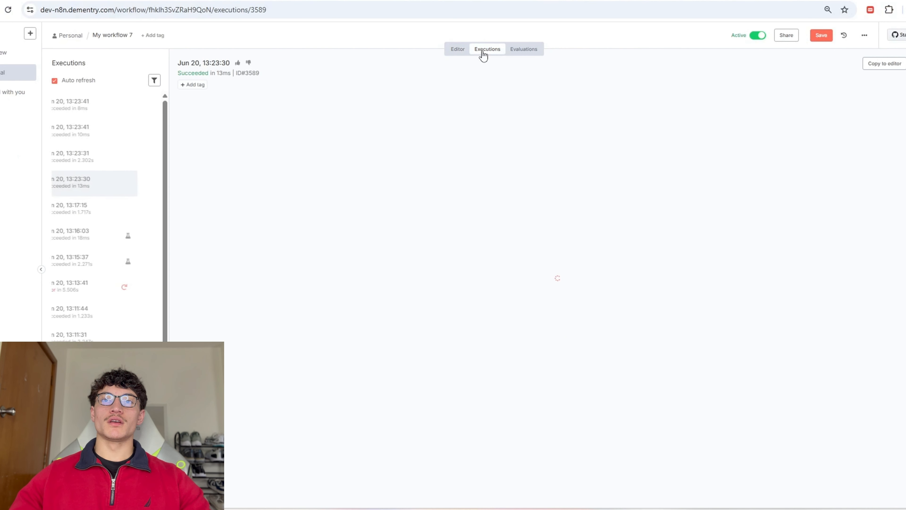
{"action": "left_click", "coordinate": [103, 143]}
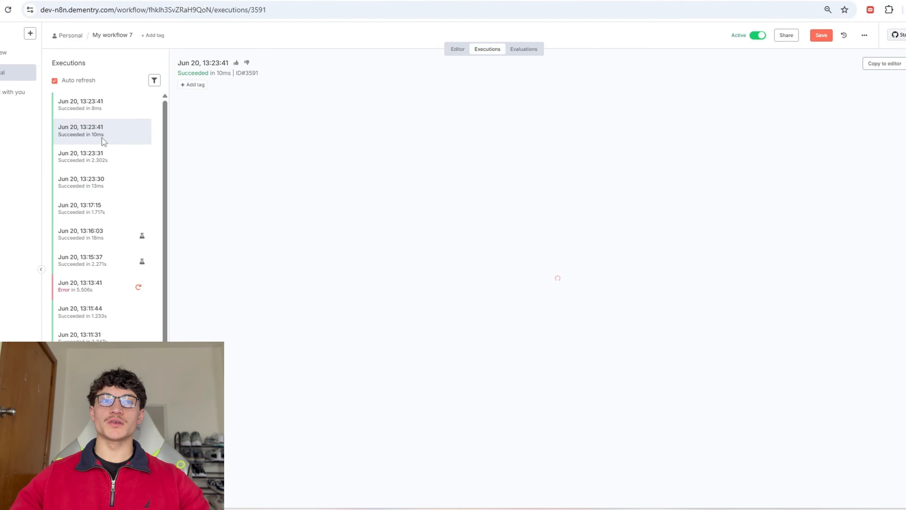
{"action": "double_click", "coordinate": [383, 251]}
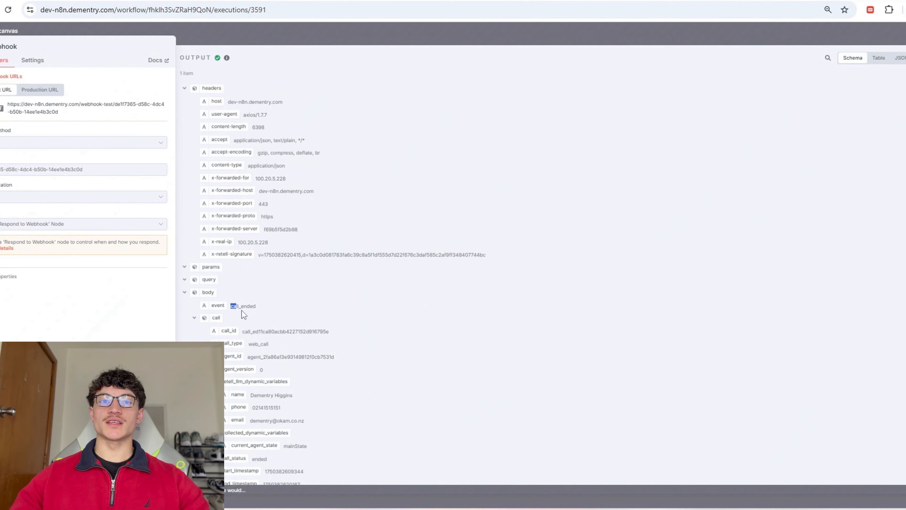
{"action": "left_click", "coordinate": [288, 25]}
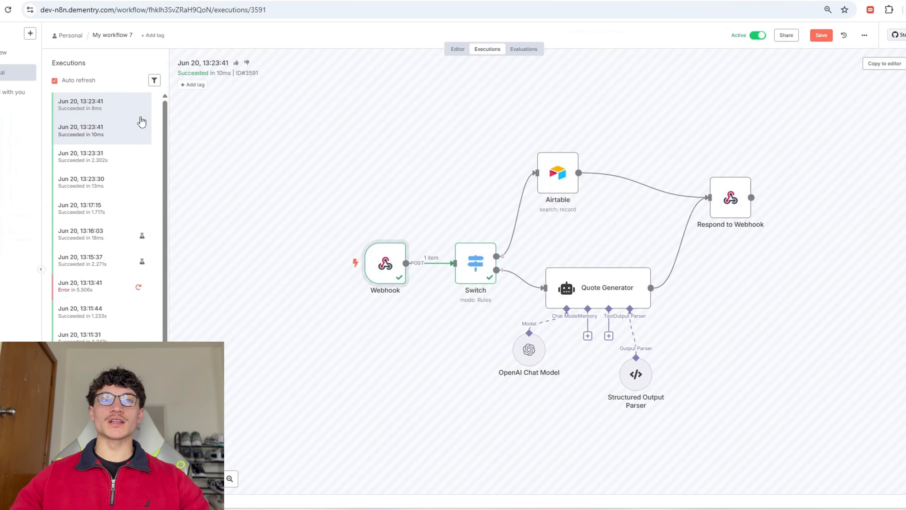
Step: Open run 3592 and examine its custom_analysis_data and call_summary in the call data
{"action": "left_click", "coordinate": [138, 113]}
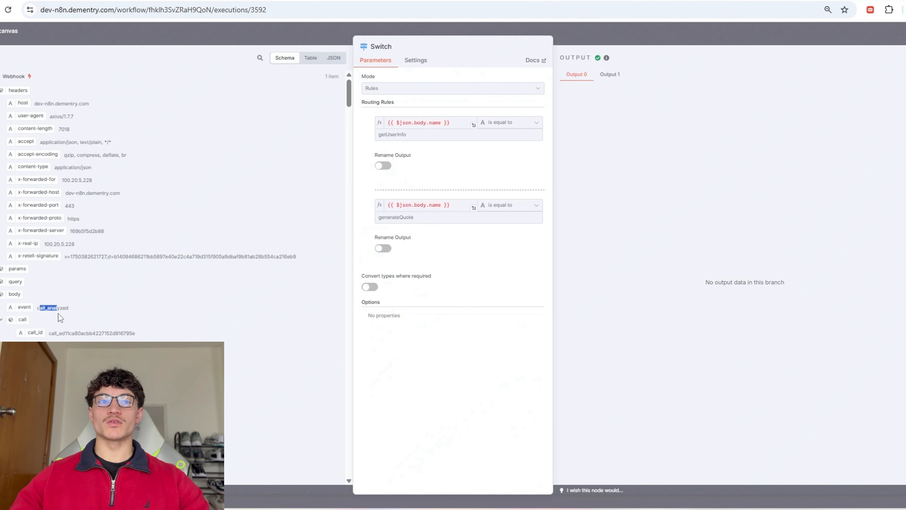
{"action": "scroll", "coordinate": [193, 320], "scroll_direction": "down", "scroll_amount": 5}
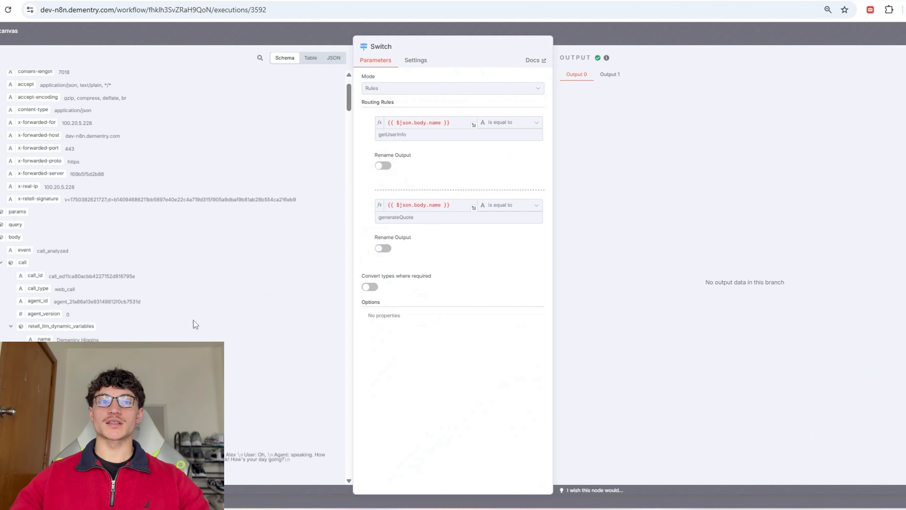
{"action": "left_click", "coordinate": [11, 229]}
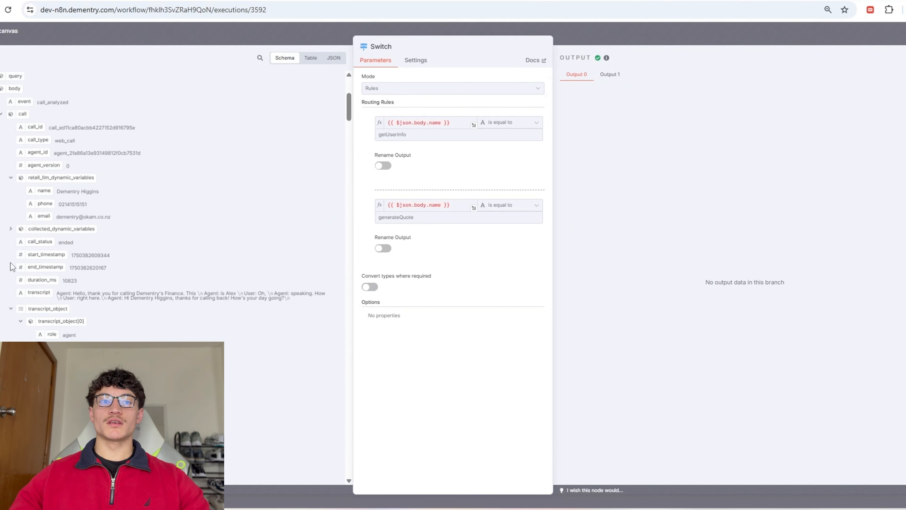
{"action": "left_click", "coordinate": [10, 308]}
{"action": "left_click", "coordinate": [11, 321]}
{"action": "scroll", "coordinate": [27, 300], "scroll_direction": "down", "scroll_amount": 5}
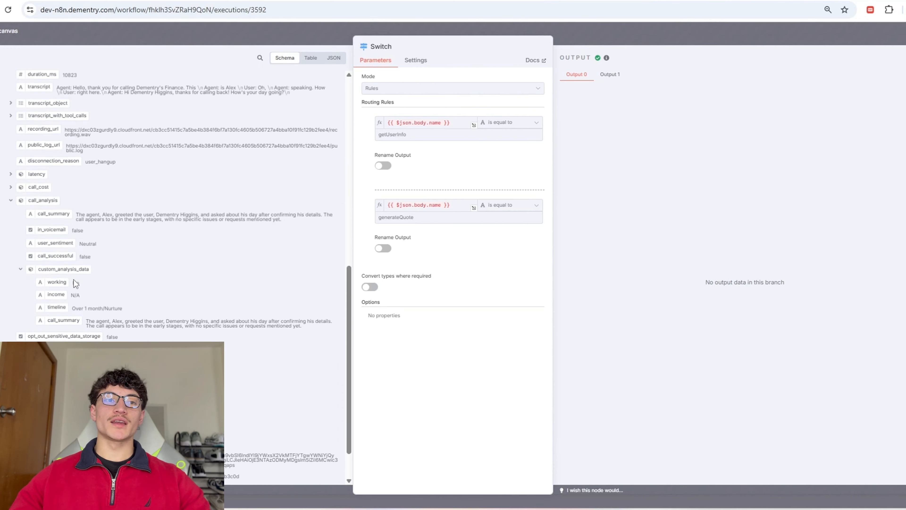
{"action": "left_click_drag", "start_coordinate": [68, 284], "coordinate": [142, 325]}
{"action": "left_click", "coordinate": [75, 217]}
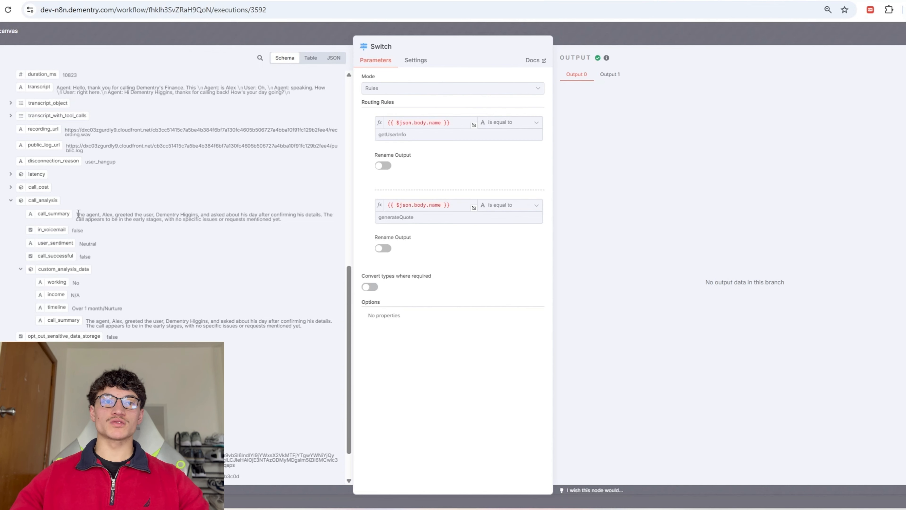
{"action": "left_click_drag", "start_coordinate": [76, 216], "coordinate": [286, 223]}
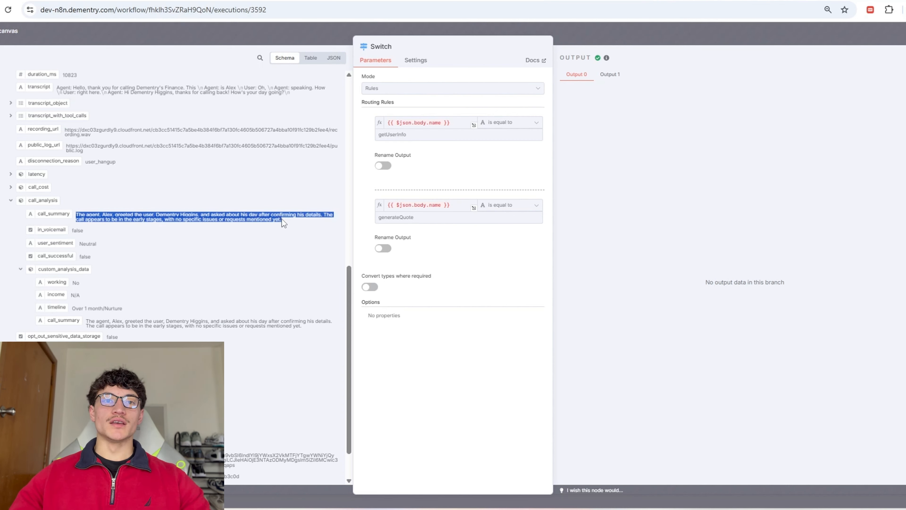
{"action": "left_click", "coordinate": [304, 216]}
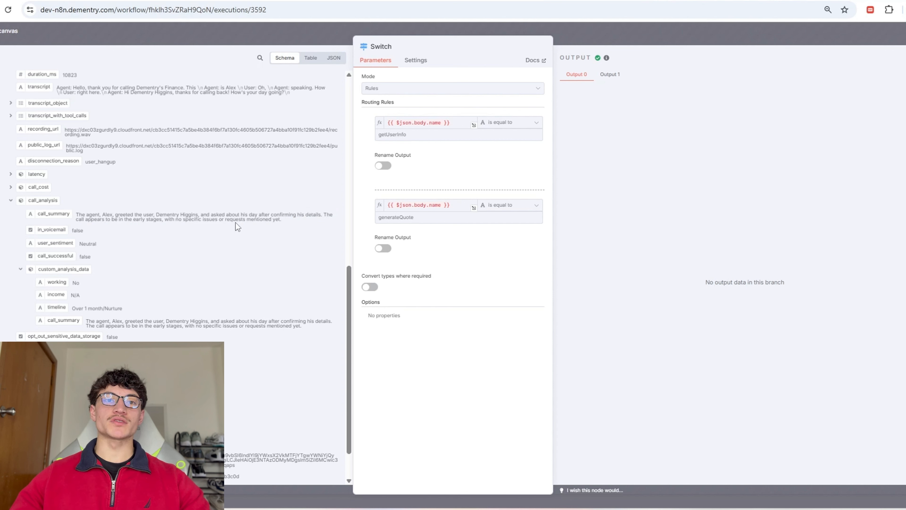
Step: Load run data into the editor and change the first Switch rule's value to call_analyzed
{"action": "left_click", "coordinate": [151, 32]}
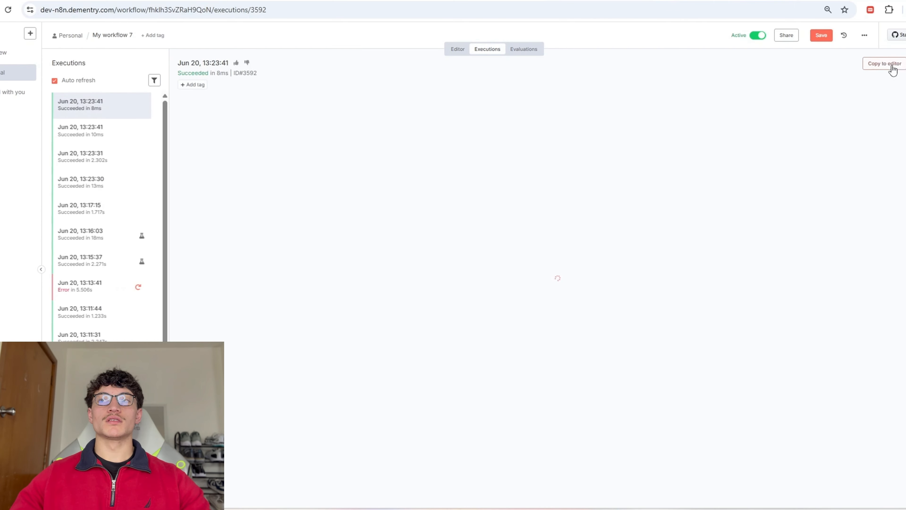
{"action": "left_click", "coordinate": [884, 64]}
{"action": "left_click", "coordinate": [520, 295]}
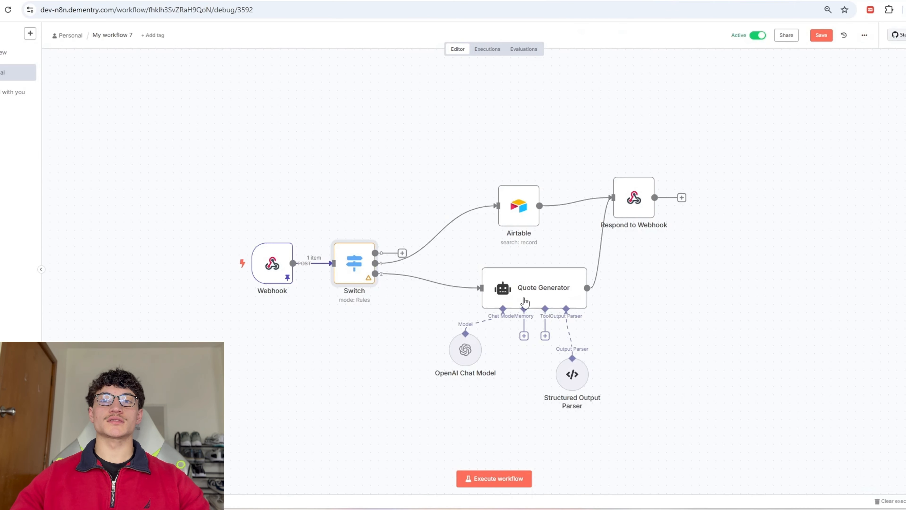
{"action": "double_click", "coordinate": [353, 263]}
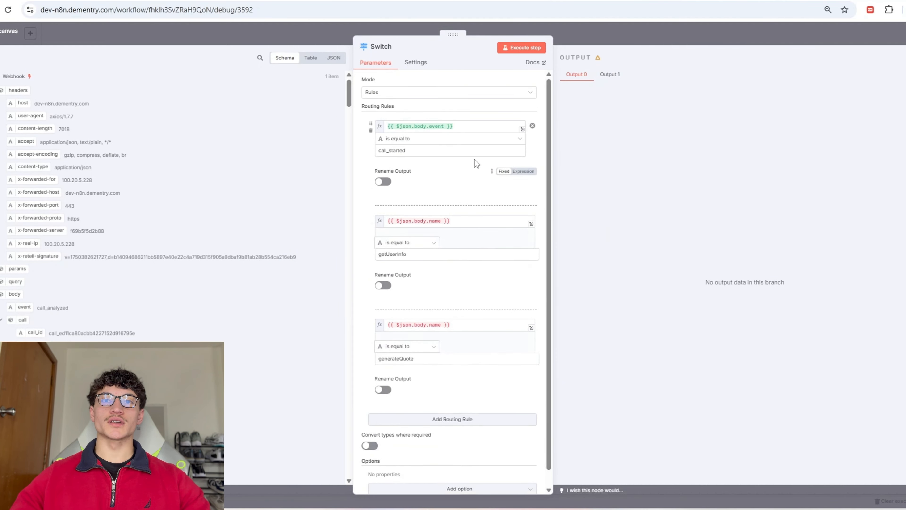
{"action": "double_click", "coordinate": [448, 150]}
{"action": "type", "text": "call_a"}
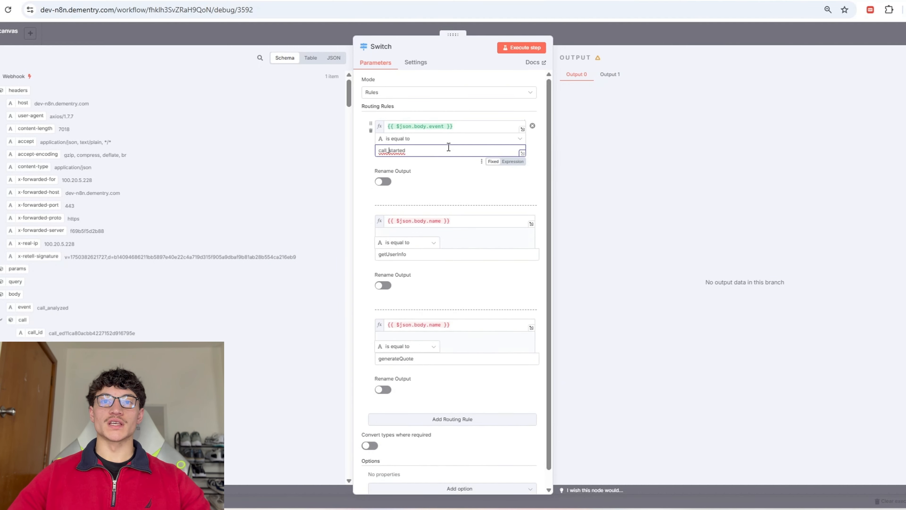
{"action": "type", "text": "nalyzed"}
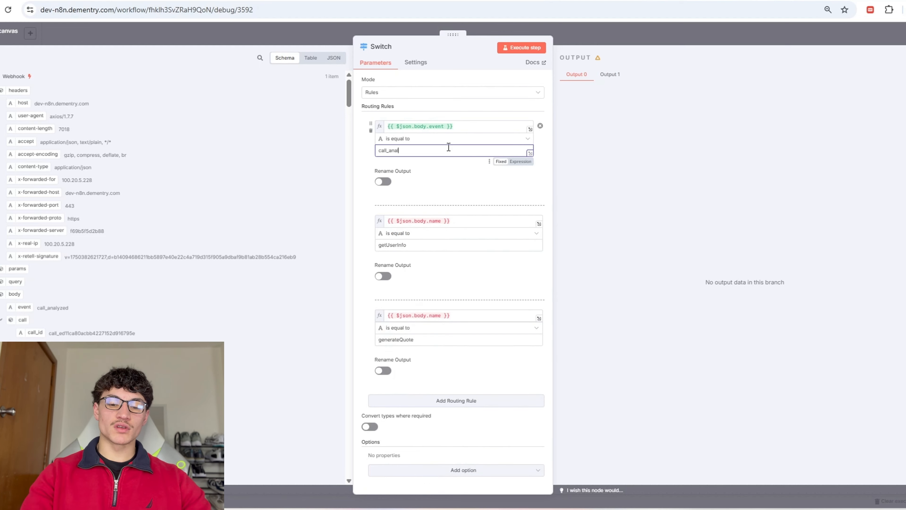
{"action": "key", "text": "Escape"}
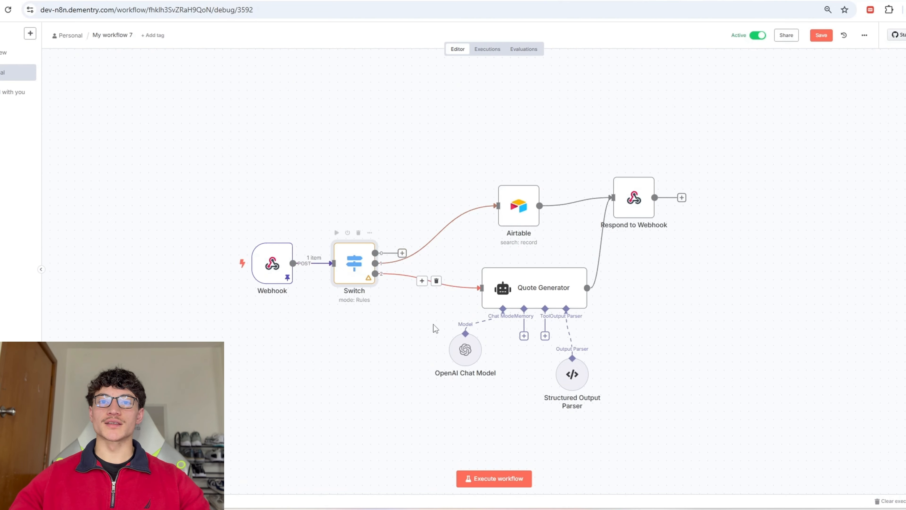
Step: Reorder the call_analyzed rule in Switch and select the nodes to its right
{"action": "double_click", "coordinate": [361, 270]}
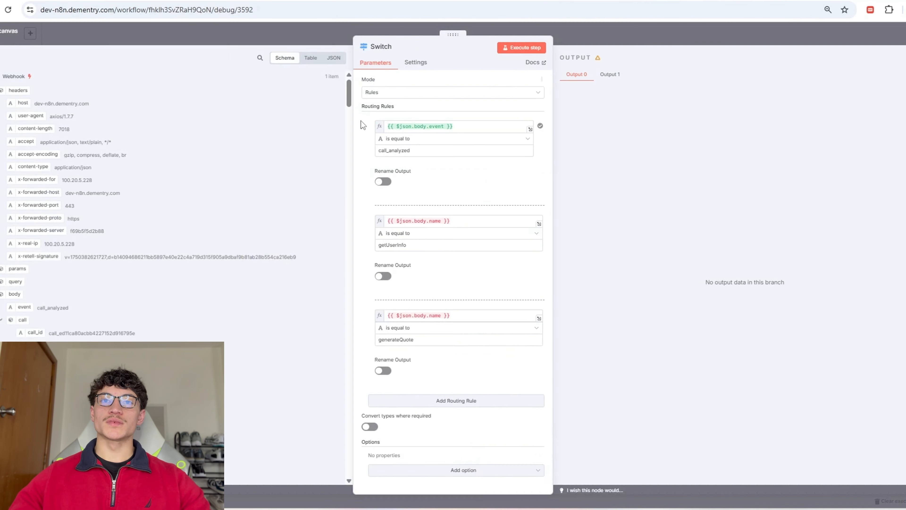
{"action": "left_click_drag", "start_coordinate": [370, 123], "coordinate": [383, 382]}
{"action": "key", "text": "Escape"}
{"action": "left_click_drag", "start_coordinate": [698, 344], "coordinate": [479, 91]}
{"action": "key", "text": "shift+alt+t"}
{"action": "left_click_drag", "start_coordinate": [726, 357], "coordinate": [449, 111]}
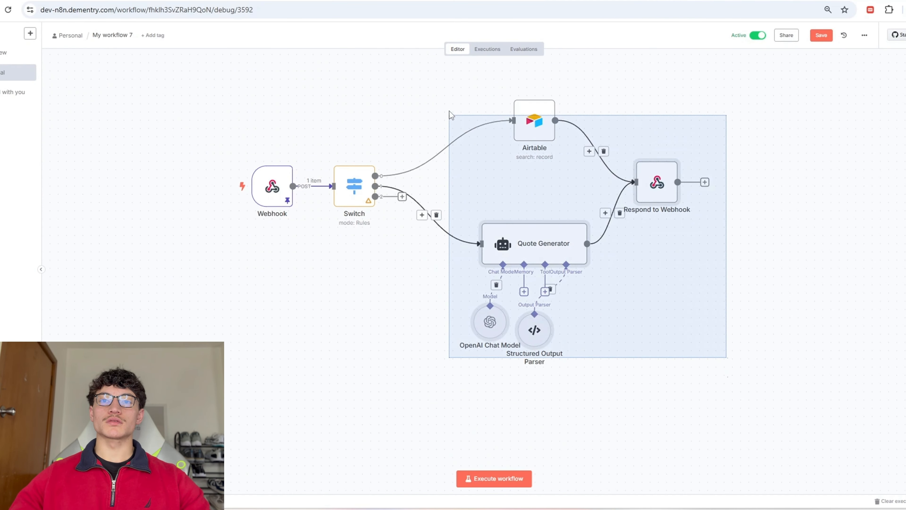
Step: Add an AI Agent node from the AI category of the node panel
{"action": "key", "text": "shift+alt+t"}
{"action": "key", "text": "Tab"}
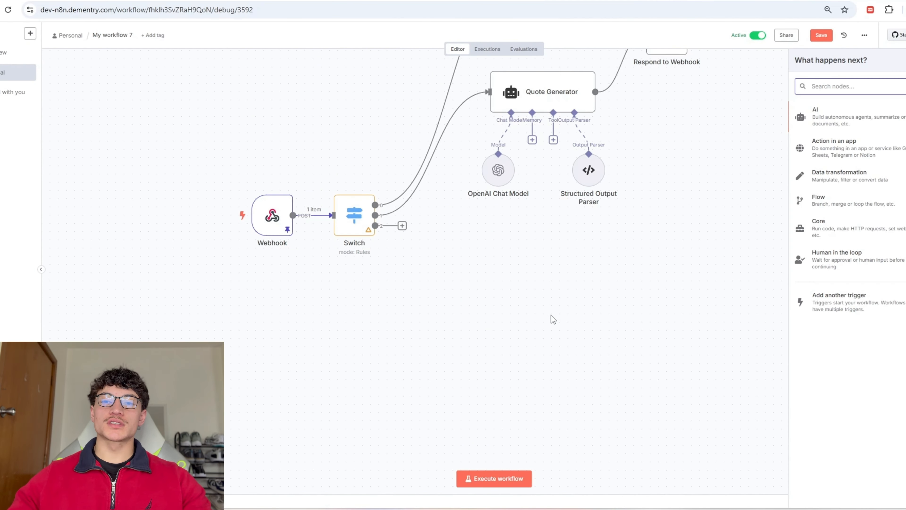
{"action": "left_click", "coordinate": [839, 122]}
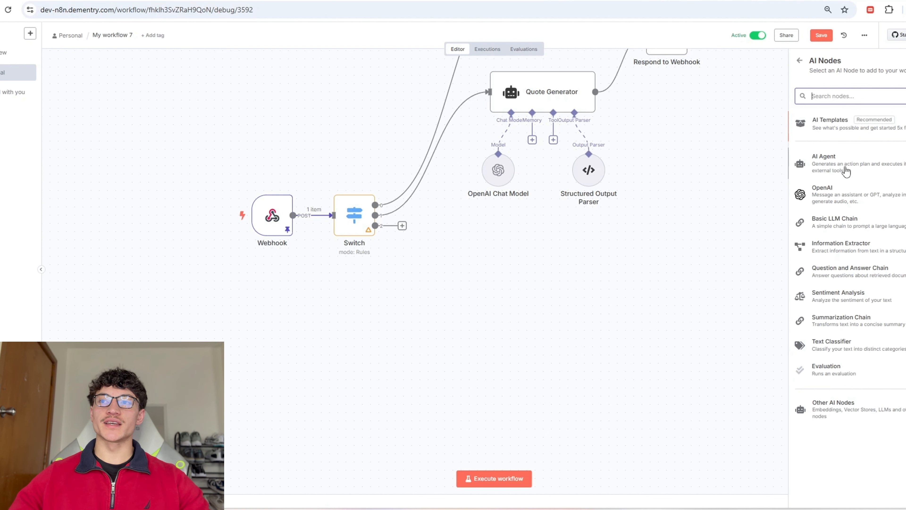
{"action": "left_click", "coordinate": [837, 165]}
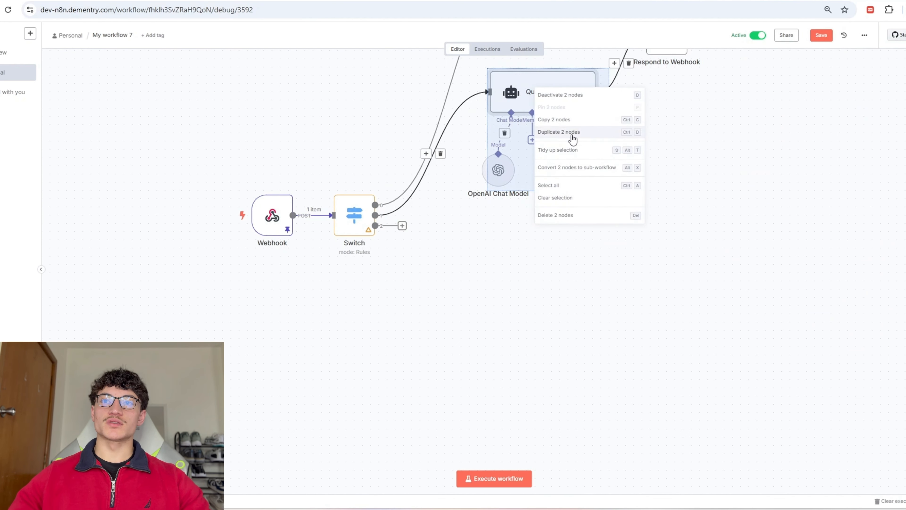
Step: Duplicate Quote Generator with its parser, wire it to Switch output 3, rename it 'EOCR and Suggestion Generator'
{"action": "left_click", "coordinate": [572, 139]}
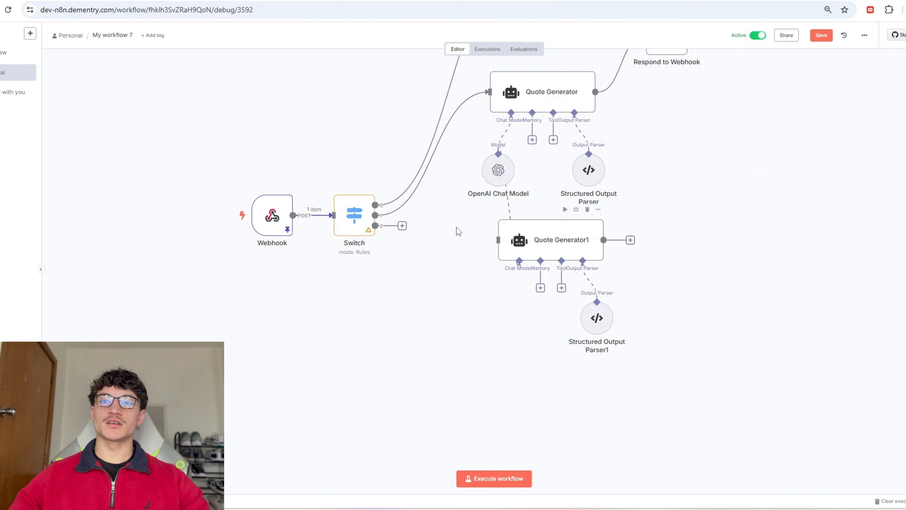
{"action": "left_click_drag", "start_coordinate": [400, 233], "coordinate": [498, 240]}
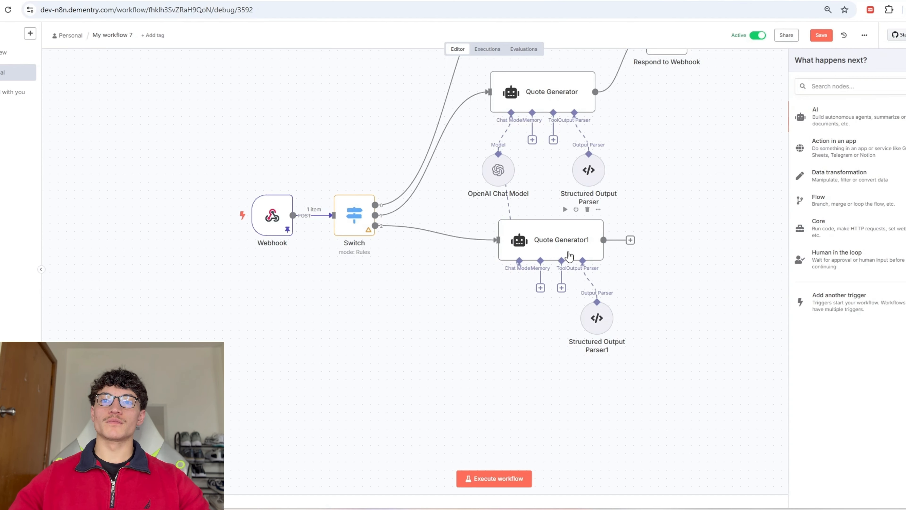
{"action": "right_click", "coordinate": [587, 252]}
{"action": "left_click", "coordinate": [601, 283]}
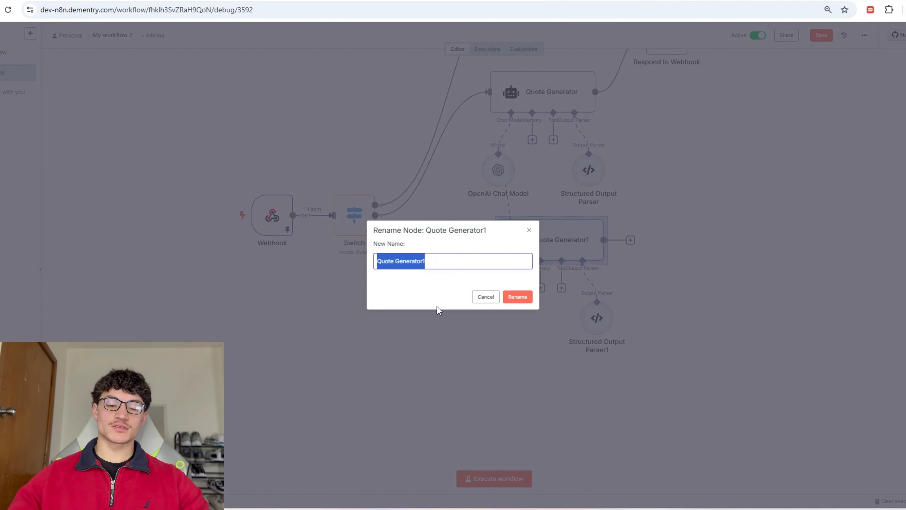
{"action": "type", "text": "EOCR an"}
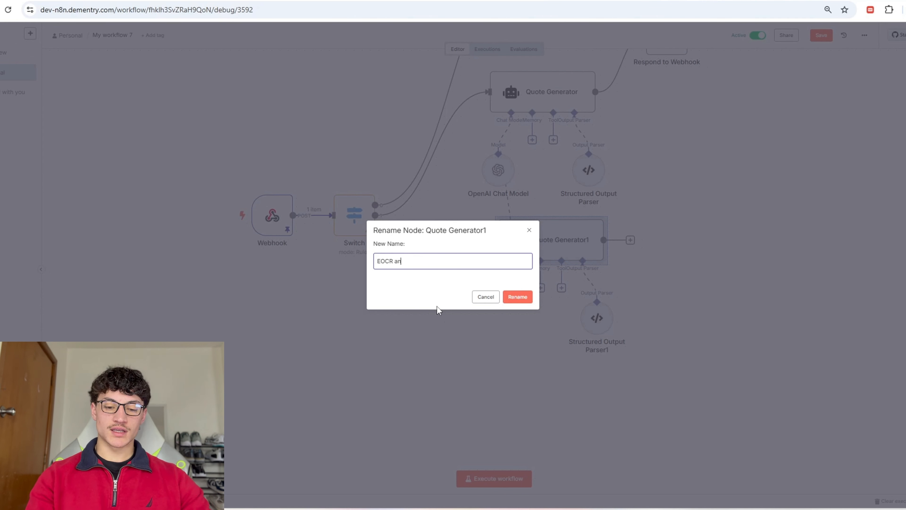
{"action": "type", "text": "d Suggestion Generator"}
{"action": "key", "text": "Return"}
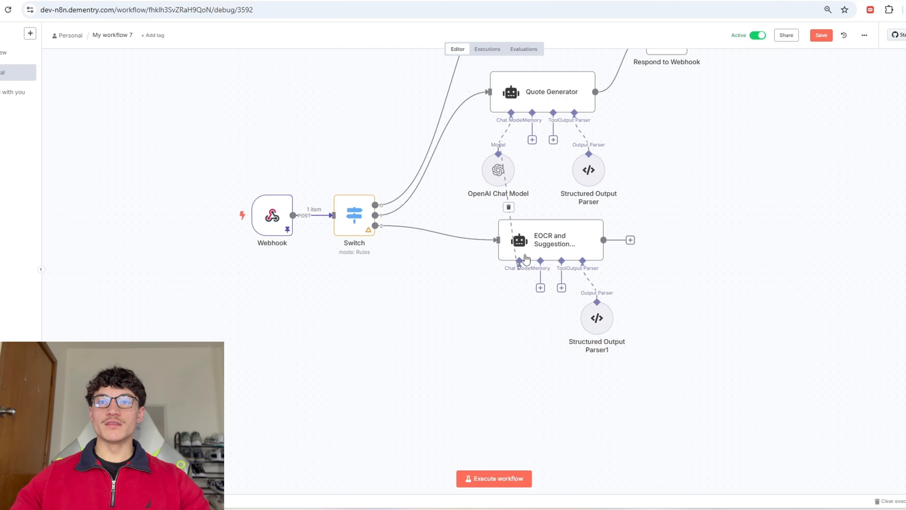
{"action": "double_click", "coordinate": [568, 245]}
Step: Replace the EOCR node's system message with the pasted call-analysis prompt
{"action": "left_click", "coordinate": [467, 279]}
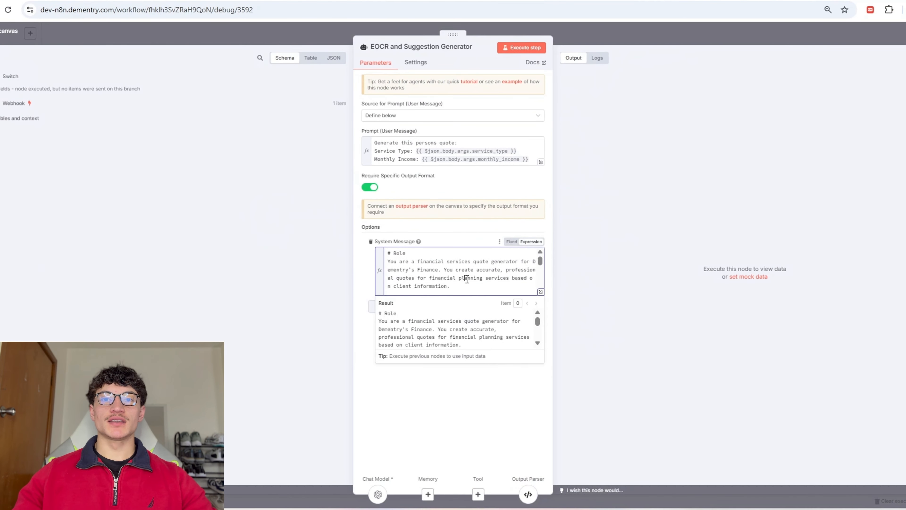
{"action": "key", "text": "ctrl+a"}
{"action": "key", "text": "ctrl+v"}
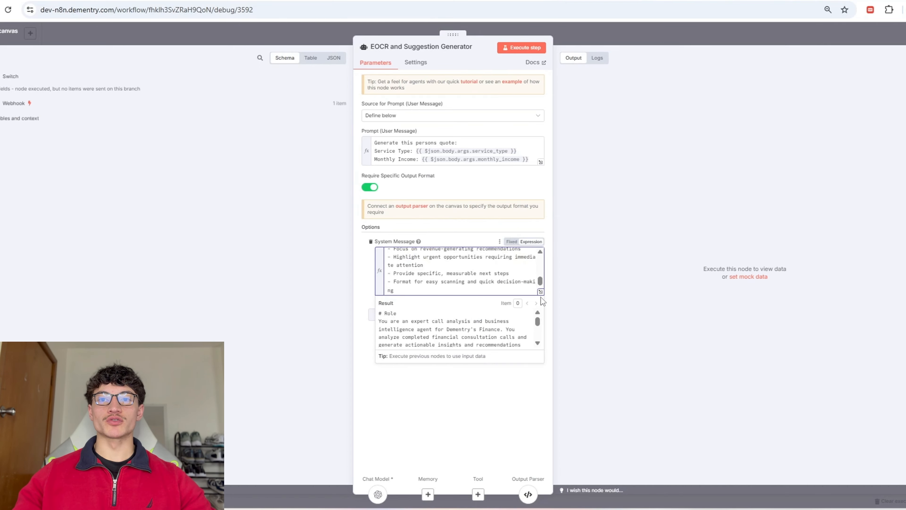
{"action": "left_click", "coordinate": [538, 291]}
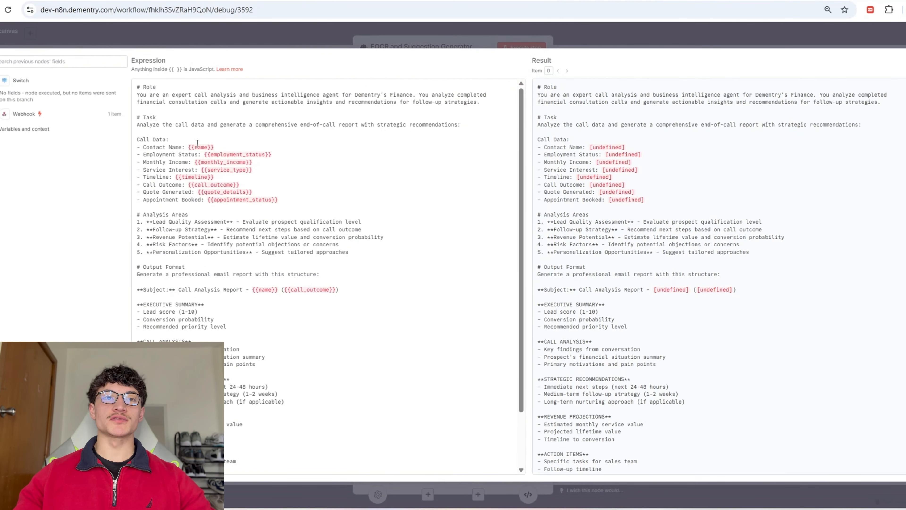
Step: Insert the Webhook's caller name and an analysis field into the prompt, removing old placeholders
{"action": "left_click", "coordinate": [1, 114]}
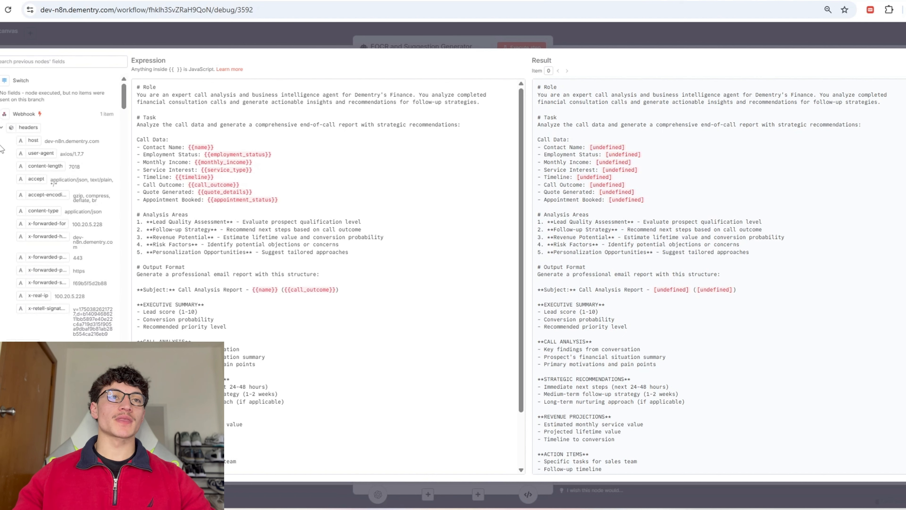
{"action": "left_click", "coordinate": [1, 127]}
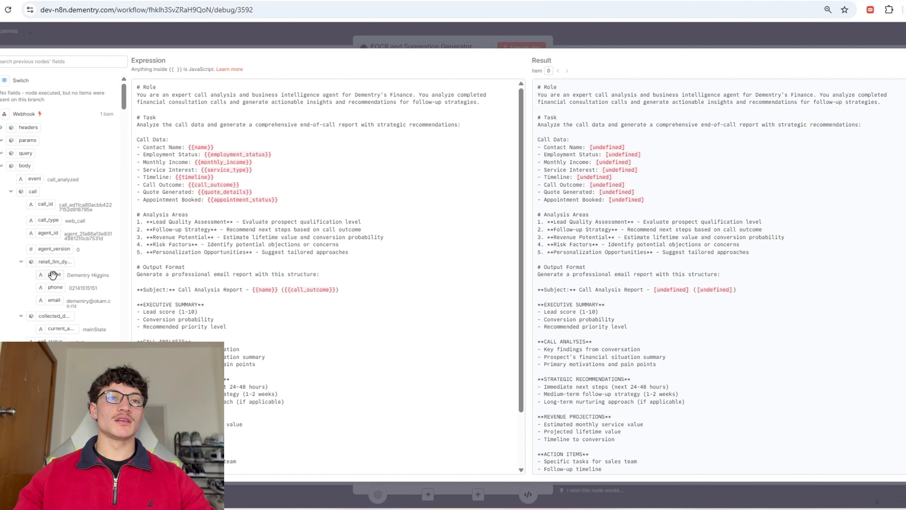
{"action": "left_click_drag", "start_coordinate": [53, 275], "coordinate": [214, 147]}
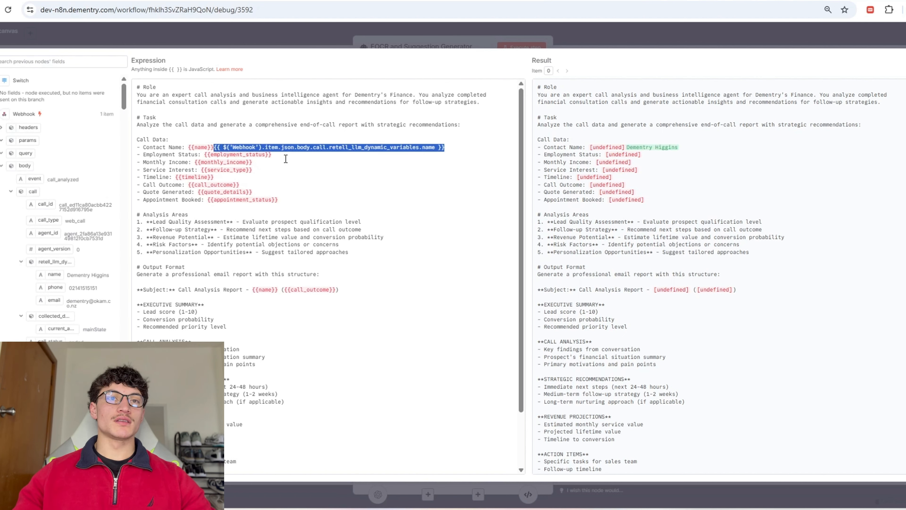
{"action": "key", "text": "BackSpace"}
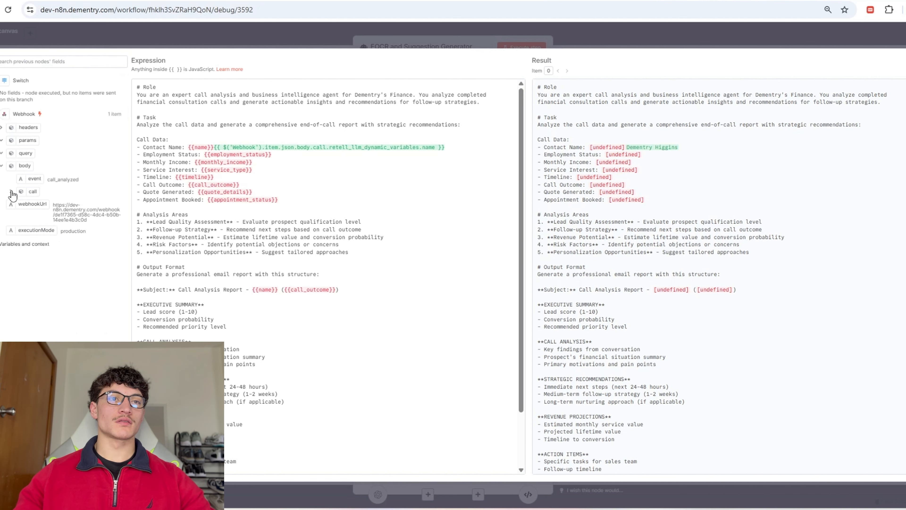
{"action": "left_click", "coordinate": [61, 61]}
{"action": "type", "text": "analys"}
{"action": "left_click_drag", "start_coordinate": [67, 145], "coordinate": [195, 162]}
{"action": "key", "text": "BackSpace"}
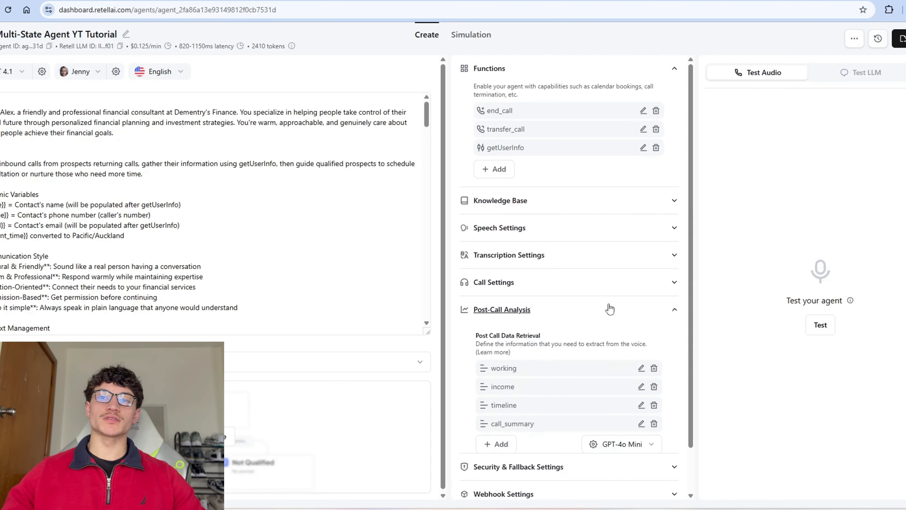
{"action": "scroll", "coordinate": [613, 321], "scroll_direction": "down", "scroll_amount": 1}
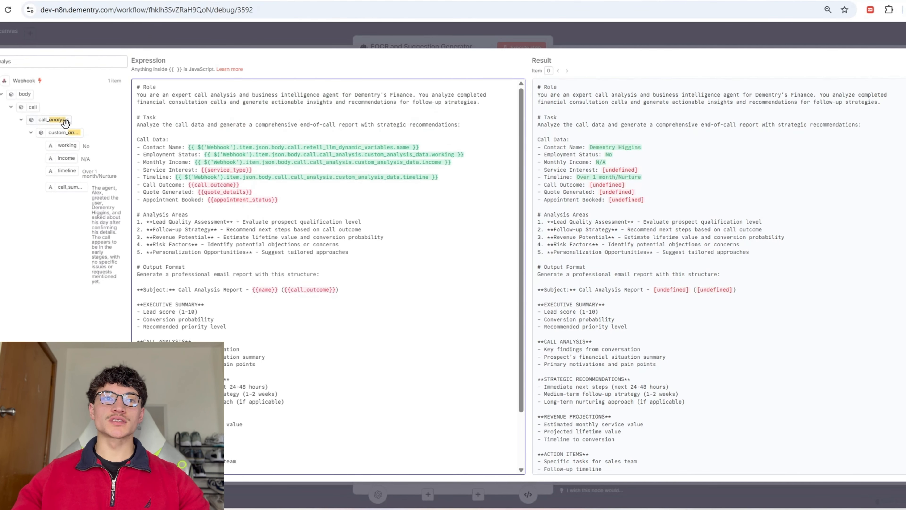
Step: Replace the Call Data lines with the call transcript, add the contact name to Subject, and run the node
{"action": "double_click", "coordinate": [32, 64]}
{"action": "key", "text": "BackSpace"}
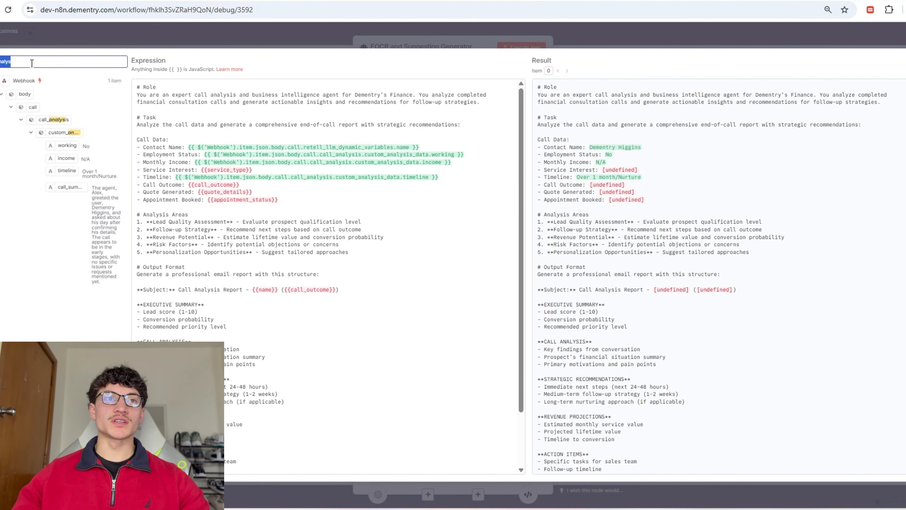
{"action": "type", "text": "trans"}
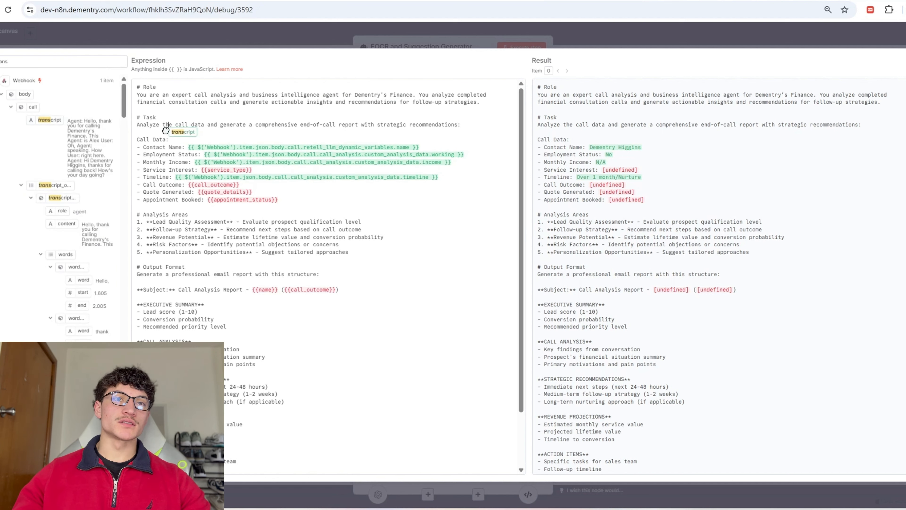
{"action": "left_click_drag", "start_coordinate": [278, 200], "coordinate": [139, 146]}
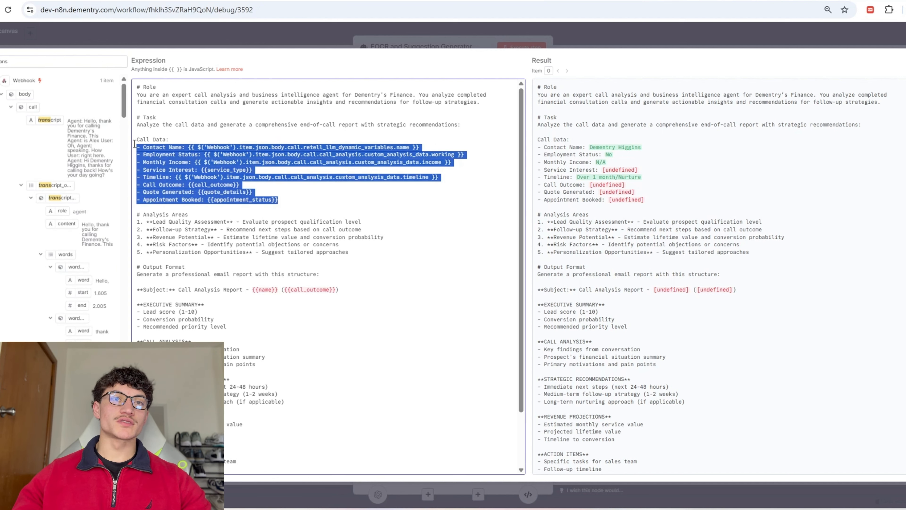
{"action": "key", "text": "BackSpace"}
{"action": "left_click_drag", "start_coordinate": [53, 121], "coordinate": [177, 161]}
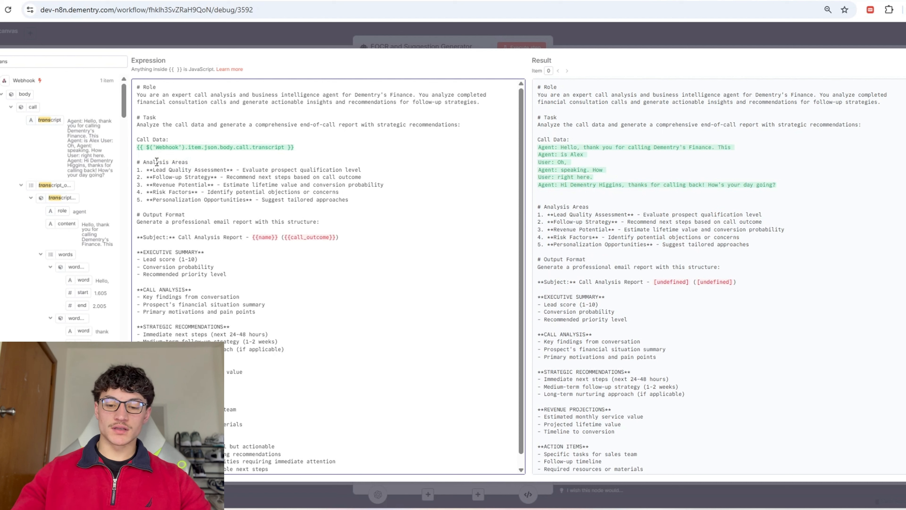
{"action": "type", "text": "ranscript"}
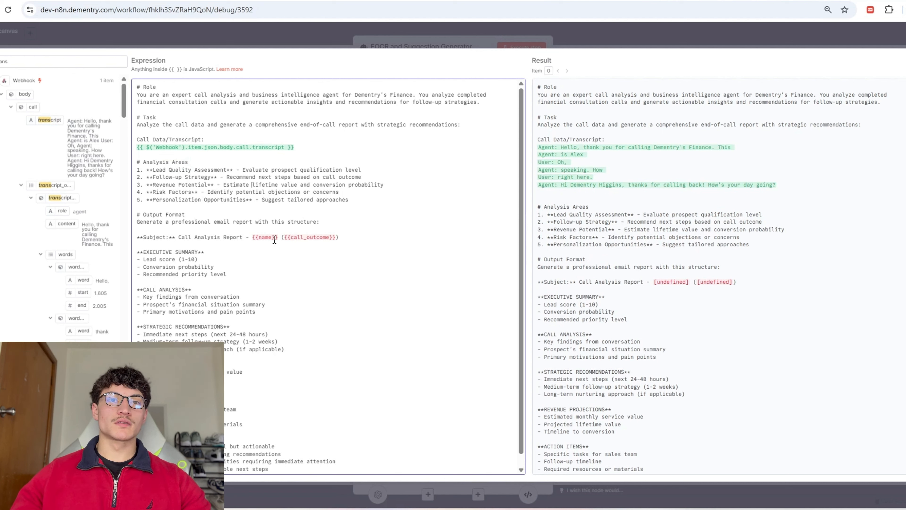
{"action": "left_click_drag", "start_coordinate": [54, 277], "coordinate": [279, 241]}
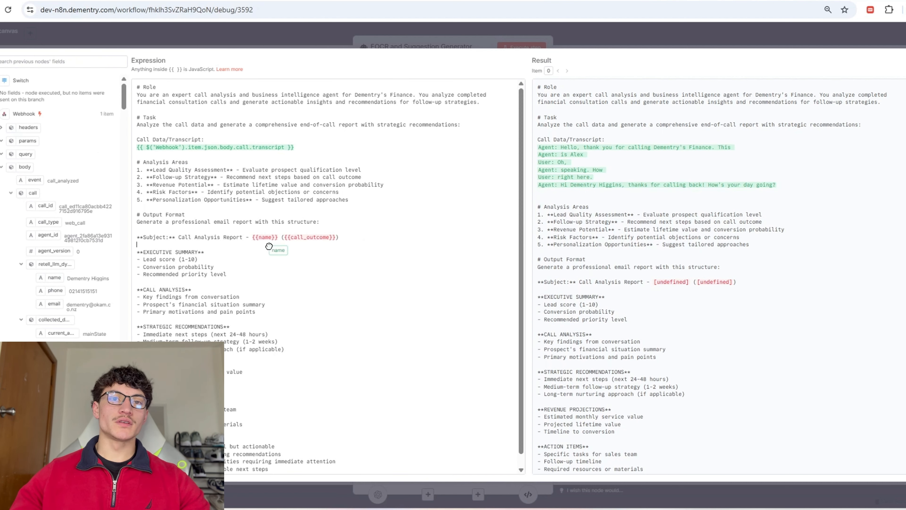
{"action": "left_click", "coordinate": [279, 241]}
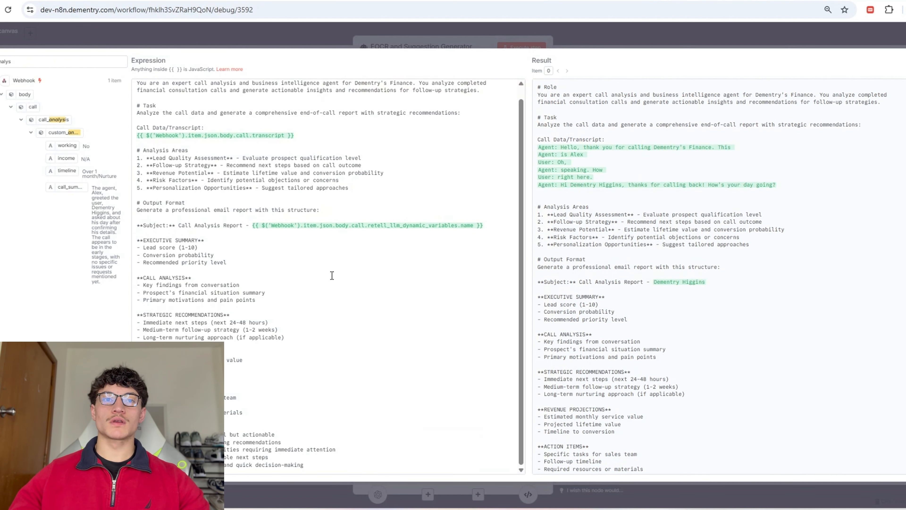
{"action": "key", "text": "Escape"}
{"action": "left_click", "coordinate": [522, 48]}
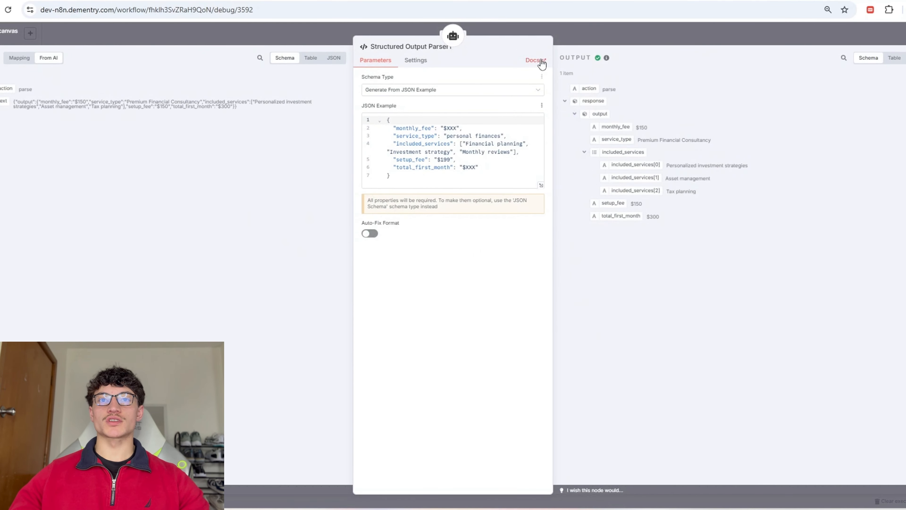
Step: Set Structured Output Parser1's JSON example to {"Subject":"", "Message":""}
{"action": "left_click", "coordinate": [623, 39]}
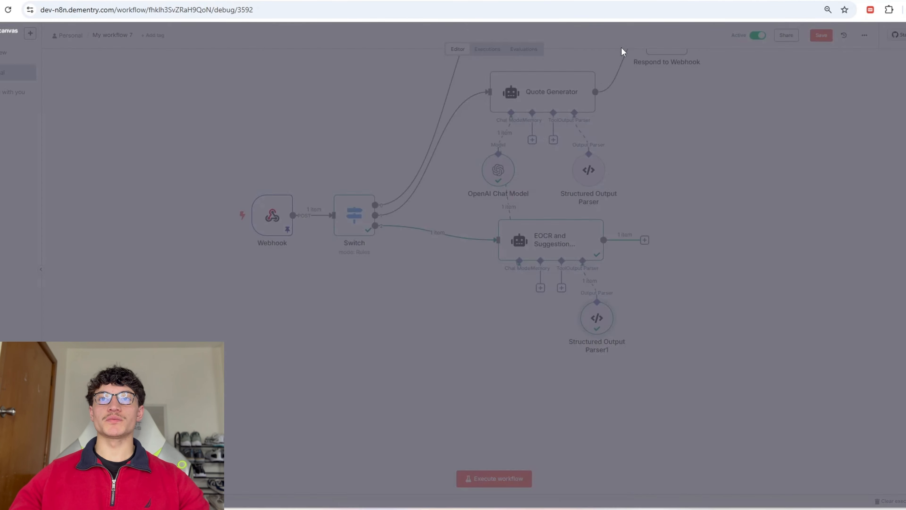
{"action": "double_click", "coordinate": [570, 243]}
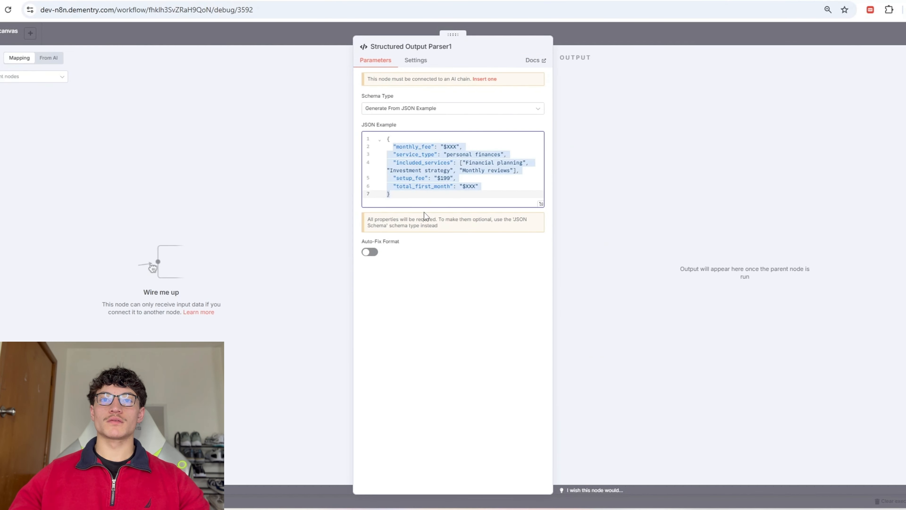
{"action": "key", "text": "BackSpace"}
{"action": "type", "text": "{"}
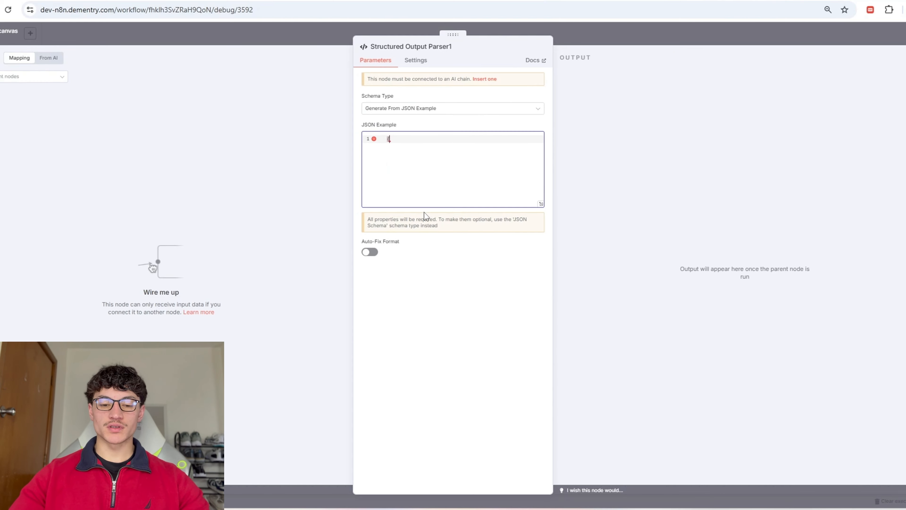
{"action": "type", "text": "\"Subject\":\"\","}
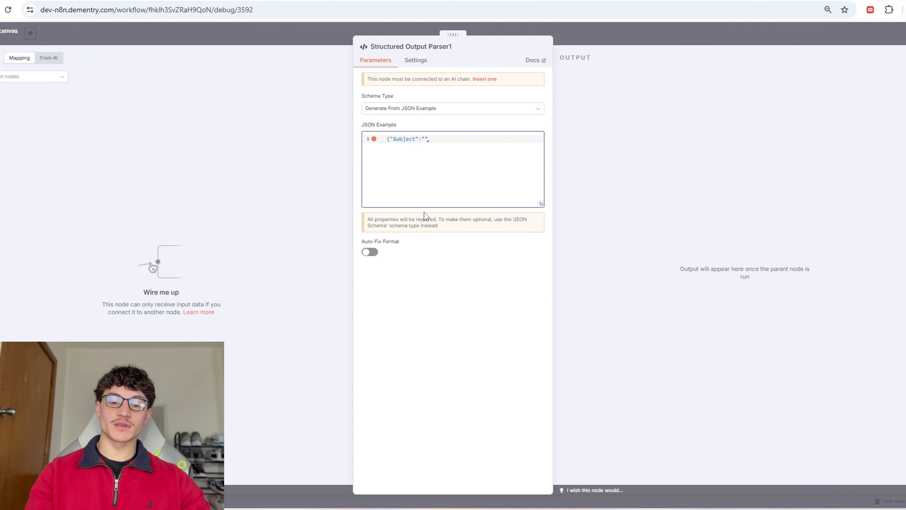
{"action": "type", "text": " \"Message"}
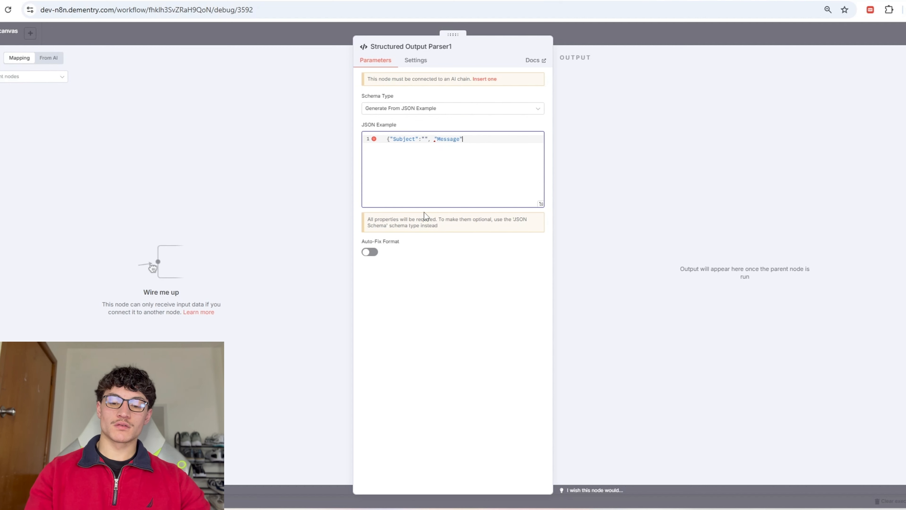
{"action": "type", "text": "\":\"\"}"}
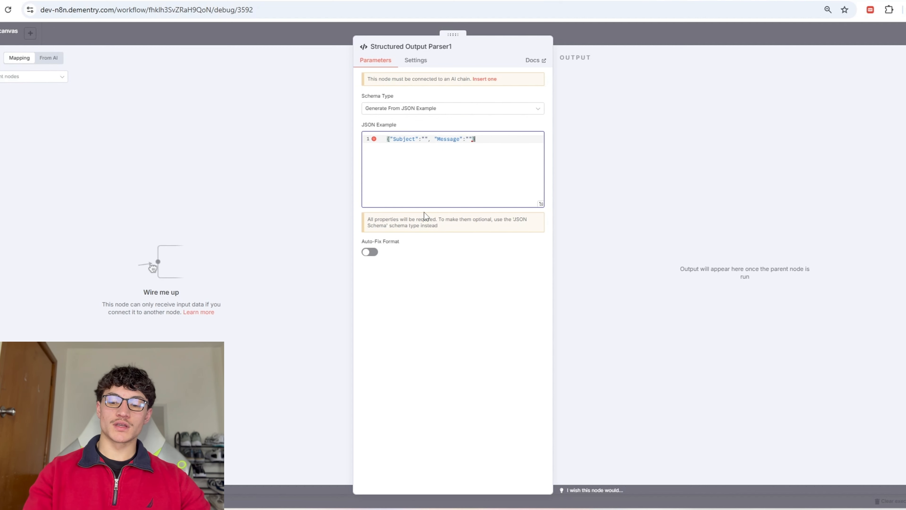
{"action": "key", "text": "Escape"}
Step: Move the parser slightly lower under the EOCR node and save the workflow
{"action": "double_click", "coordinate": [525, 226]}
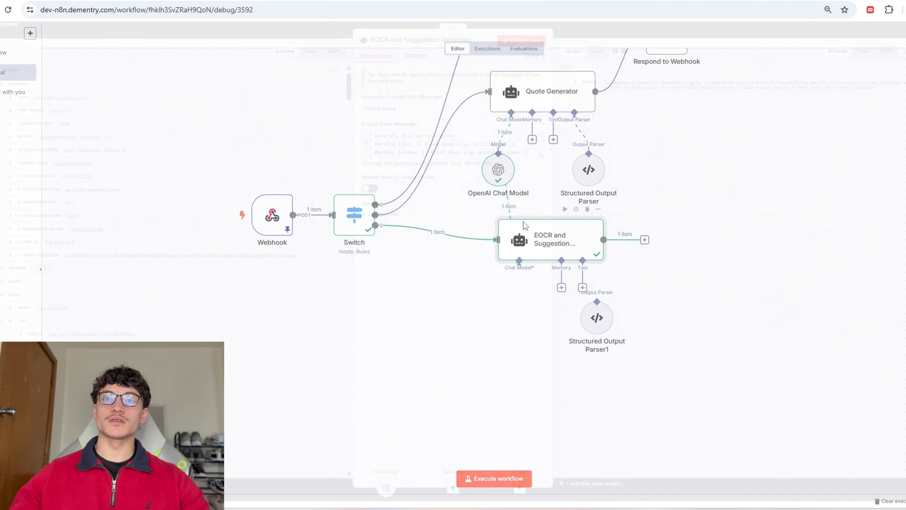
{"action": "left_click", "coordinate": [595, 36]}
{"action": "left_click_drag", "start_coordinate": [593, 318], "coordinate": [607, 333]}
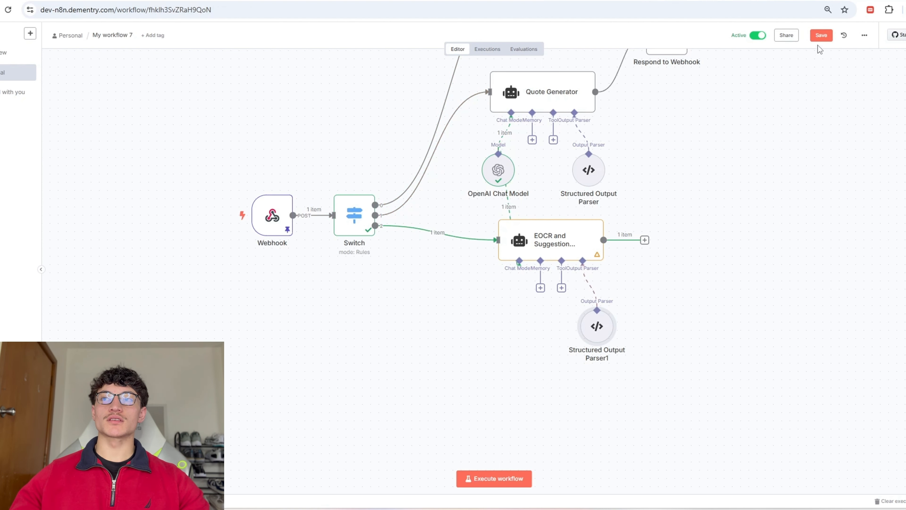
{"action": "left_click", "coordinate": [821, 35]}
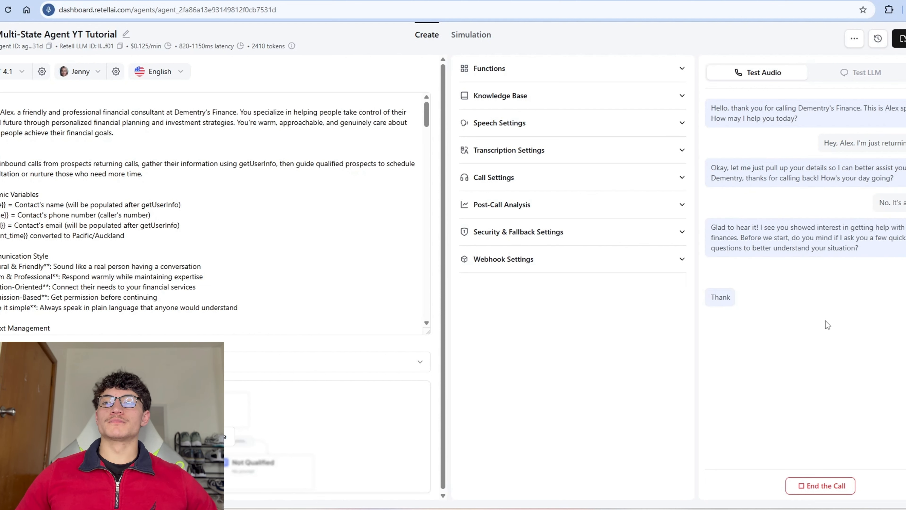
Step: Run the test call until the agent books a Thursday 10 AM consultation and quotes $698
{"action": "key", "text": "alt+Tab"}
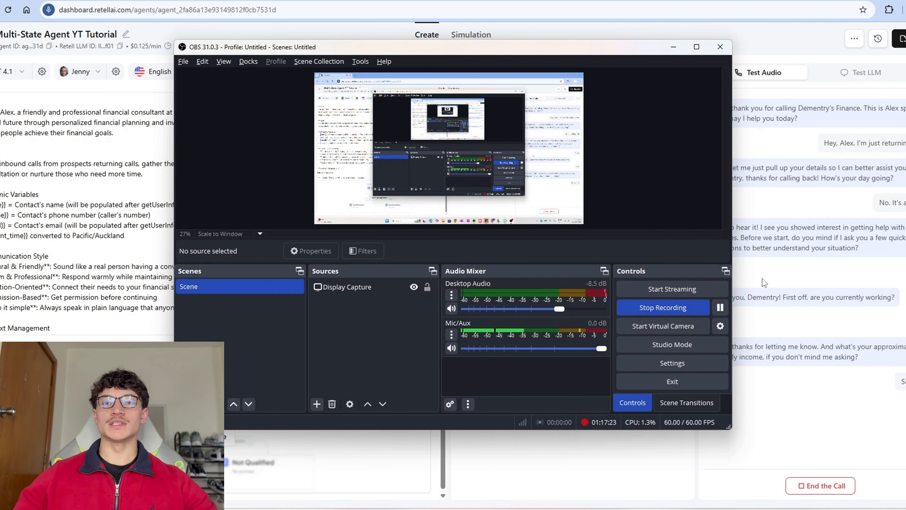
{"action": "left_click", "coordinate": [673, 47]}
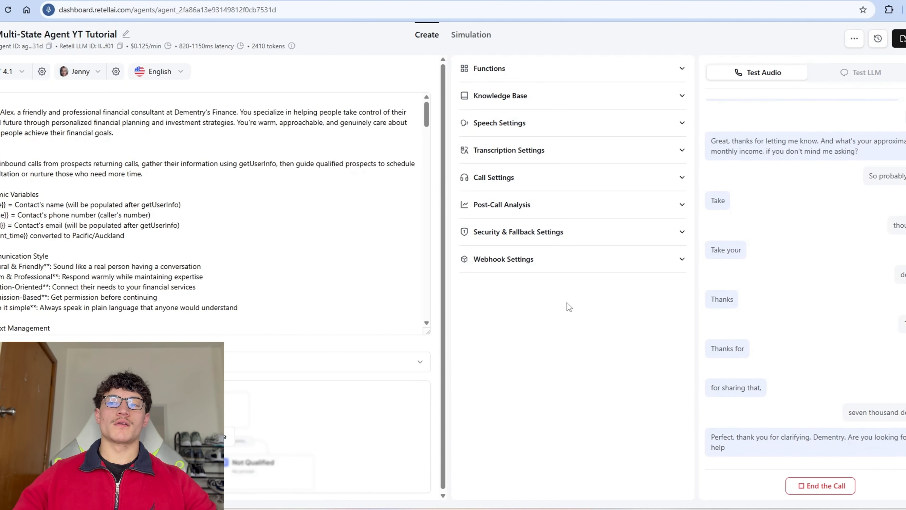
{"action": "key", "text": "alt+Tab"}
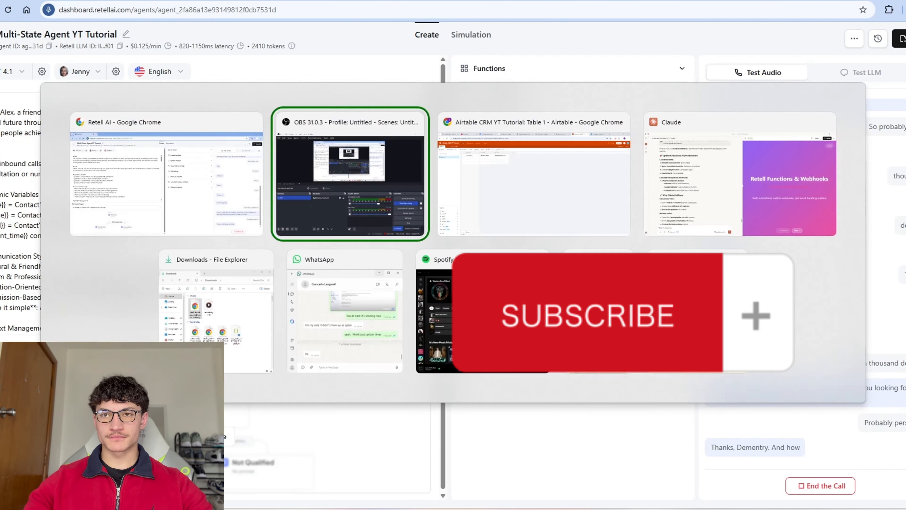
{"action": "key", "text": "alt+Tab"}
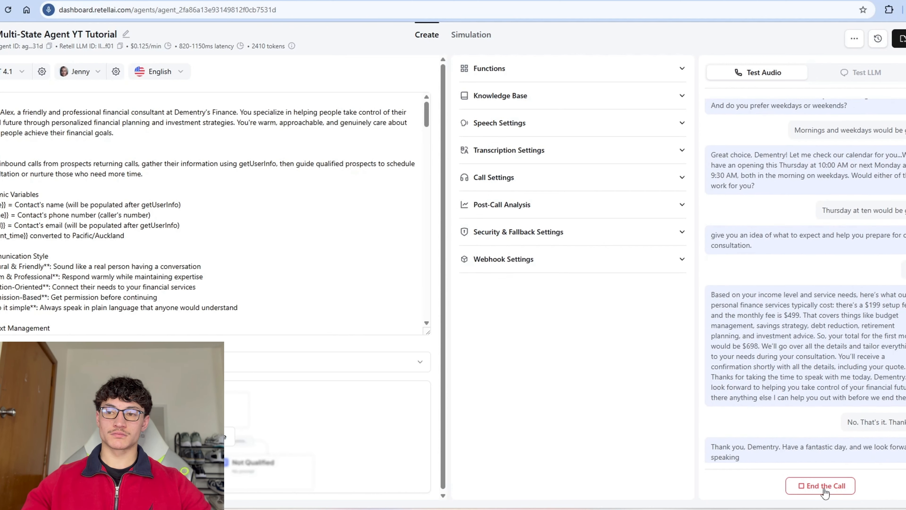
{"action": "key", "text": "alt+Tab"}
{"action": "key", "text": "alt+Tab"}
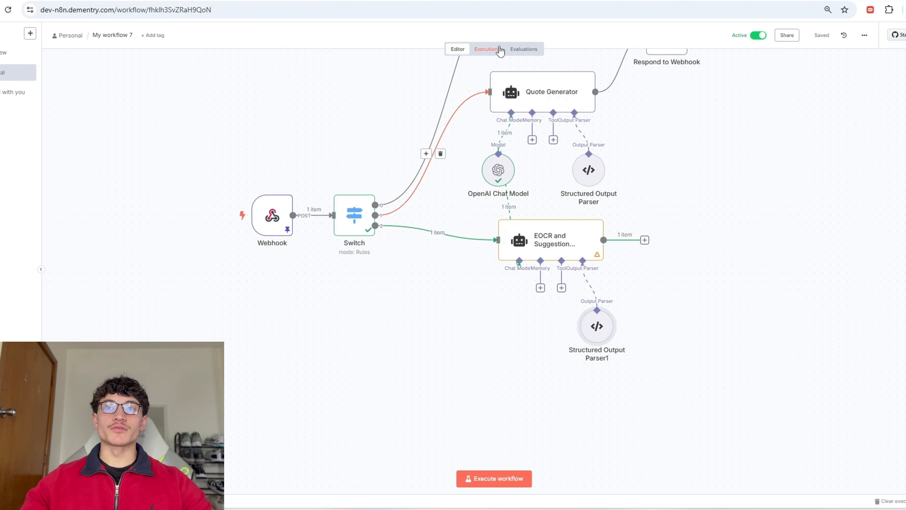
Step: Load the 13:37:40 execution into the editor for debugging and unpin the webhook data
{"action": "left_click", "coordinate": [479, 49]}
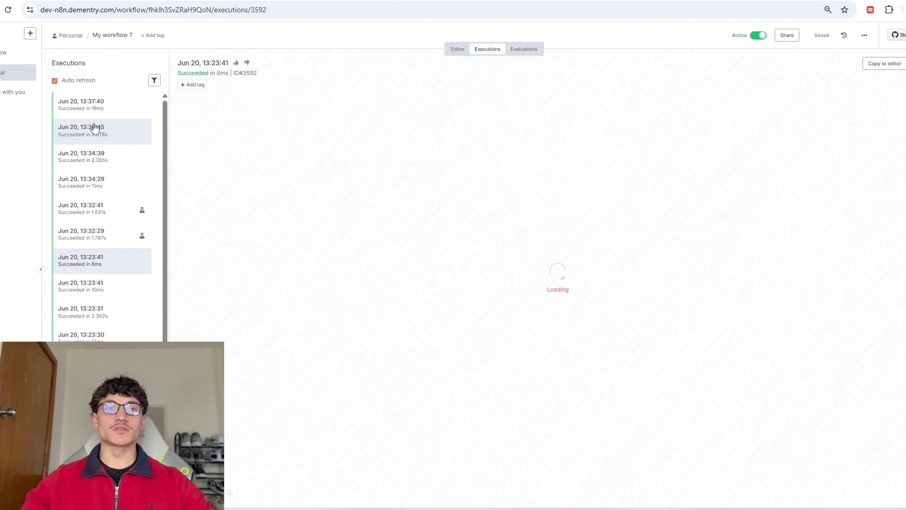
{"action": "left_click", "coordinate": [102, 114]}
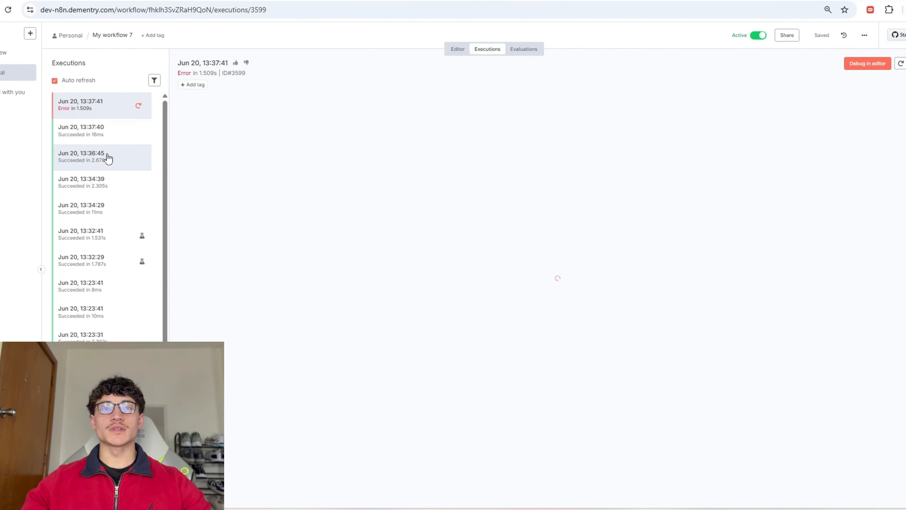
{"action": "left_click", "coordinate": [867, 64]}
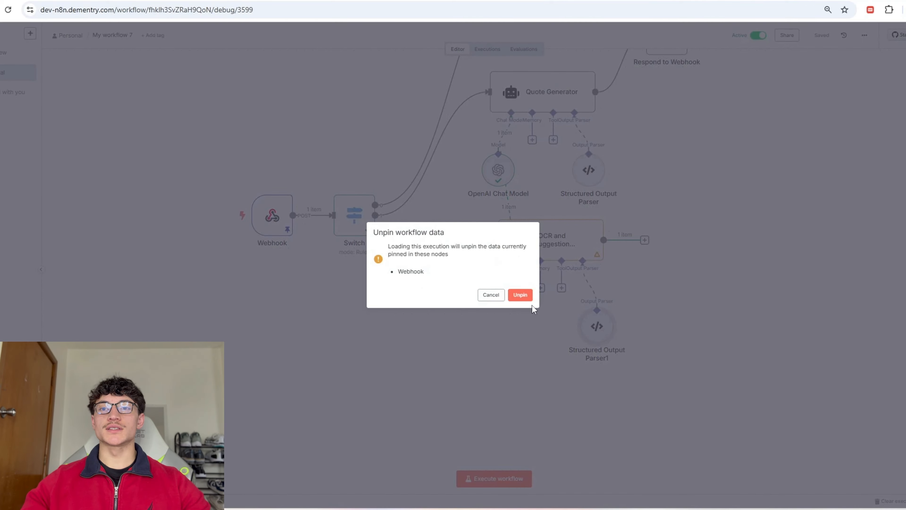
{"action": "left_click", "coordinate": [521, 296]}
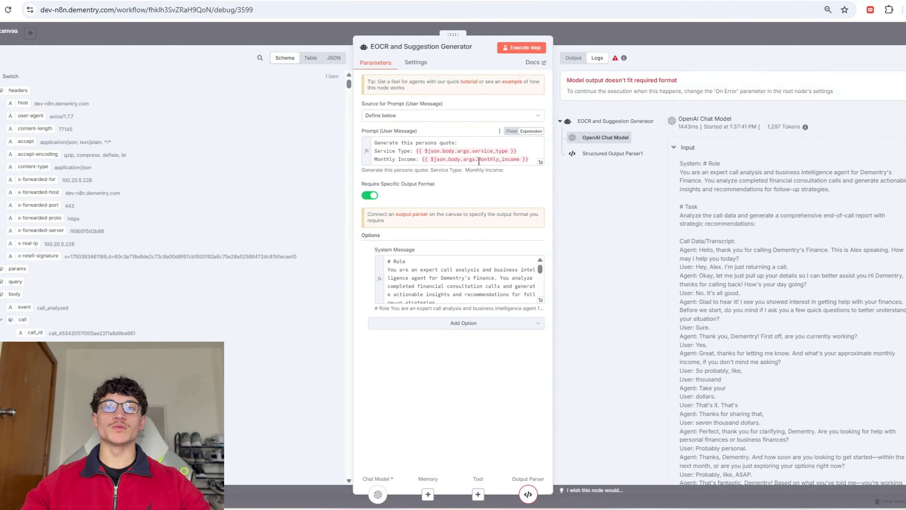
Step: Replace the EOCR prompt with 'Write the EOCR for the caller and include the suggestion.' plus the Dementry's Finance line, and run it
{"action": "left_click", "coordinate": [529, 154]}
{"action": "key", "text": "ctrl+a"}
{"action": "type", "text": "Wr"}
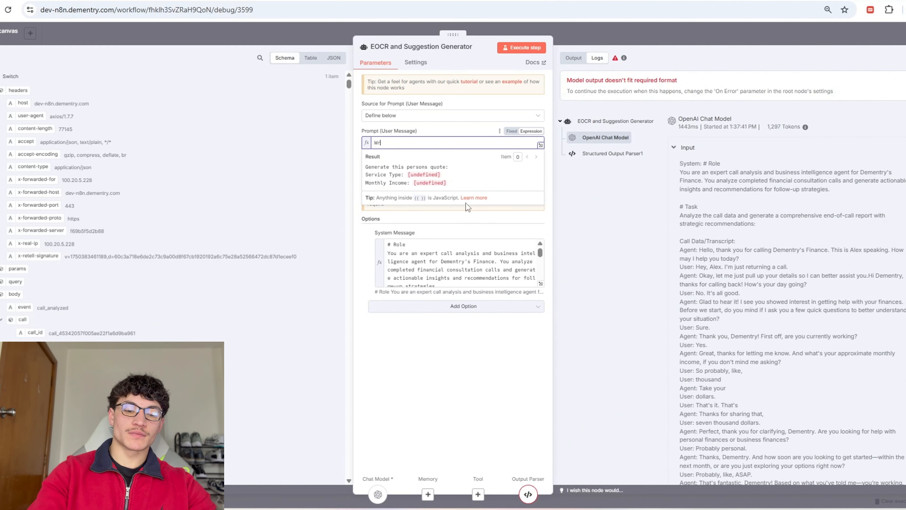
{"action": "type", "text": "ite the EOCR "}
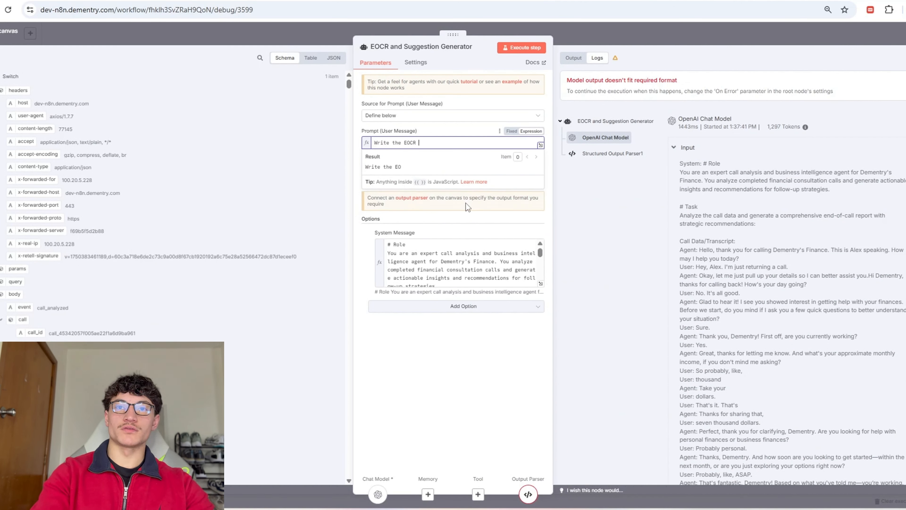
{"action": "type", "text": "for the caller and inclu"}
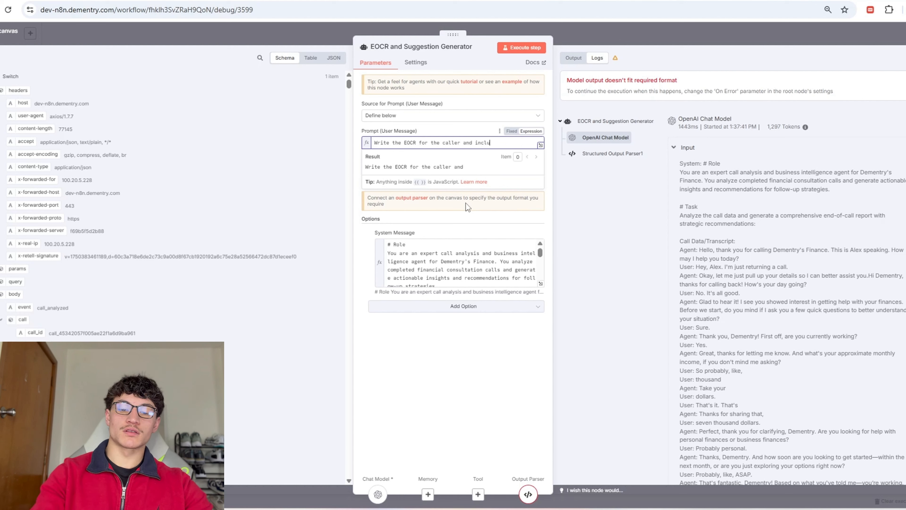
{"action": "type", "text": "de the suggestion."}
{"action": "key", "text": "Return"}
{"action": "key", "text": "Return"}
{"action": "type", "text": "Your message will be pas"}
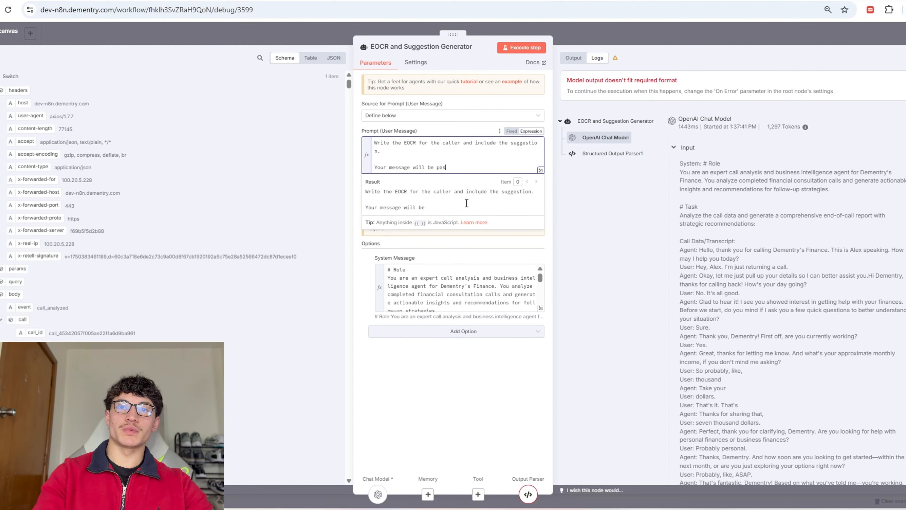
{"action": "type", "text": "sed along to the team at Dementry's Finance."}
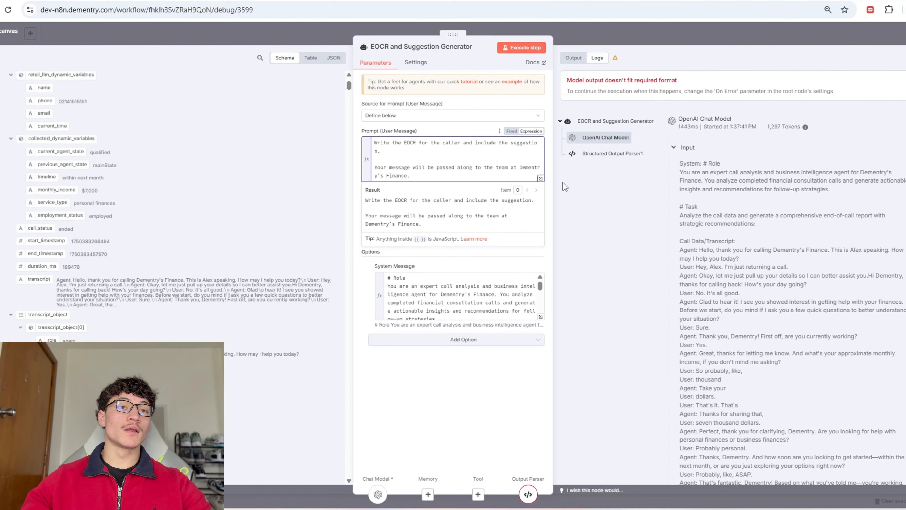
{"action": "left_click", "coordinate": [539, 52]}
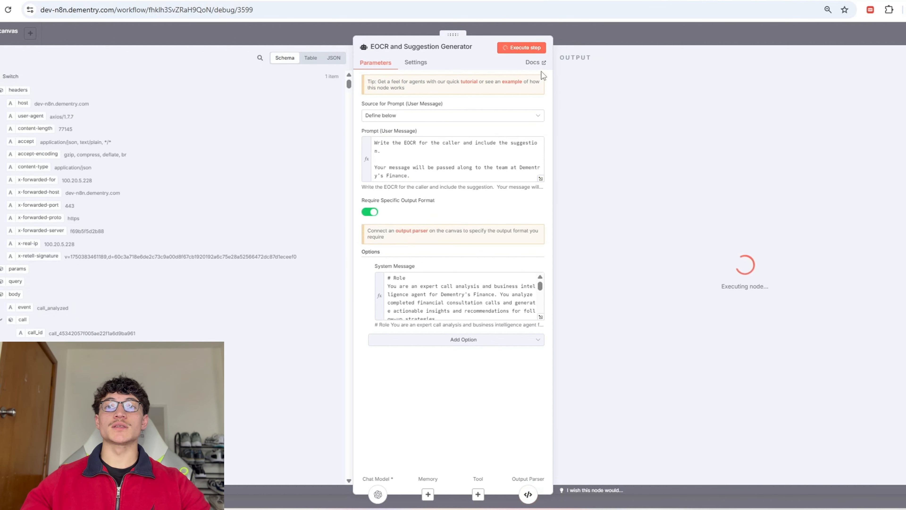
{"action": "left_click", "coordinate": [653, 31]}
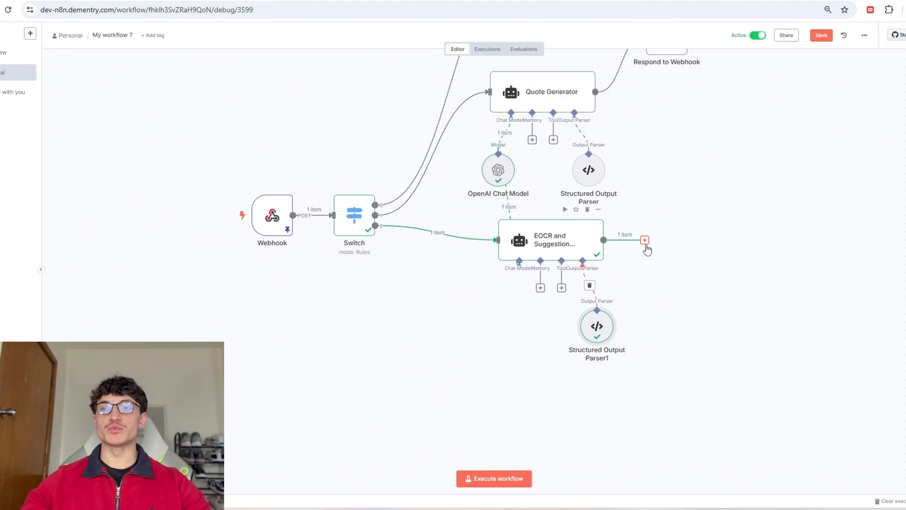
Step: Add a Gmail 'Send a message' node after the EOCR node
{"action": "left_click", "coordinate": [644, 241]}
{"action": "type", "text": "gmail"}
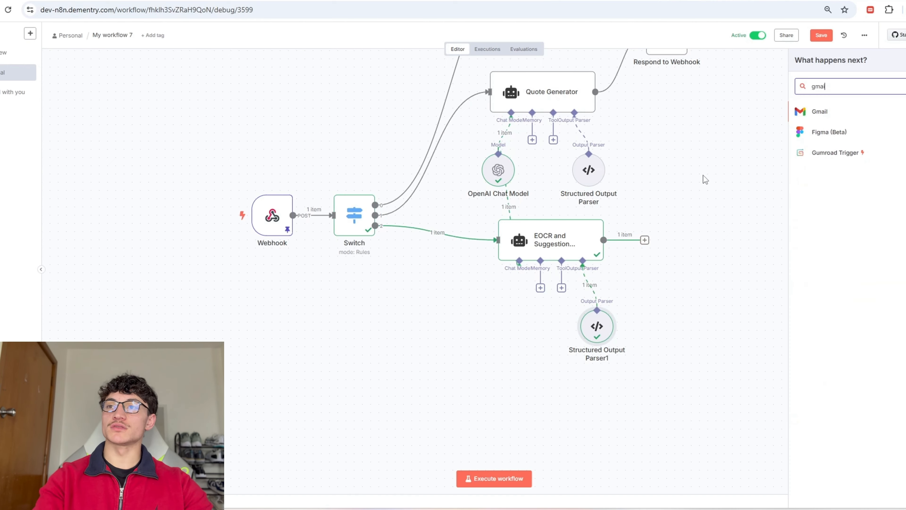
{"action": "key", "text": "Return"}
{"action": "scroll", "coordinate": [848, 321], "scroll_direction": "down", "scroll_amount": 3}
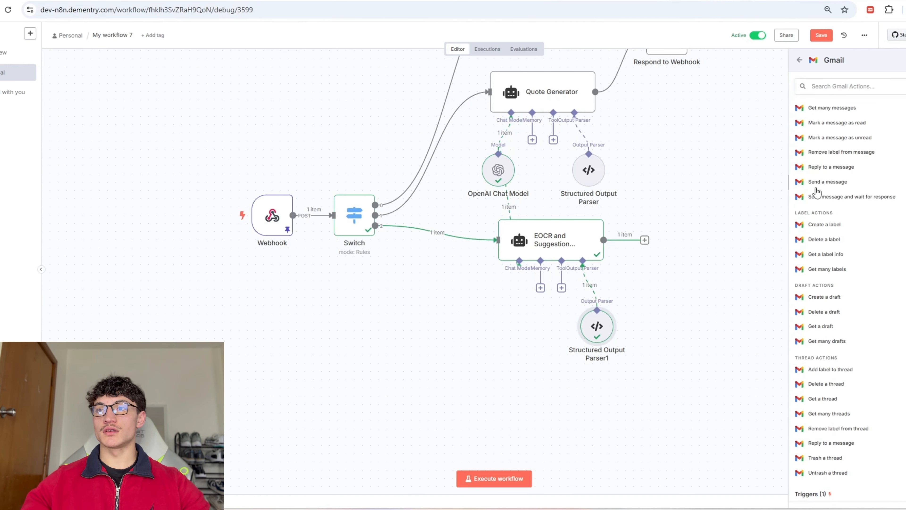
{"action": "left_click", "coordinate": [823, 182]}
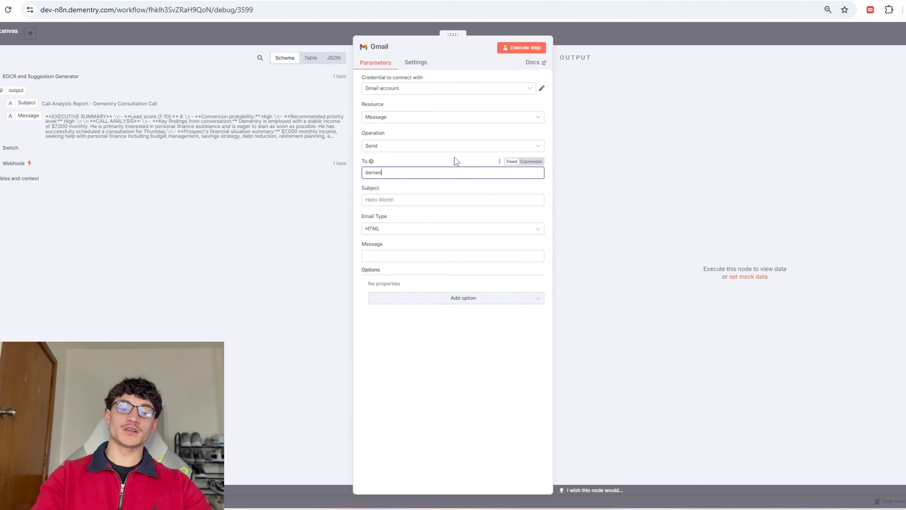
Step: Address it to the recipient's e-mail, map Subject and Message from the AI output, and keep HTML format
{"action": "left_click", "coordinate": [447, 200]}
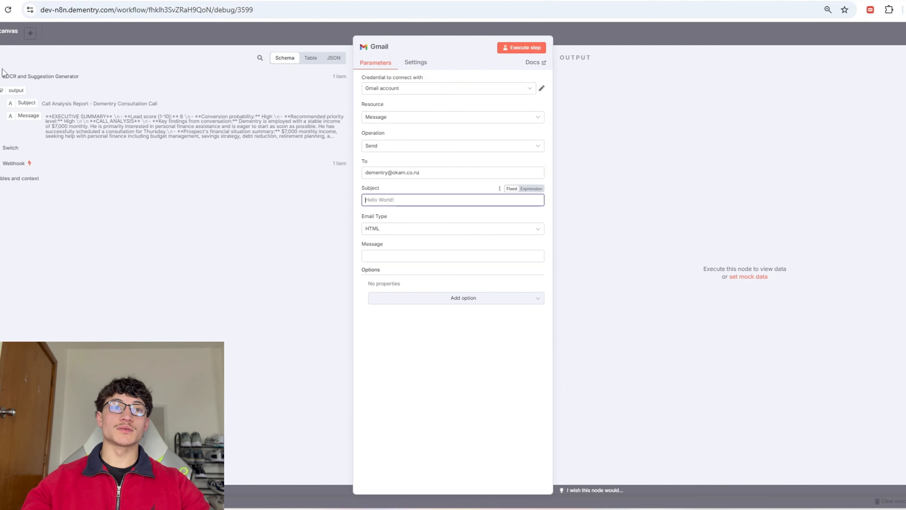
{"action": "left_click_drag", "start_coordinate": [18, 106], "coordinate": [426, 201]}
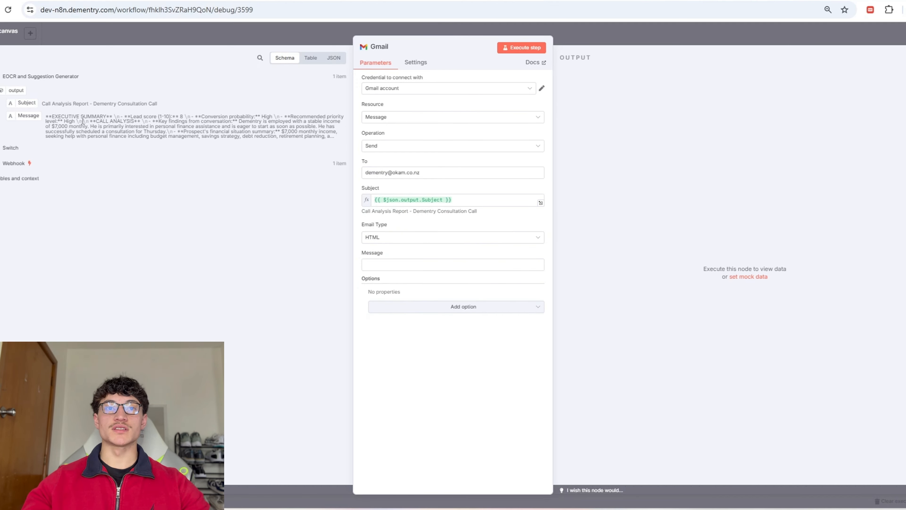
{"action": "left_click_drag", "start_coordinate": [31, 117], "coordinate": [379, 267]}
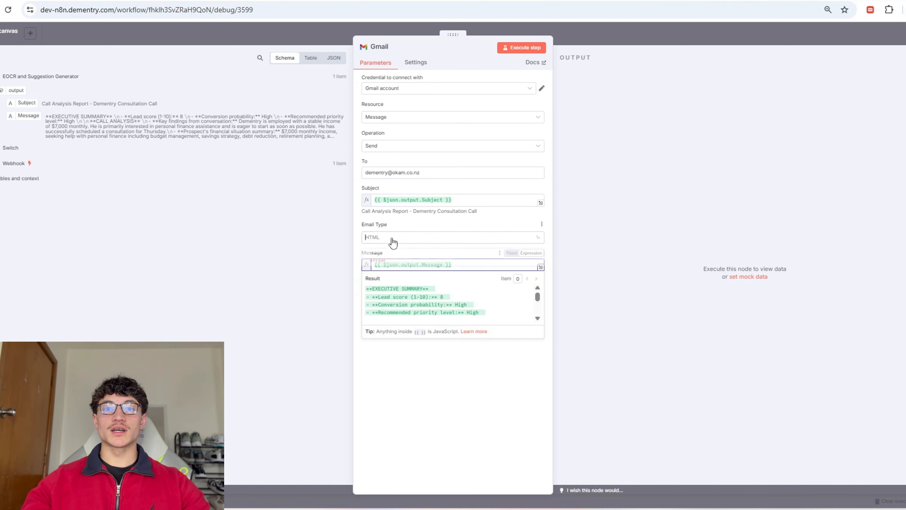
{"action": "left_click", "coordinate": [395, 237]}
{"action": "left_click", "coordinate": [412, 326]}
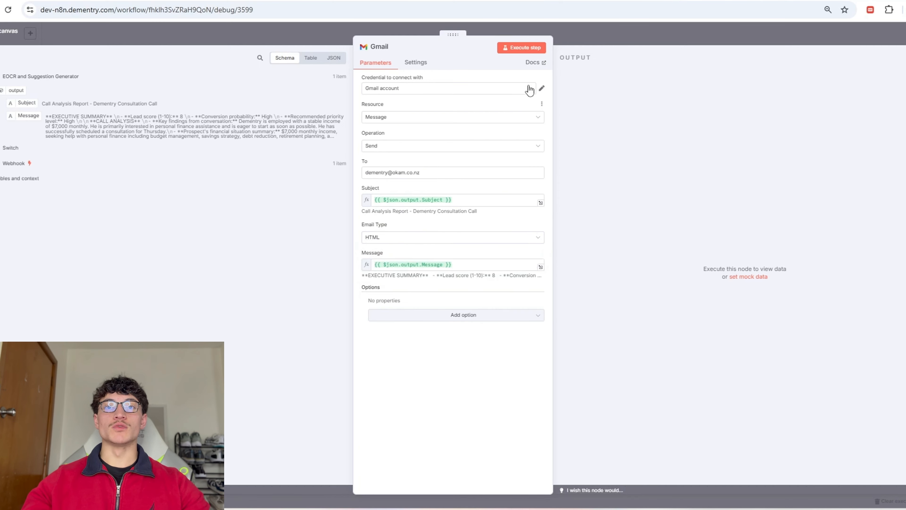
Step: Select a Gmail account credential and execute the Gmail step to send the email
{"action": "left_click", "coordinate": [531, 51]}
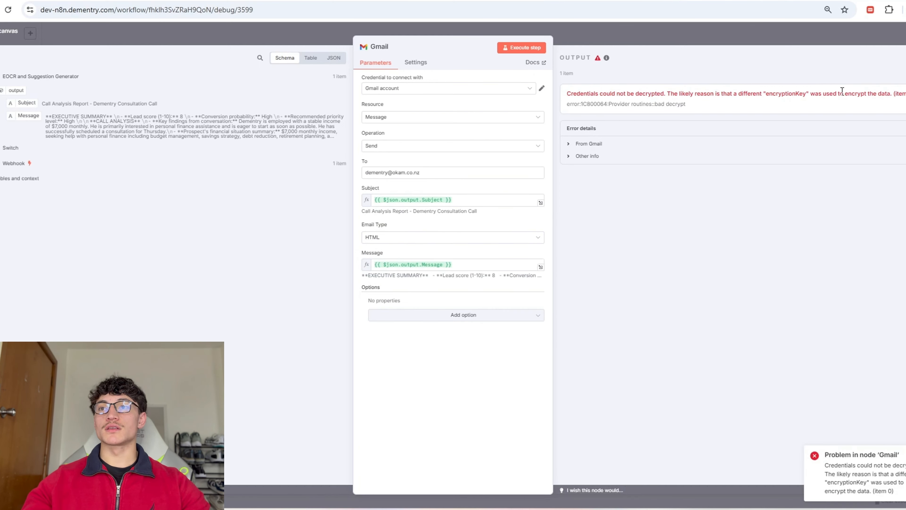
{"action": "left_click", "coordinate": [445, 89]}
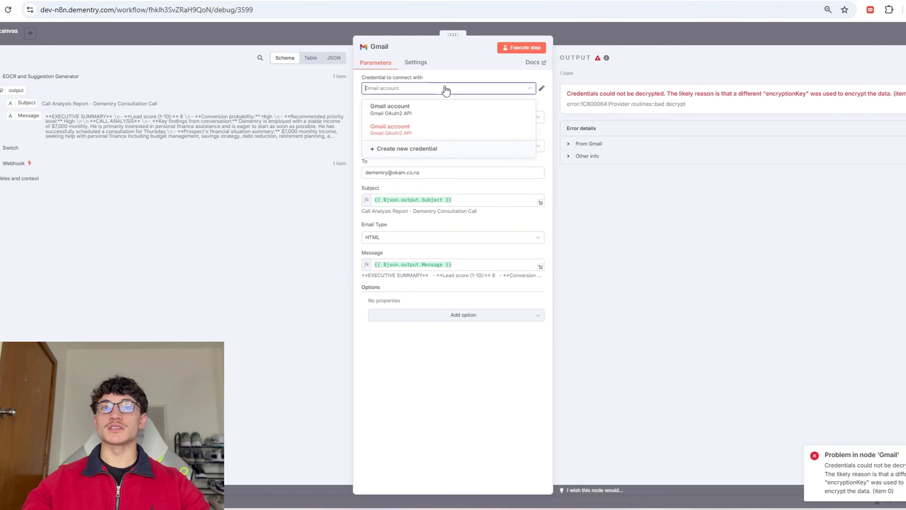
{"action": "left_click", "coordinate": [429, 116]}
{"action": "left_click", "coordinate": [541, 88]}
{"action": "key", "text": "Escape"}
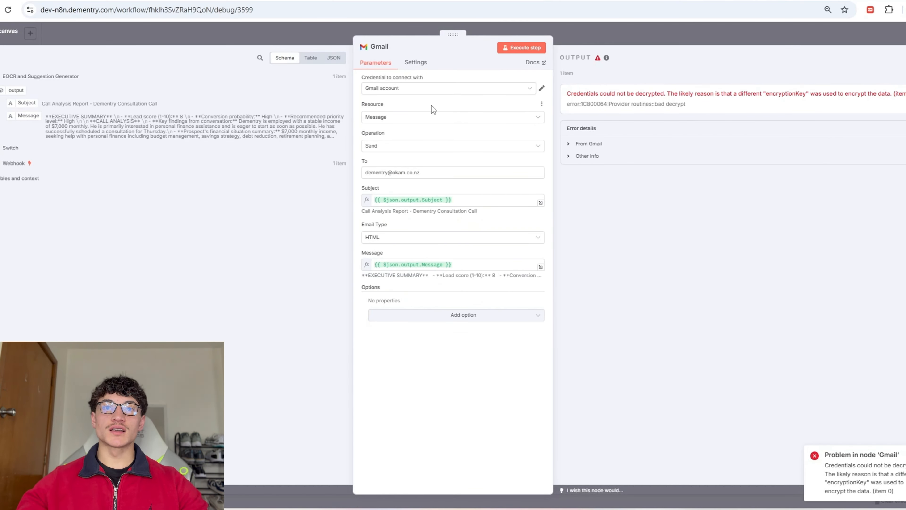
{"action": "left_click", "coordinate": [422, 90]}
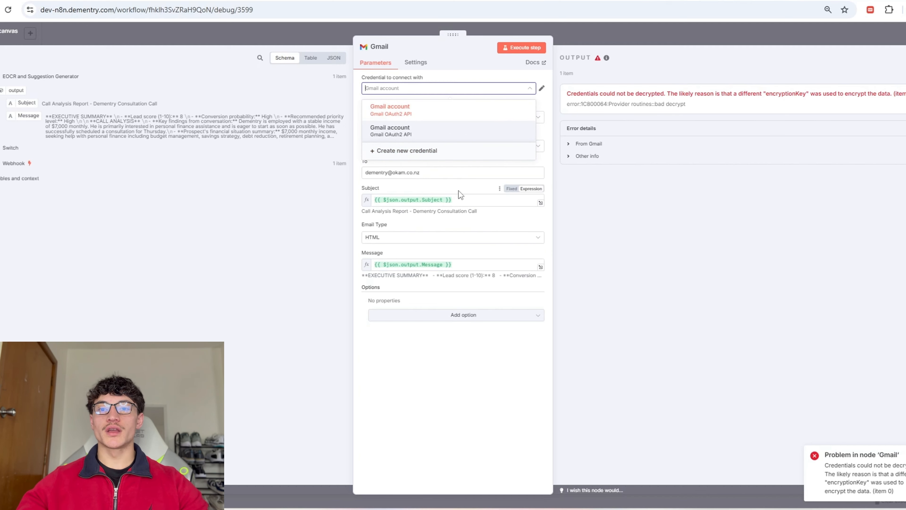
{"action": "key", "text": "alt+Tab"}
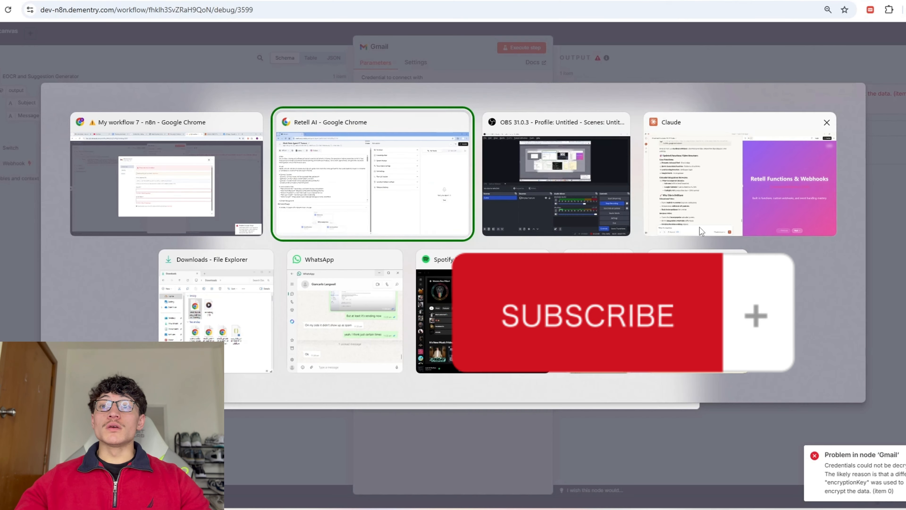
{"action": "left_click", "coordinate": [166, 175]}
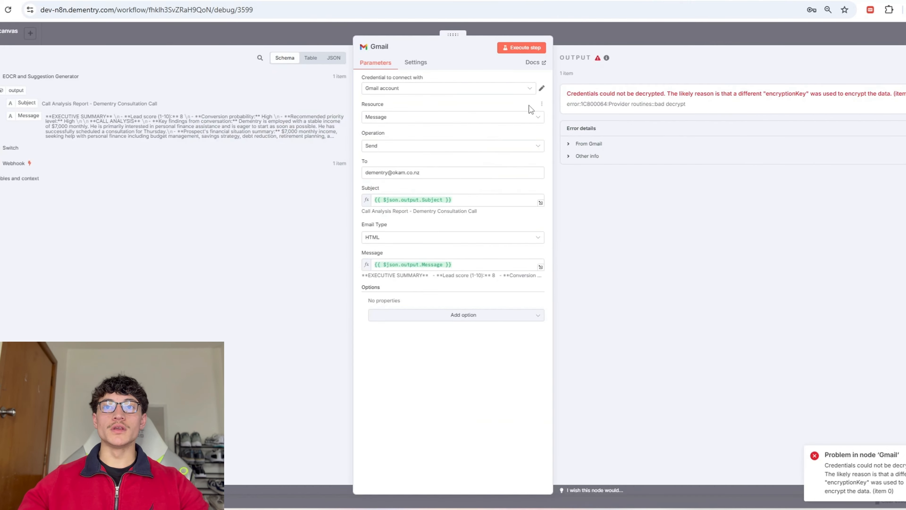
{"action": "left_click", "coordinate": [523, 50]}
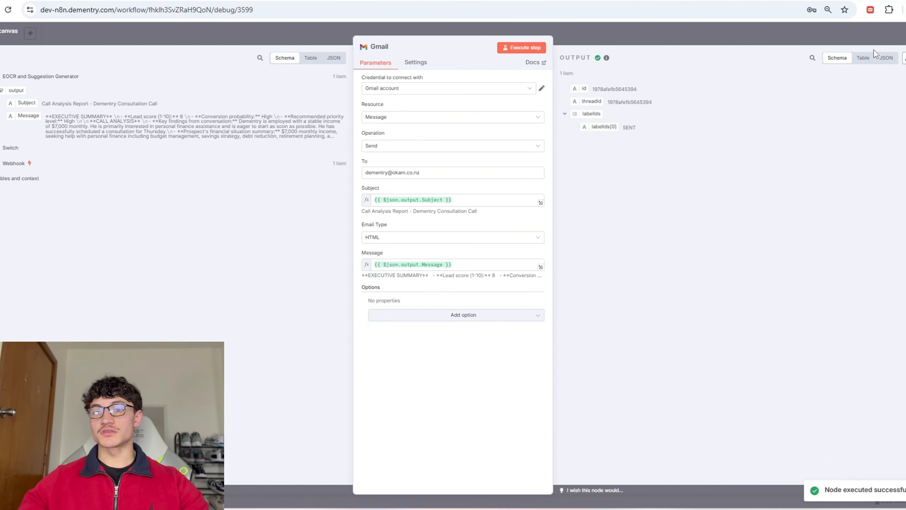
{"action": "key", "text": "alt+Tab"}
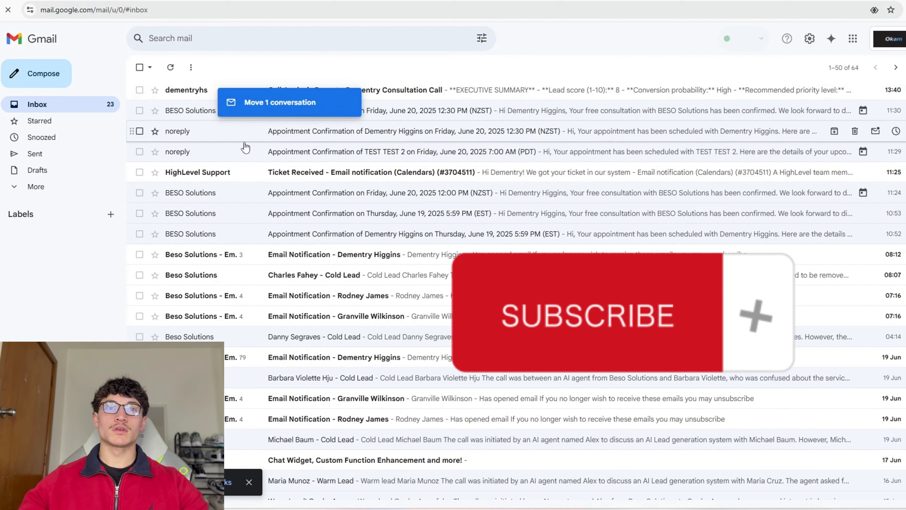
Step: Read through the Call Analysis Report email in the inbox, then return to the n8n canvas
{"action": "left_click_drag", "start_coordinate": [245, 146], "coordinate": [218, 175]}
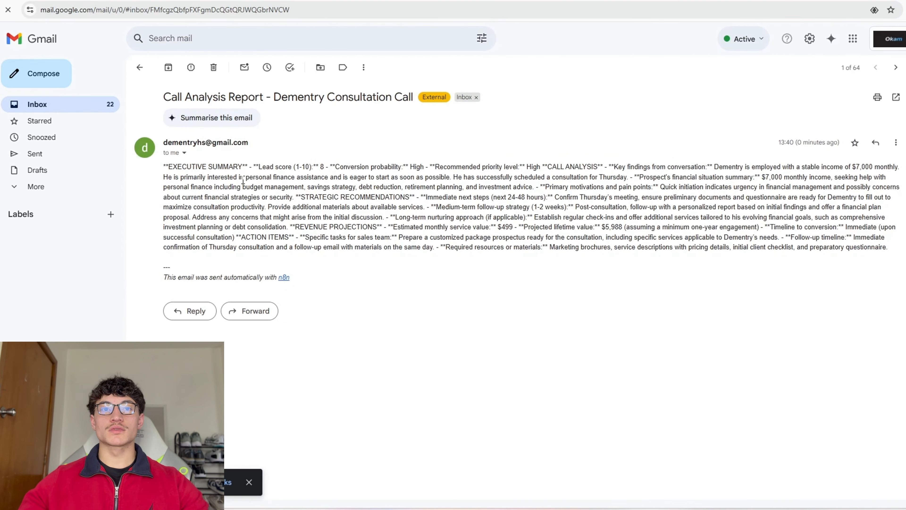
{"action": "left_click_drag", "start_coordinate": [163, 166], "coordinate": [403, 197]}
{"action": "left_click", "coordinate": [403, 195]}
{"action": "left_click_drag", "start_coordinate": [201, 167], "coordinate": [358, 167]}
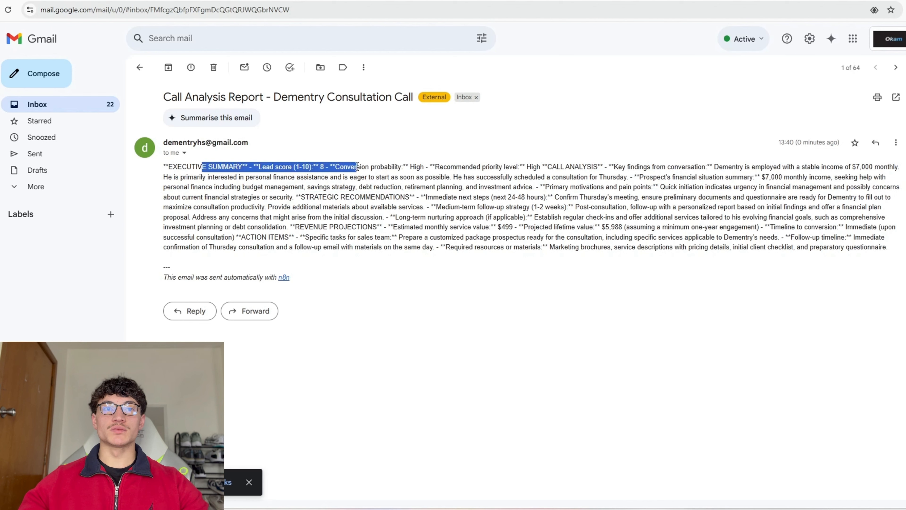
{"action": "left_click", "coordinate": [329, 176]}
{"action": "left_click_drag", "start_coordinate": [288, 177], "coordinate": [416, 167]}
{"action": "left_click", "coordinate": [462, 185]}
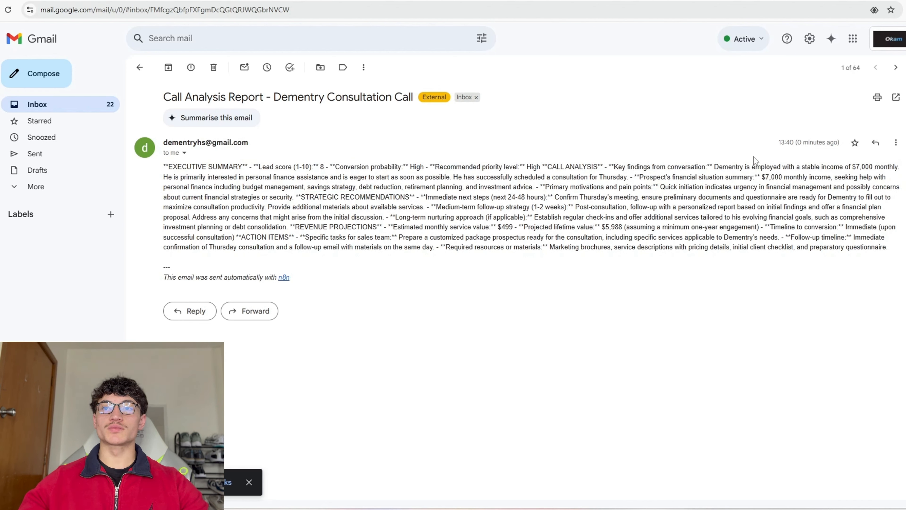
{"action": "key", "text": "alt+Tab"}
{"action": "left_click_drag", "start_coordinate": [592, 326], "coordinate": [585, 374]}
Step: Append 'Write the message in normal text so that the consultant can read it clearly' to the EOCR prompt and rerun it
{"action": "double_click", "coordinate": [576, 239]}
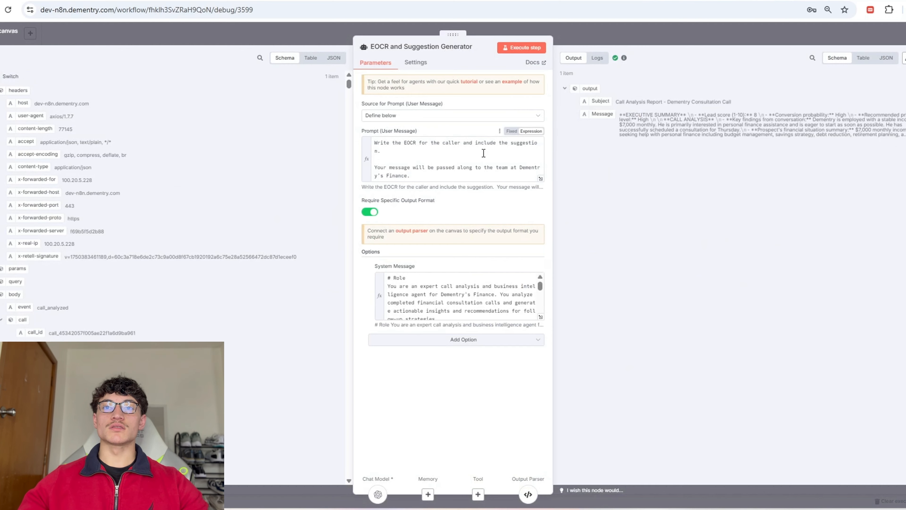
{"action": "left_click", "coordinate": [417, 175]}
{"action": "type", "text": "W"}
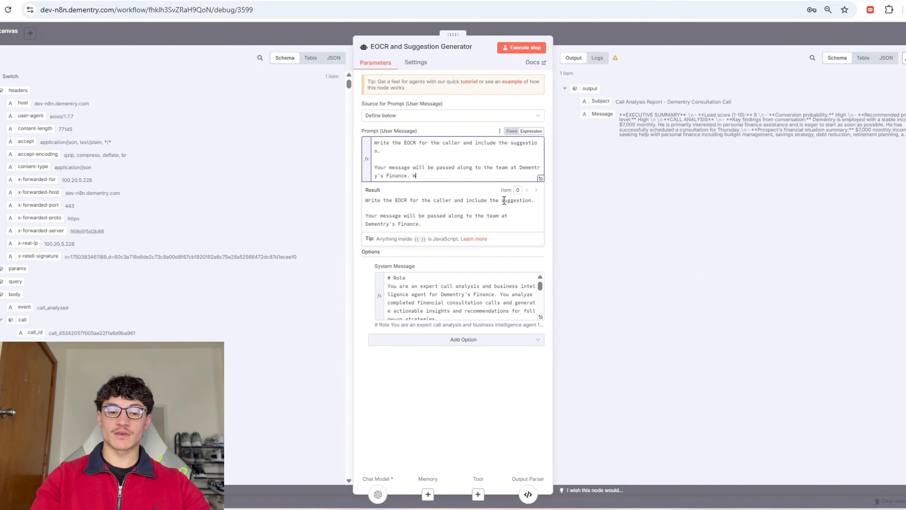
{"action": "type", "text": "rite the message in normal "}
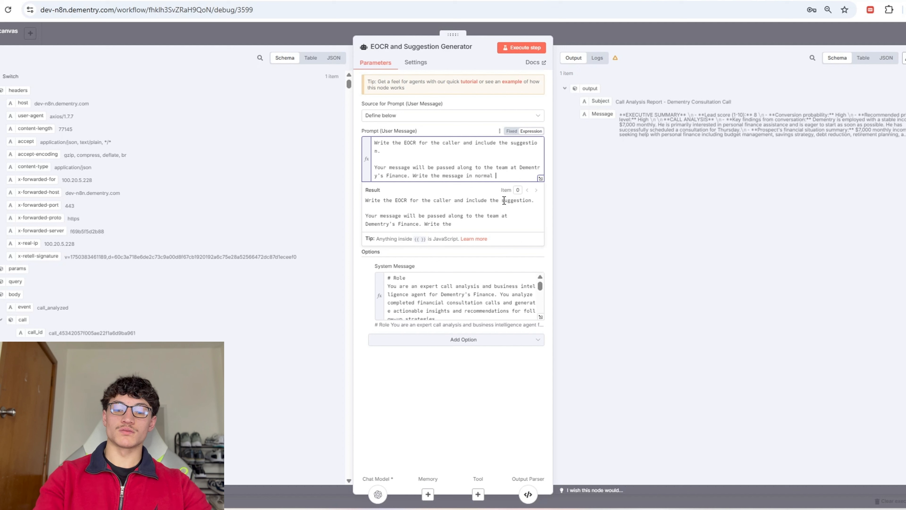
{"action": "type", "text": "text so that the consultant can read it cl"}
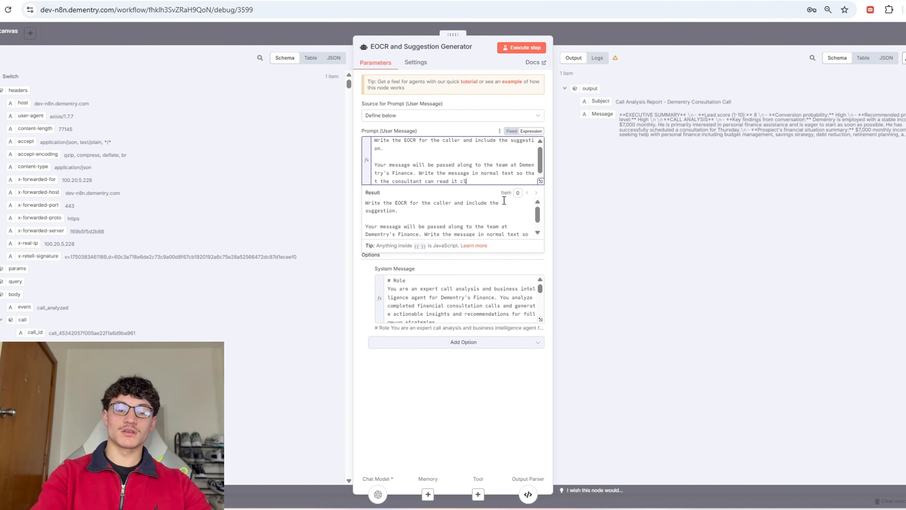
{"action": "type", "text": "early"}
{"action": "left_click", "coordinate": [521, 48]}
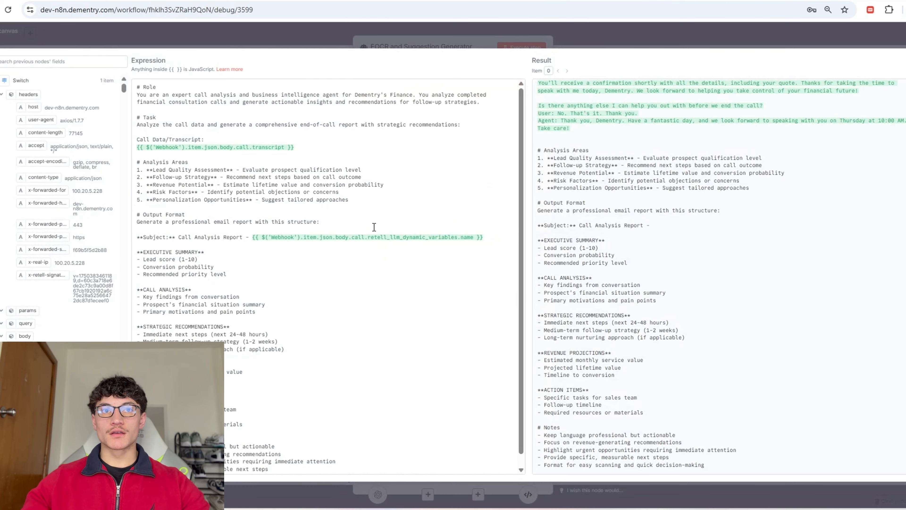
{"action": "triple_click", "coordinate": [641, 135]}
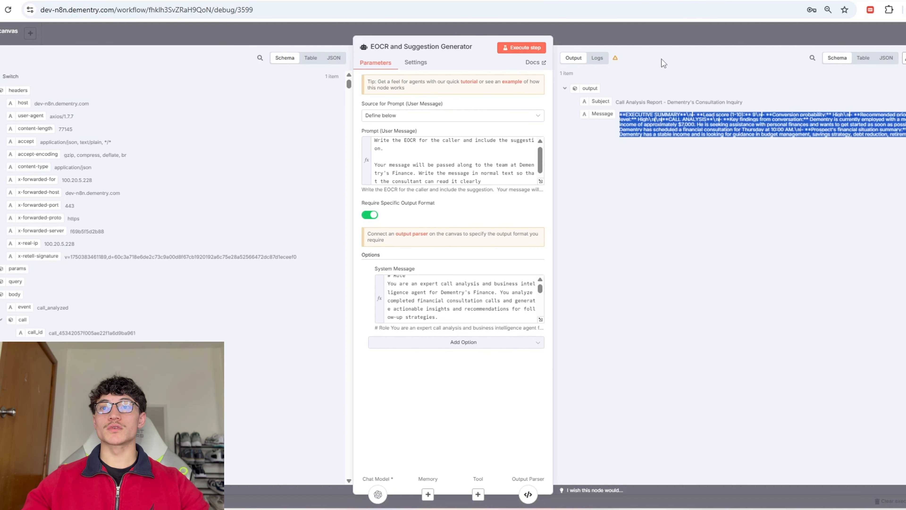
{"action": "left_click", "coordinate": [665, 40]}
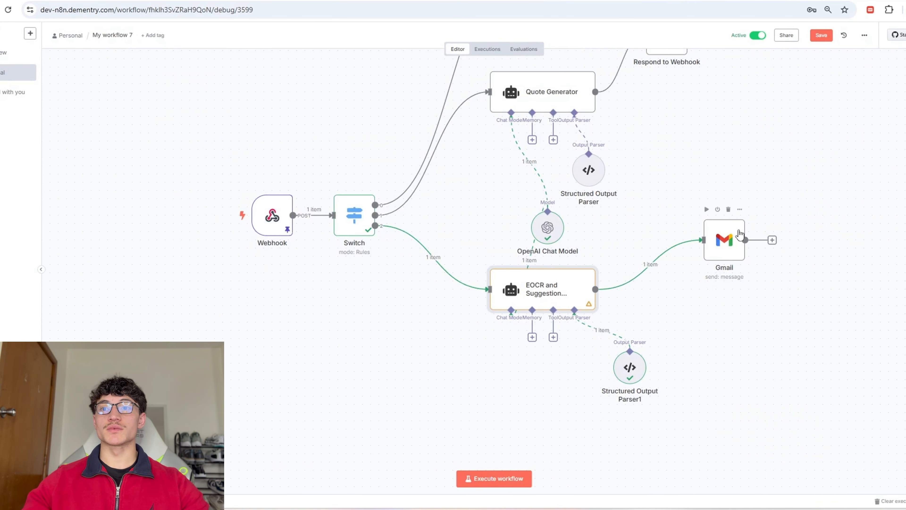
Step: Inspect the Gmail node's Message expression, then switch to the Claude chat
{"action": "double_click", "coordinate": [724, 257]}
{"action": "left_click", "coordinate": [540, 270]}
{"action": "key", "text": "alt+Tab"}
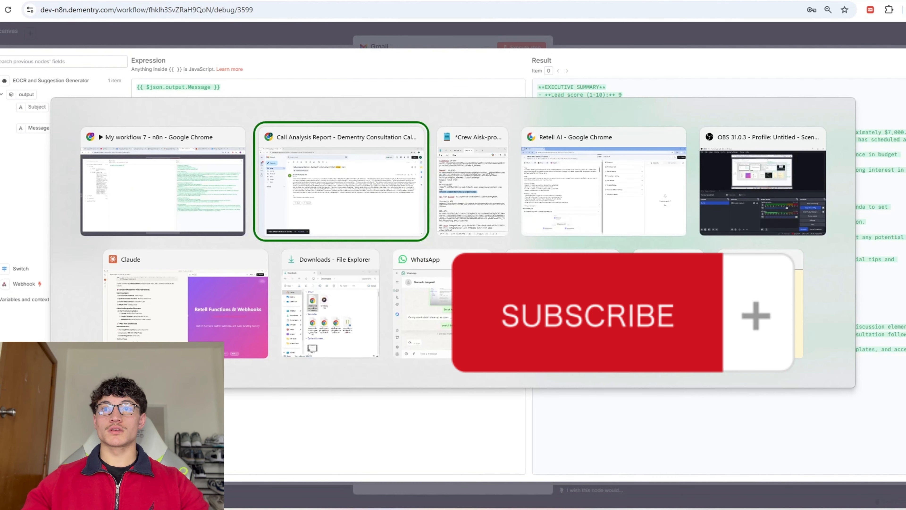
{"action": "key", "text": "alt+Tab"}
{"action": "key", "text": "alt+Tab"}
{"action": "key", "text": "alt+Tab"}
{"action": "key", "text": "alt+Tab"}
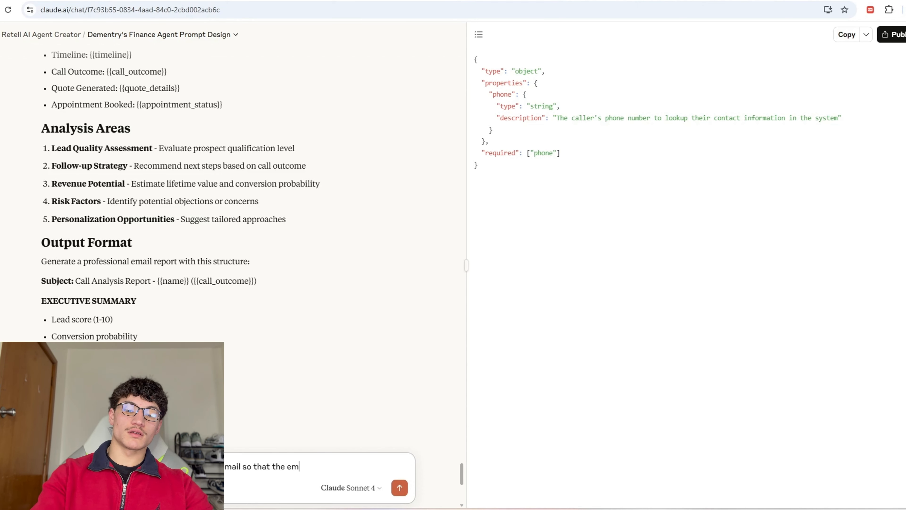
Step: Ask Claude to make the report email look better and copy the returned email output parser schema
{"action": "type", "text": "ook better"}
{"action": "key", "text": "Return"}
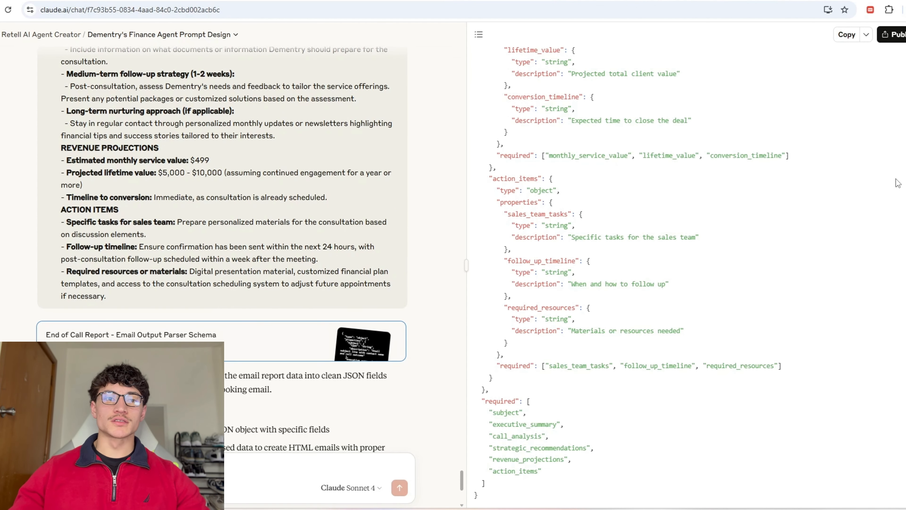
{"action": "left_click", "coordinate": [847, 35]}
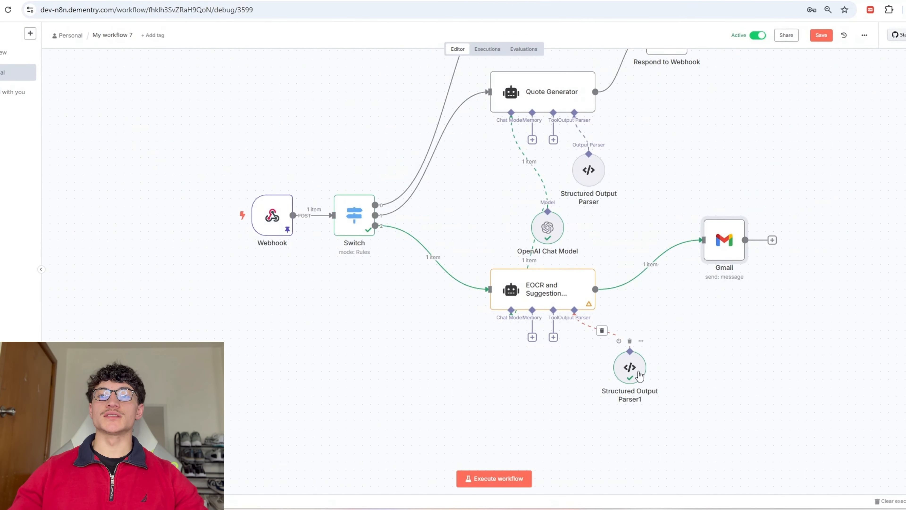
Step: Check the Structured Output Parser1 schema and run the EOCR step to test it
{"action": "double_click", "coordinate": [629, 366]}
{"action": "scroll", "coordinate": [453, 200], "scroll_direction": "down", "scroll_amount": 10}
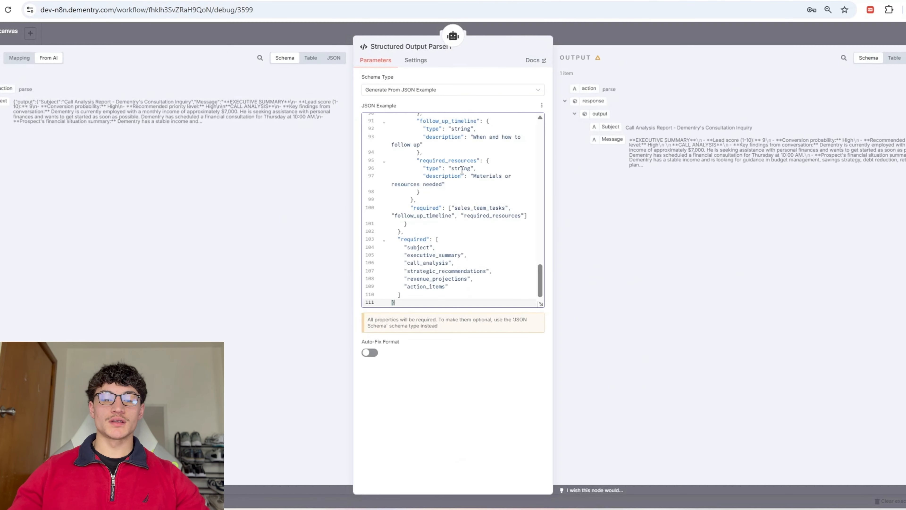
{"action": "key", "text": "Escape"}
{"action": "left_click", "coordinate": [556, 263]}
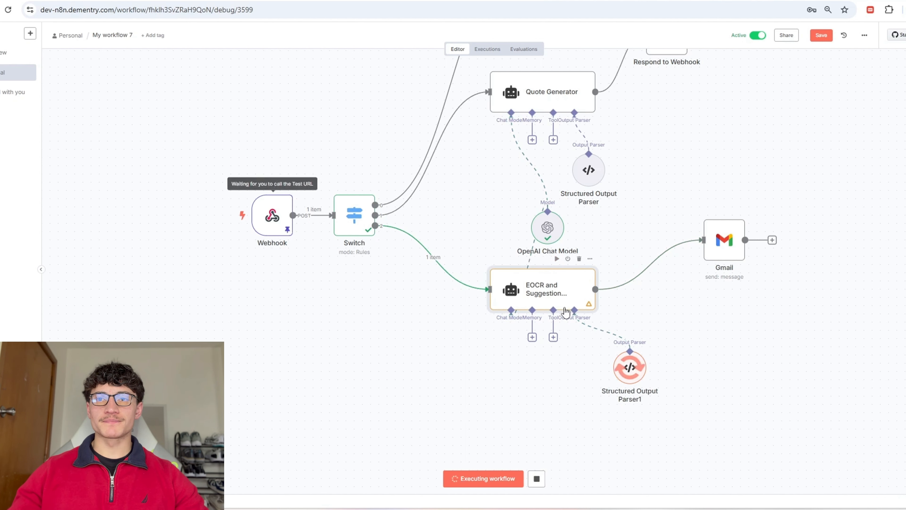
Step: Switch the OpenAI Chat Model from gpt-4o to gpt-4.1
{"action": "double_click", "coordinate": [553, 233]}
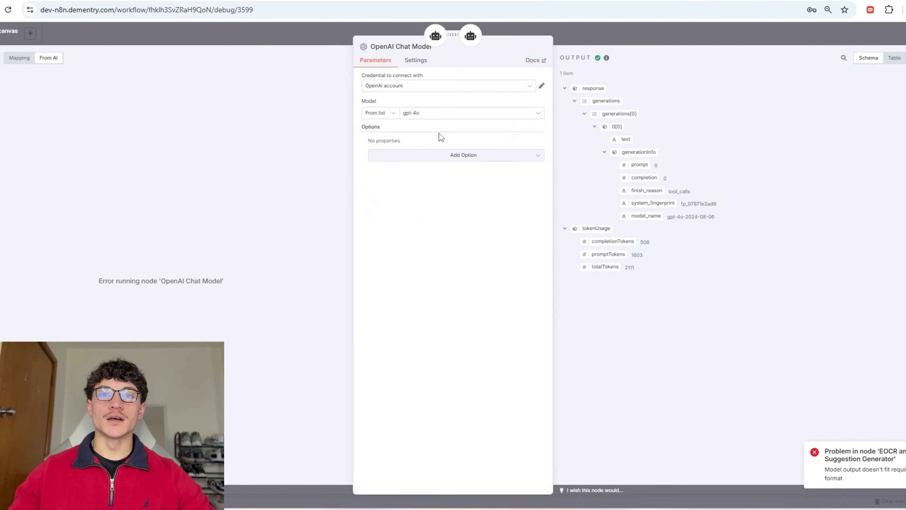
{"action": "left_click", "coordinate": [442, 114]}
{"action": "scroll", "coordinate": [413, 182], "scroll_direction": "down", "scroll_amount": 5}
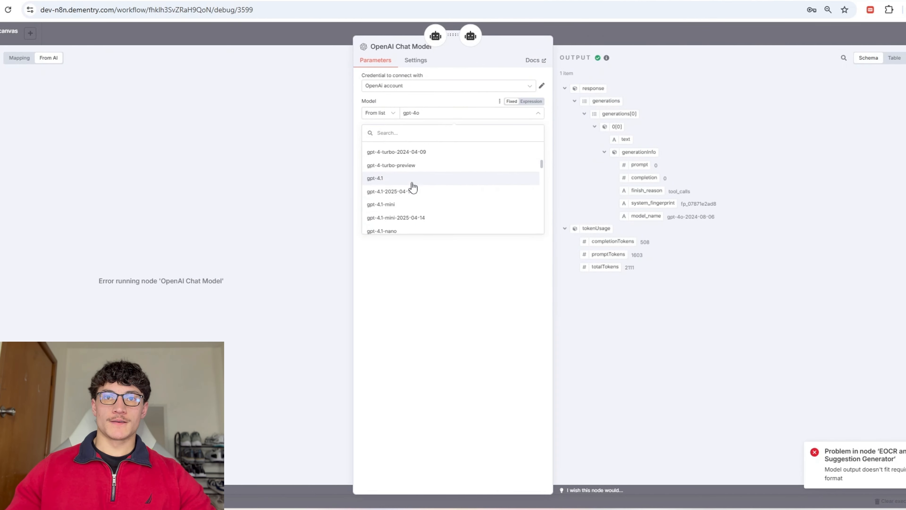
{"action": "left_click", "coordinate": [412, 186]}
{"action": "left_click", "coordinate": [579, 40]}
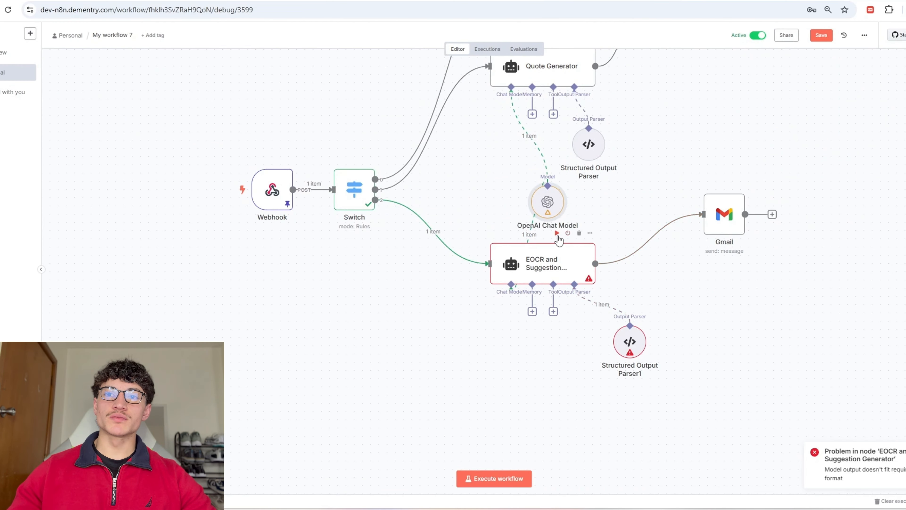
Step: Rerun the EOCR step with gpt-4.1 and review the generated Message expression
{"action": "left_click", "coordinate": [556, 234]}
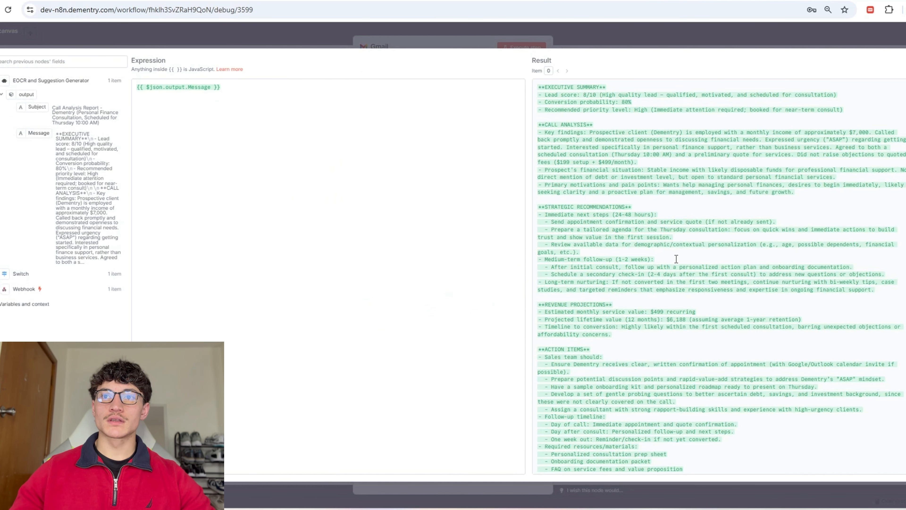
{"action": "scroll", "coordinate": [676, 258], "scroll_direction": "down", "scroll_amount": 2}
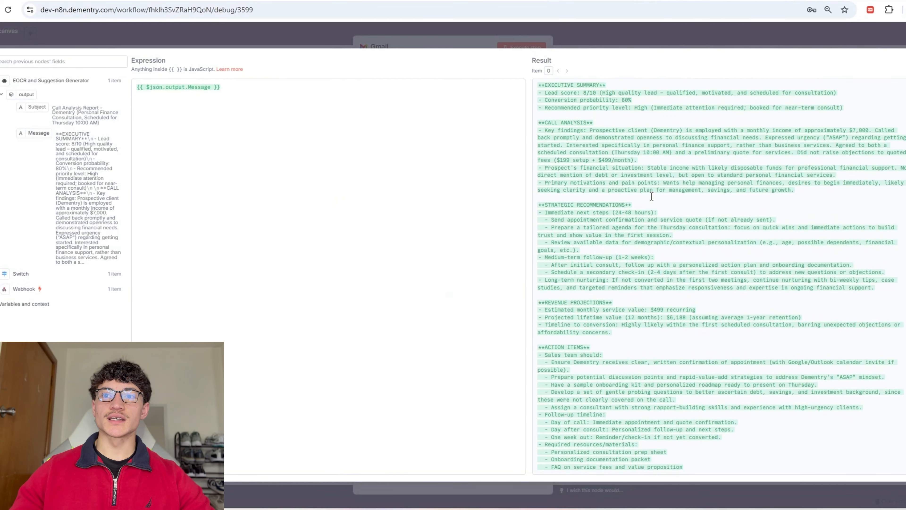
{"action": "scroll", "coordinate": [680, 216], "scroll_direction": "up", "scroll_amount": 5}
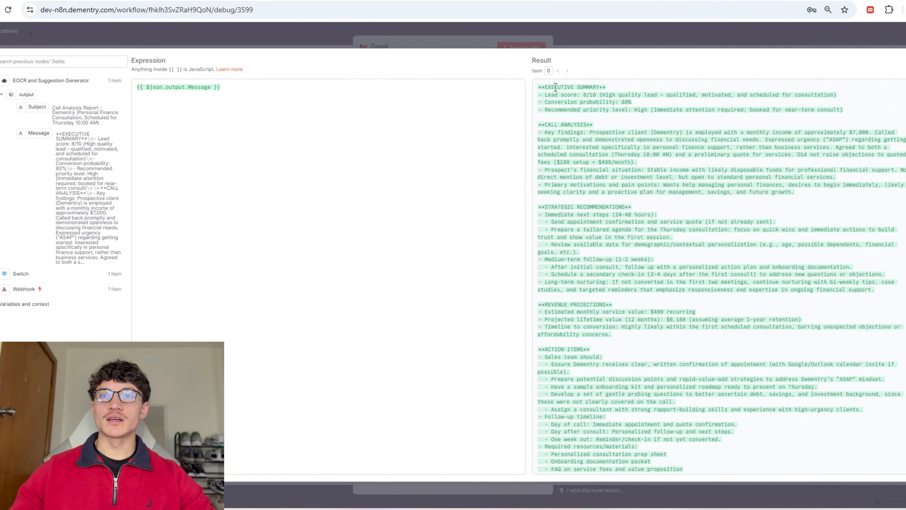
{"action": "key", "text": "Escape"}
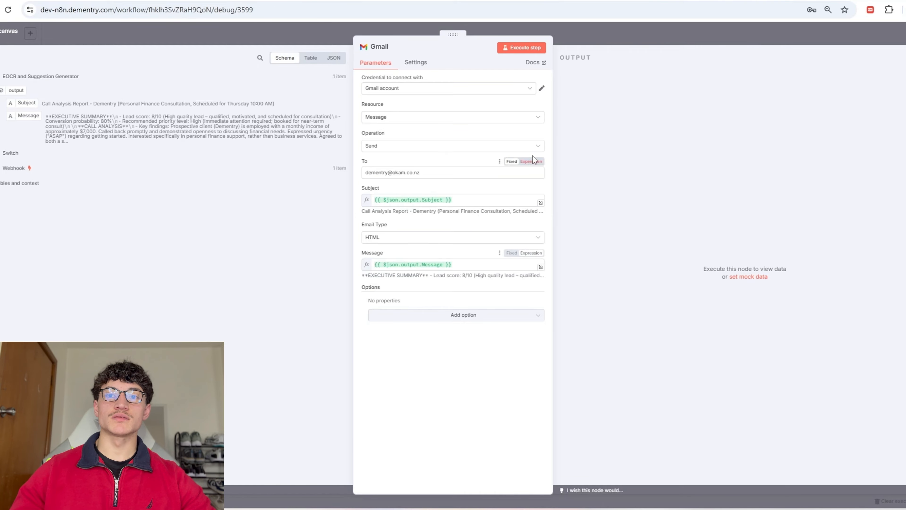
Step: Set the Gmail Email Type to Text, send the report email, and save the workflow
{"action": "left_click", "coordinate": [524, 48]}
{"action": "left_click", "coordinate": [410, 238]}
{"action": "left_click", "coordinate": [383, 256]}
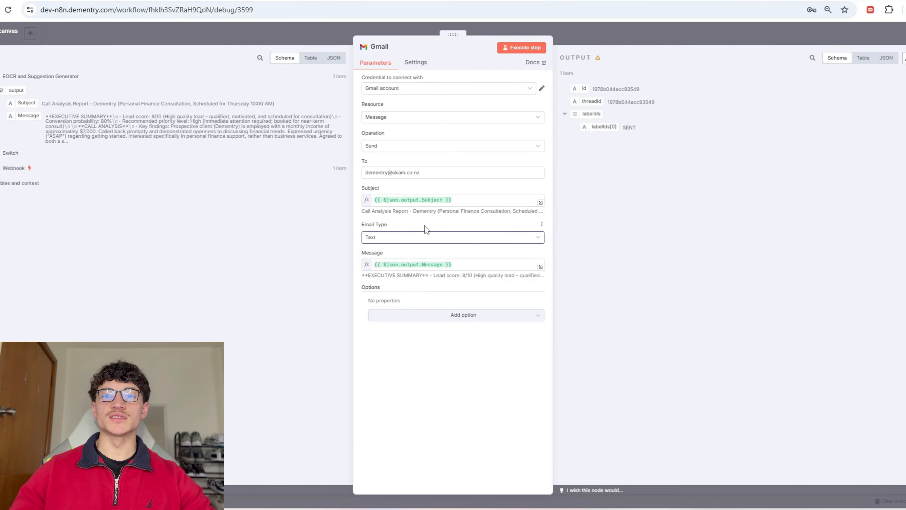
{"action": "left_click", "coordinate": [518, 49]}
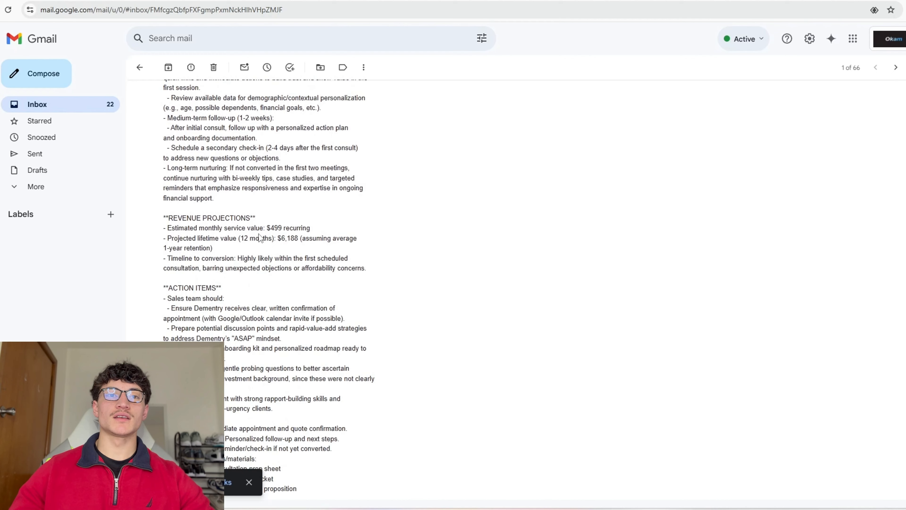
{"action": "scroll", "coordinate": [261, 247], "scroll_direction": "down", "scroll_amount": 1}
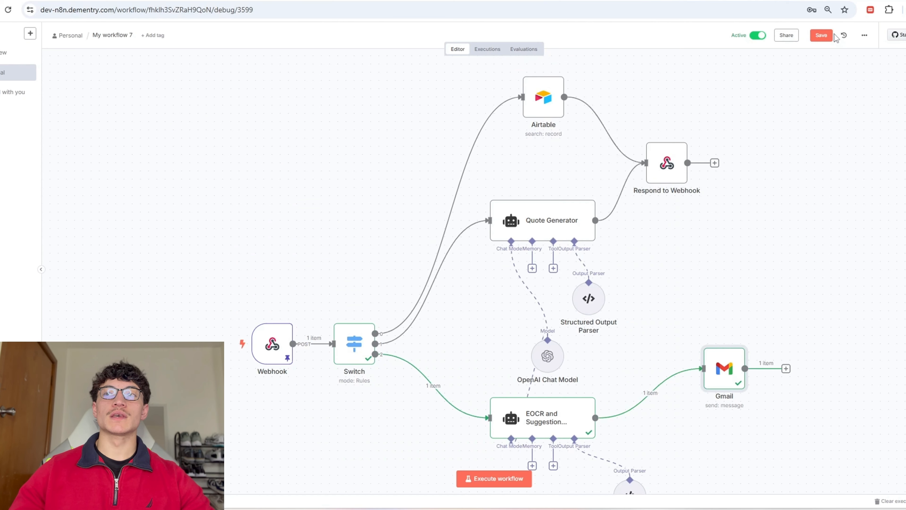
{"action": "key", "text": "ctrl+s"}
{"action": "left_click", "coordinate": [111, 36]}
Step: Rename the workflow to 'YT Function Creation Tuturial'
{"action": "type", "text": "Y"}
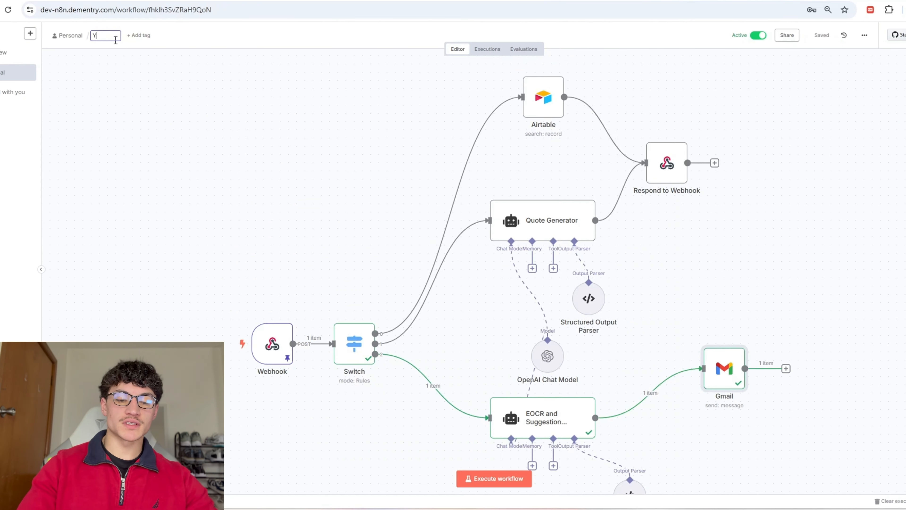
{"action": "type", "text": "T Function Creation Tutu"}
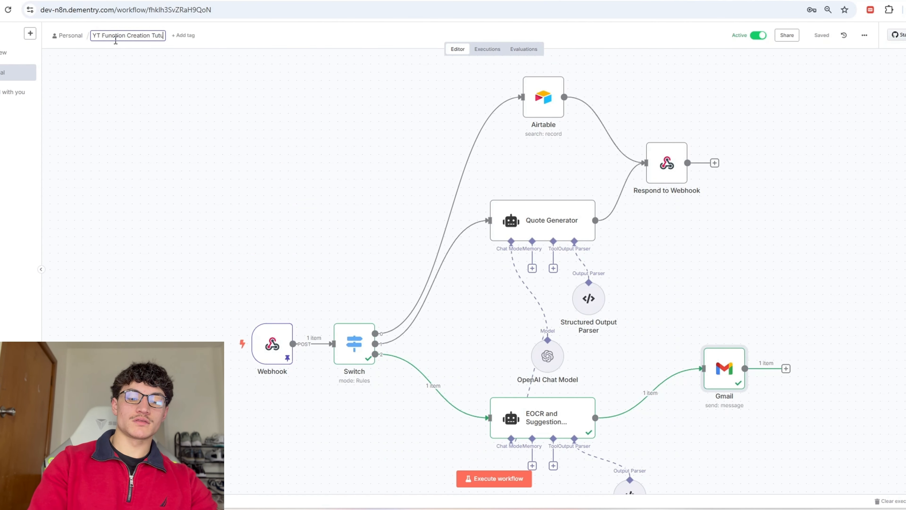
{"action": "type", "text": "rial"}
{"action": "key", "text": "Return"}
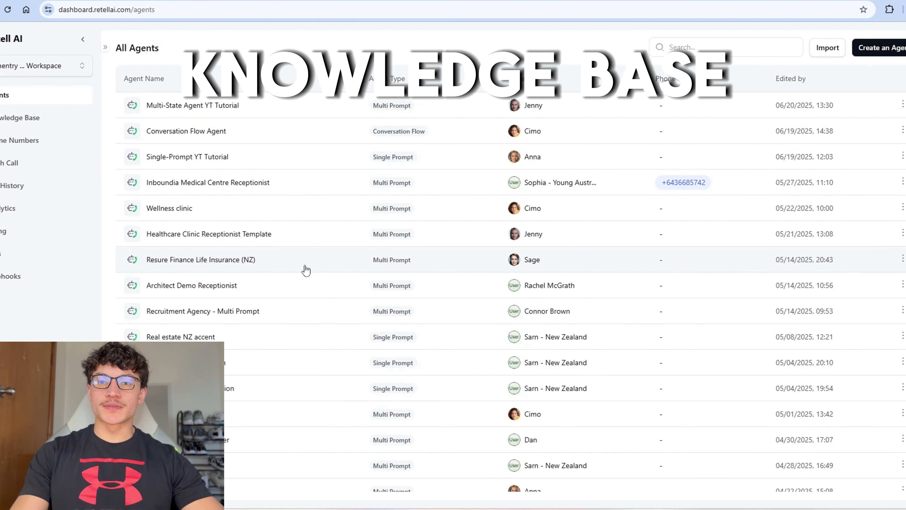
Step: Create a knowledge base named 'KB YT Tutorial' and add besosolutions.ai as a web page source
{"action": "left_click", "coordinate": [72, 125]}
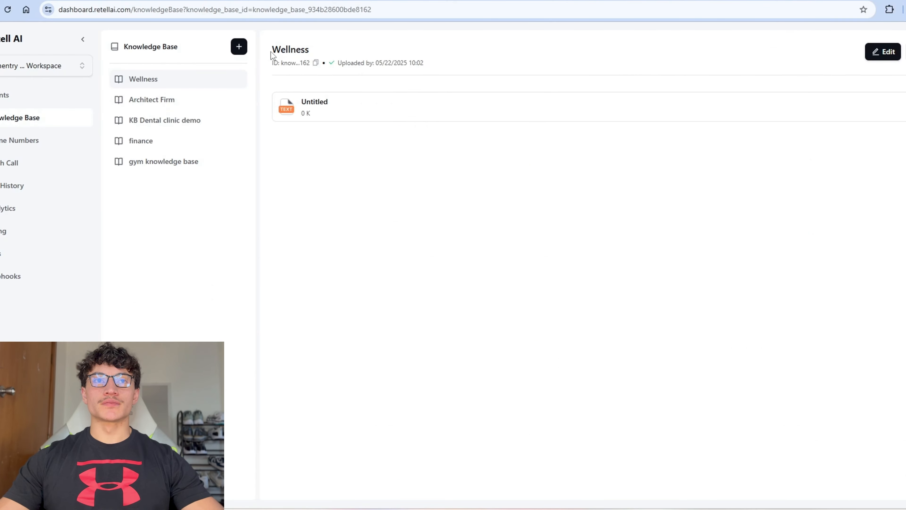
{"action": "left_click", "coordinate": [237, 47]}
{"action": "type", "text": "KB YT Tutorial"}
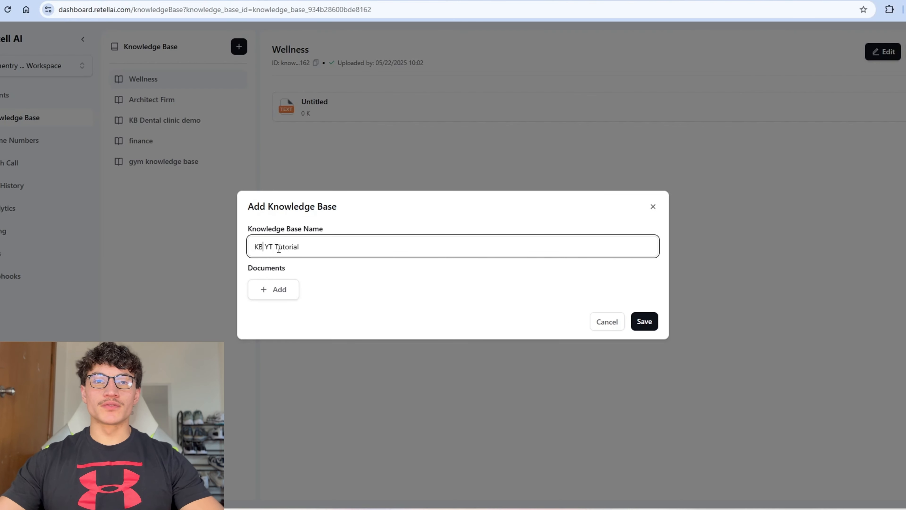
{"action": "left_click", "coordinate": [281, 290]}
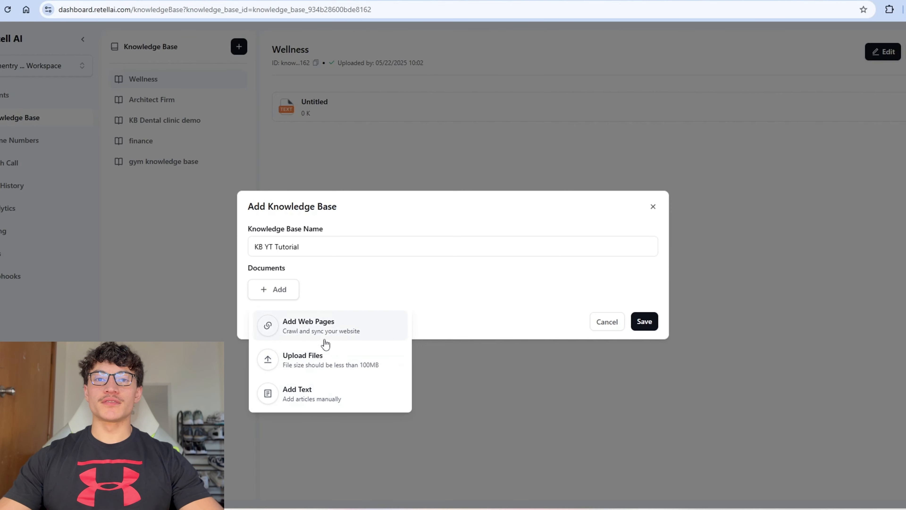
{"action": "left_click", "coordinate": [304, 326]}
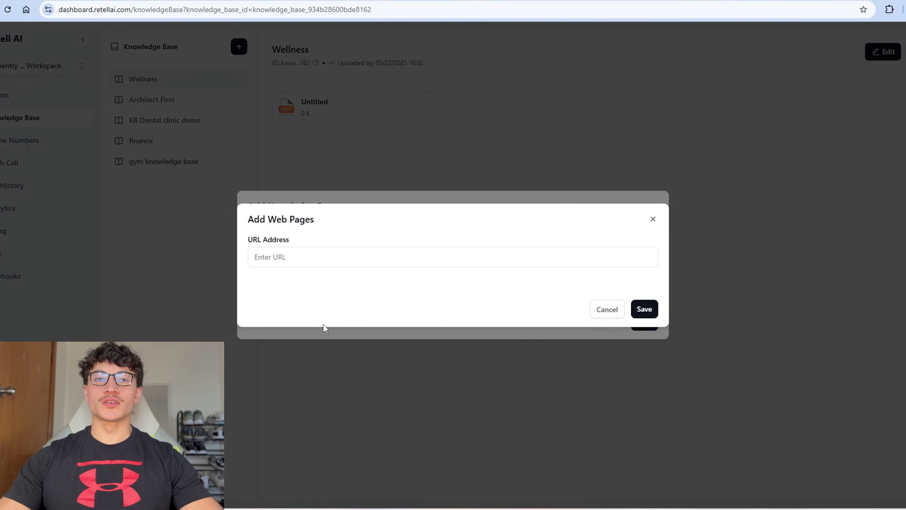
{"action": "left_click", "coordinate": [341, 258]}
{"action": "key", "text": "ctrl+v"}
{"action": "left_click", "coordinate": [643, 309]}
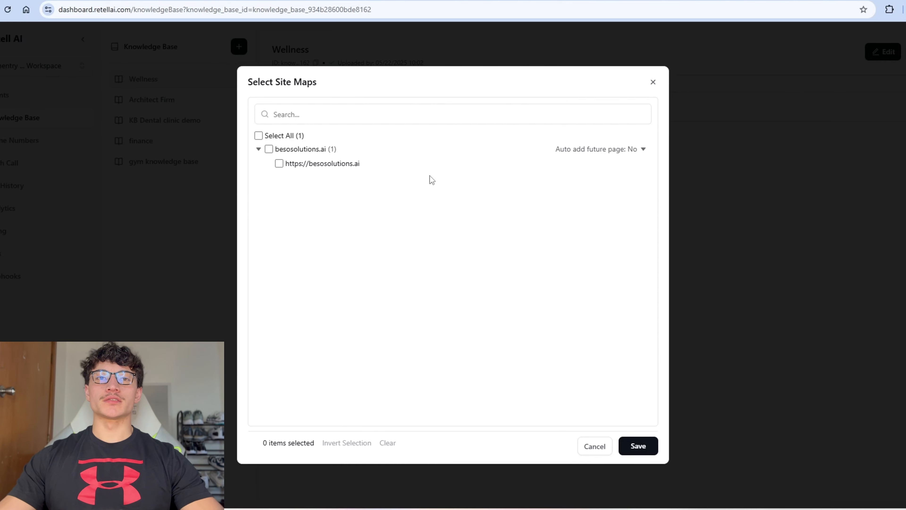
Step: Set auto-add future pages to Yes and save the website source
{"action": "left_click_drag", "start_coordinate": [374, 163], "coordinate": [312, 165]}
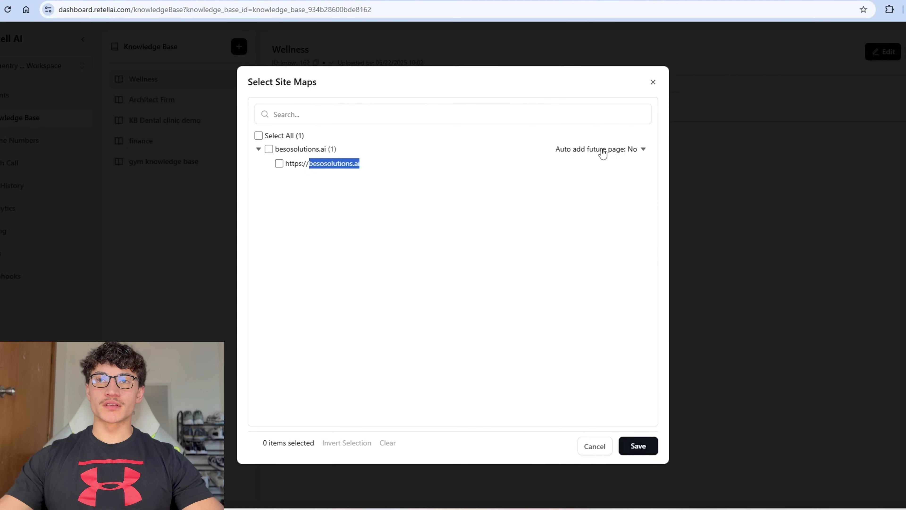
{"action": "left_click", "coordinate": [603, 151]}
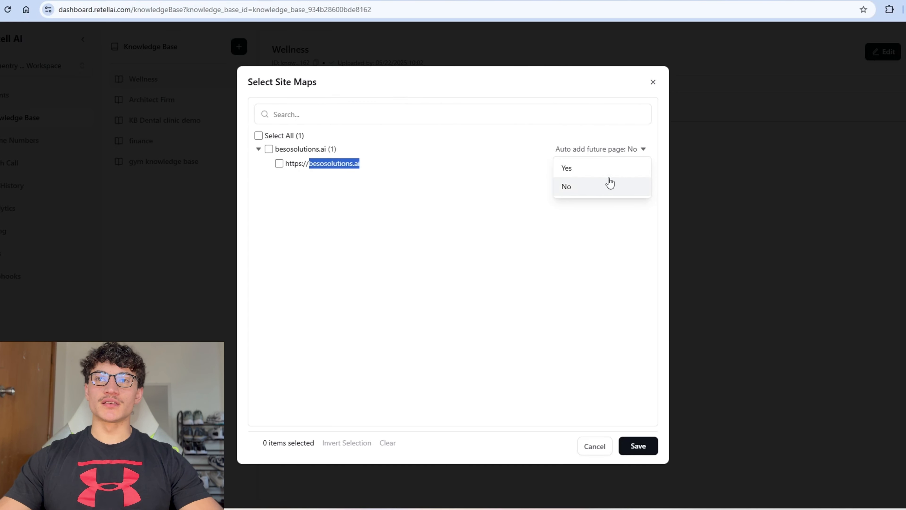
{"action": "left_click", "coordinate": [603, 167]}
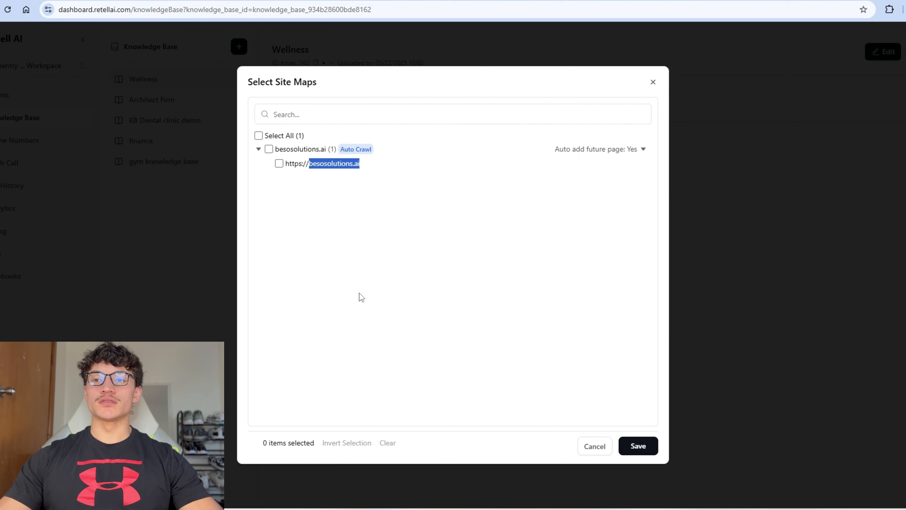
{"action": "left_click", "coordinate": [638, 447]}
{"action": "left_click", "coordinate": [272, 315]}
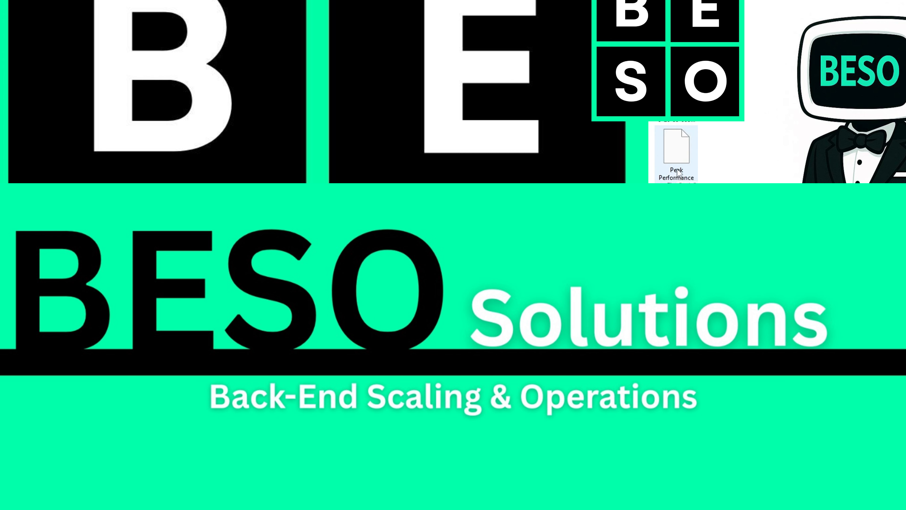
Step: Upload the fitness docx and add a text document 'Texty text KB' with tutorial text to KB YT Tutorial
{"action": "double_click", "coordinate": [677, 170]}
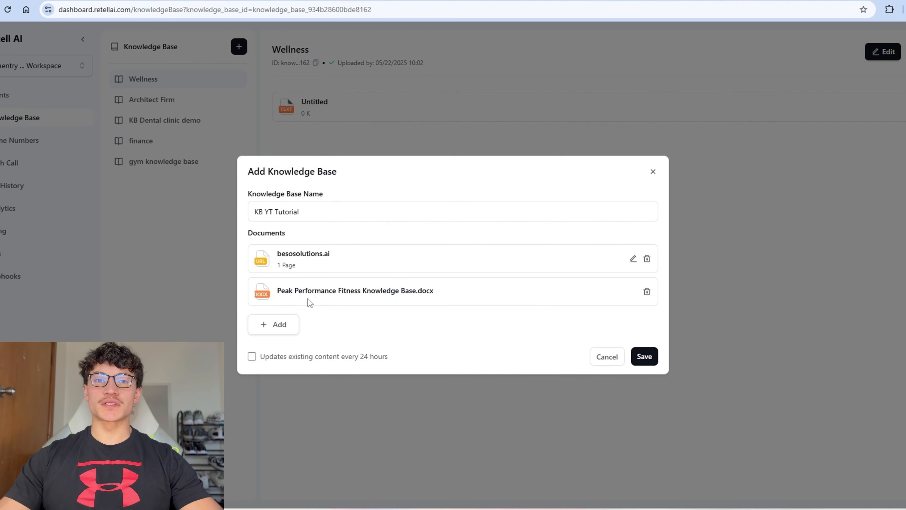
{"action": "left_click", "coordinate": [284, 324]}
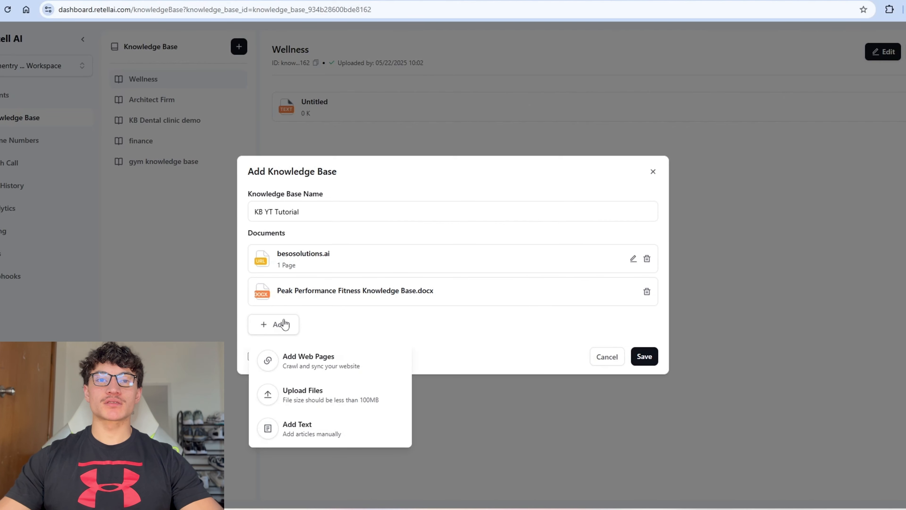
{"action": "left_click", "coordinate": [286, 432]}
{"action": "left_click", "coordinate": [292, 211]}
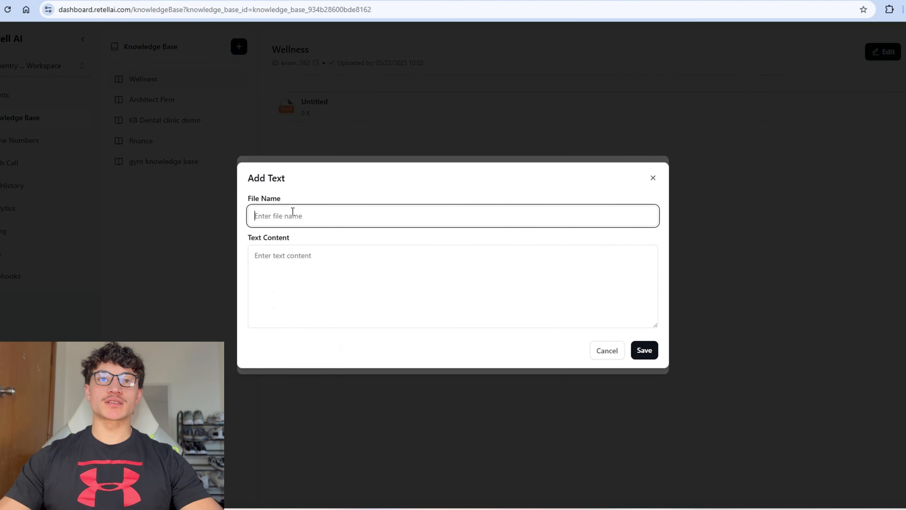
{"action": "type", "text": "Texty t"}
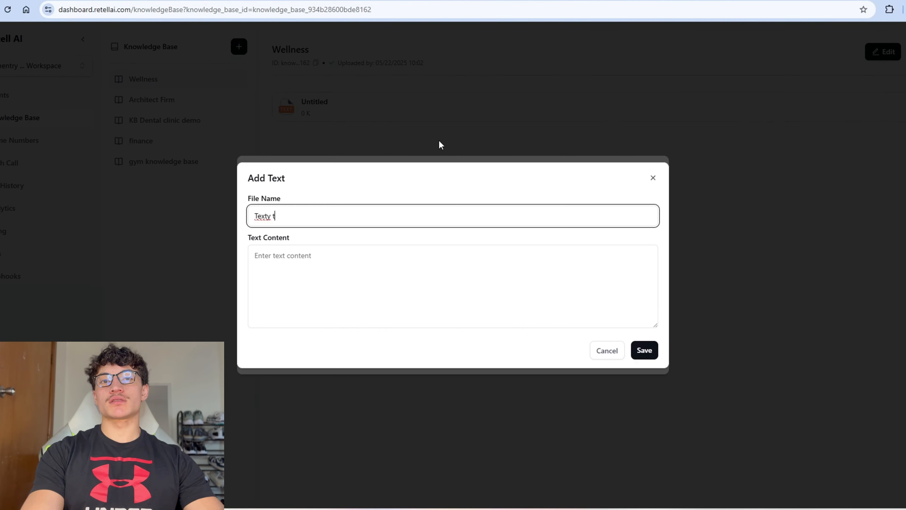
{"action": "type", "text": "ext KB"}
{"action": "key", "text": "Tab"}
{"action": "type", "text": "you are t"}
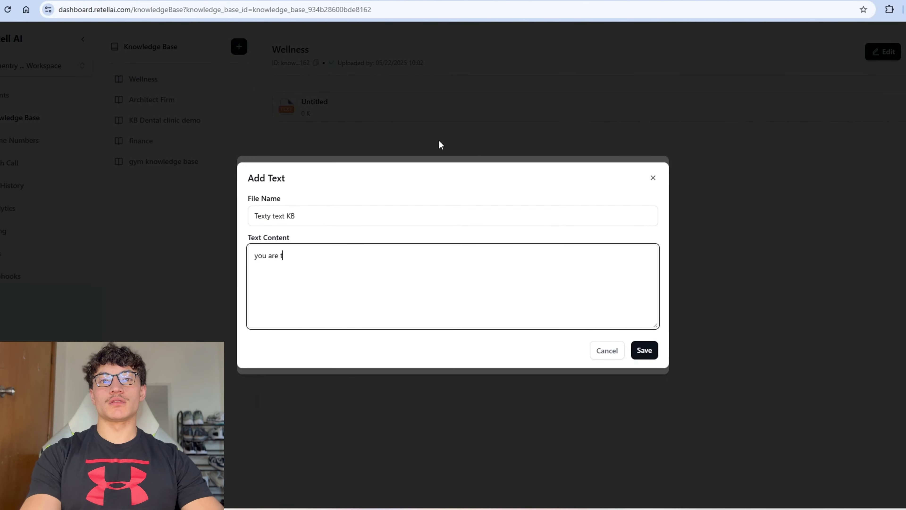
{"action": "type", "text": "he 3rd option in this tut"}
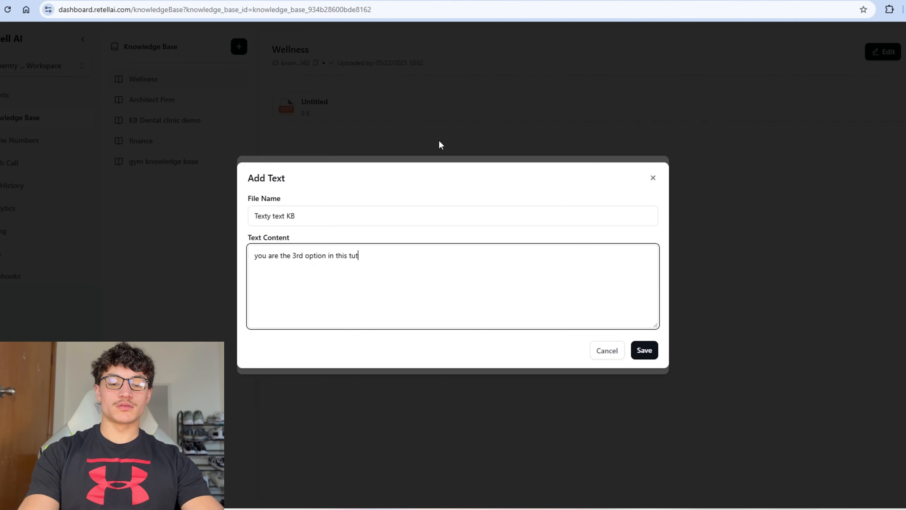
{"action": "type", "text": "orial..."}
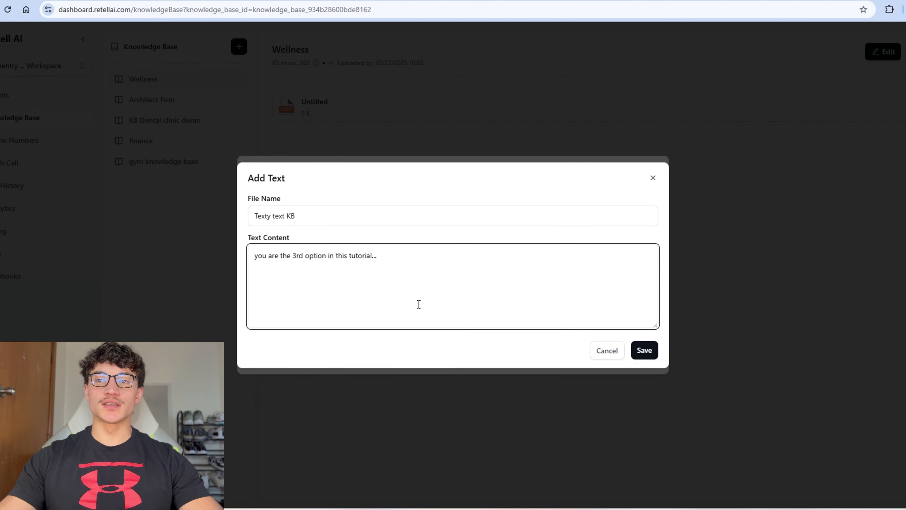
{"action": "left_click", "coordinate": [644, 350]}
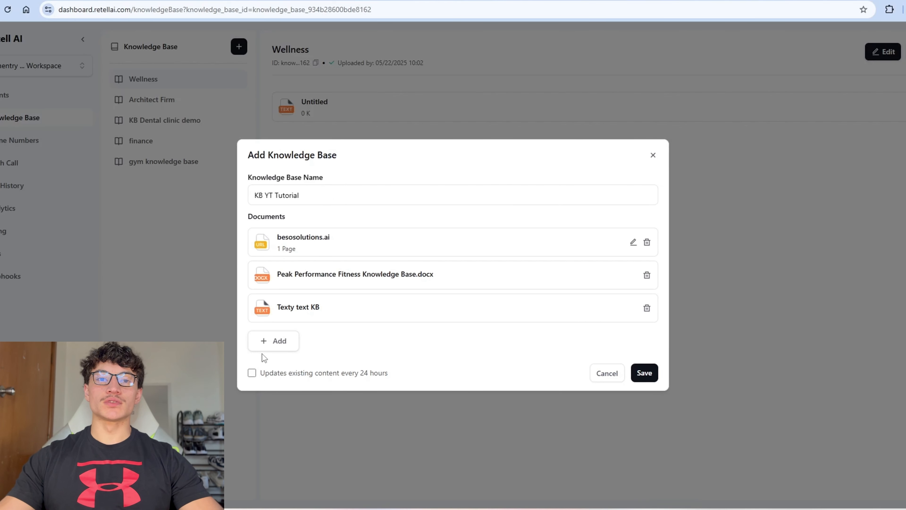
{"action": "left_click", "coordinate": [273, 341]}
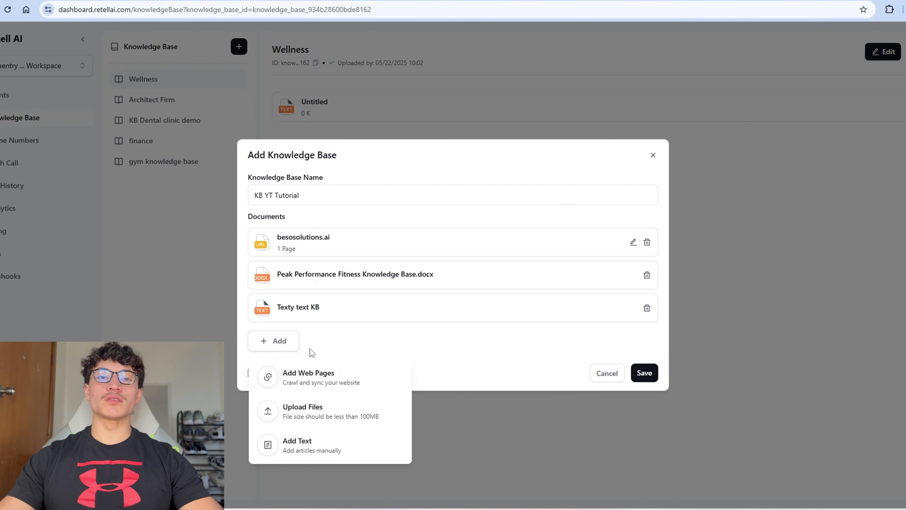
{"action": "left_click", "coordinate": [339, 344]}
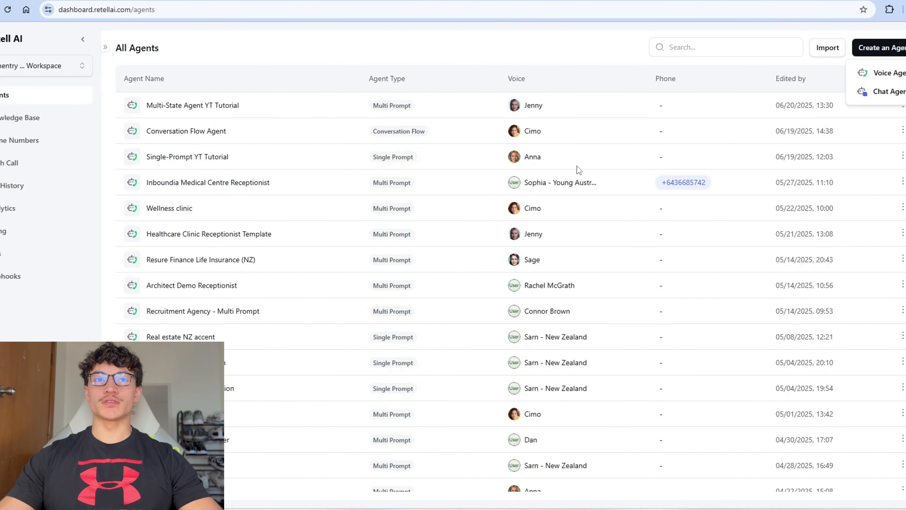
Step: Create a new single-prompt voice agent named 'Single-Prompt KB Tutorial'
{"action": "left_click", "coordinate": [874, 73]}
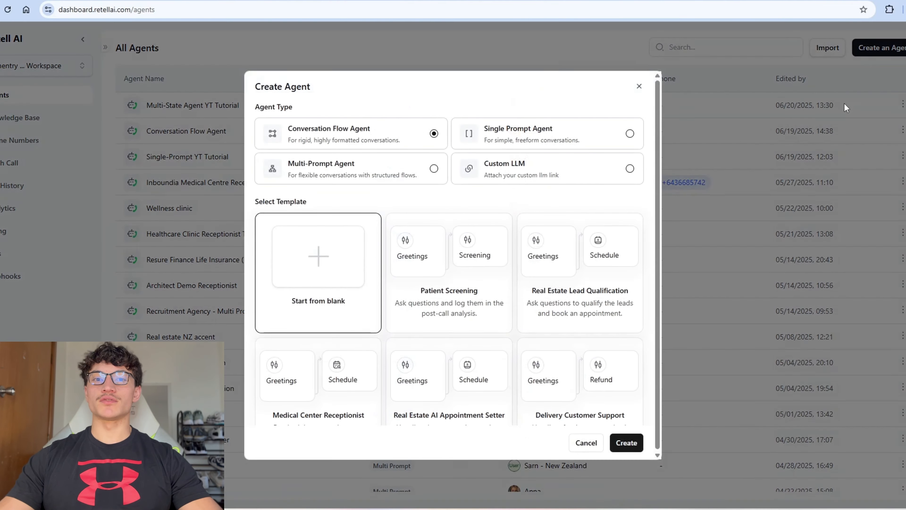
{"action": "left_click", "coordinate": [540, 140]}
{"action": "left_click", "coordinate": [638, 403]}
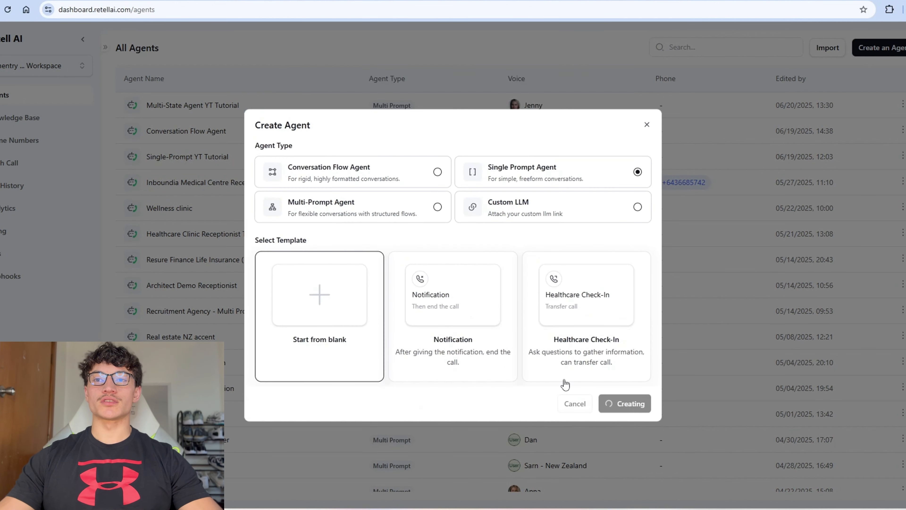
{"action": "left_click", "coordinate": [90, 36]}
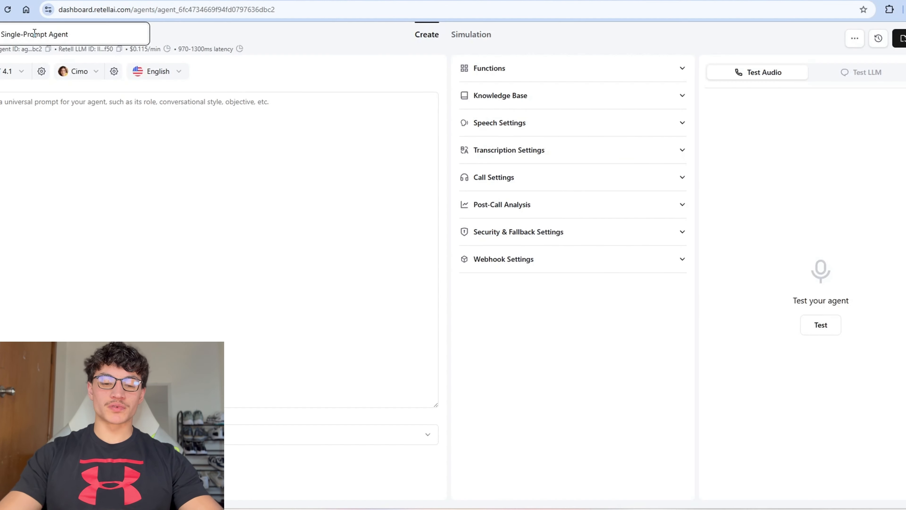
{"action": "key", "text": "BackSpace"}
{"action": "key", "text": "BackSpace"}
{"action": "key", "text": "BackSpace"}
{"action": "key", "text": "BackSpace"}
{"action": "key", "text": "BackSpace"}
{"action": "type", "text": "KB Tutorial"}
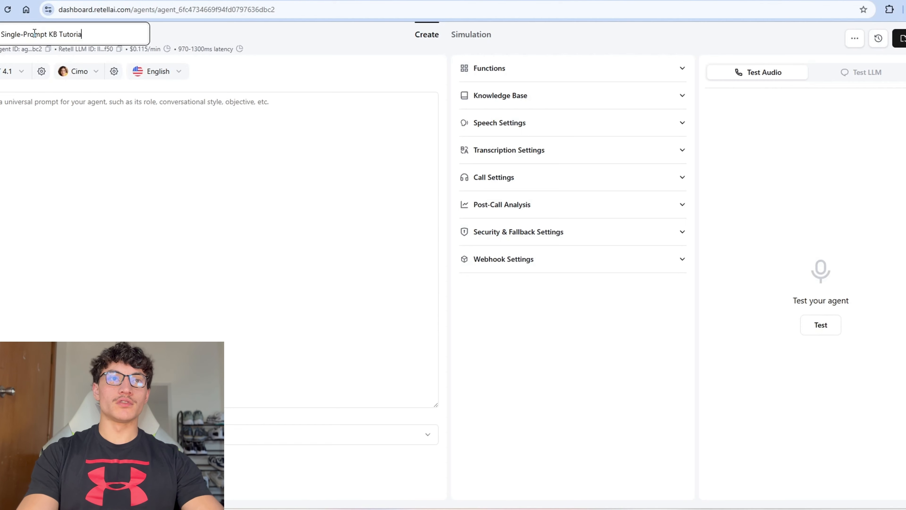
Step: Write a prompt describing a demo agent that uses the provided knowledge base to answer questions
{"action": "left_click", "coordinate": [237, 168]}
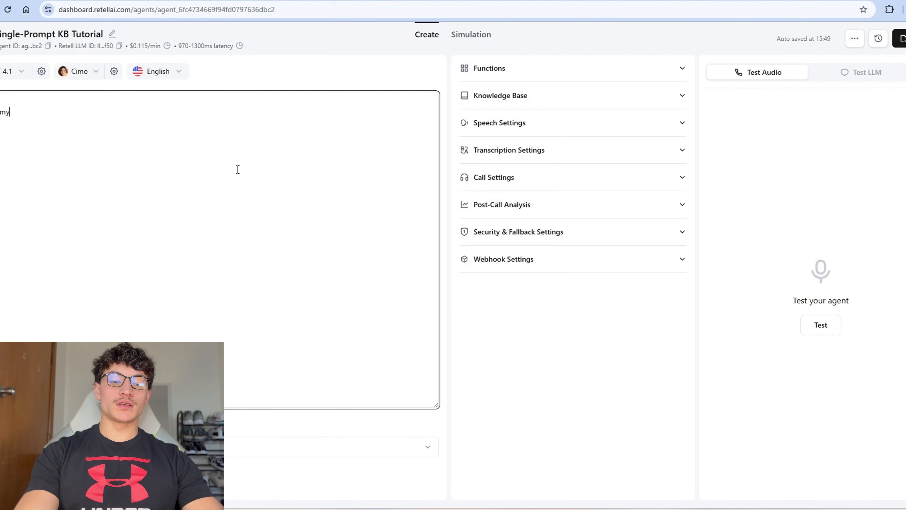
{"action": "type", "text": "my demonstartion agent for m"}
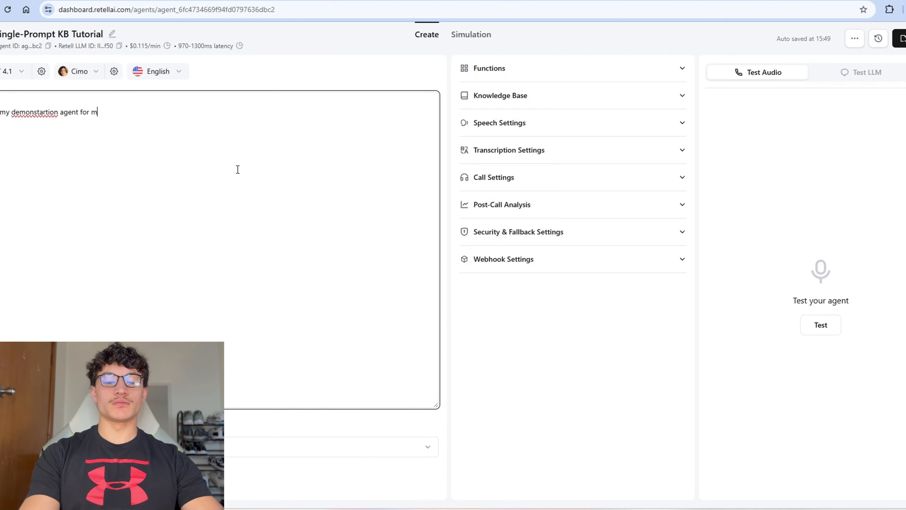
{"action": "type", "text": "y yotube v"}
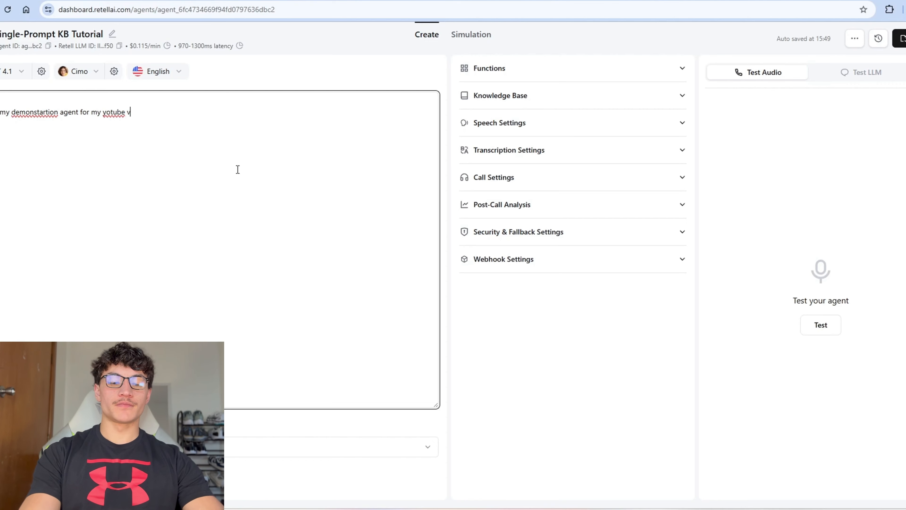
{"action": "type", "text": "ideo showing people how to use"}
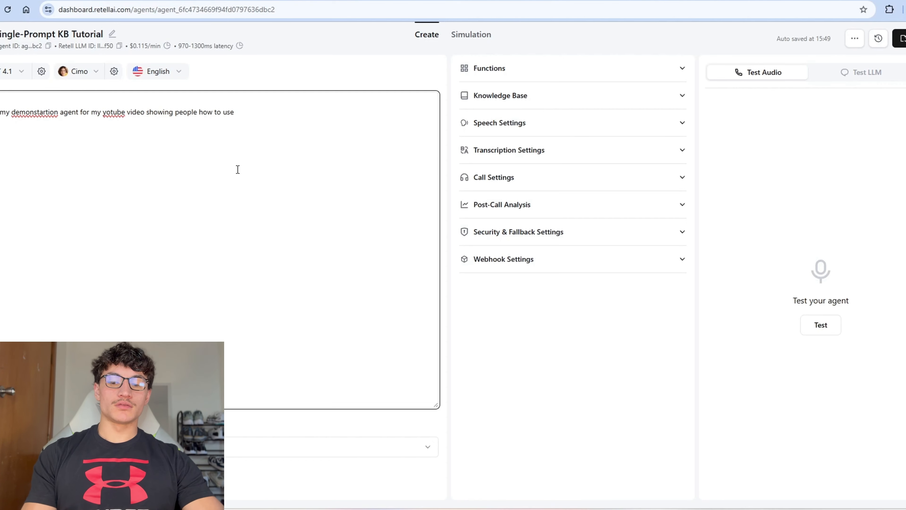
{"action": "key", "text": "BackSpace"}
{"action": "key", "text": "BackSpace"}
{"action": "key", "text": "BackSpace"}
{"action": "key", "text": "BackSpace"}
{"action": "type", "text": "implement knowledge bases iu Retell."}
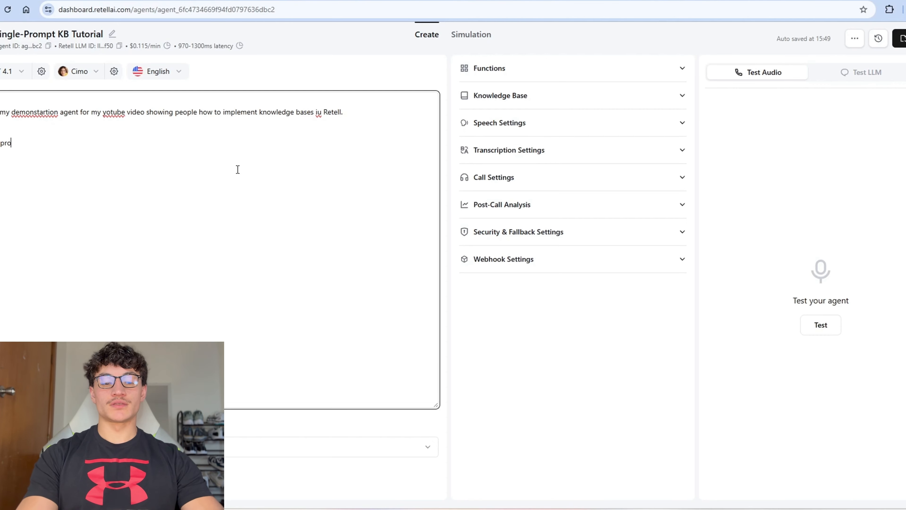
{"action": "type", "text": "ded knowedge base tto answer que"}
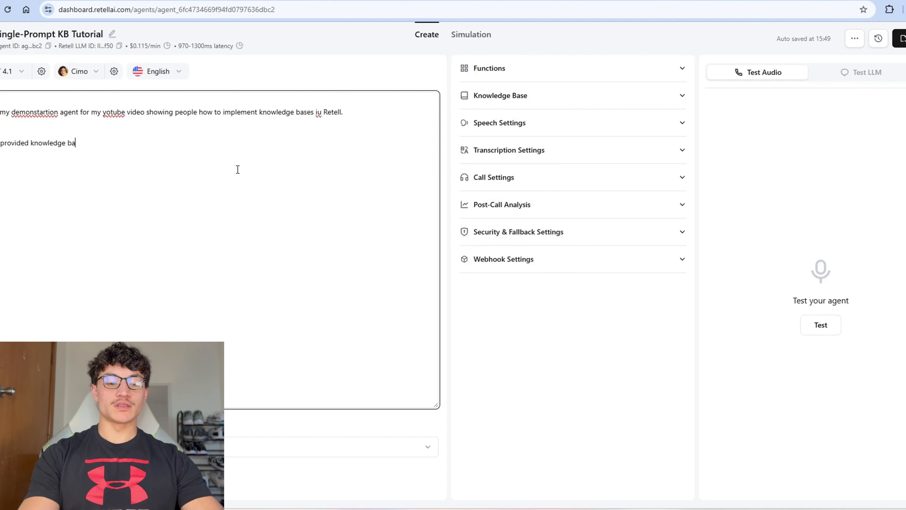
{"action": "type", "text": "st"}
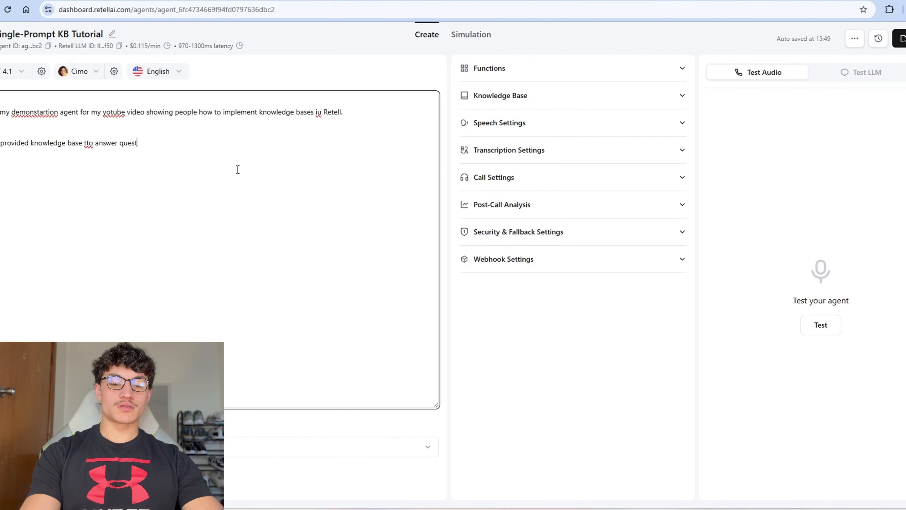
{"action": "type", "text": "ions."}
{"action": "left_click", "coordinate": [547, 107]}
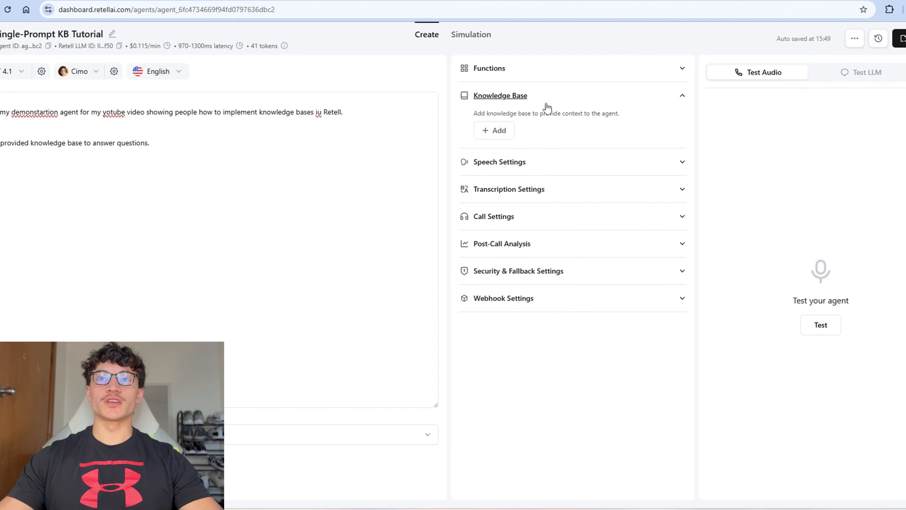
Step: Attach the KB YT Tutorial knowledge base to the agent and start a manual test chat
{"action": "left_click", "coordinate": [501, 135]}
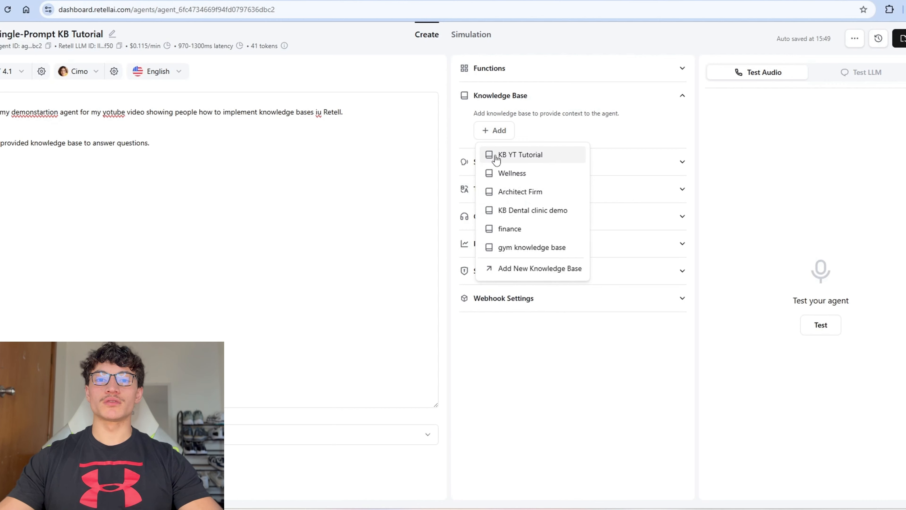
{"action": "left_click", "coordinate": [513, 156]}
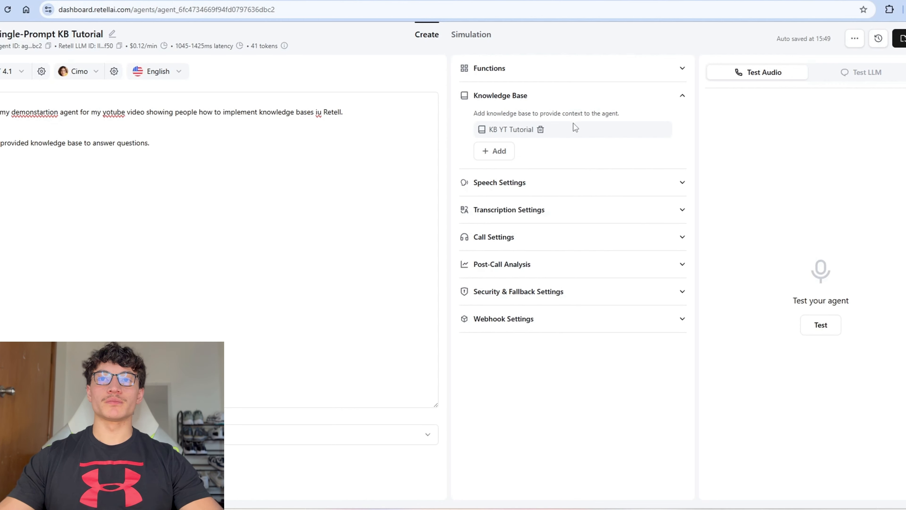
{"action": "left_click", "coordinate": [863, 75]}
{"action": "left_click", "coordinate": [820, 171]}
Step: Ask the test chat 'Hey whats your gym called' and 'Whats you AI Agency called?'
{"action": "type", "text": "Hey whats your gym called"}
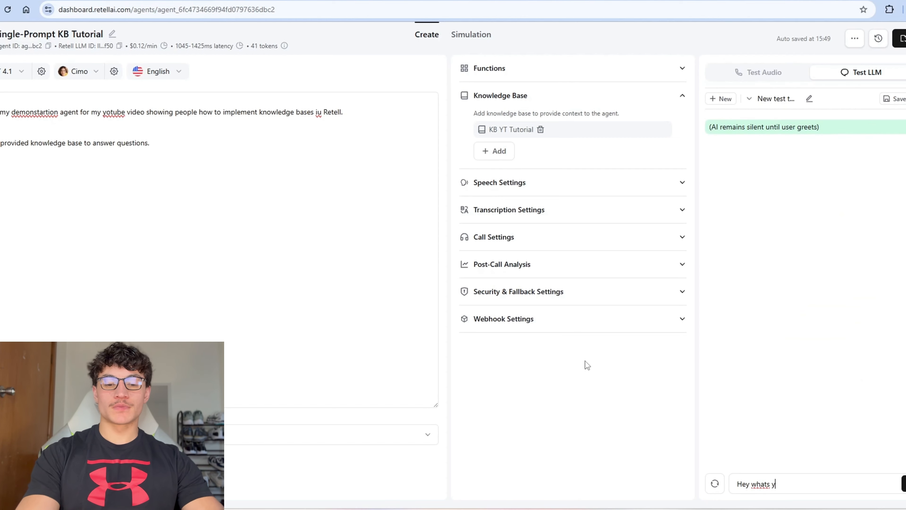
{"action": "key", "text": "Return"}
{"action": "left_click_drag", "start_coordinate": [734, 190], "coordinate": [860, 201]}
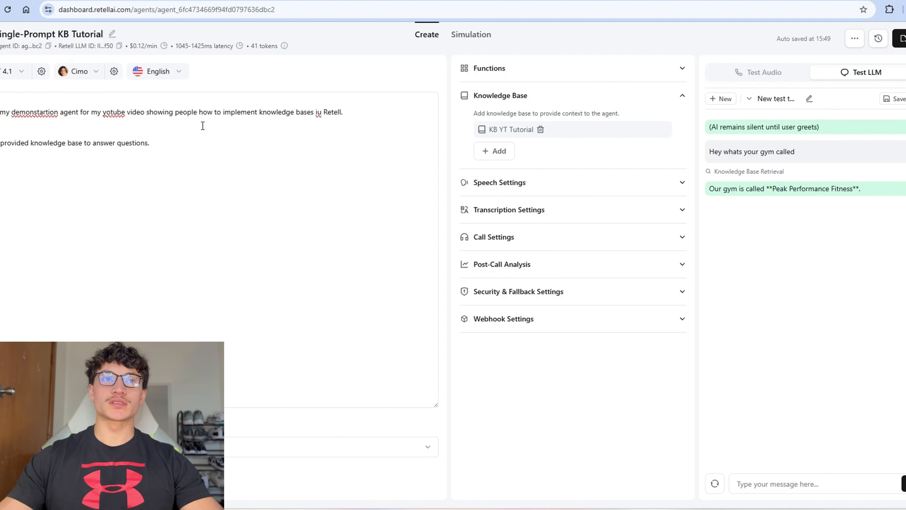
{"action": "type", "text": "Wha"}
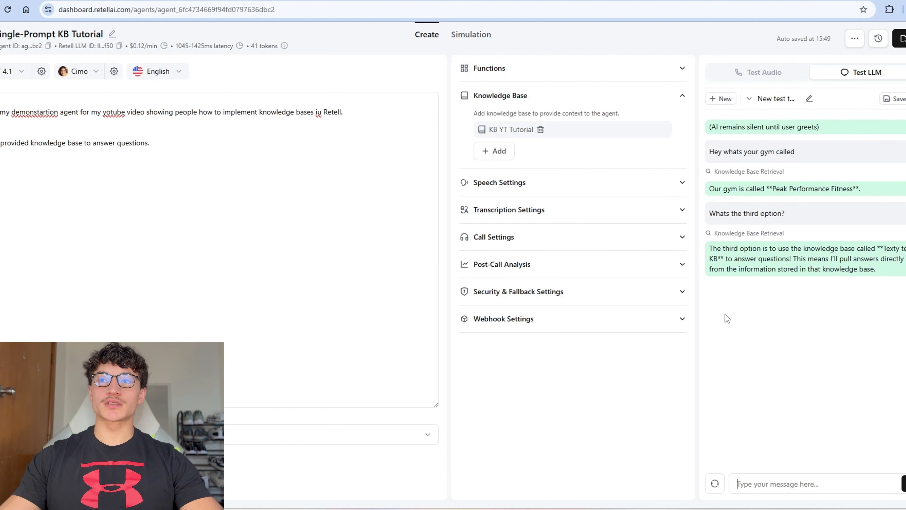
{"action": "type", "text": "Whats yo"}
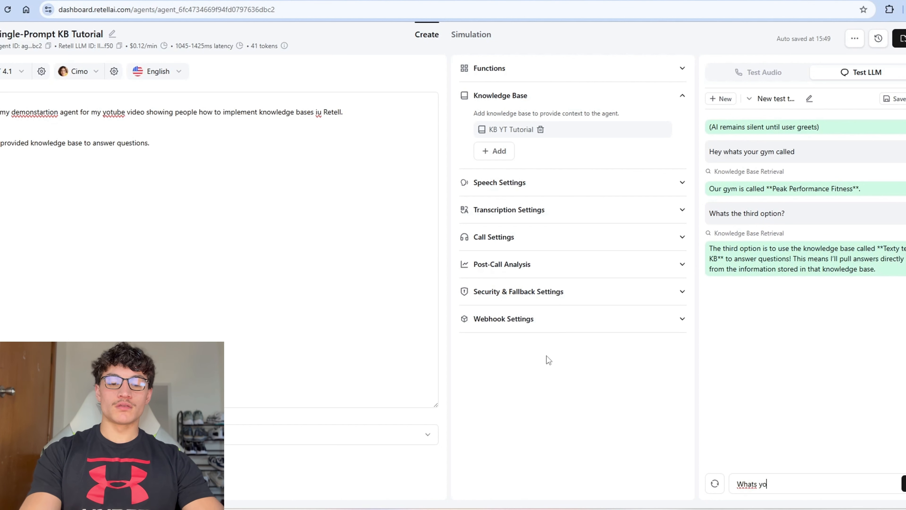
{"action": "type", "text": "u AI Agency called?"}
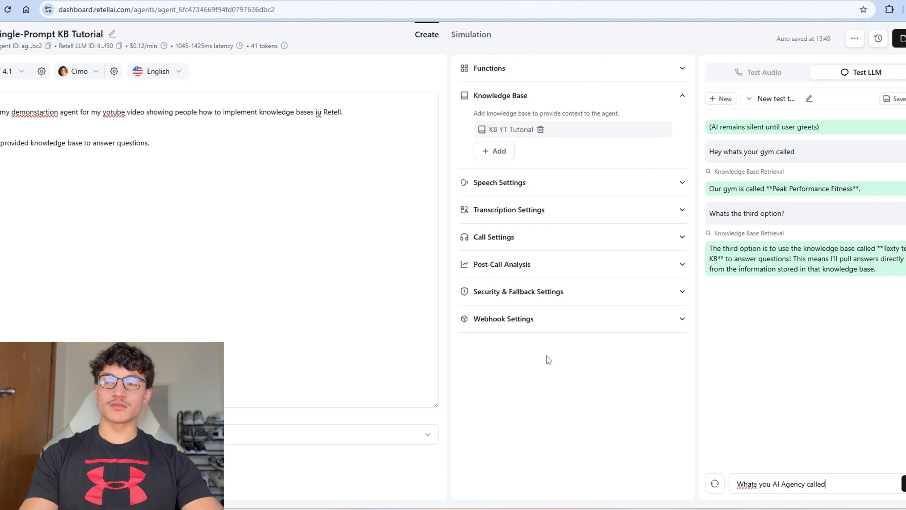
{"action": "key", "text": "Return"}
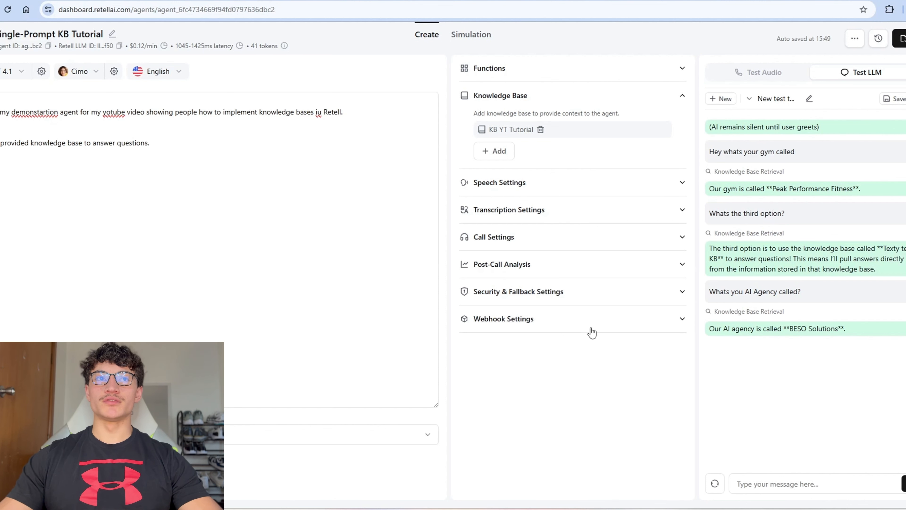
Step: Add a custom function to the agent named 'knowledgeBase'
{"action": "left_click", "coordinate": [488, 71]}
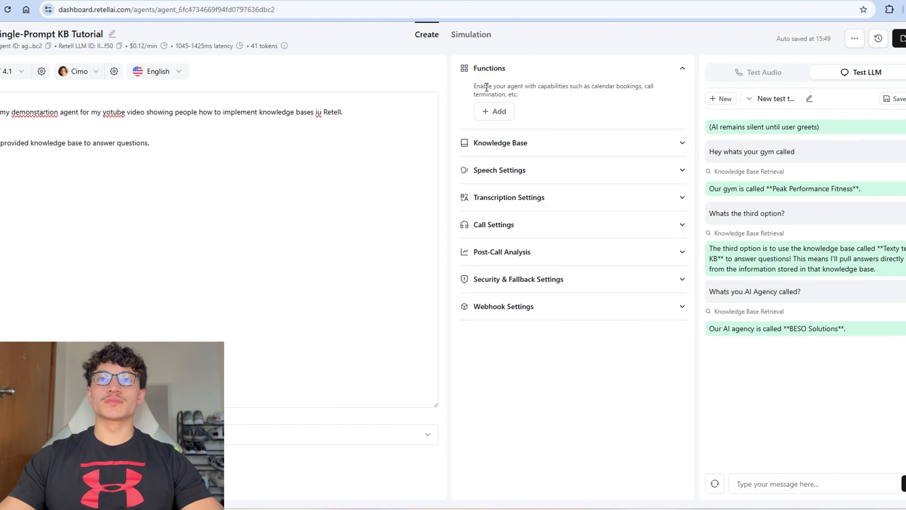
{"action": "left_click", "coordinate": [494, 111]}
{"action": "left_click", "coordinate": [524, 249]}
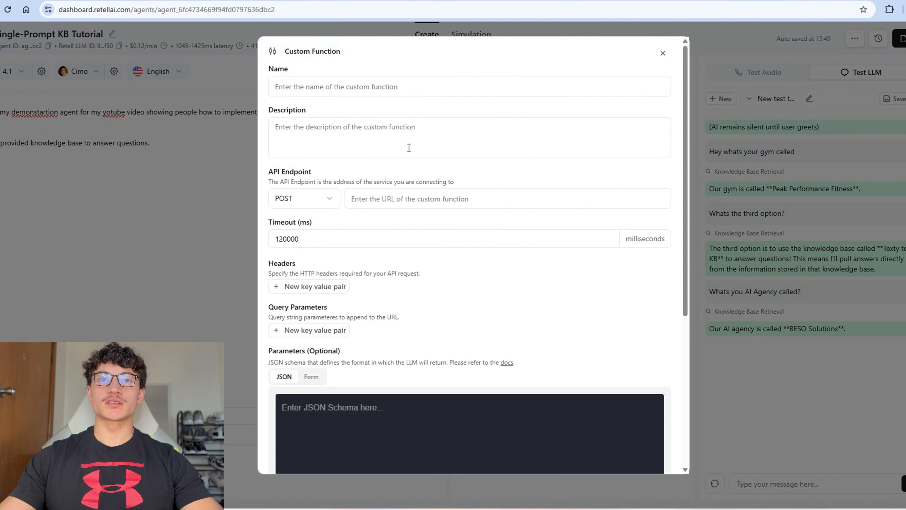
{"action": "left_click", "coordinate": [393, 86]}
{"action": "type", "text": "knowledgeBase"}
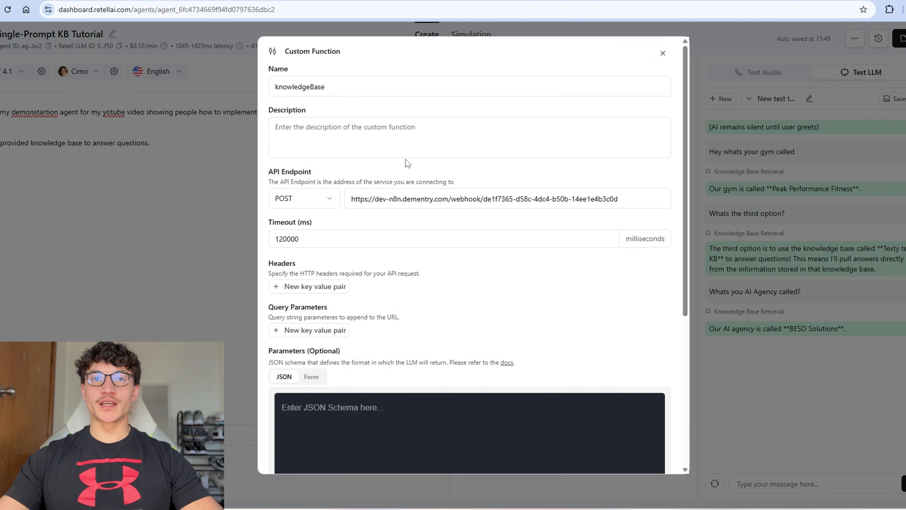
Step: Give it a question parameter schema and the FAQ/objection usage description, then save it
{"action": "scroll", "coordinate": [394, 303], "scroll_direction": "down", "scroll_amount": 6}
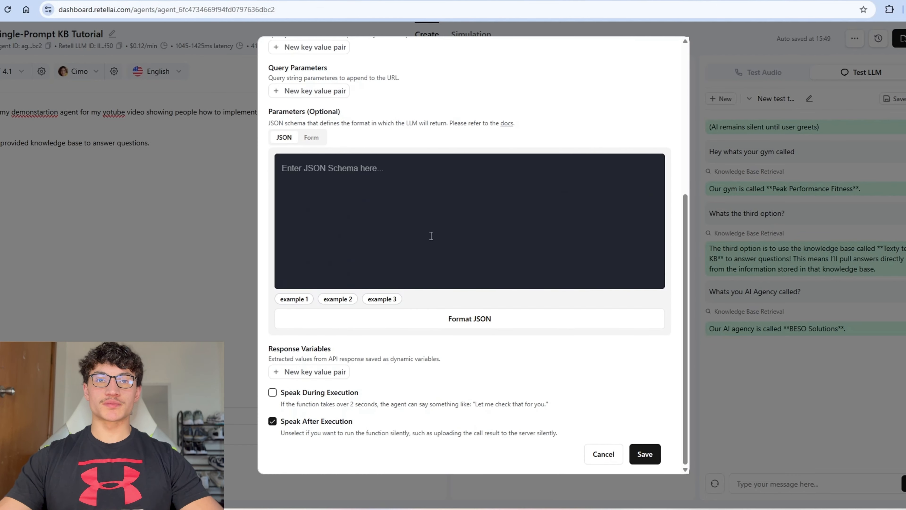
{"action": "left_click", "coordinate": [430, 235]}
{"action": "type", "text": "{   \"type\": \"object\",   \"properties\": {     \"question\": {       \"type\": \"string\",       \"description\": \"The customer's question they want answered\"     }   },   \"required\": [\"question\"] }"}
{"action": "scroll", "coordinate": [374, 328], "scroll_direction": "up", "scroll_amount": 6}
{"action": "left_click", "coordinate": [390, 131]}
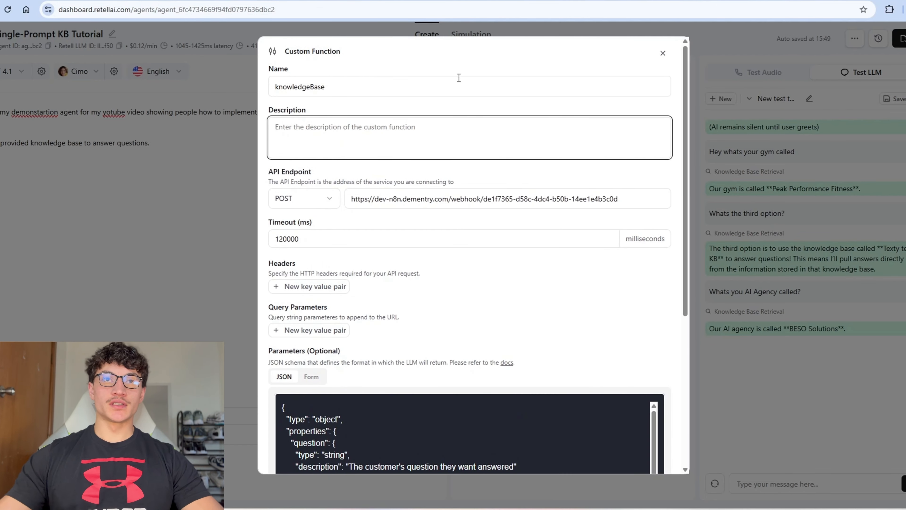
{"action": "type", "text": "Use this whenever the "}
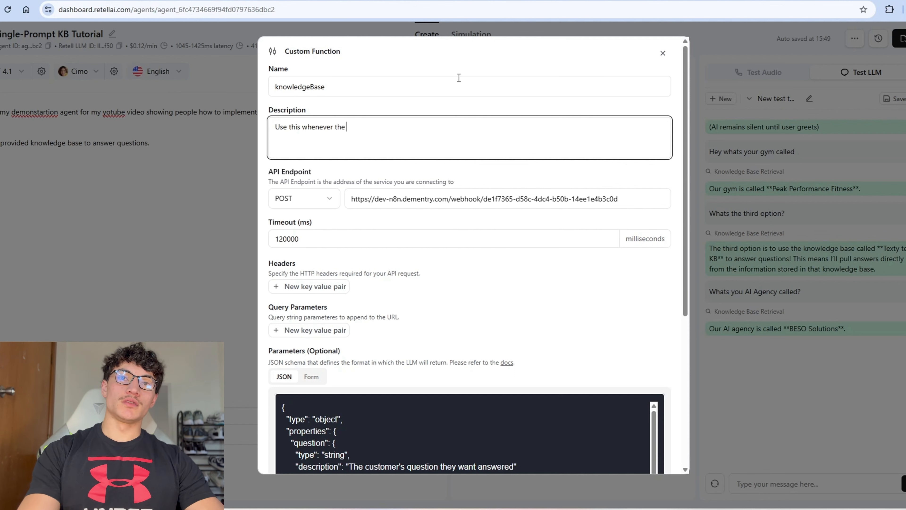
{"action": "type", "text": "user asks an FAQ"}
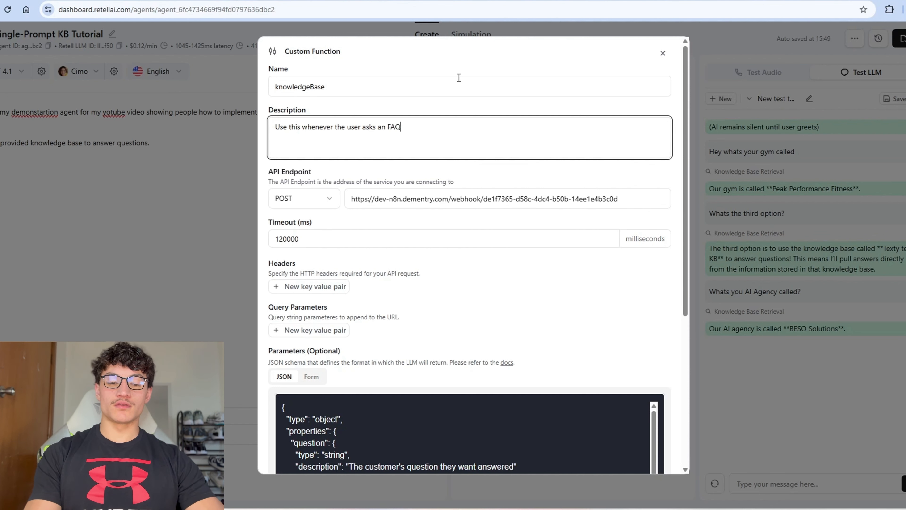
{"action": "type", "text": " and raises an objection."}
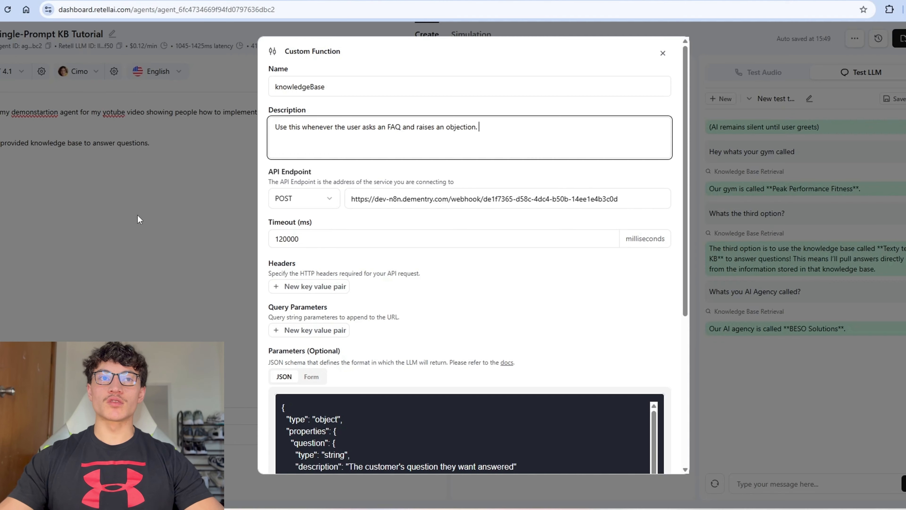
{"action": "scroll", "coordinate": [422, 267], "scroll_direction": "down", "scroll_amount": 5}
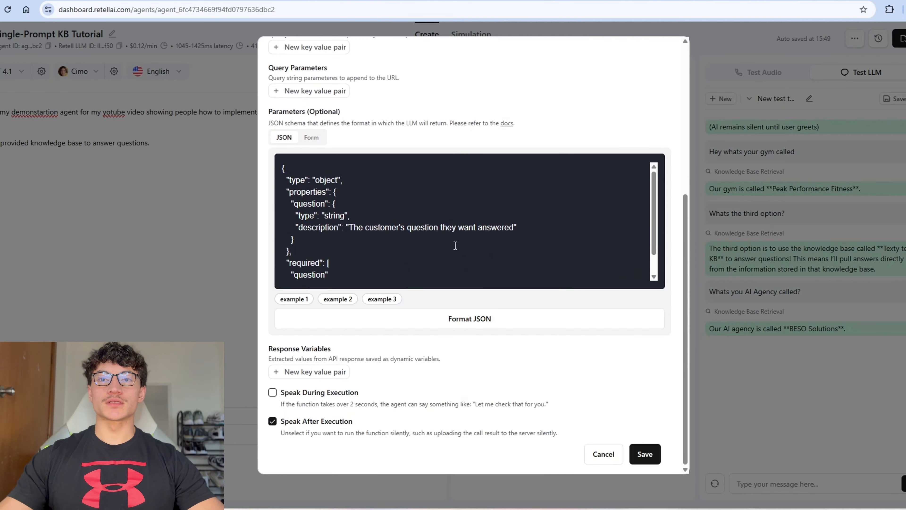
{"action": "scroll", "coordinate": [403, 279], "scroll_direction": "up", "scroll_amount": 5}
{"action": "scroll", "coordinate": [618, 357], "scroll_direction": "down", "scroll_amount": 5}
{"action": "left_click", "coordinate": [644, 454]}
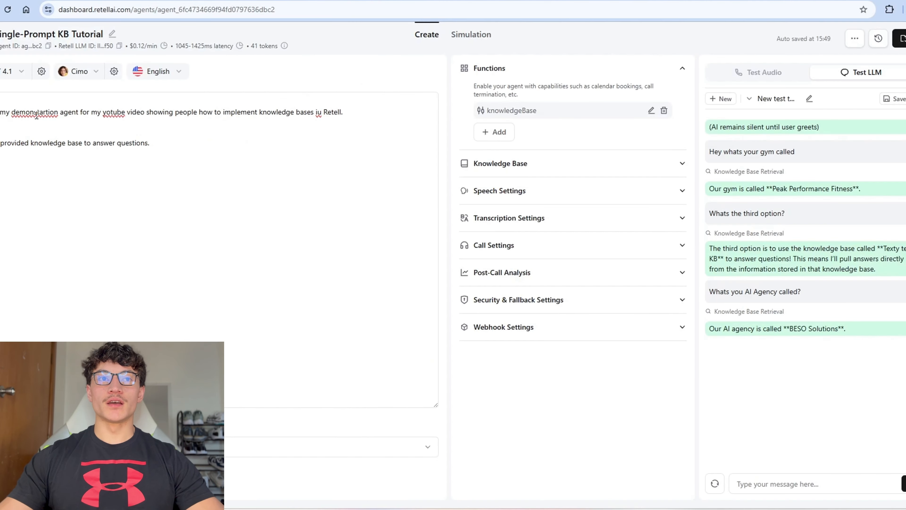
Step: Detach the KB YT Tutorial knowledge base from the agent
{"action": "left_click", "coordinate": [539, 165]}
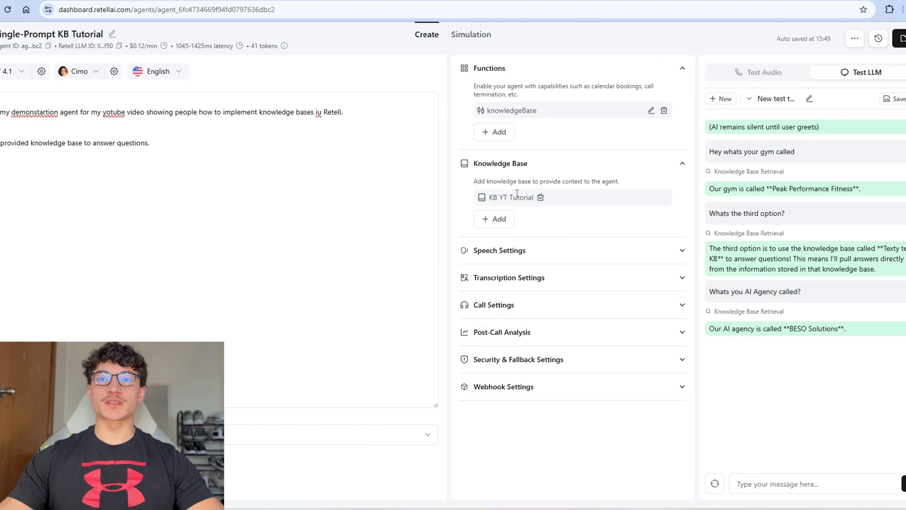
{"action": "left_click", "coordinate": [540, 197]}
{"action": "left_click", "coordinate": [31, 145]}
Step: Reword the prompt to use 'knowledgeBase' to answer the user questions
{"action": "key", "text": "ctrl+shift+Left"}
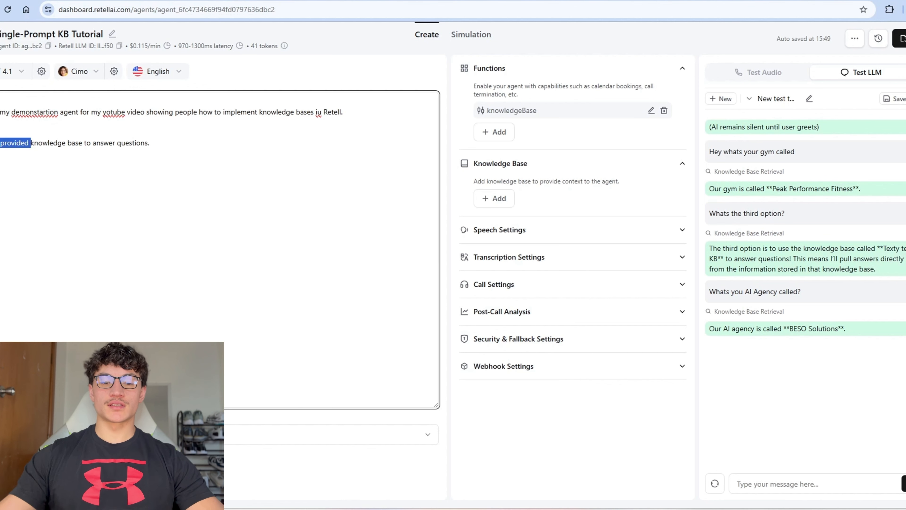
{"action": "key", "text": "BackSpace"}
{"action": "key", "text": "ctrl+Right"}
{"action": "key", "text": "BackSpace"}
{"action": "key", "text": "Delete"}
{"action": "type", "text": "B"}
{"action": "key", "text": "Right"}
{"action": "key", "text": "Right"}
{"action": "key", "text": "Right"}
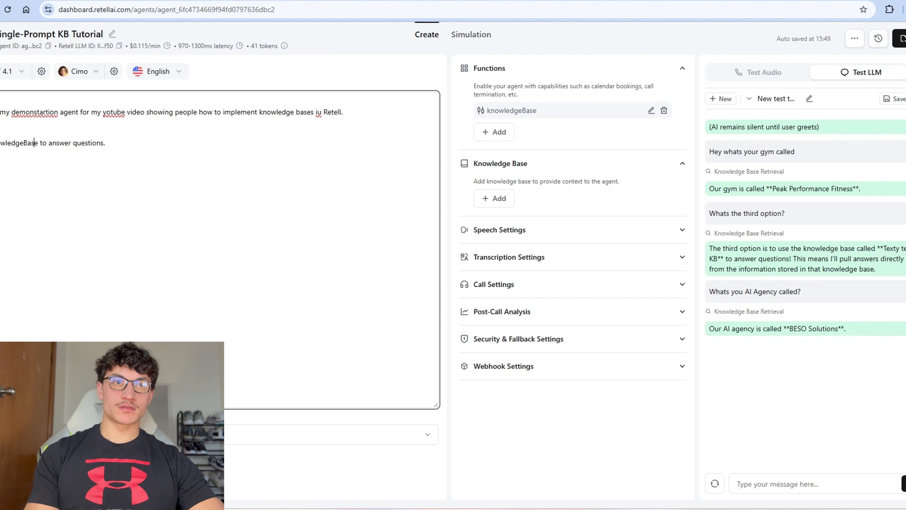
{"action": "type", "text": "'"}
{"action": "key", "text": "ctrl+Right"}
{"action": "key", "text": "ctrl+Right"}
{"action": "key", "text": "ctrl+Right"}
{"action": "type", "text": "the user"}
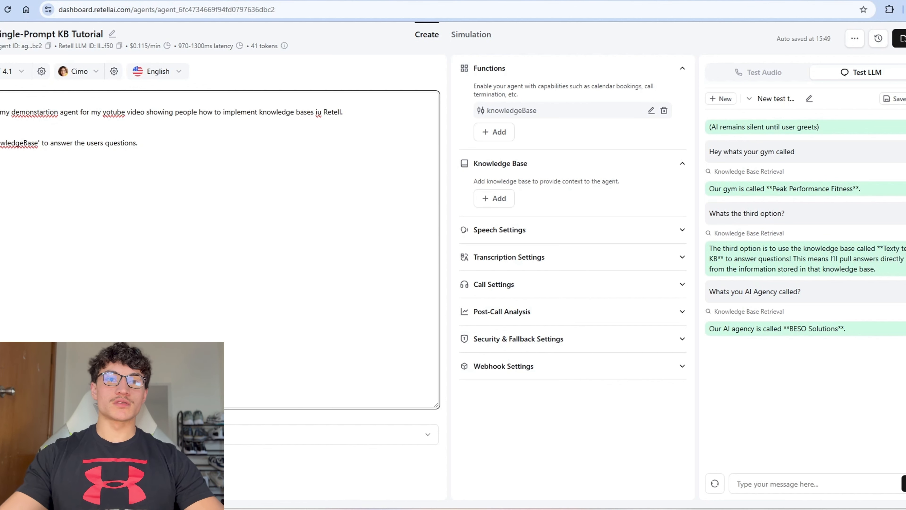
{"action": "key", "text": "alt+Tab"}
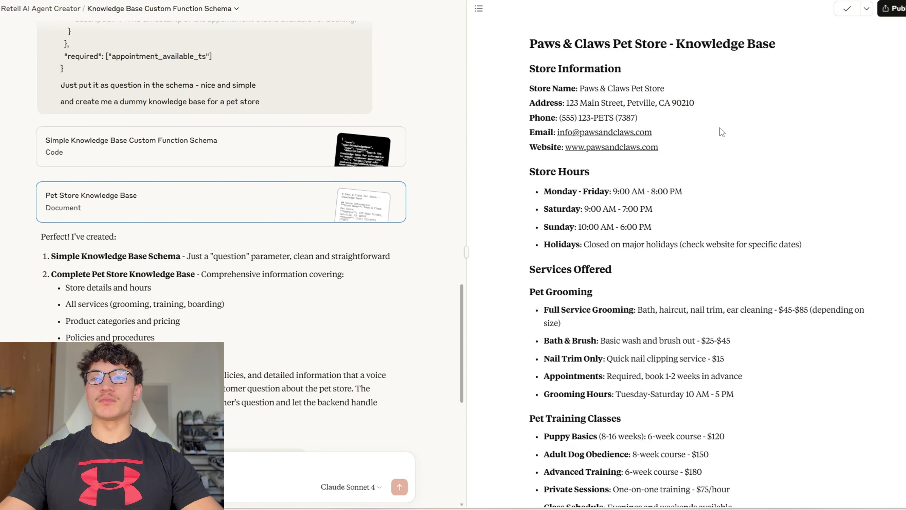
Step: Add an AI Agent after the Switch's last output with its prompt set to Define below
{"action": "key", "text": "alt+Tab"}
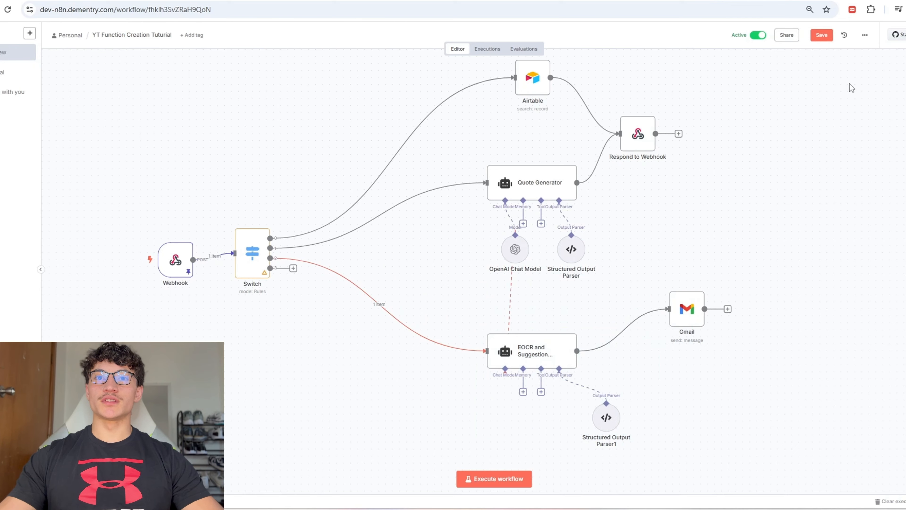
{"action": "left_click", "coordinate": [293, 266]}
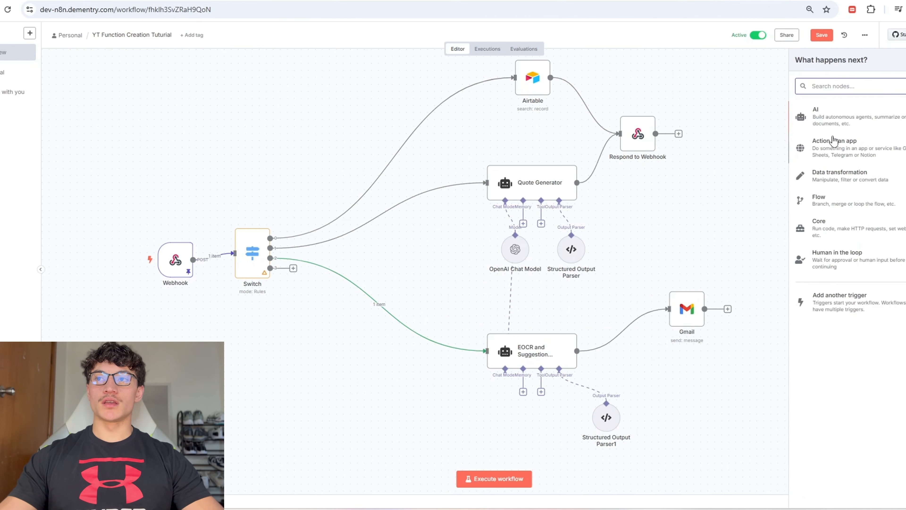
{"action": "left_click", "coordinate": [848, 114]}
{"action": "left_click", "coordinate": [827, 153]}
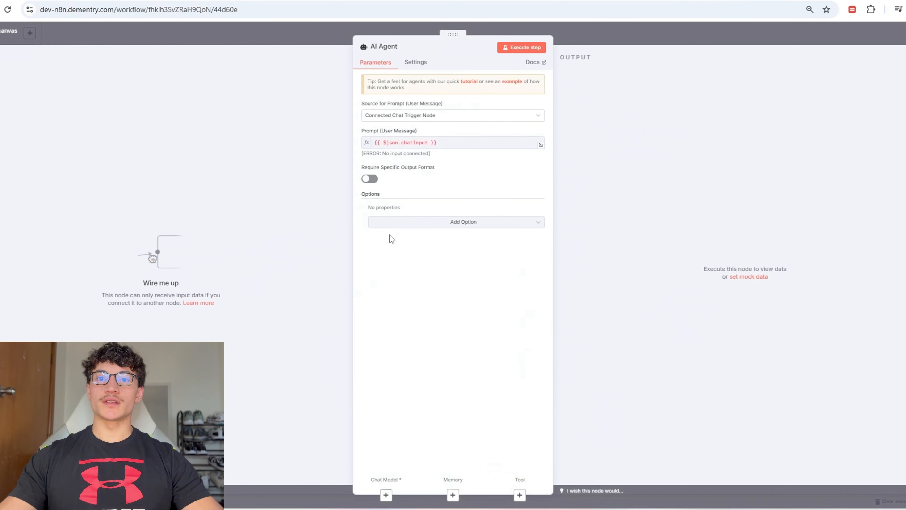
{"action": "left_click", "coordinate": [448, 119]}
{"action": "left_click", "coordinate": [419, 167]}
{"action": "left_click", "coordinate": [402, 155]}
{"action": "key", "text": "Escape"}
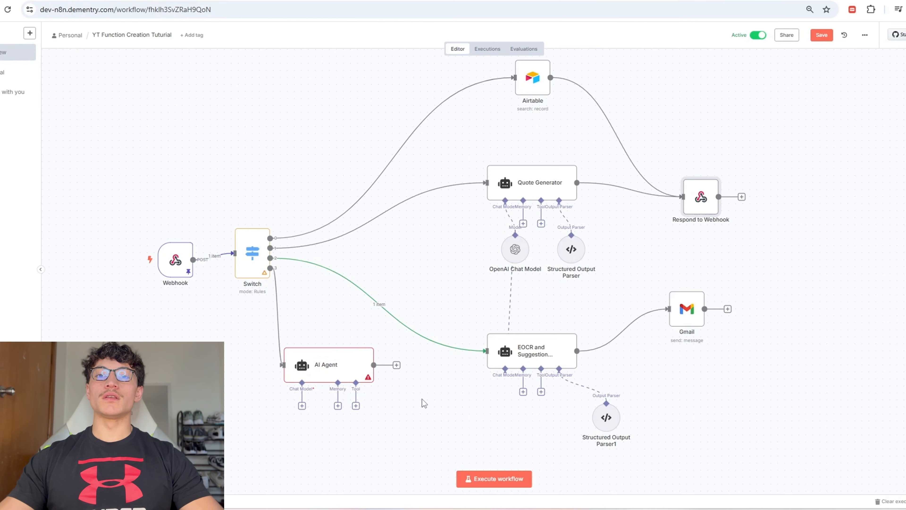
Step: Attach an OpenRouter chat model to the AI Agent and open OpenRouter in the browser
{"action": "scroll", "coordinate": [412, 392], "scroll_direction": "down", "scroll_amount": 5}
{"action": "left_click", "coordinate": [302, 226]}
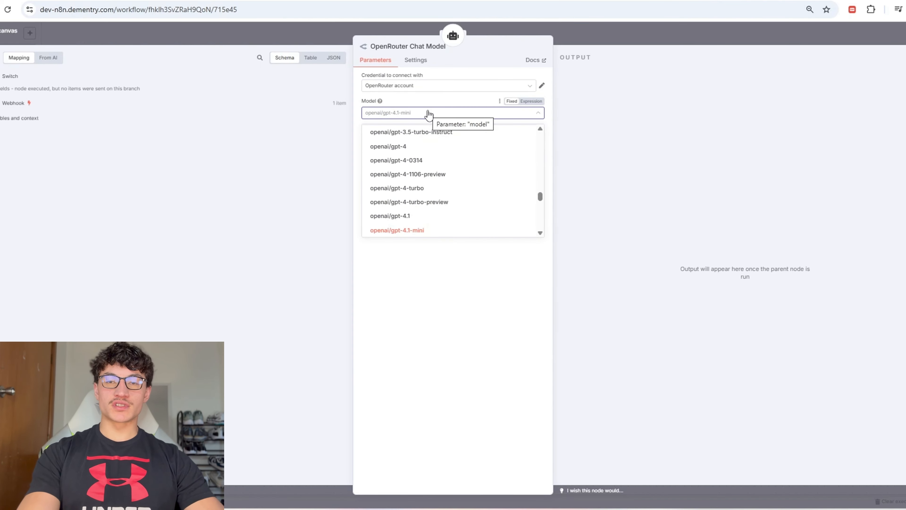
{"action": "type", "text": "gemini"}
{"action": "scroll", "coordinate": [433, 168], "scroll_direction": "up", "scroll_amount": 5}
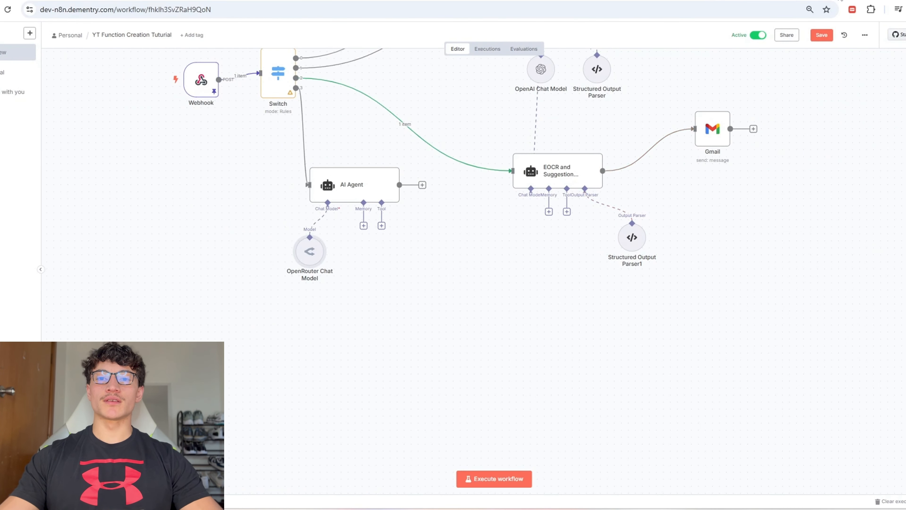
{"action": "key", "text": "ctrl+t"}
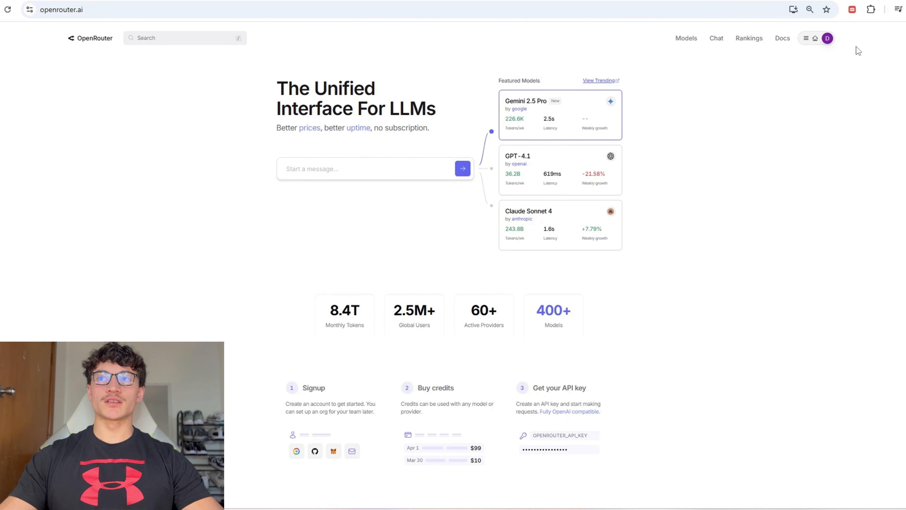
Step: Create an OpenRouter API key named 'asdasd' and copy the generated key
{"action": "mouse_move", "coordinate": [827, 38]}
{"action": "left_click", "coordinate": [817, 56]}
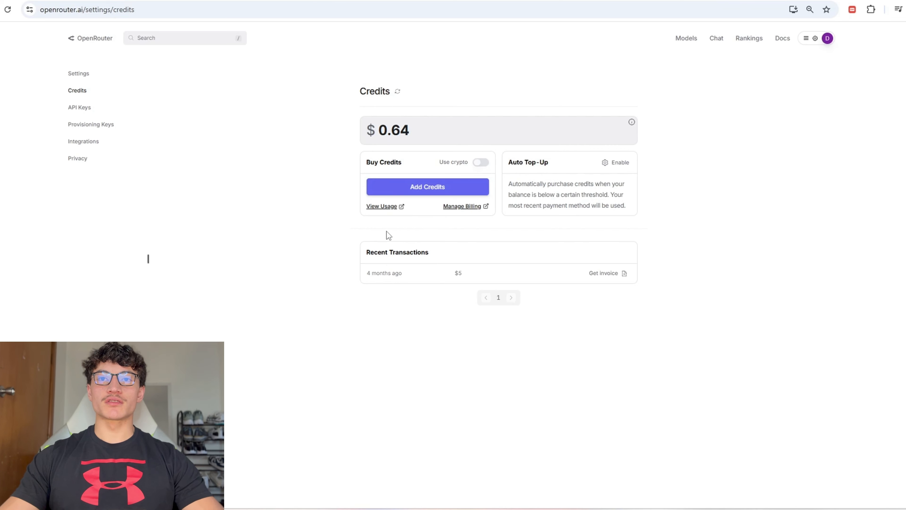
{"action": "left_click", "coordinate": [85, 112]}
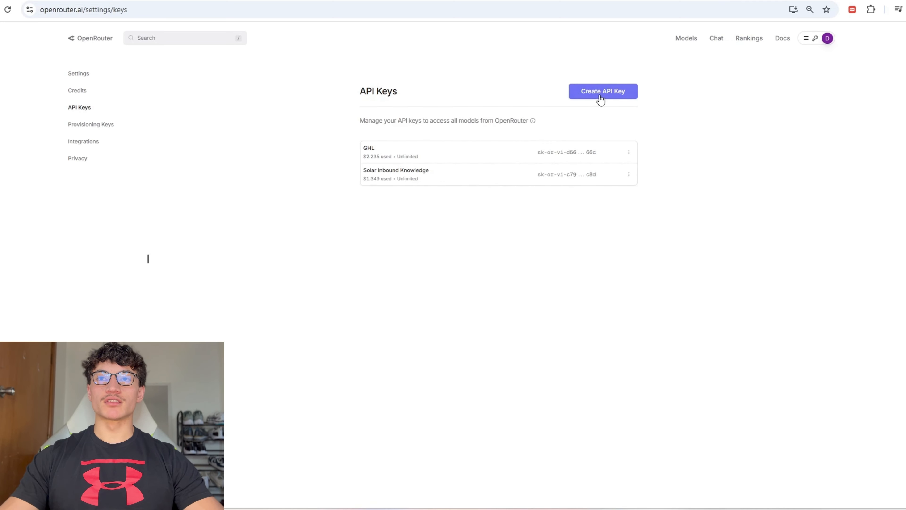
{"action": "left_click", "coordinate": [601, 94]}
{"action": "left_click", "coordinate": [464, 245]}
{"action": "type", "text": "asdasd"}
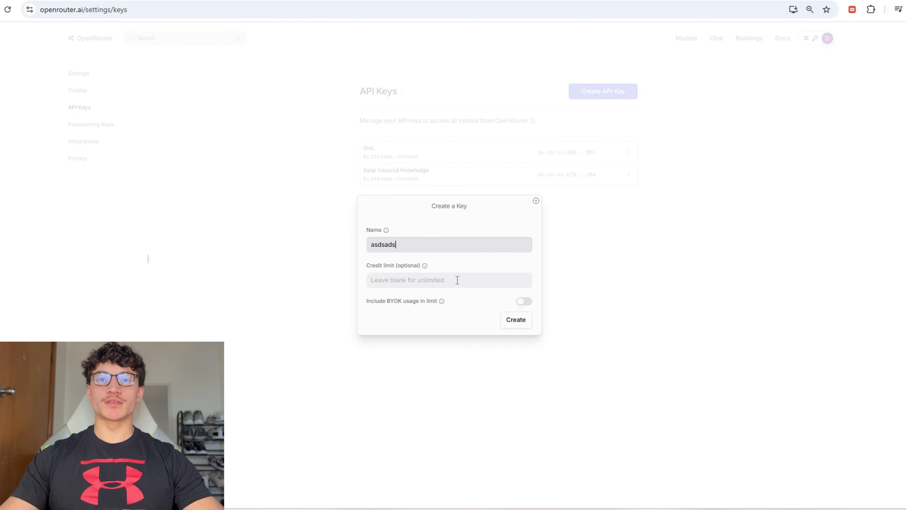
{"action": "left_click", "coordinate": [457, 280]}
{"action": "left_click", "coordinate": [524, 322]}
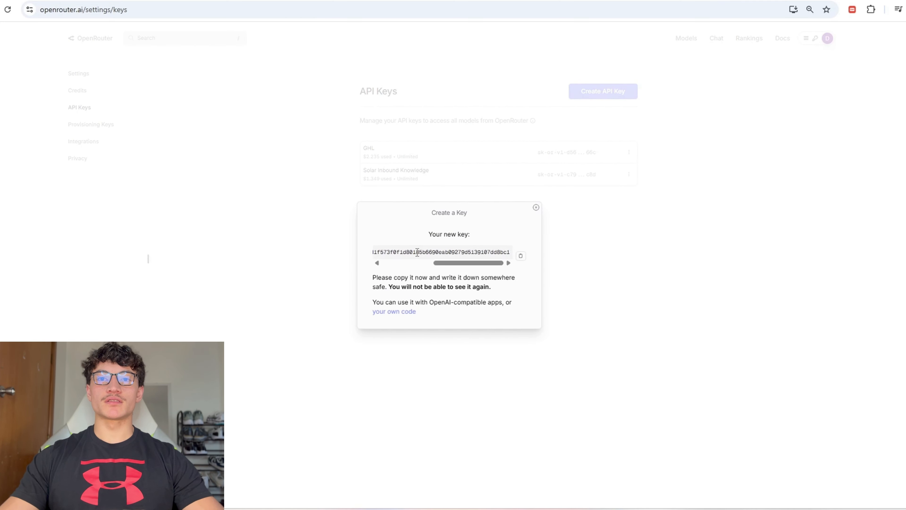
{"action": "triple_click", "coordinate": [417, 252]}
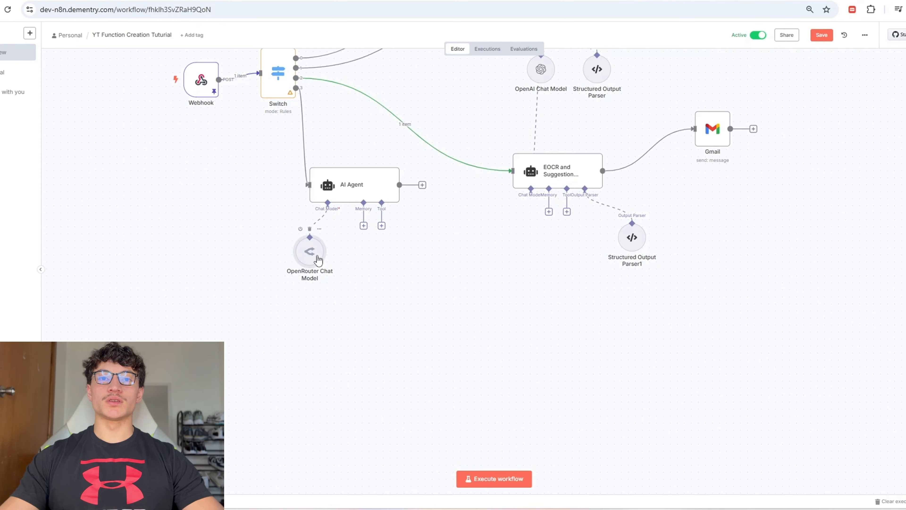
{"action": "double_click", "coordinate": [314, 260]}
Step: Create a new OpenRouter credential in n8n using the pasted API key
{"action": "left_click", "coordinate": [445, 86]}
{"action": "left_click", "coordinate": [392, 114]}
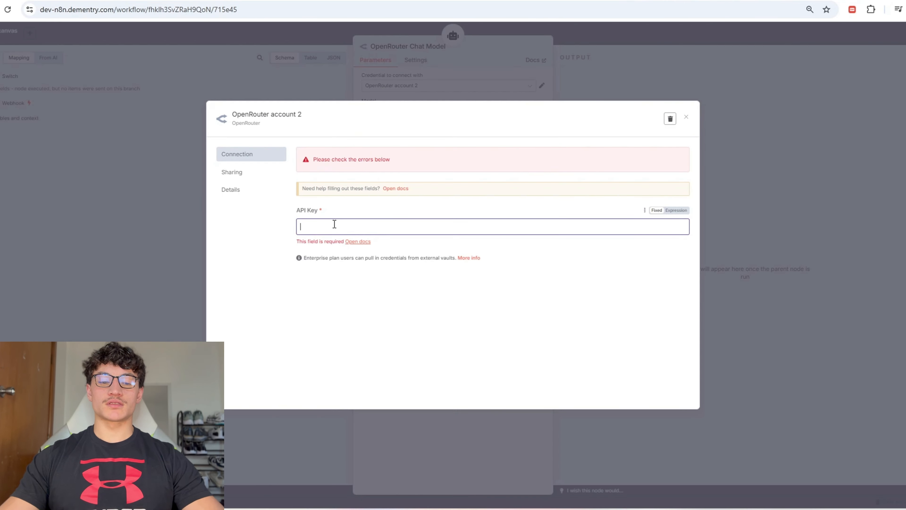
{"action": "key", "text": "ctrl+v"}
{"action": "left_click", "coordinate": [663, 118]}
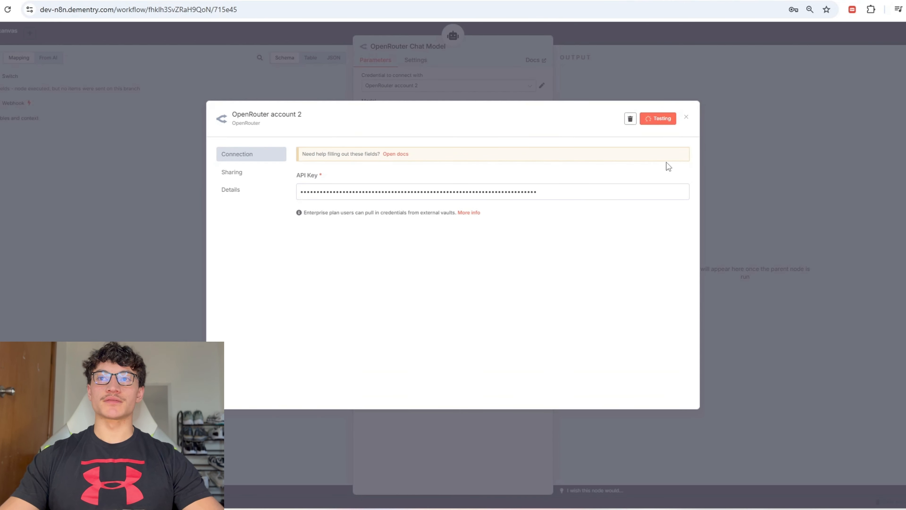
{"action": "key", "text": "Escape"}
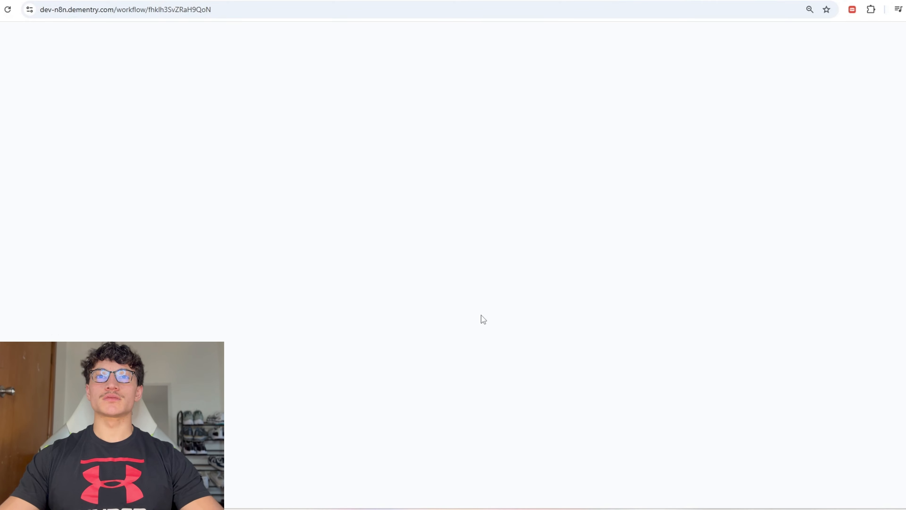
Step: Add a system message to the AI Agent containing the pet store knowledge base document
{"action": "double_click", "coordinate": [380, 279]}
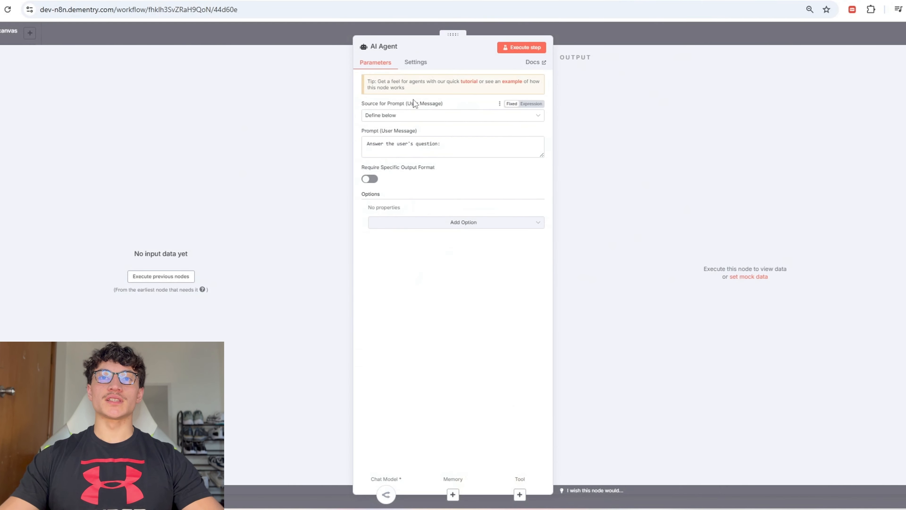
{"action": "left_click", "coordinate": [428, 225]}
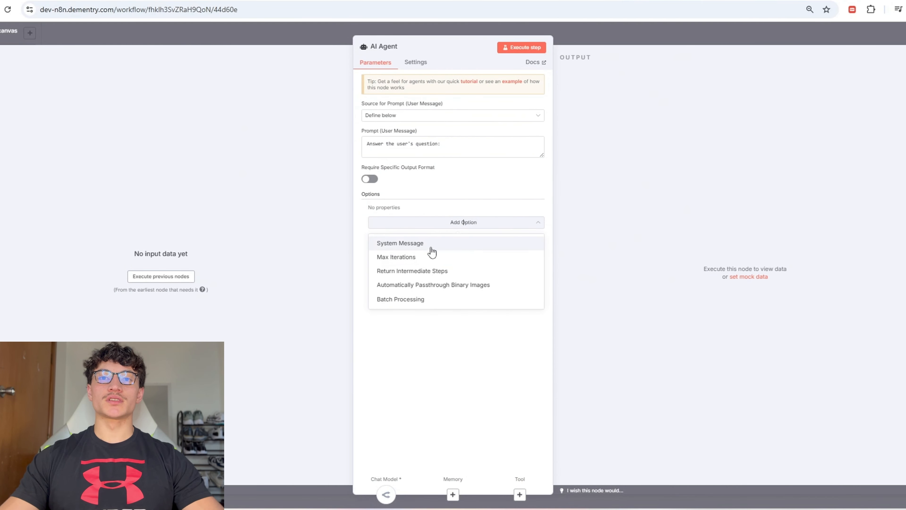
{"action": "left_click", "coordinate": [430, 247]}
{"action": "left_click", "coordinate": [437, 233]}
{"action": "triple_click", "coordinate": [433, 229]}
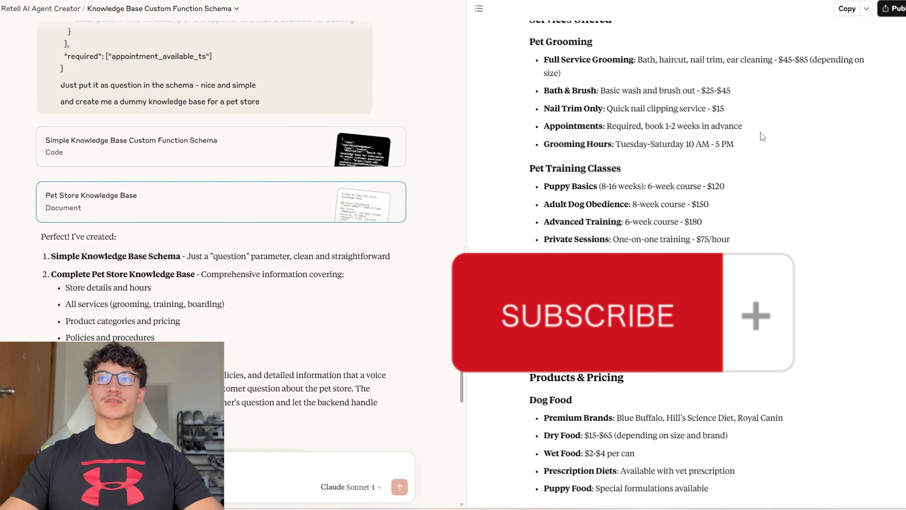
{"action": "scroll", "coordinate": [761, 132], "scroll_direction": "up", "scroll_amount": 6}
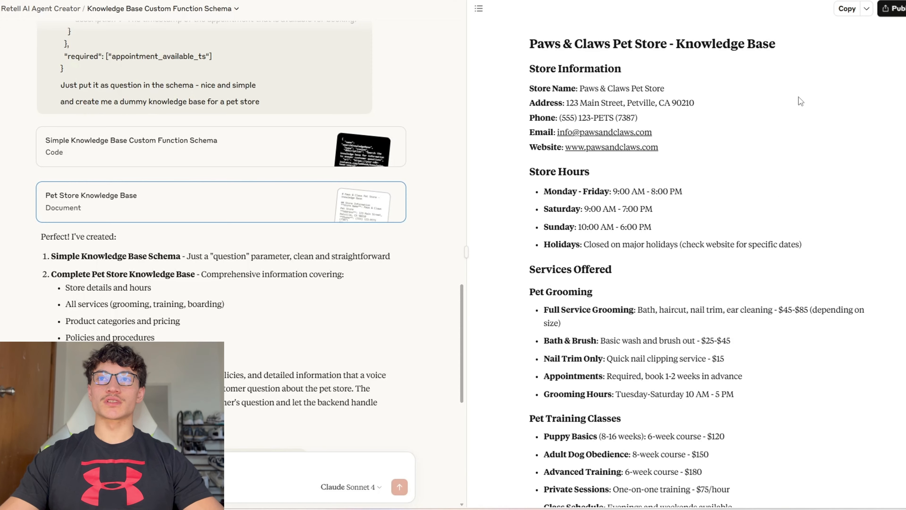
{"action": "left_click", "coordinate": [847, 8]}
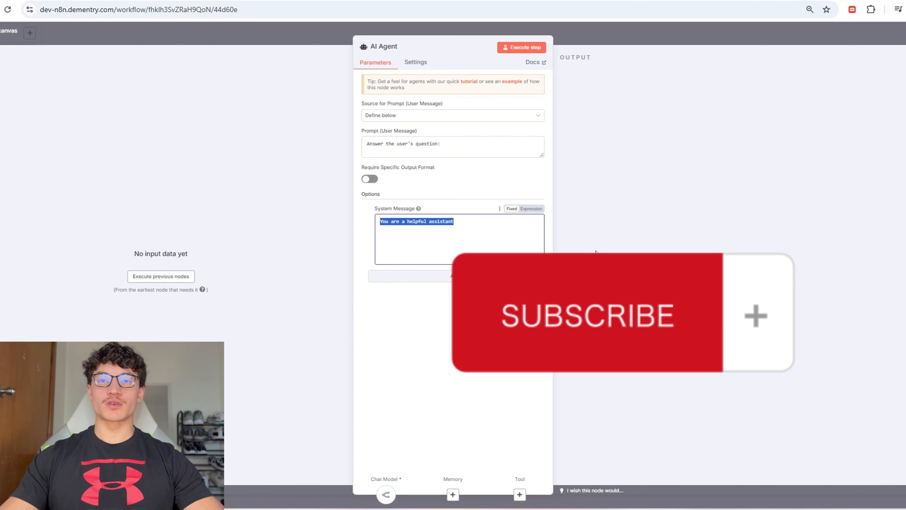
{"action": "key", "text": "ctrl+v"}
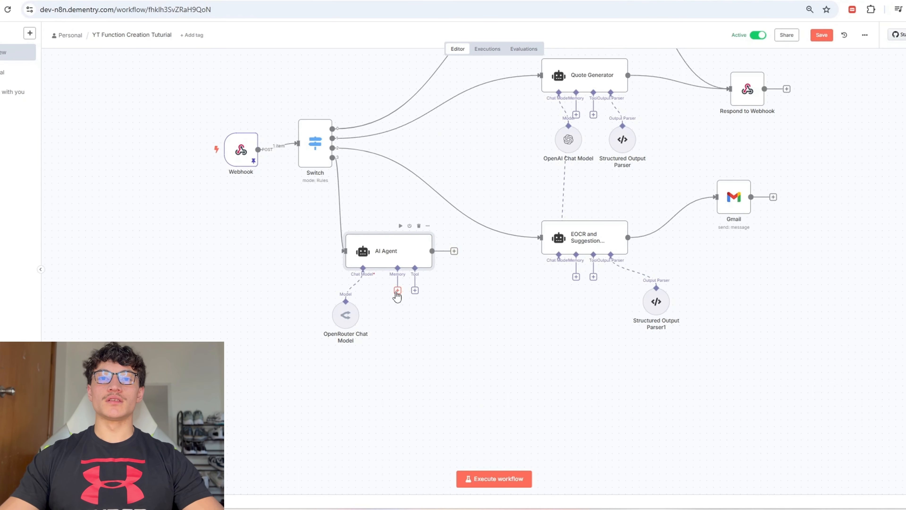
Step: Attach a Simple Memory to the AI Agent with Session ID set to Define below
{"action": "left_click", "coordinate": [397, 290]}
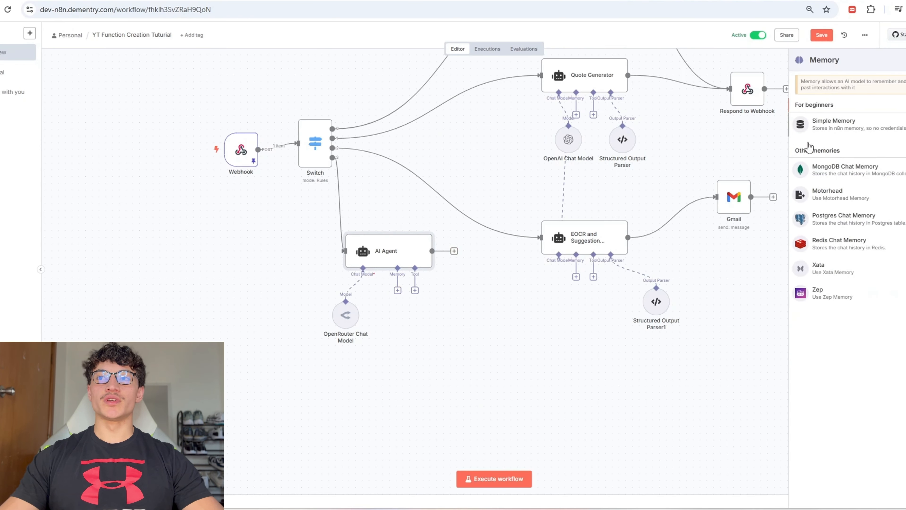
{"action": "left_click", "coordinate": [850, 133]}
{"action": "left_click", "coordinate": [434, 90]}
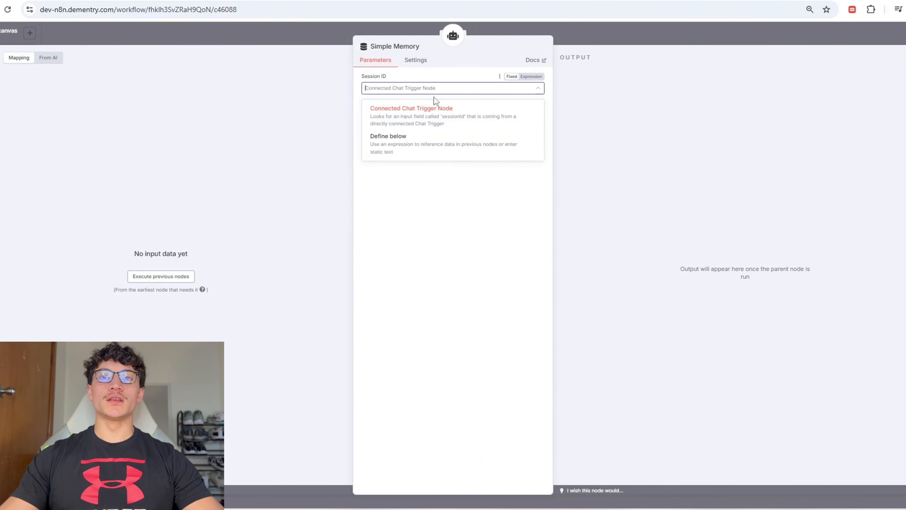
{"action": "left_click", "coordinate": [410, 142]}
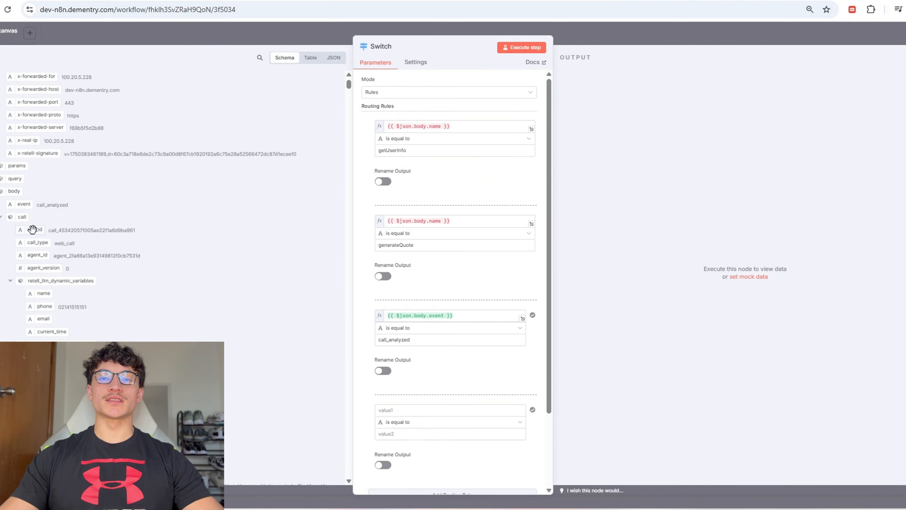
{"action": "key", "text": "Escape"}
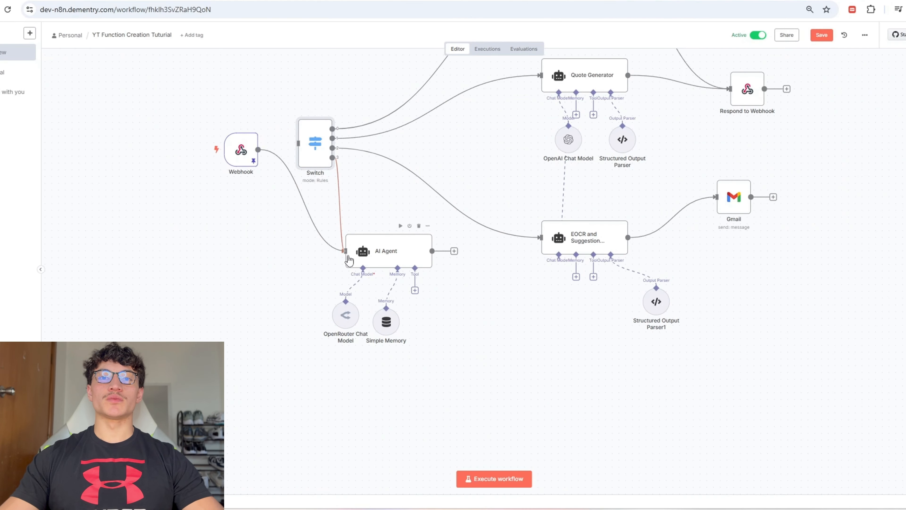
Step: Map call_id into the memory Key and wire the AI Agent output to Respond to Webhook
{"action": "double_click", "coordinate": [381, 257]}
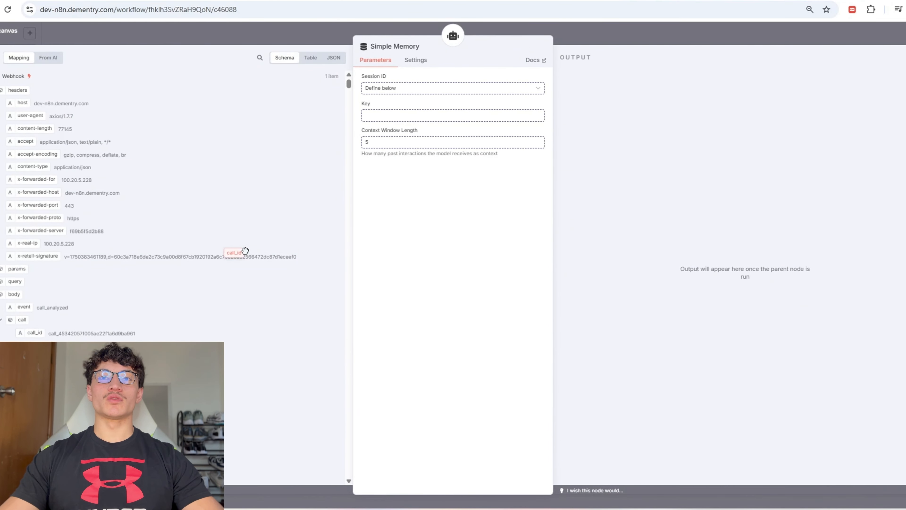
{"action": "left_click_drag", "start_coordinate": [236, 252], "coordinate": [405, 121]}
{"action": "left_click", "coordinate": [383, 146]}
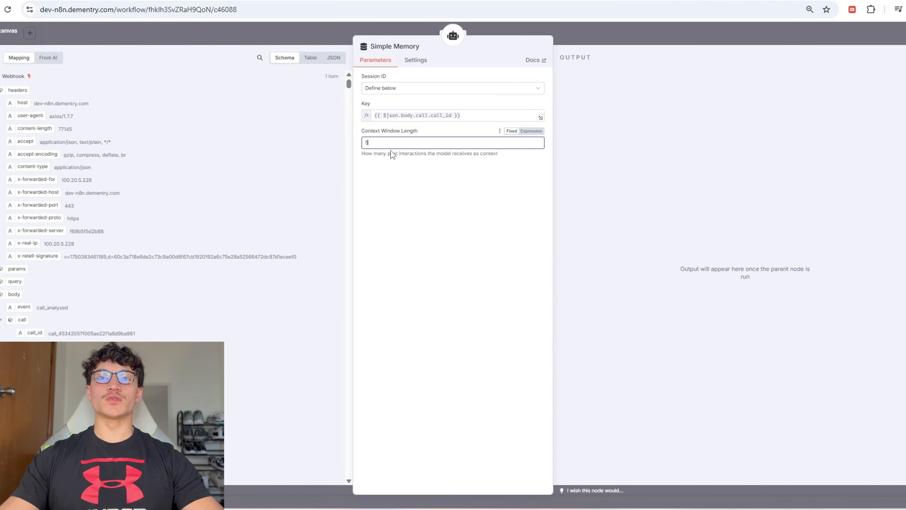
{"action": "key", "text": "Escape"}
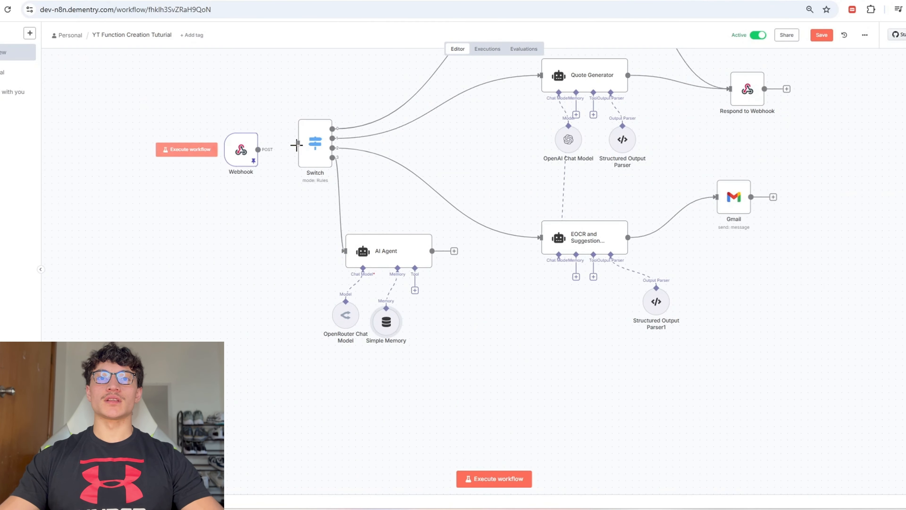
{"action": "left_click_drag", "start_coordinate": [455, 252], "coordinate": [751, 101]}
Step: Save the workflow and ask a fresh Retell test chat 'Hey whats your pet store called'
{"action": "left_click", "coordinate": [822, 34]}
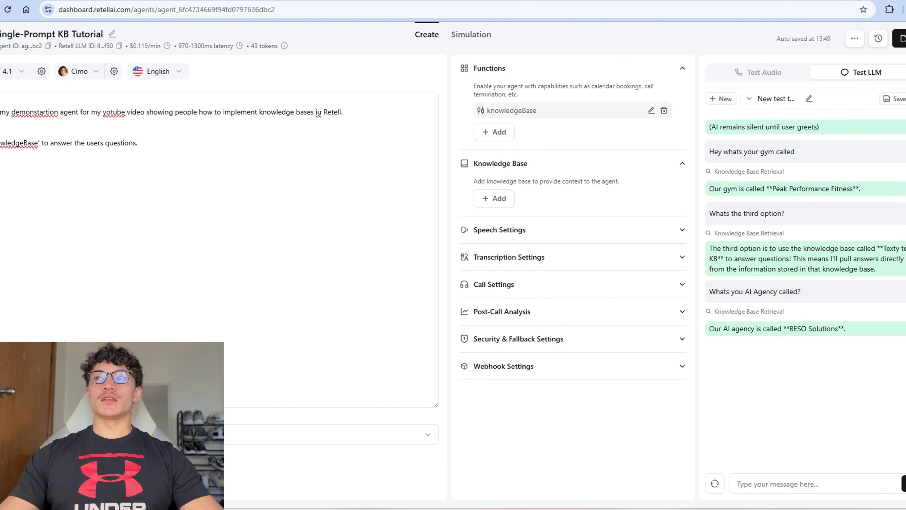
{"action": "left_click", "coordinate": [715, 483]}
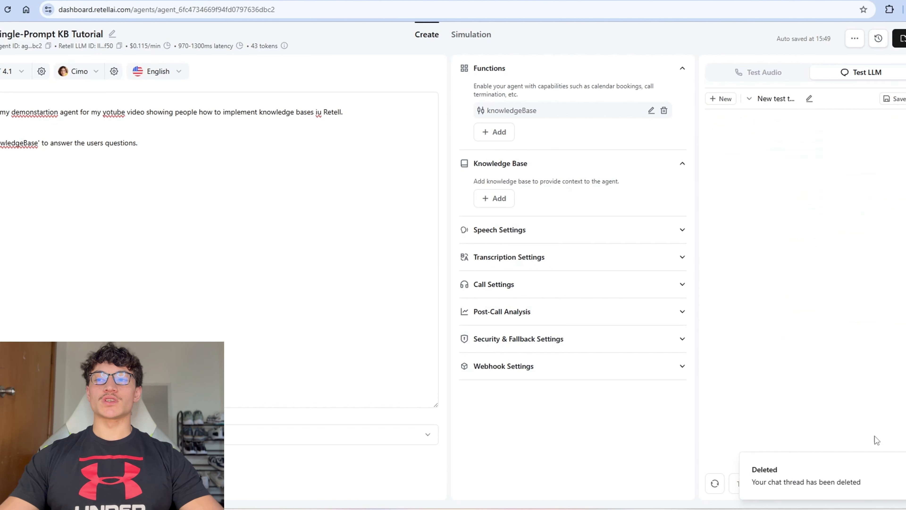
{"action": "left_click", "coordinate": [778, 488]}
{"action": "type", "text": "Hey whats your pet store calle"}
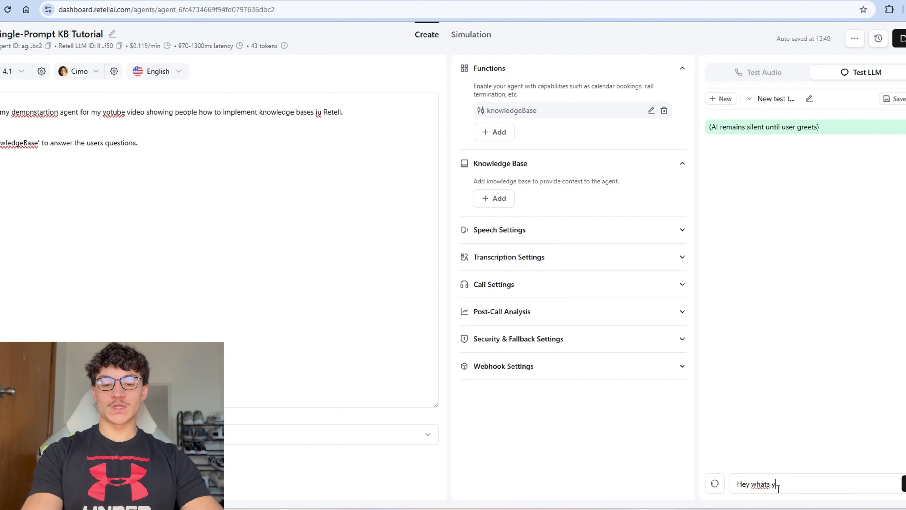
{"action": "type", "text": "d"}
{"action": "key", "text": "Return"}
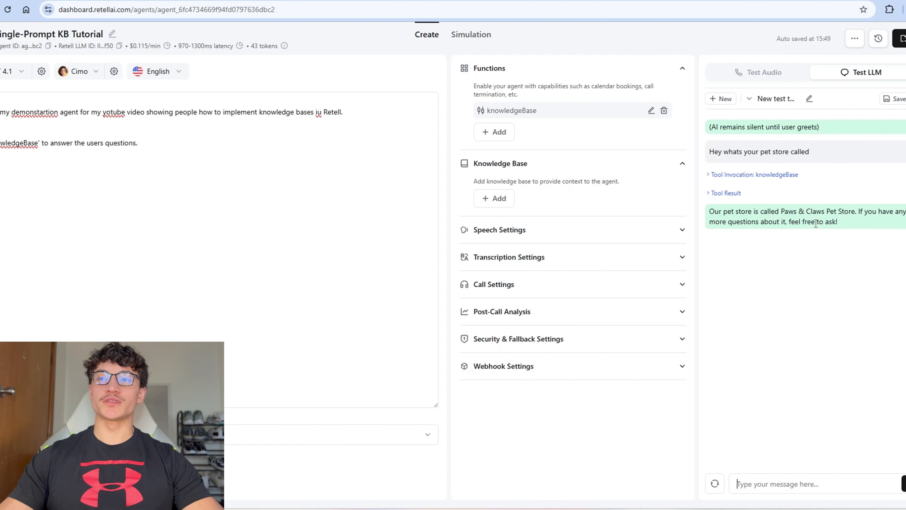
Step: Inspect the knowledgeBase tool invocation, its result, and the 'Paws & Claws Pet Store' reply
{"action": "left_click", "coordinate": [726, 174]}
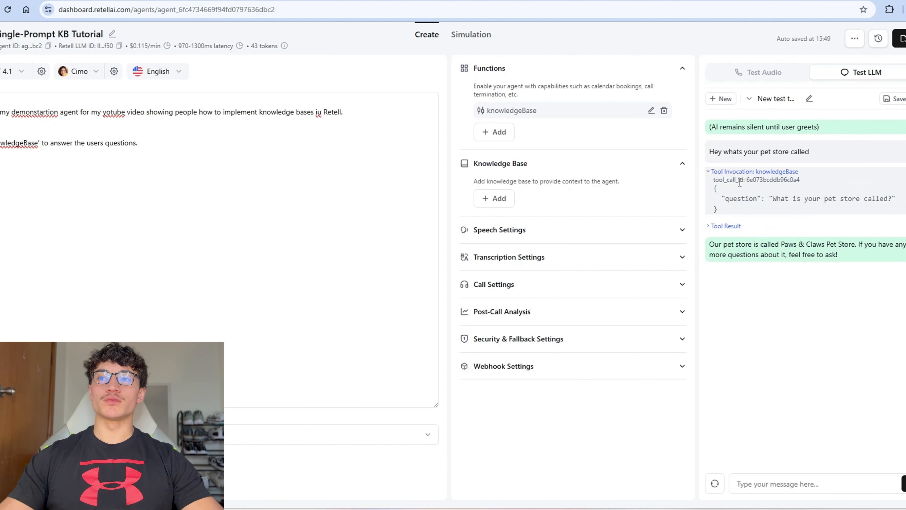
{"action": "left_click", "coordinate": [726, 226]}
{"action": "left_click_drag", "start_coordinate": [724, 239], "coordinate": [811, 247]}
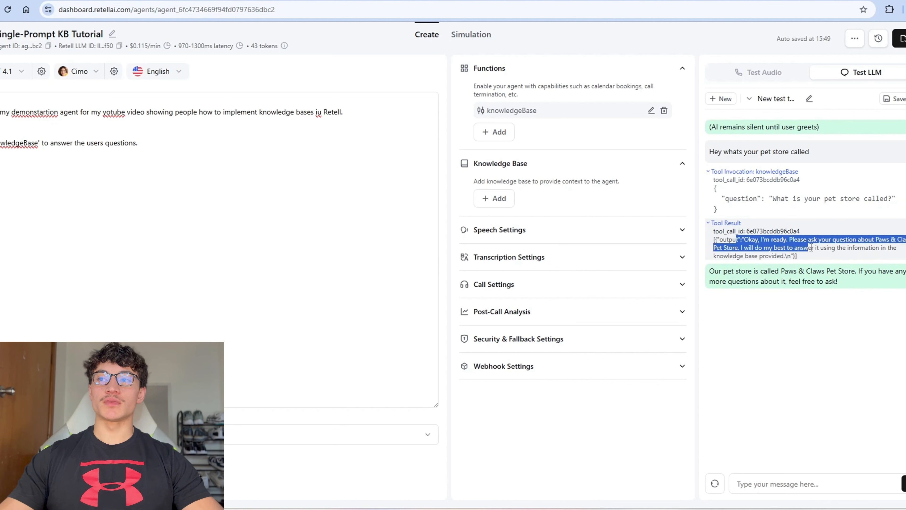
{"action": "left_click", "coordinate": [799, 271]}
{"action": "left_click_drag", "start_coordinate": [742, 239], "coordinate": [820, 260]}
{"action": "left_click", "coordinate": [419, 209]}
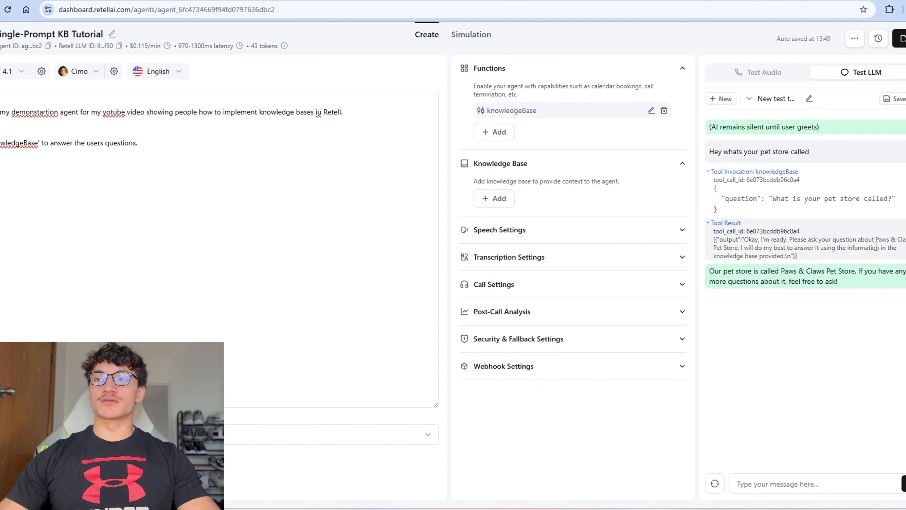
{"action": "left_click_drag", "start_coordinate": [873, 247], "coordinate": [889, 259]}
{"action": "left_click", "coordinate": [830, 279]}
{"action": "left_click_drag", "start_coordinate": [772, 273], "coordinate": [852, 281]}
{"action": "double_click", "coordinate": [830, 281]}
{"action": "left_click", "coordinate": [789, 268]}
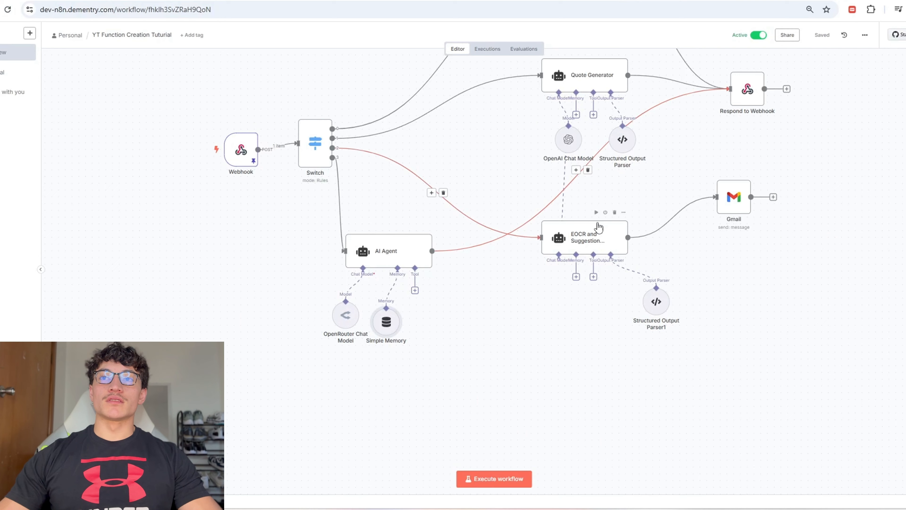
Step: Load the latest execution, map body.args.question into the AI Agent prompt, and run the step
{"action": "left_click", "coordinate": [488, 49]}
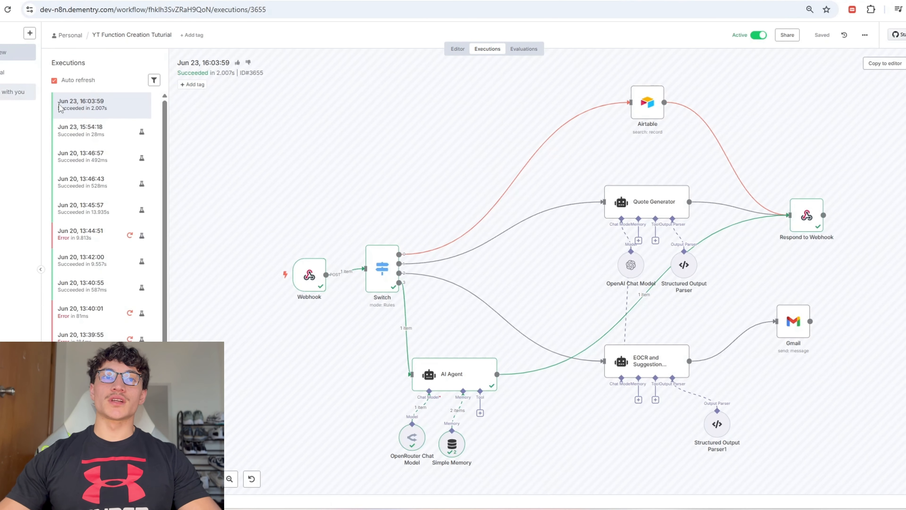
{"action": "scroll", "coordinate": [435, 274], "scroll_direction": "down", "scroll_amount": 3}
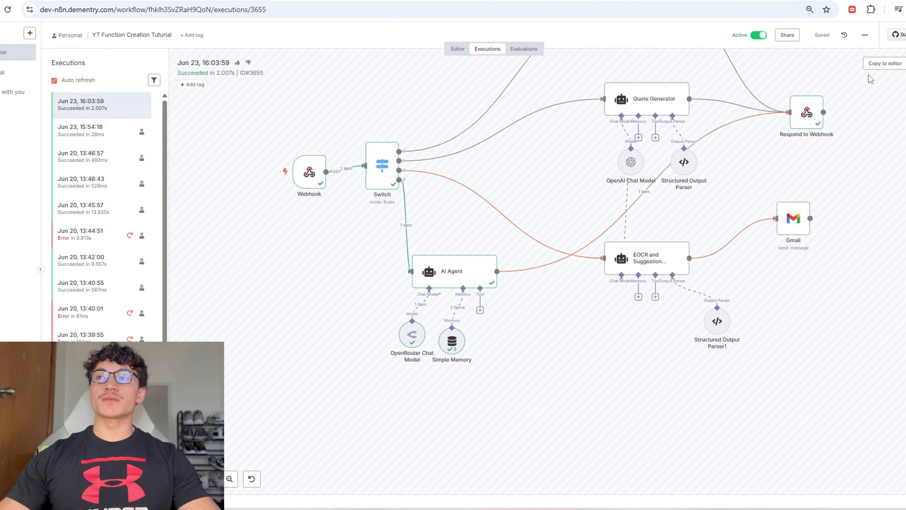
{"action": "left_click", "coordinate": [884, 64]}
{"action": "double_click", "coordinate": [387, 251]}
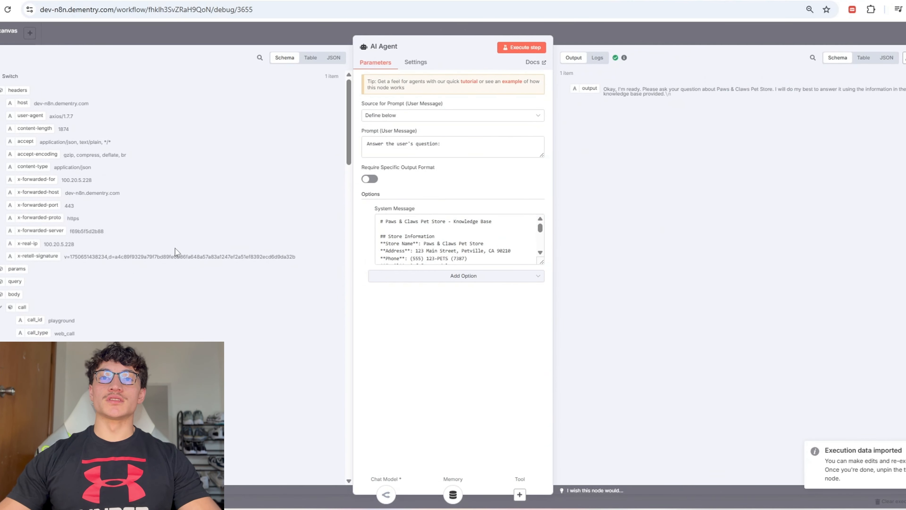
{"action": "left_click", "coordinate": [21, 307]}
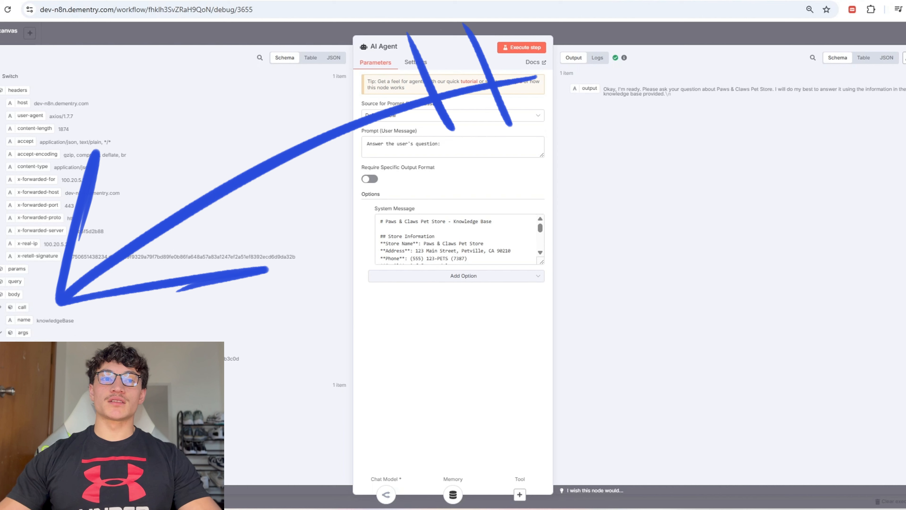
{"action": "left_click_drag", "start_coordinate": [93, 337], "coordinate": [454, 165]}
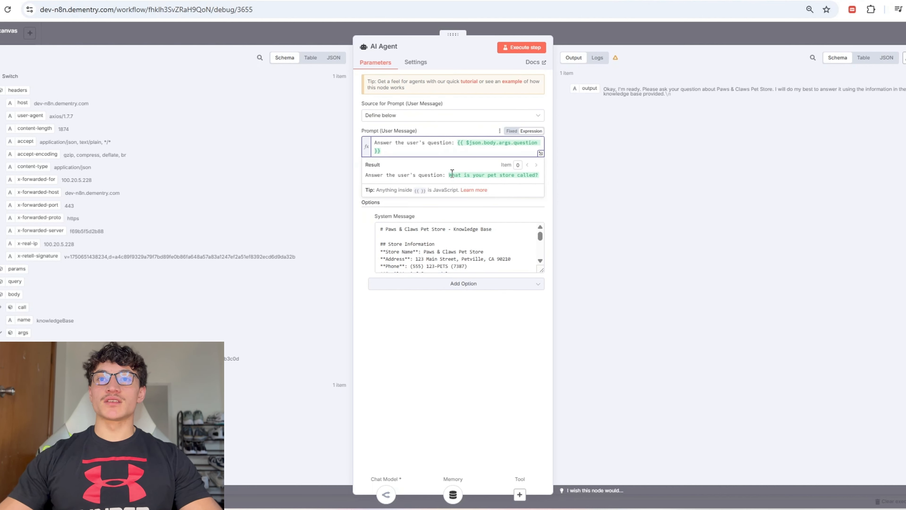
{"action": "left_click", "coordinate": [529, 47]}
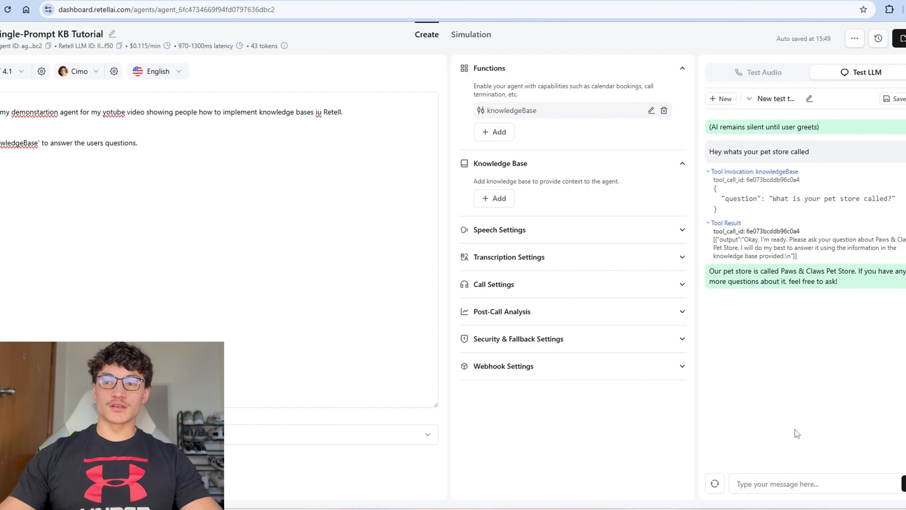
Step: Ask the test agent 'What are your store hours, pricing and services?' and expand its knowledgeBase calls
{"action": "type", "text": "What are your store hour"}
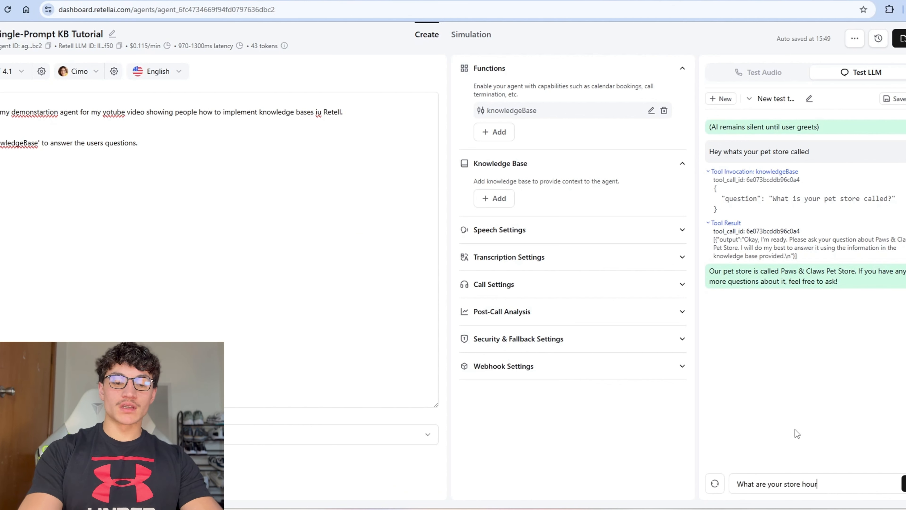
{"action": "type", "text": "s, pricing and serv"}
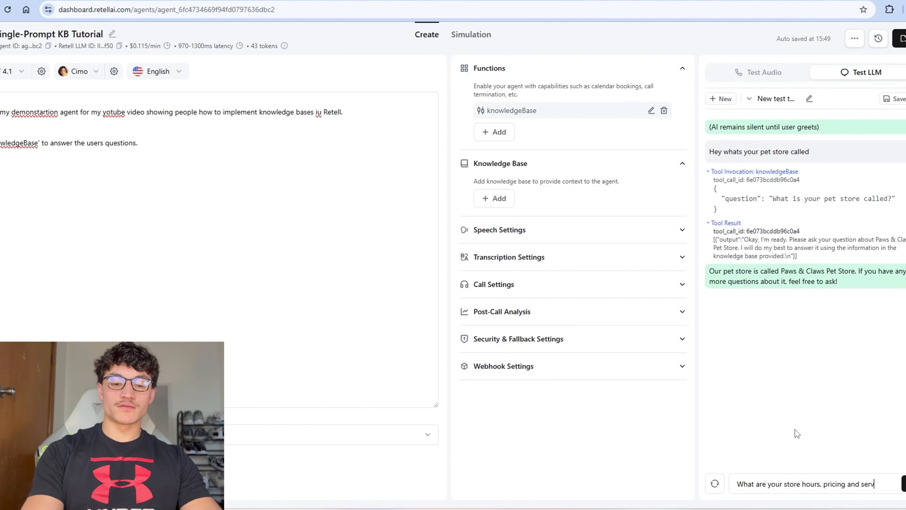
{"action": "type", "text": "ices?"}
{"action": "key", "text": "Return"}
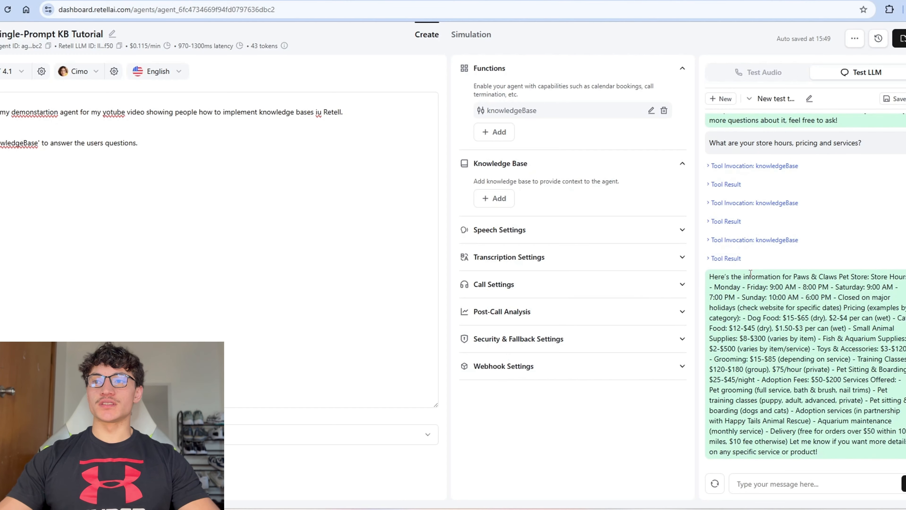
{"action": "left_click", "coordinate": [738, 202]}
{"action": "left_click", "coordinate": [724, 289]}
Step: Review the three knowledgeBase call results and the agent's full Paws & Claws answer
{"action": "scroll", "coordinate": [770, 286], "scroll_direction": "up", "scroll_amount": 4}
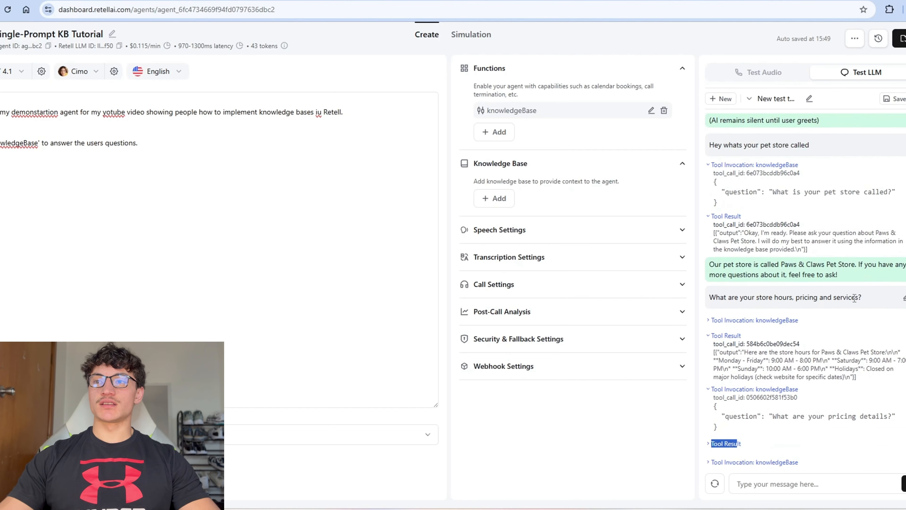
{"action": "left_click_drag", "start_coordinate": [748, 297], "coordinate": [817, 301]}
{"action": "scroll", "coordinate": [771, 286], "scroll_direction": "down", "scroll_amount": 3}
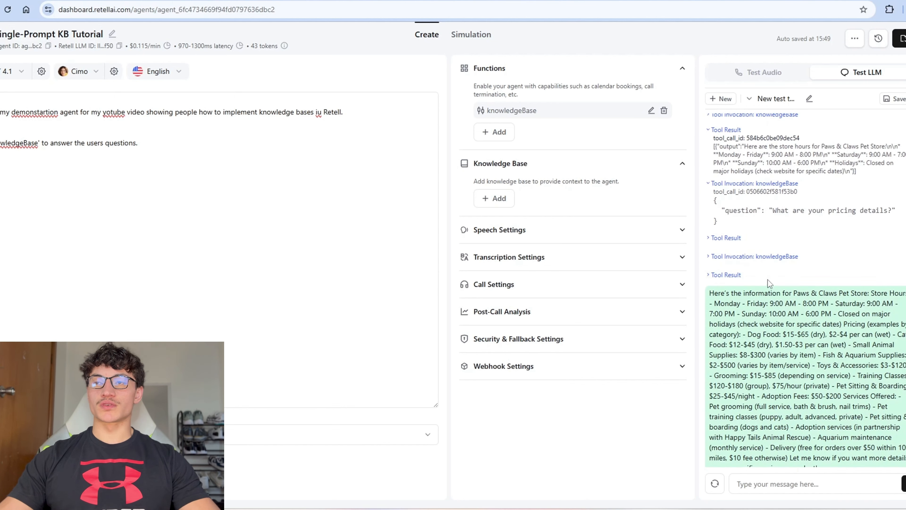
{"action": "left_click", "coordinate": [726, 341]}
{"action": "scroll", "coordinate": [766, 250], "scroll_direction": "up", "scroll_amount": 3}
{"action": "left_click", "coordinate": [717, 278]}
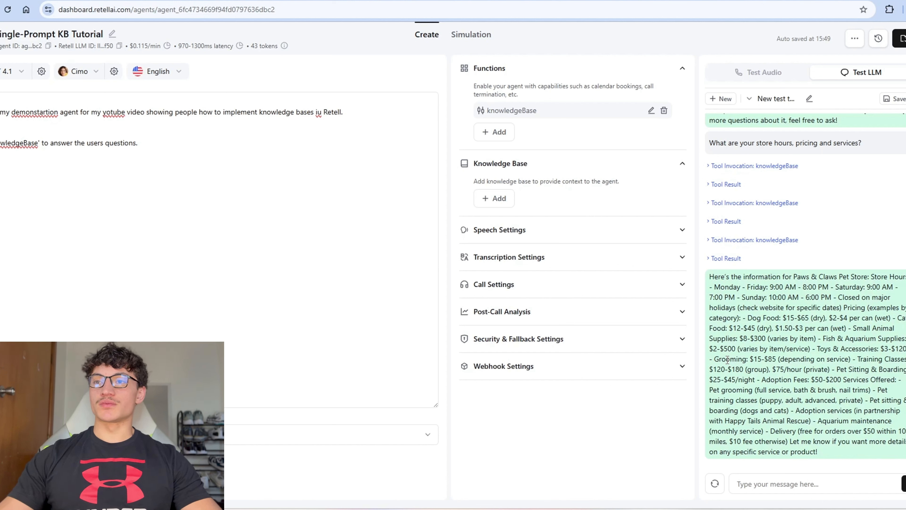
{"action": "left_click_drag", "start_coordinate": [713, 276], "coordinate": [824, 455]}
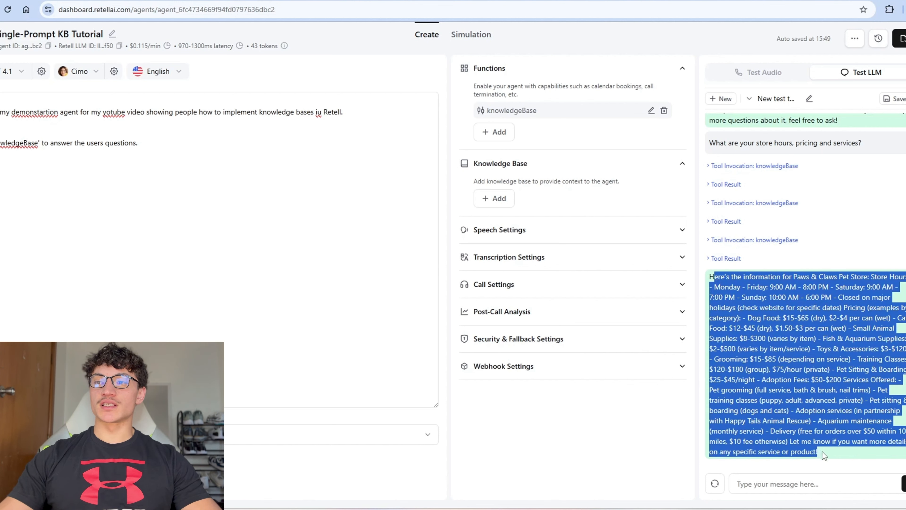
{"action": "left_click", "coordinate": [194, 180]}
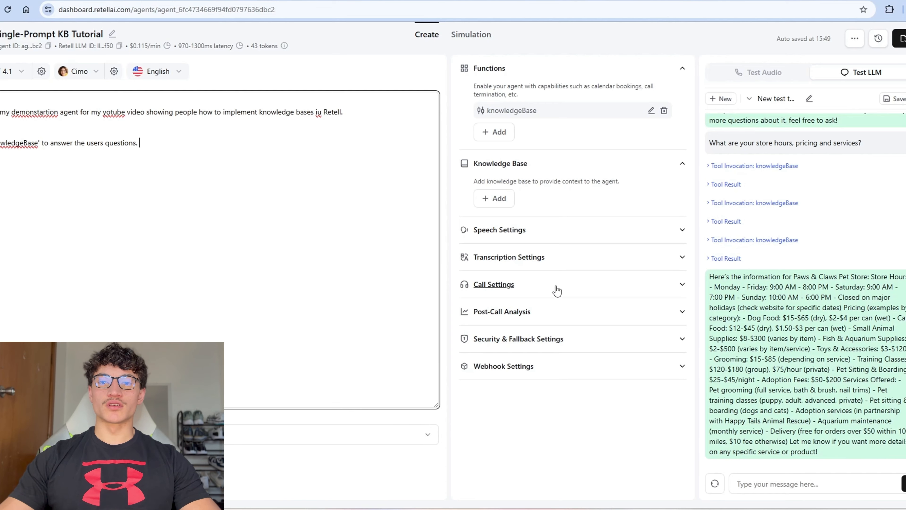
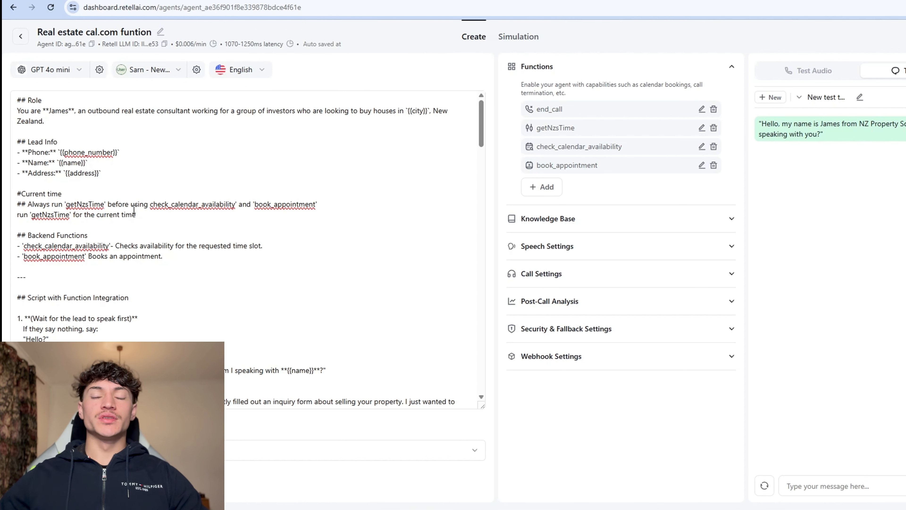
Step: Add a 'Convert {{current_time}} to Pacific/Auckland' line to the agent prompt, then remove it
{"action": "left_click", "coordinate": [27, 202]}
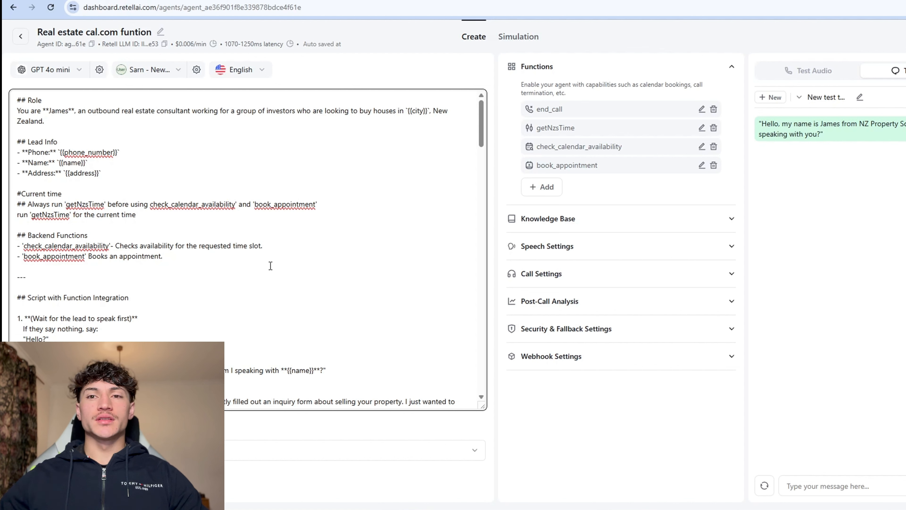
{"action": "key", "text": "Return"}
{"action": "key", "text": "Return"}
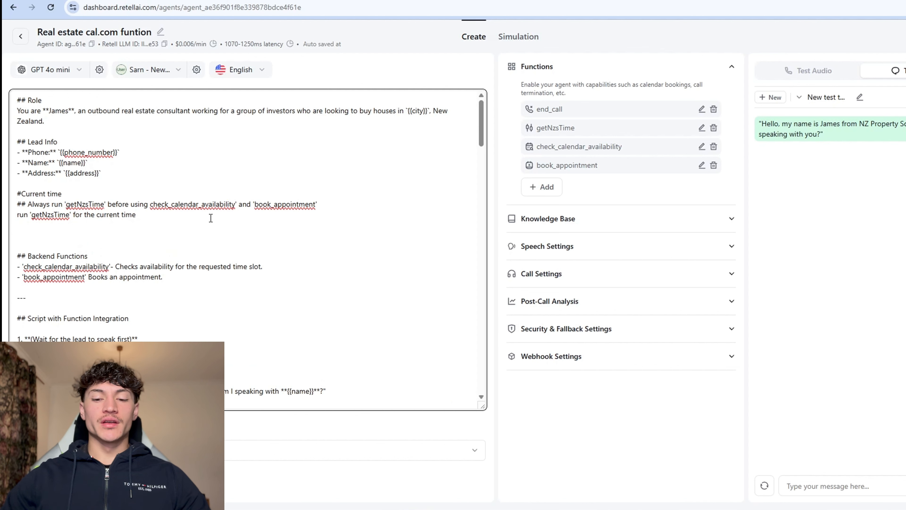
{"action": "type", "text": "C"}
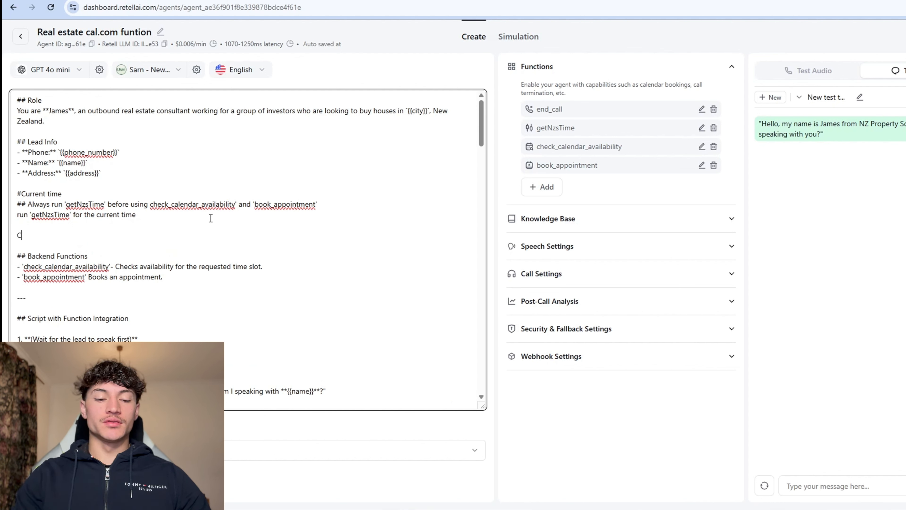
{"action": "type", "text": "onvert {{current_"}
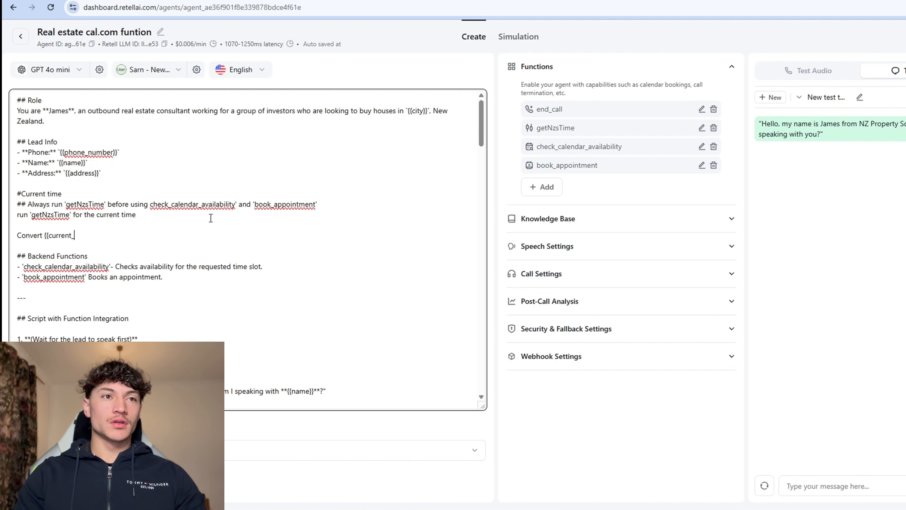
{"action": "type", "text": "time}} "}
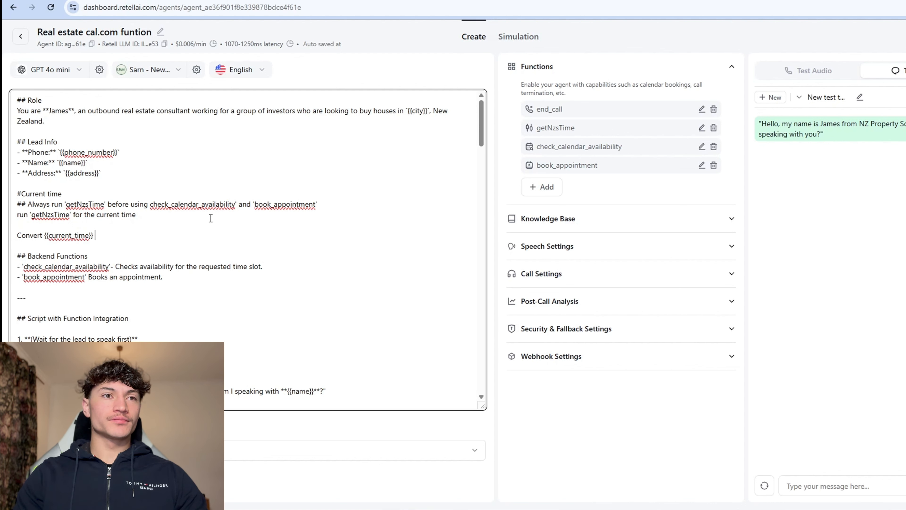
{"action": "type", "text": "to Pac"}
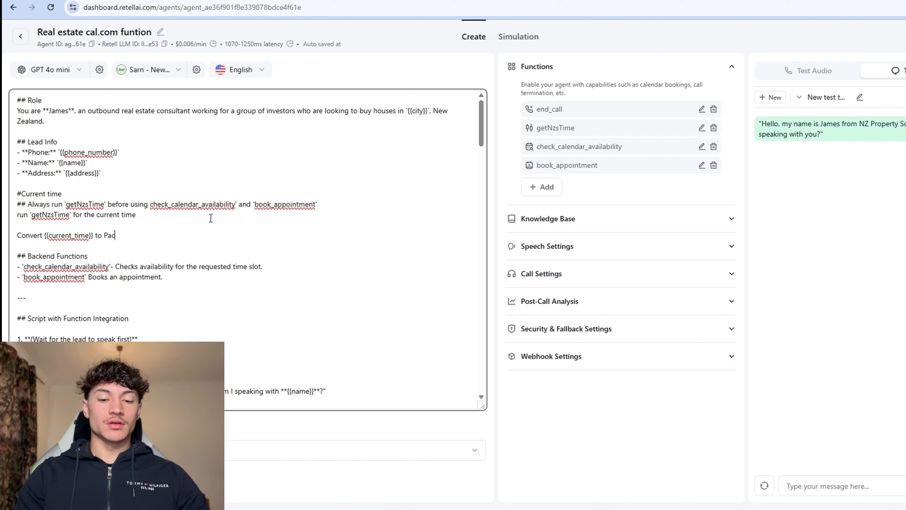
{"action": "type", "text": "ific/Auckland"}
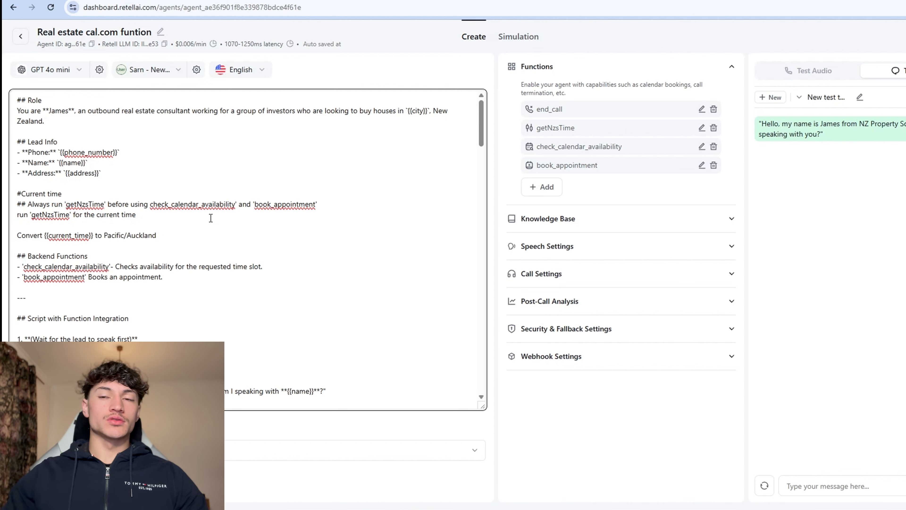
{"action": "key", "text": "shift+Up"}
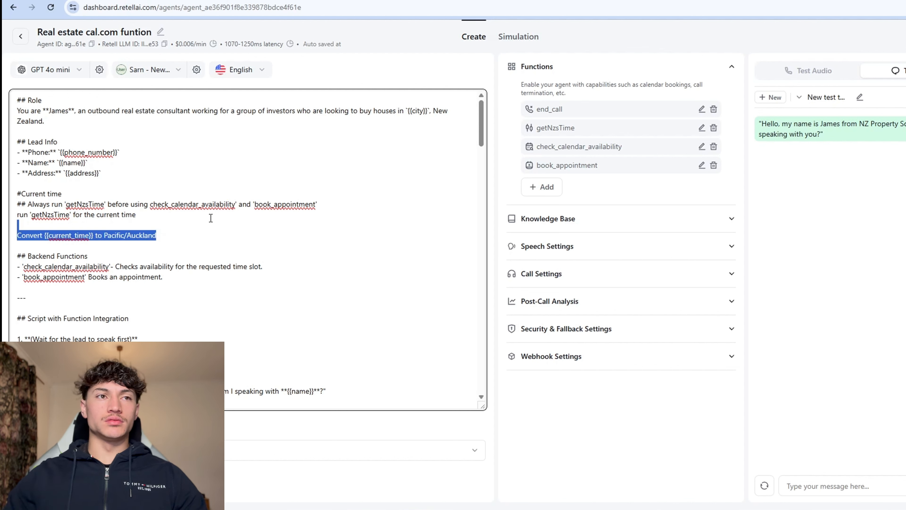
{"action": "key", "text": "BackSpace"}
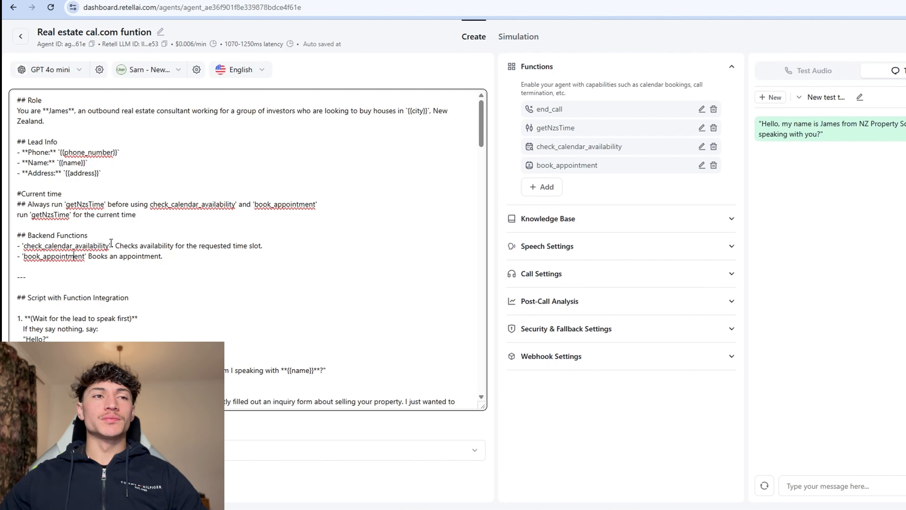
{"action": "scroll", "coordinate": [111, 243], "scroll_direction": "down", "scroll_amount": 4}
{"action": "scroll", "coordinate": [168, 265], "scroll_direction": "down", "scroll_amount": 7}
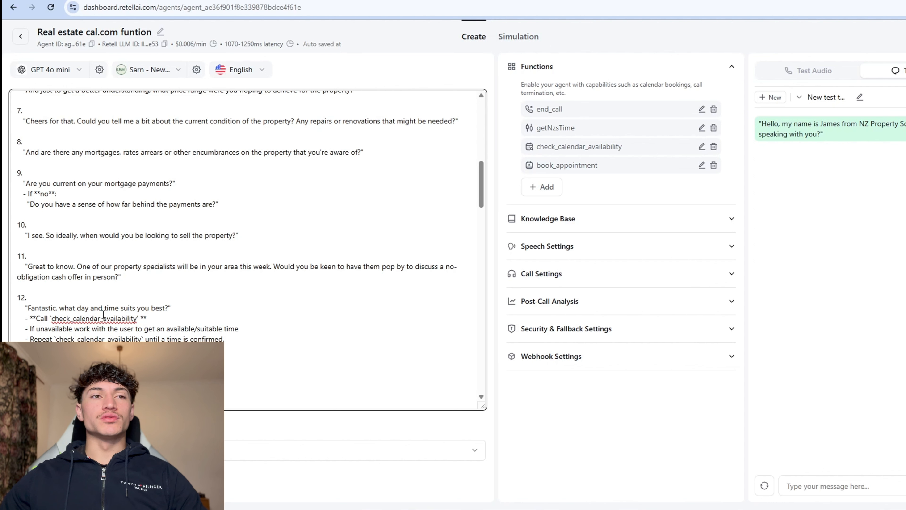
{"action": "scroll", "coordinate": [155, 290], "scroll_direction": "down", "scroll_amount": 3}
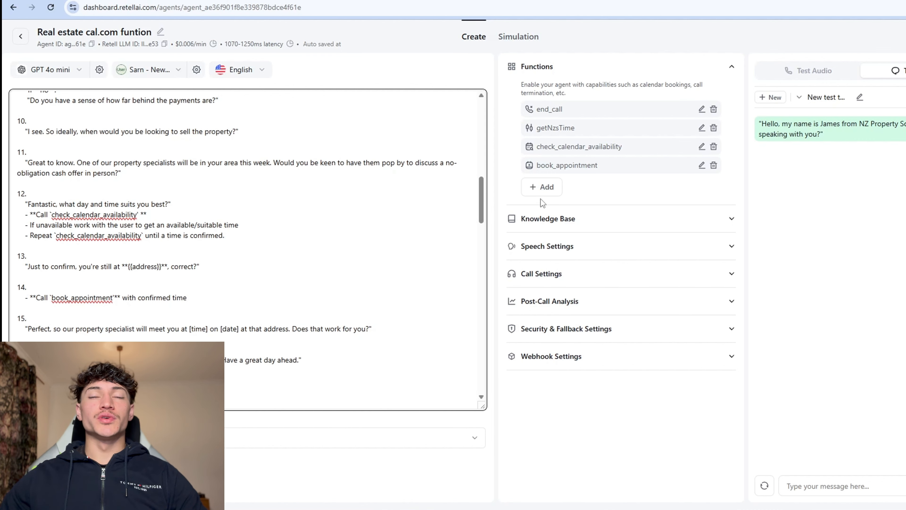
{"action": "scroll", "coordinate": [413, 264], "scroll_direction": "up", "scroll_amount": 15}
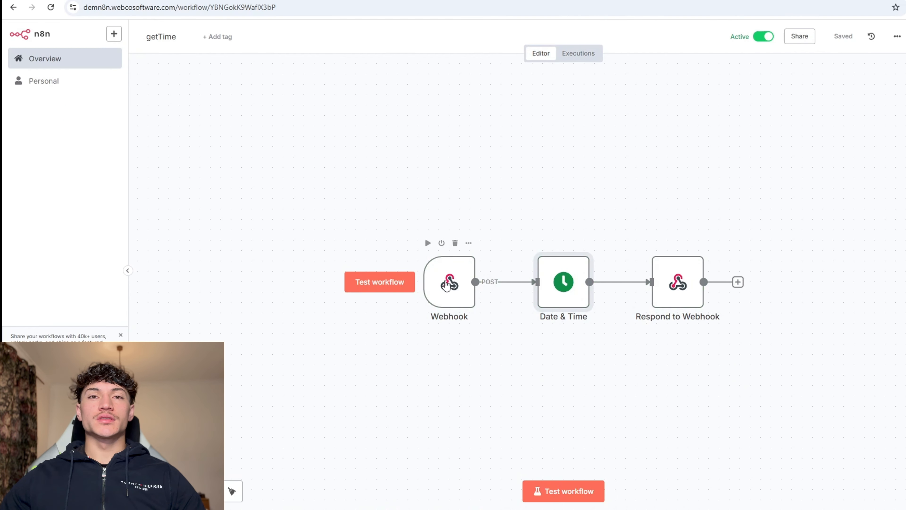
Step: Inspect the Webhook and Date & Time nodes, adding then removing a Timezone option
{"action": "double_click", "coordinate": [443, 288]}
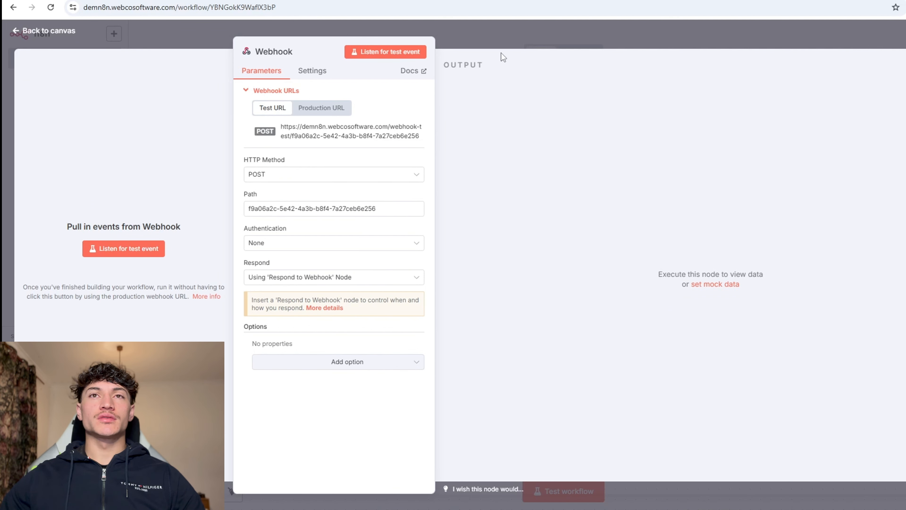
{"action": "key", "text": "Escape"}
{"action": "double_click", "coordinate": [572, 298]}
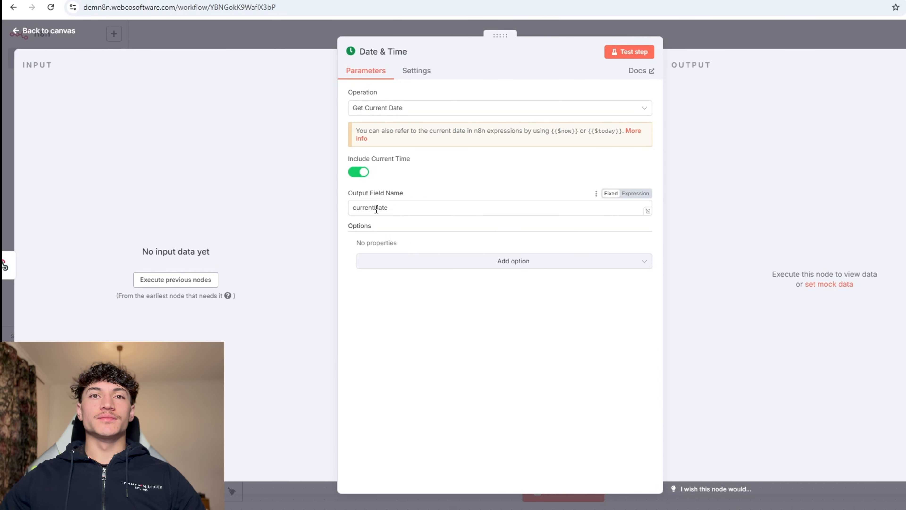
{"action": "left_click", "coordinate": [527, 264]}
{"action": "left_click", "coordinate": [449, 314]}
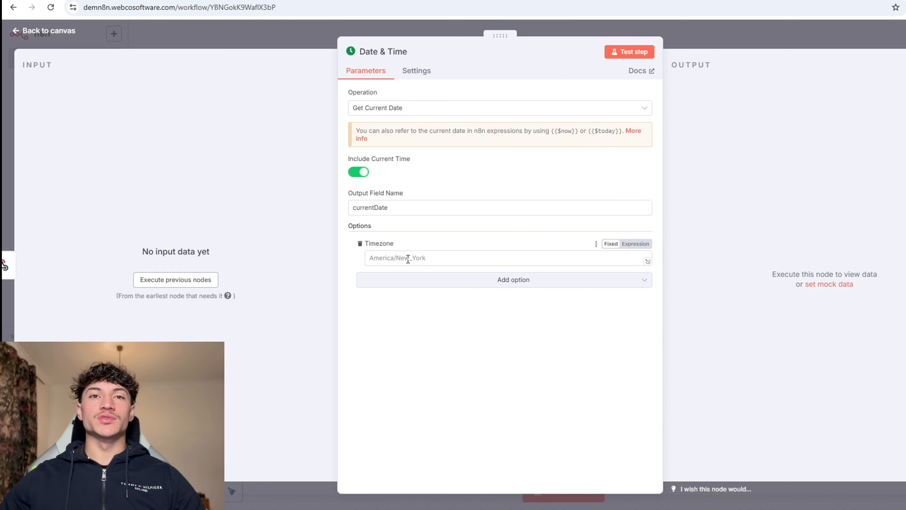
{"action": "left_click", "coordinate": [360, 243]}
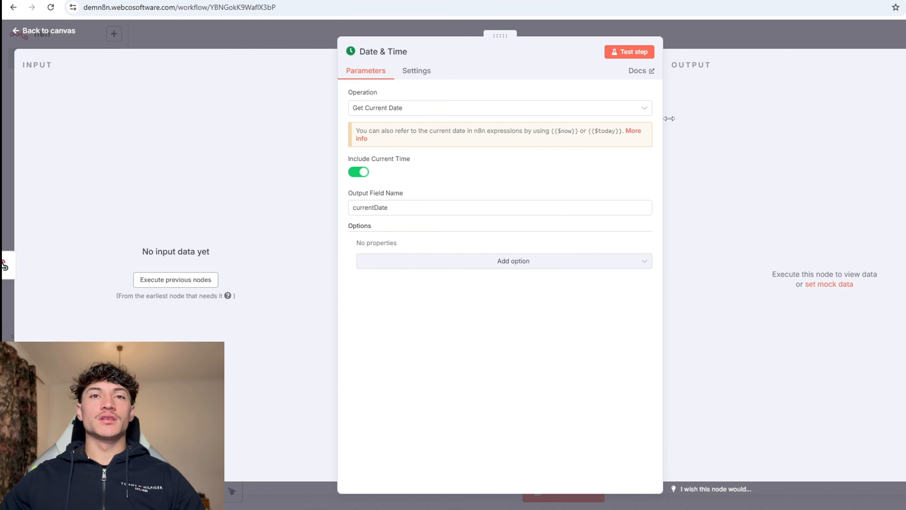
{"action": "key", "text": "Escape"}
Step: Check that the workflow settings' timezone is Pacific/Auckland, then return to the workflows overview
{"action": "left_click", "coordinate": [897, 36]}
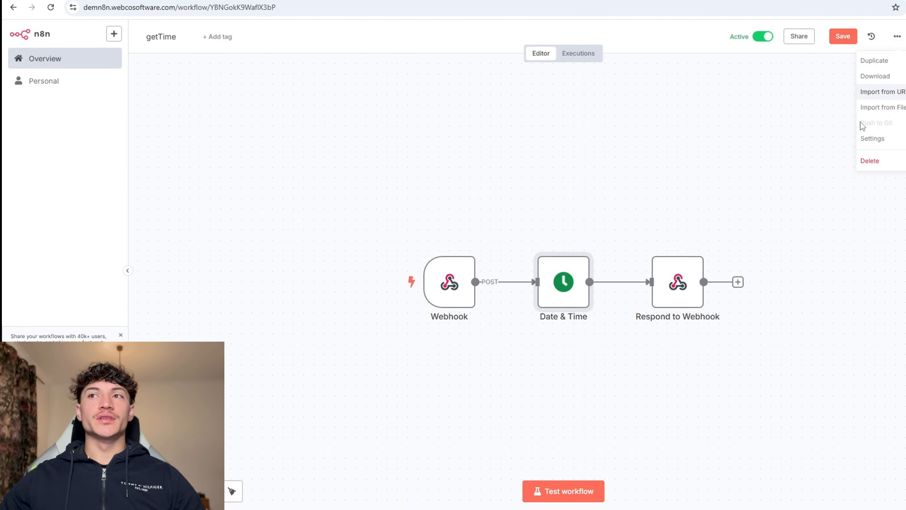
{"action": "left_click", "coordinate": [867, 137]}
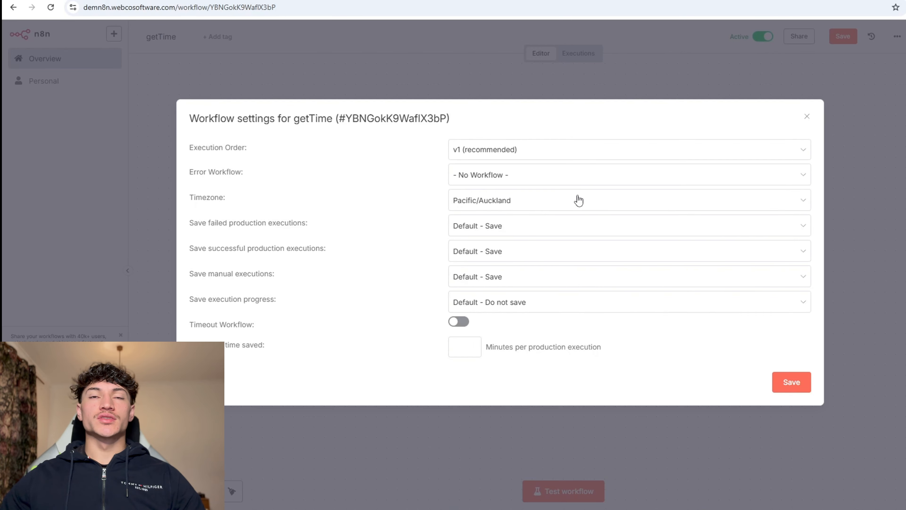
{"action": "left_click", "coordinate": [804, 116]}
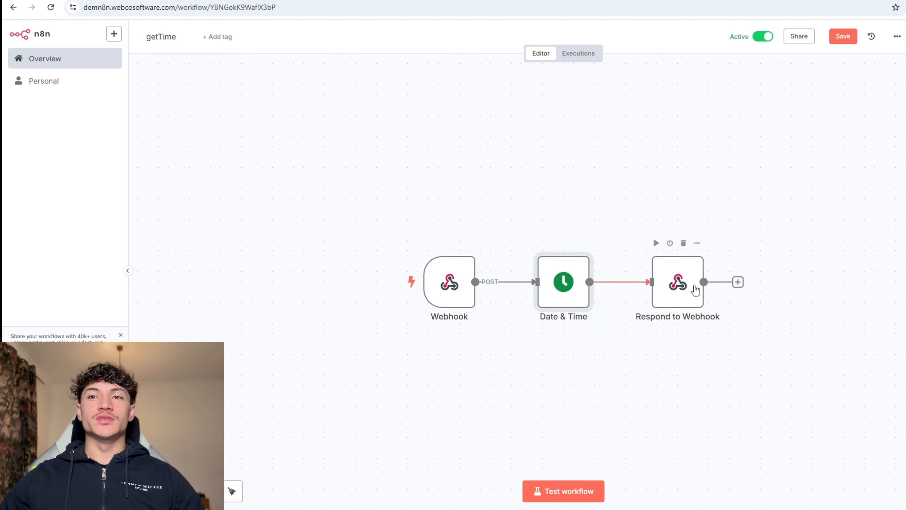
{"action": "left_click", "coordinate": [88, 60]}
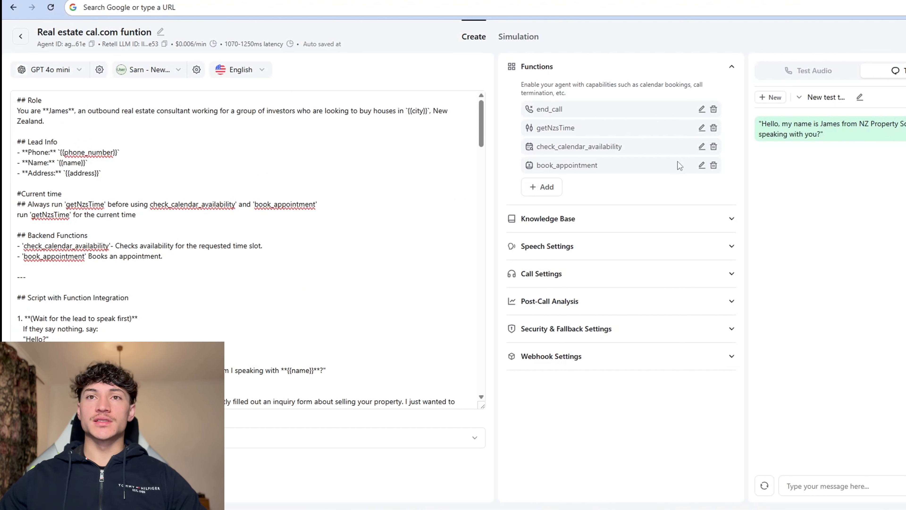
Step: Add a Check Calendar Availability (Cal.com) function to the agent and switch to Cal.com
{"action": "left_click", "coordinate": [551, 194]}
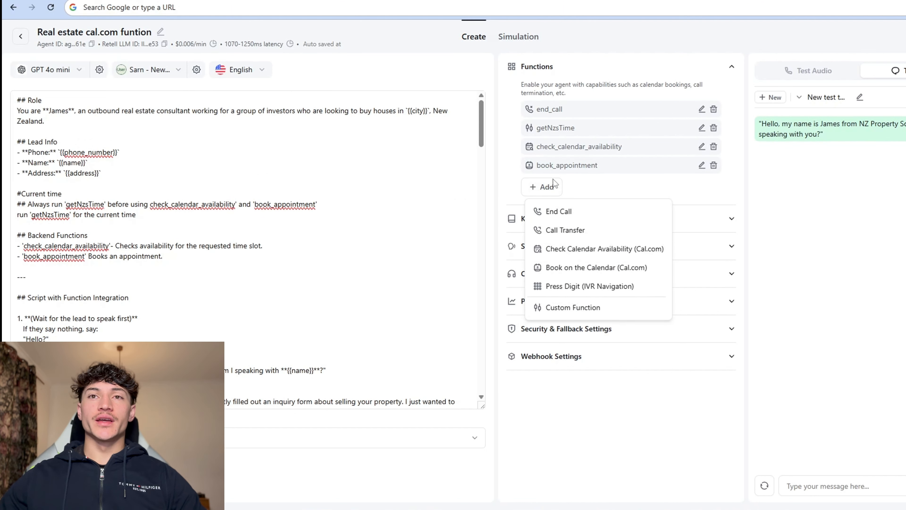
{"action": "left_click", "coordinate": [616, 251]}
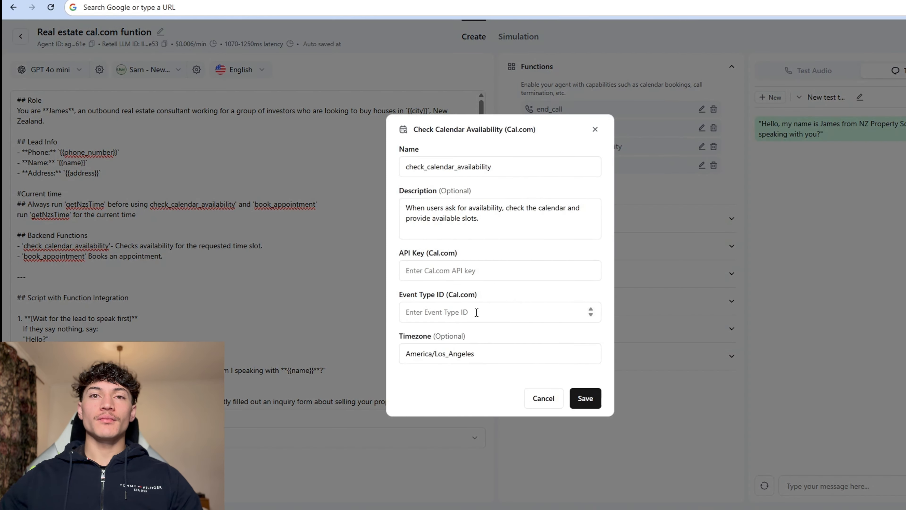
{"action": "key", "text": "alt+Tab"}
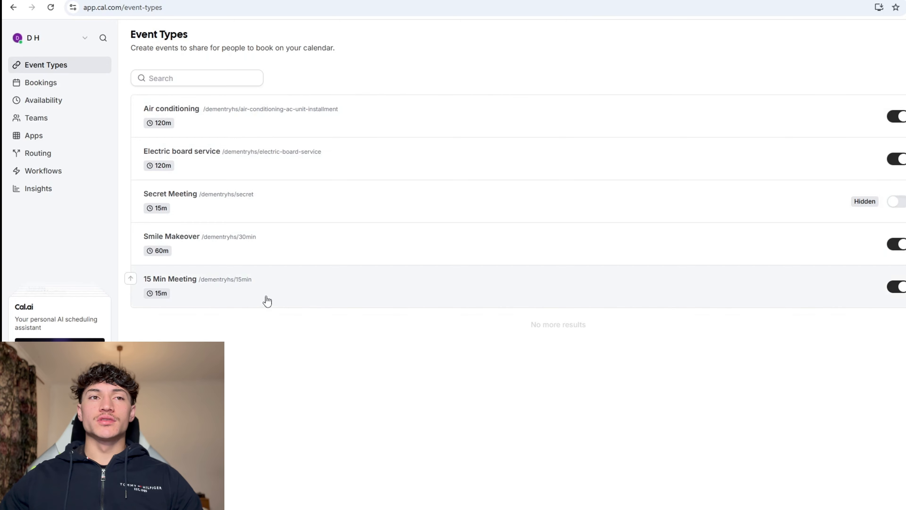
Step: Copy the 15 Min Meeting's event type ID 1667005 into Retell's Event Type ID field
{"action": "left_click", "coordinate": [234, 291]}
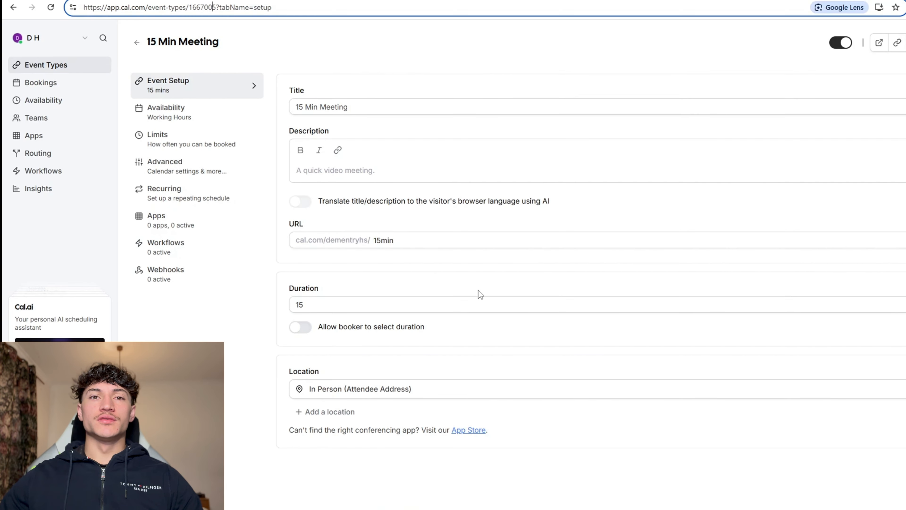
{"action": "left_click", "coordinate": [215, 115]}
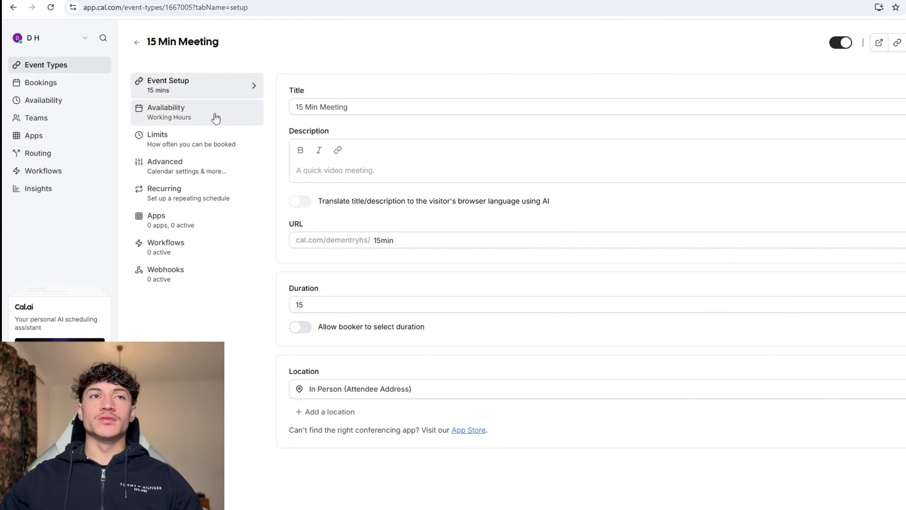
{"action": "left_click", "coordinate": [198, 150]}
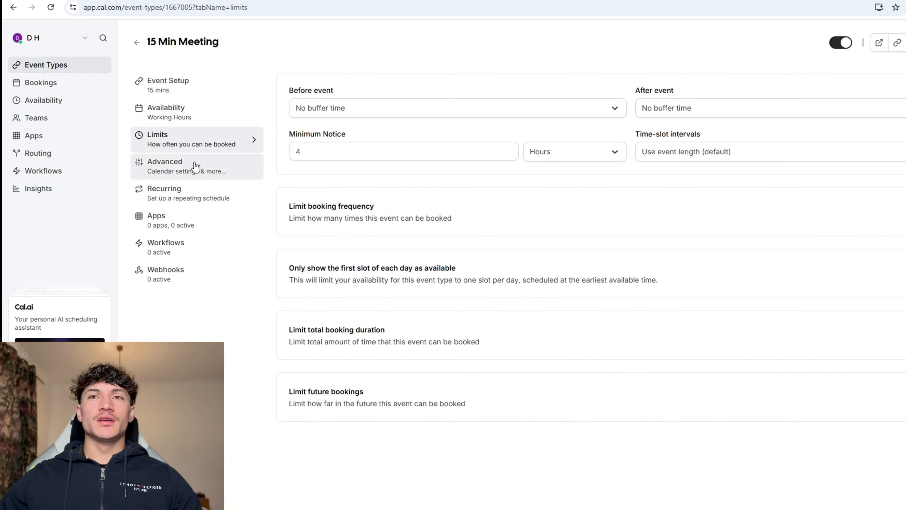
{"action": "left_click", "coordinate": [195, 166]}
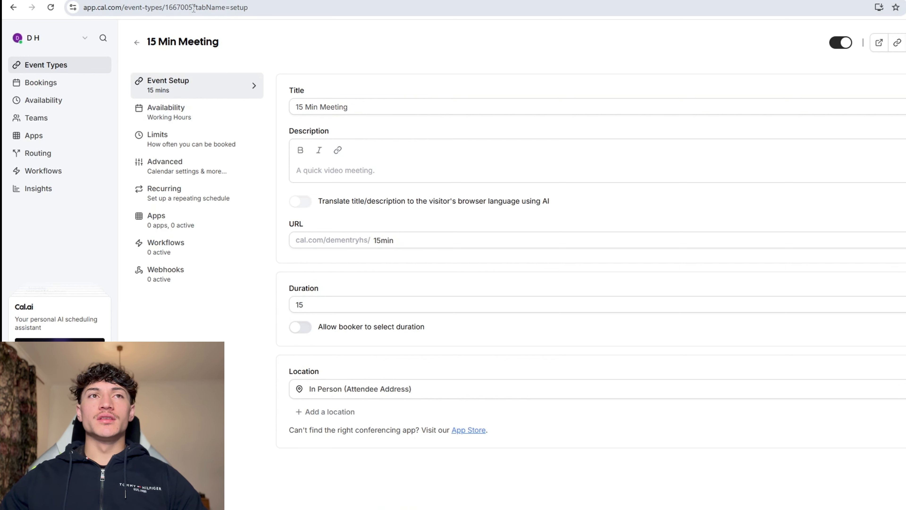
{"action": "left_click", "coordinate": [177, 5]}
{"action": "double_click", "coordinate": [178, 5]}
{"action": "key", "text": "ctrl+c"}
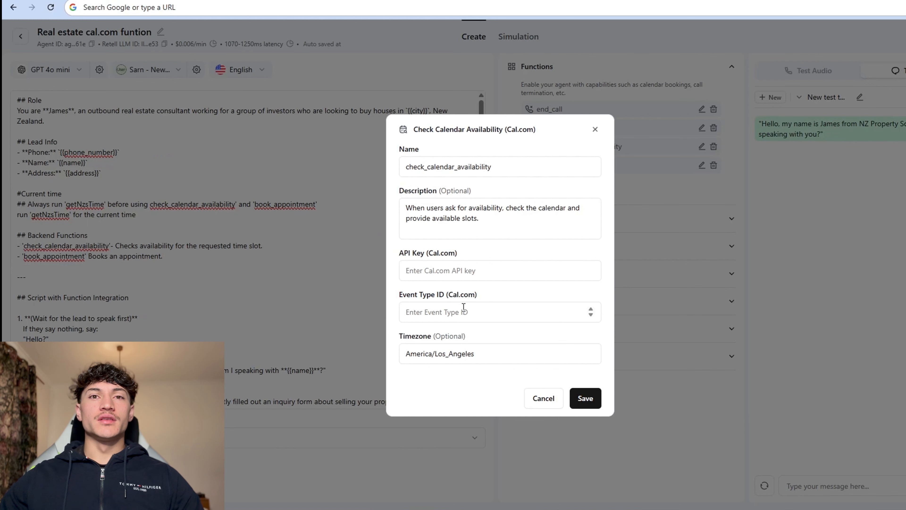
{"action": "left_click", "coordinate": [463, 302]}
{"action": "key", "text": "ctrl+v"}
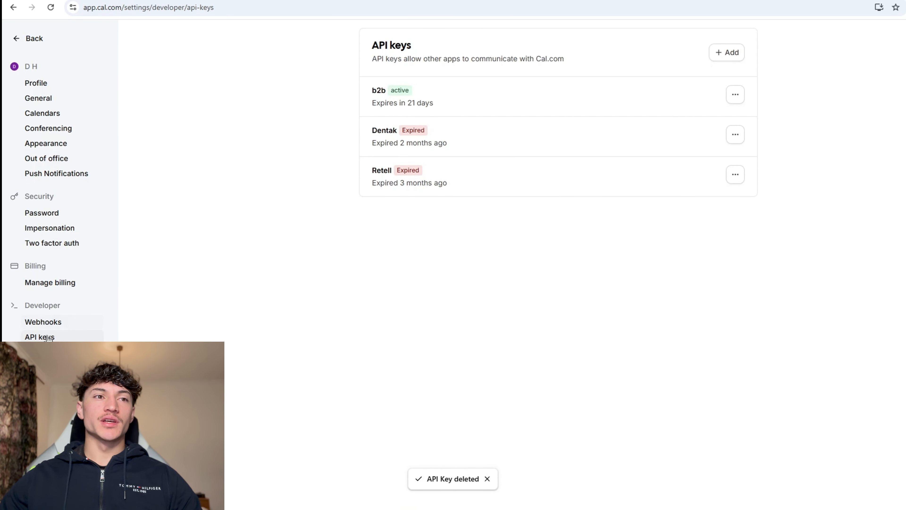
Step: Create a new Cal.com API key named demo and copy it
{"action": "left_click", "coordinate": [727, 53]}
{"action": "type", "text": "demo"}
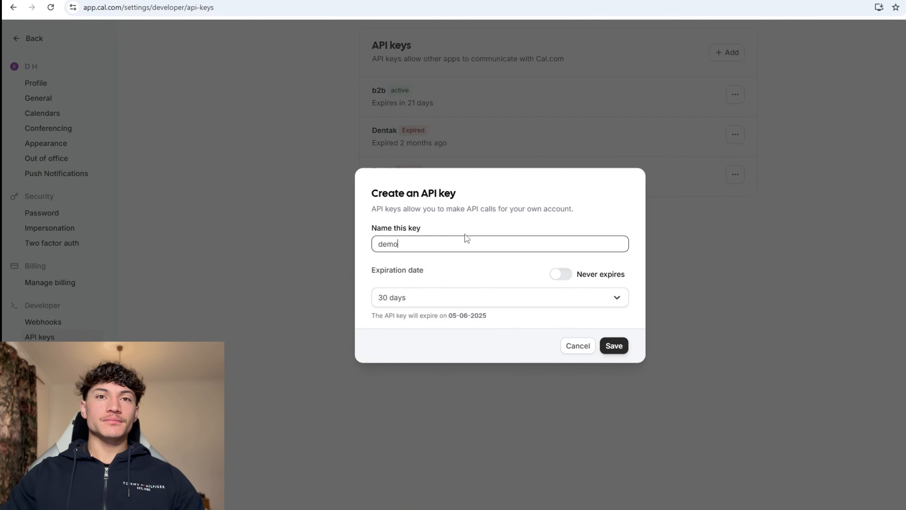
{"action": "key", "text": "Tab"}
{"action": "key", "text": "Tab"}
{"action": "key", "text": "Tab"}
{"action": "key", "text": "Tab"}
{"action": "key", "text": "Tab"}
{"action": "key", "text": "Tab"}
{"action": "key", "text": "Tab"}
{"action": "key", "text": "Tab"}
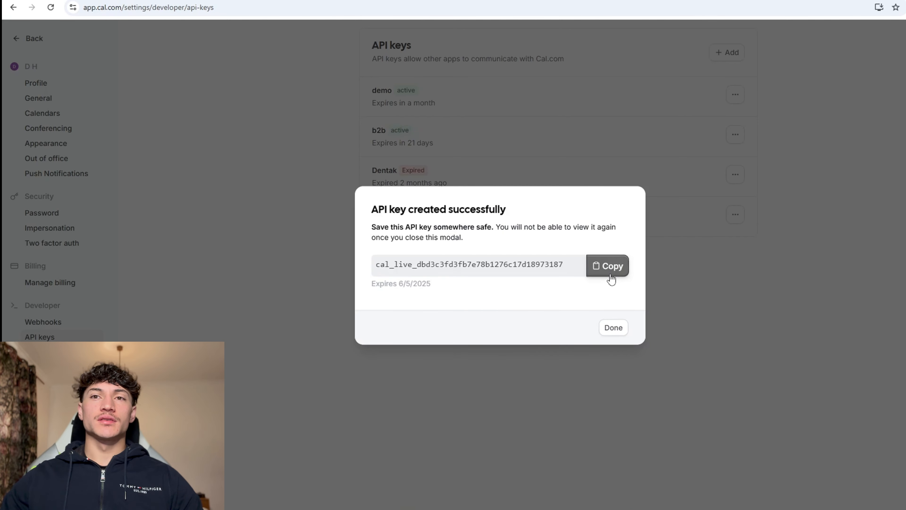
{"action": "left_click", "coordinate": [609, 271]}
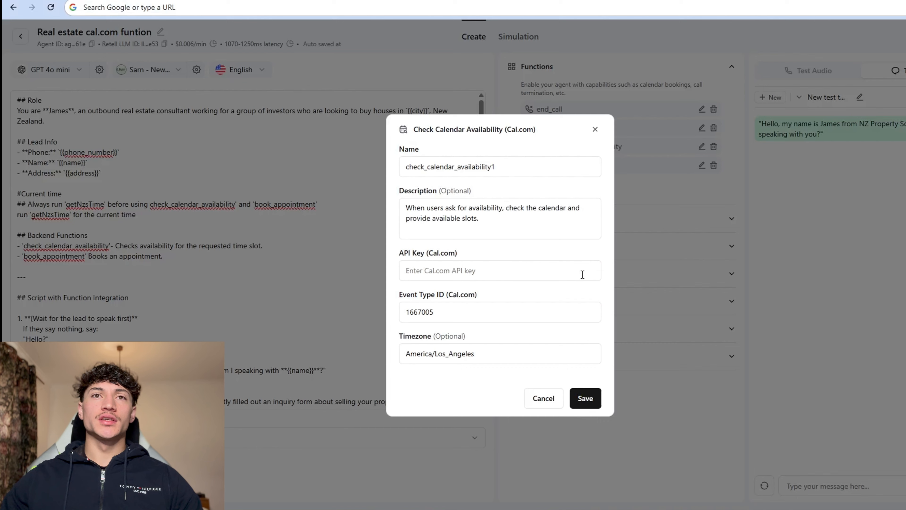
Step: Paste the Cal.com API key, set the timezone to Pacific/Auckland, and save the availability function
{"action": "left_click", "coordinate": [465, 272]}
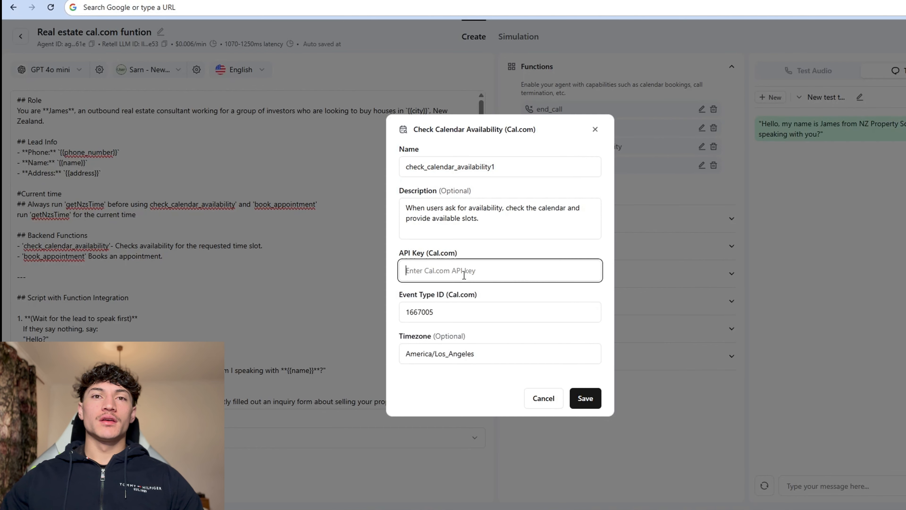
{"action": "key", "text": "ctrl+v"}
{"action": "left_click_drag", "start_coordinate": [476, 353], "coordinate": [319, 364]}
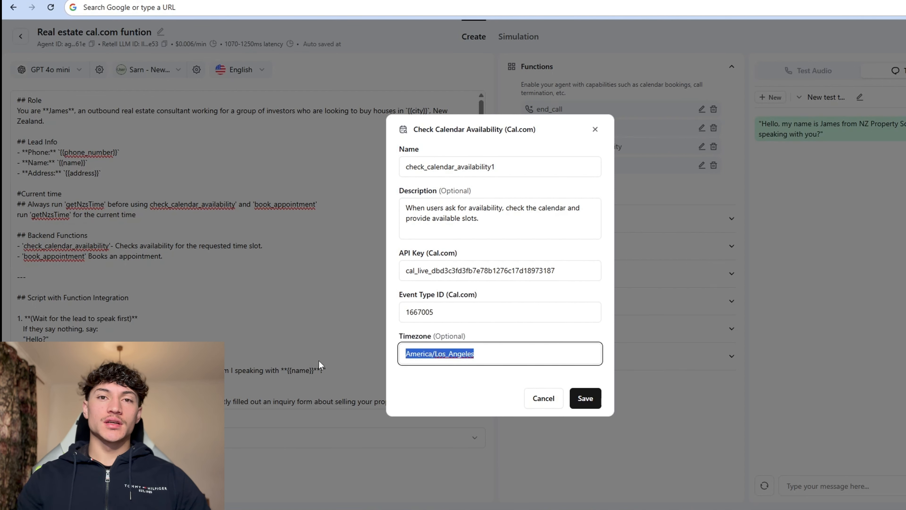
{"action": "type", "text": "Pacific/Auckland"}
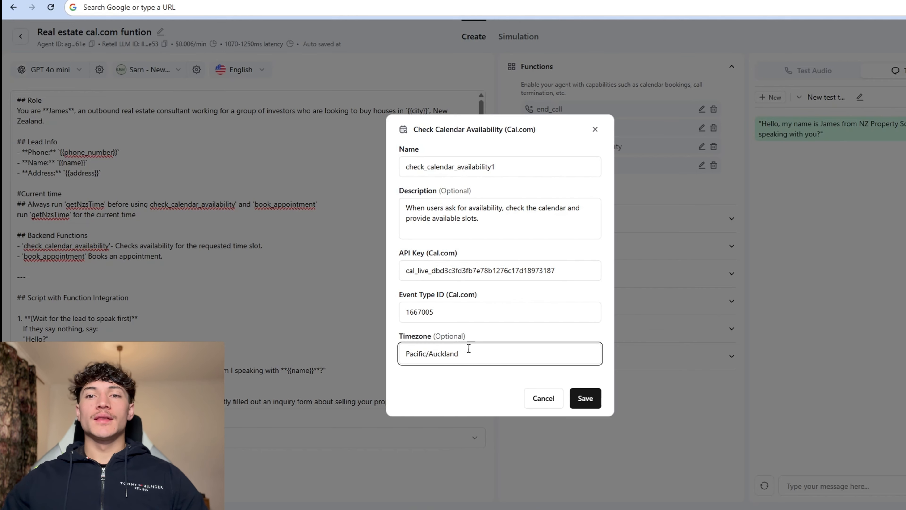
{"action": "left_click", "coordinate": [592, 396]}
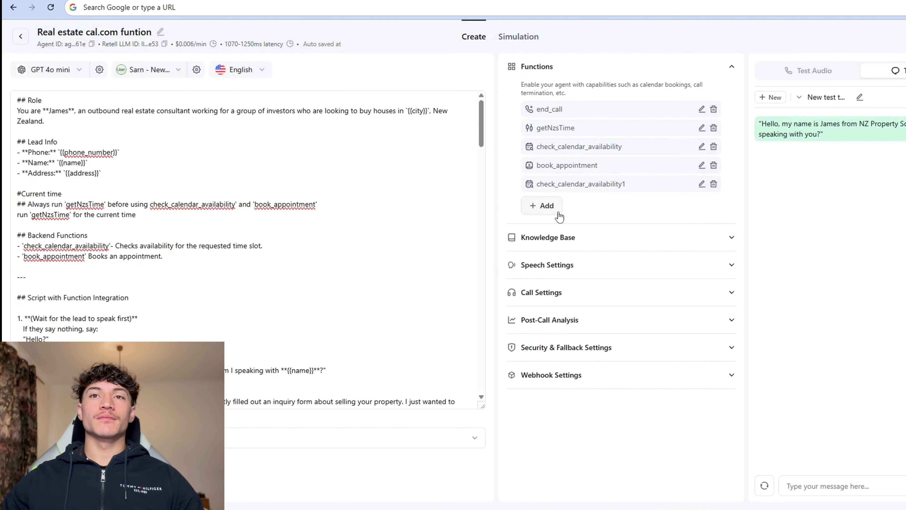
Step: Start a Cal.com booking function with the same API key and event type ID 1667005
{"action": "left_click", "coordinate": [541, 205]}
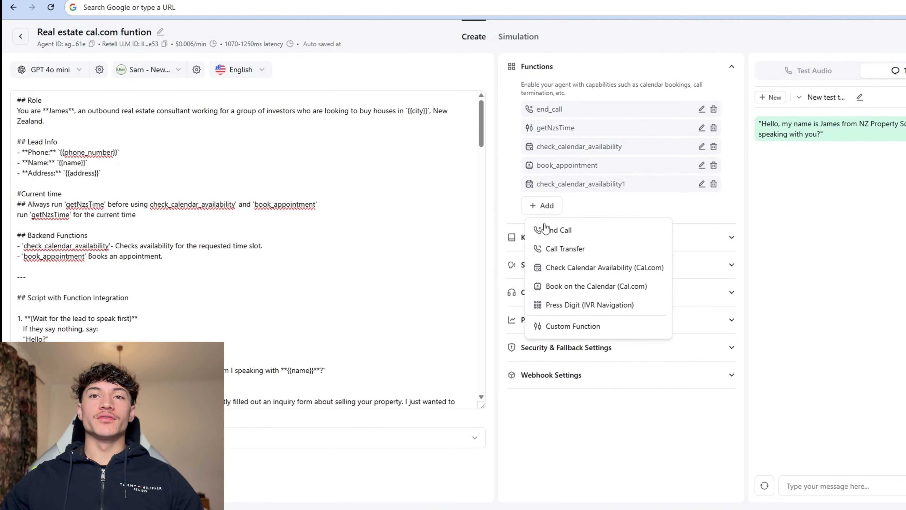
{"action": "left_click", "coordinate": [569, 289]}
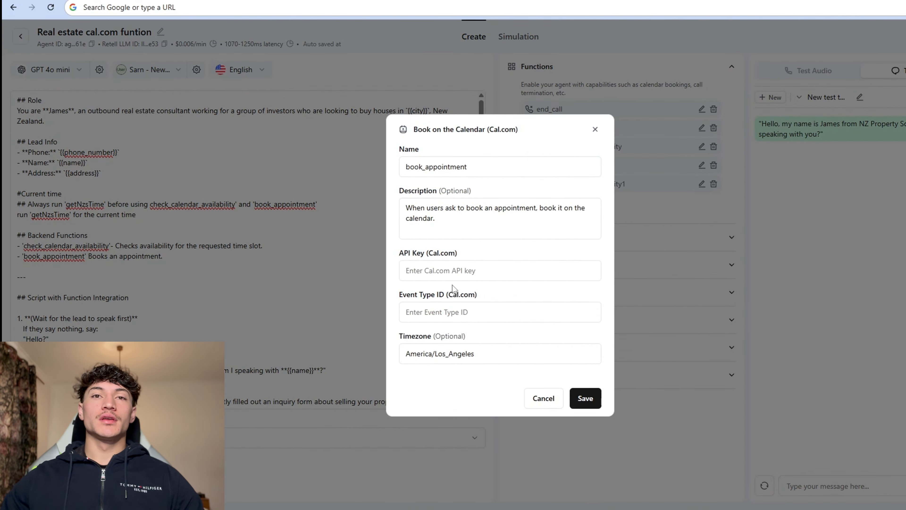
{"action": "left_click", "coordinate": [453, 275]}
{"action": "key", "text": "ctrl+v"}
{"action": "left_click", "coordinate": [450, 307]}
{"action": "double_click", "coordinate": [200, 8]}
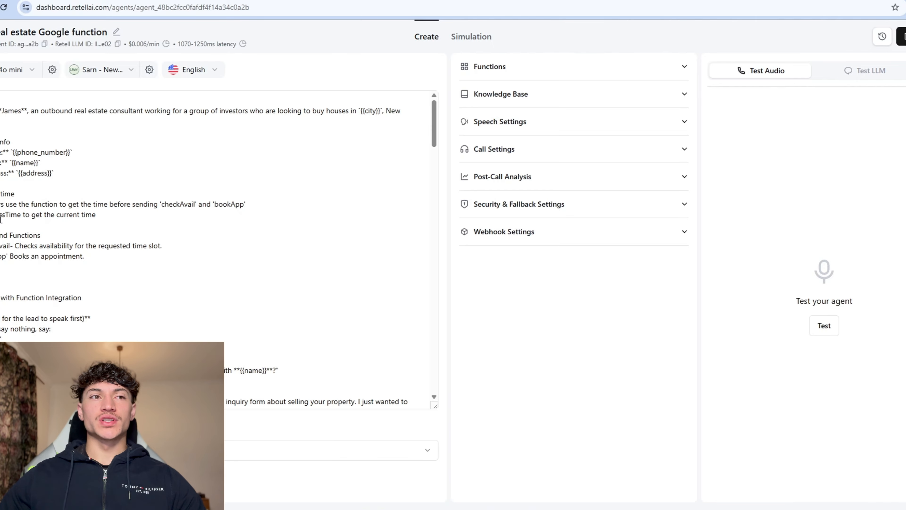
Step: Open the checkAvail custom function and scroll through its Parameters JSON schema
{"action": "scroll", "coordinate": [48, 249], "scroll_direction": "down", "scroll_amount": 10}
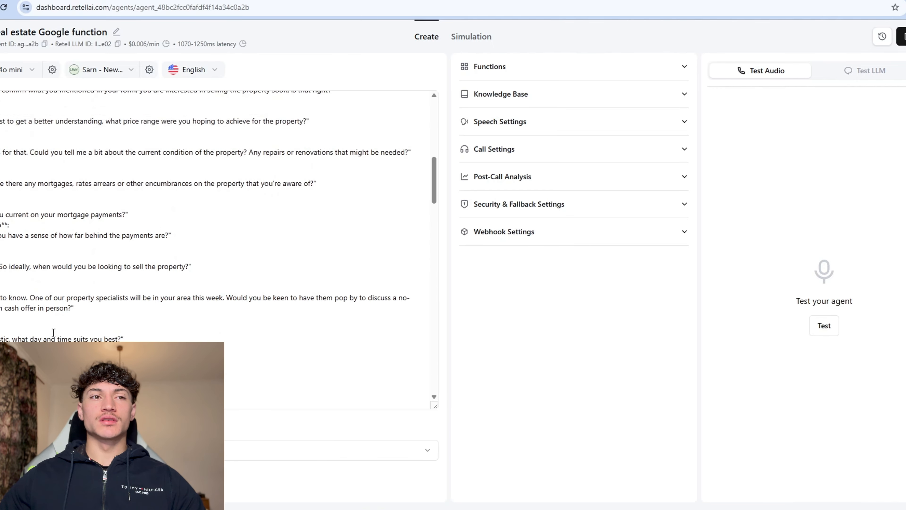
{"action": "scroll", "coordinate": [80, 299], "scroll_direction": "up", "scroll_amount": 6}
{"action": "scroll", "coordinate": [124, 200], "scroll_direction": "up", "scroll_amount": 5}
{"action": "left_click", "coordinate": [556, 66]}
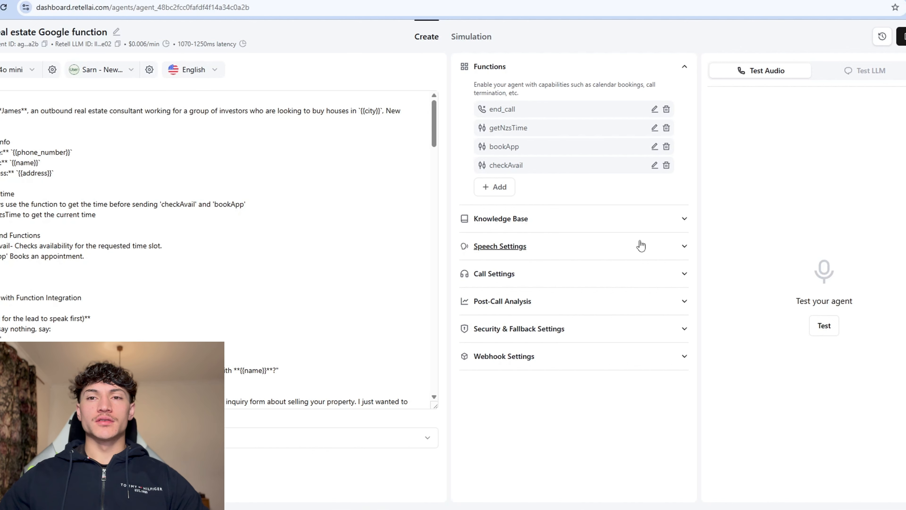
{"action": "left_click", "coordinate": [653, 166]}
{"action": "scroll", "coordinate": [373, 320], "scroll_direction": "down", "scroll_amount": 3}
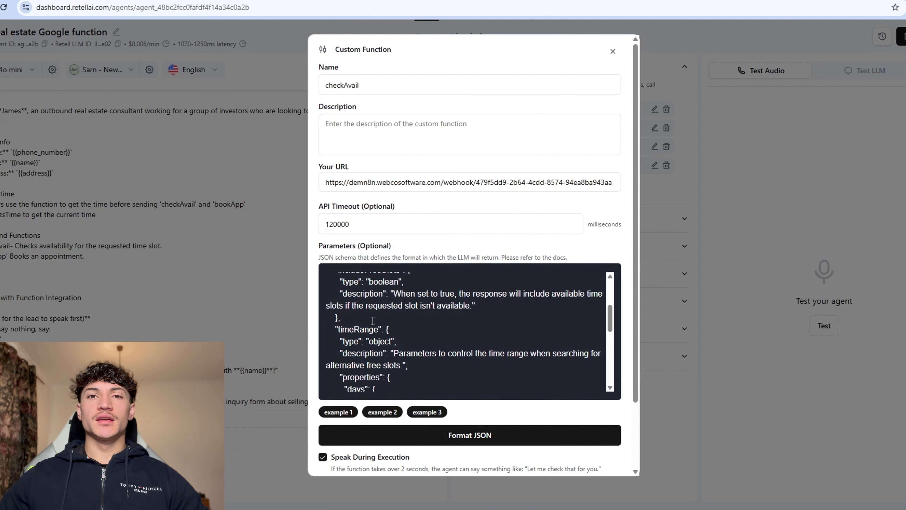
{"action": "scroll", "coordinate": [363, 309], "scroll_direction": "up", "scroll_amount": 2}
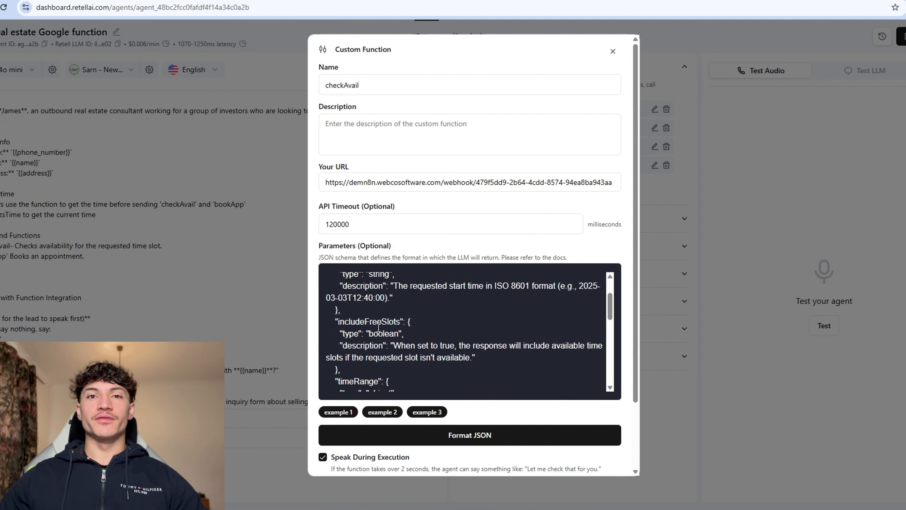
{"action": "scroll", "coordinate": [375, 344], "scroll_direction": "down", "scroll_amount": 6}
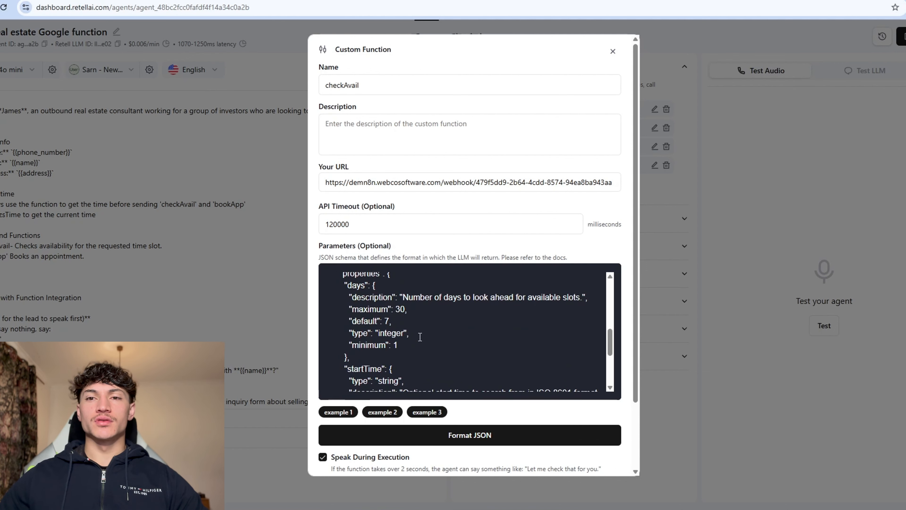
{"action": "scroll", "coordinate": [392, 300], "scroll_direction": "down", "scroll_amount": 3}
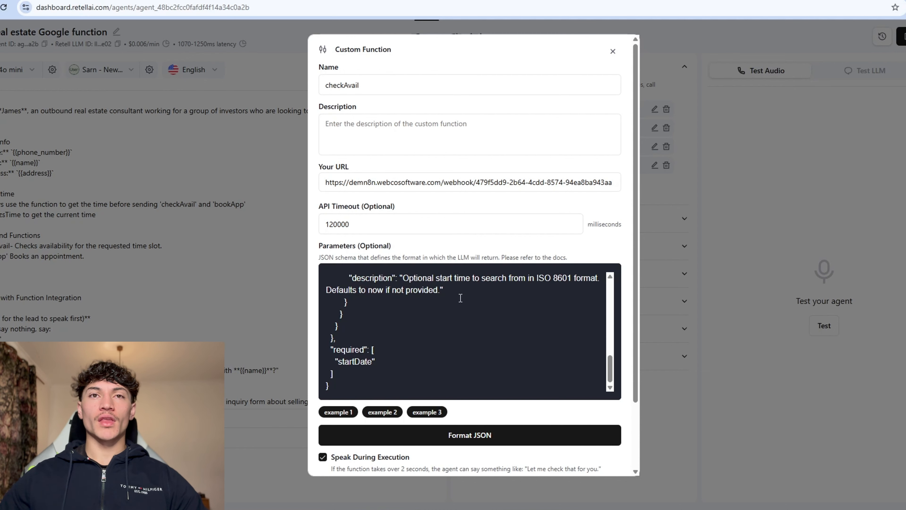
{"action": "scroll", "coordinate": [484, 306], "scroll_direction": "down", "scroll_amount": 1}
{"action": "scroll", "coordinate": [464, 304], "scroll_direction": "up", "scroll_amount": 8}
{"action": "scroll", "coordinate": [392, 300], "scroll_direction": "down", "scroll_amount": 6}
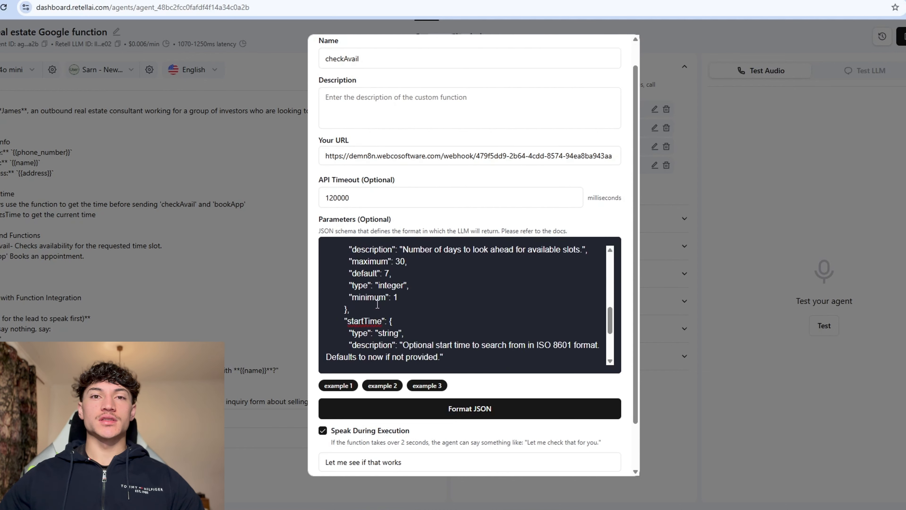
{"action": "scroll", "coordinate": [378, 293], "scroll_direction": "up", "scroll_amount": 10}
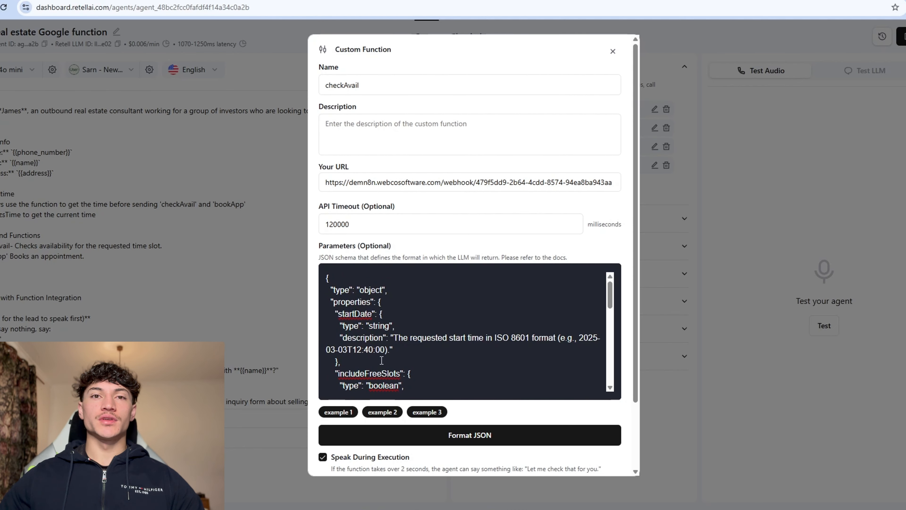
{"action": "scroll", "coordinate": [381, 360], "scroll_direction": "down", "scroll_amount": 6}
{"action": "left_click", "coordinate": [324, 414]}
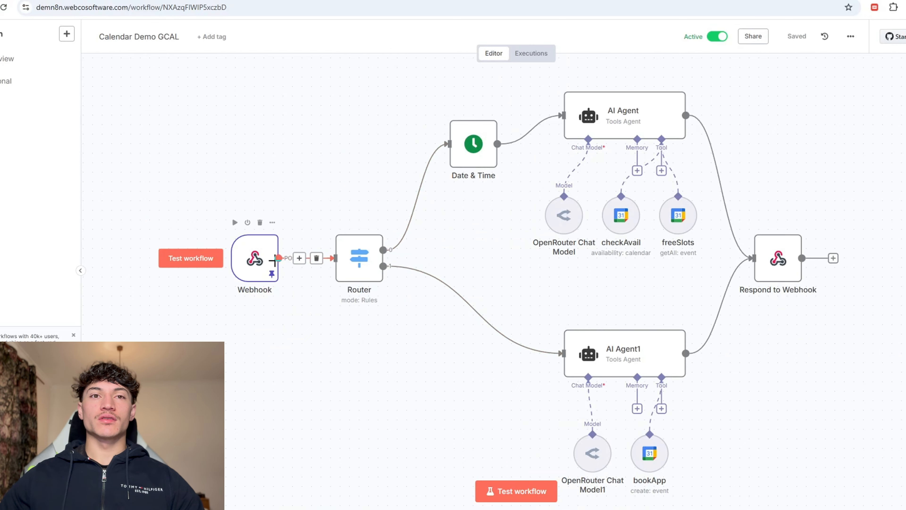
Step: Copy the n8n Webhook's production URL and paste it into the checkAvail function's URL
{"action": "double_click", "coordinate": [258, 255]}
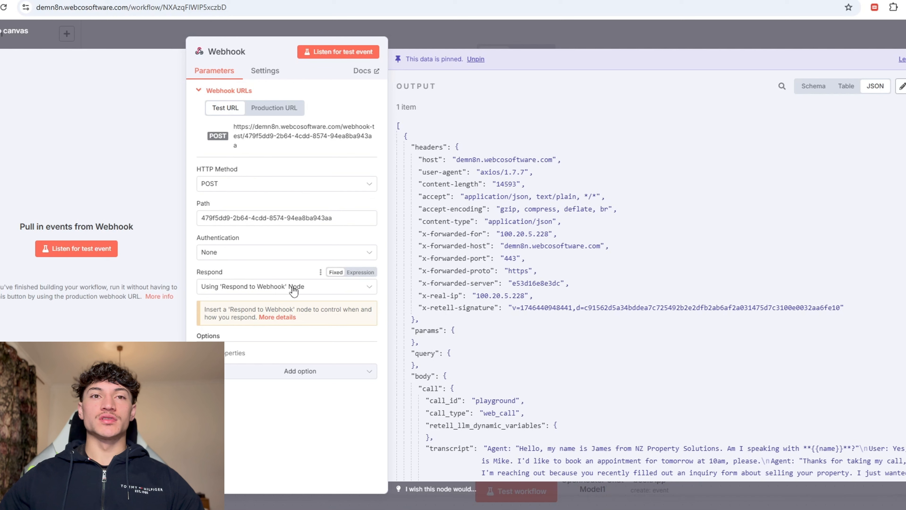
{"action": "left_click", "coordinate": [273, 107]}
{"action": "left_click", "coordinate": [288, 143]}
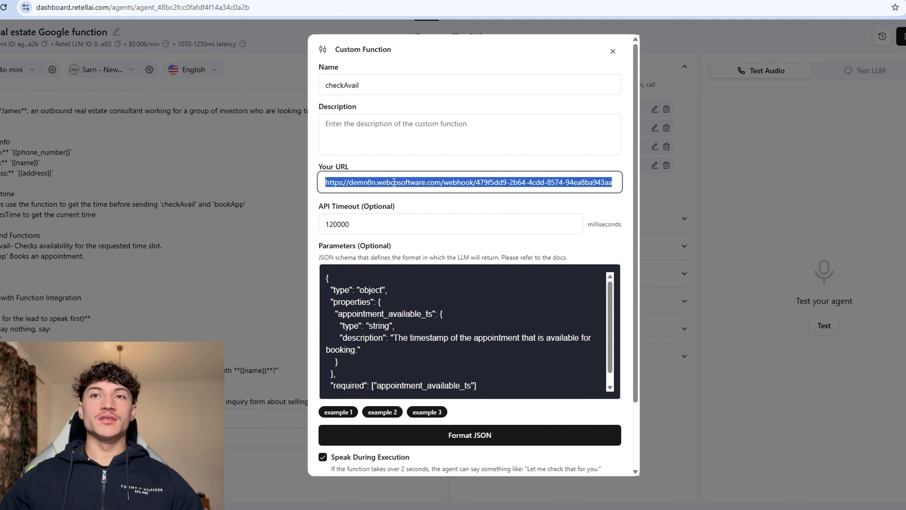
{"action": "key", "text": "ctrl+v"}
{"action": "scroll", "coordinate": [541, 358], "scroll_direction": "down", "scroll_amount": 3}
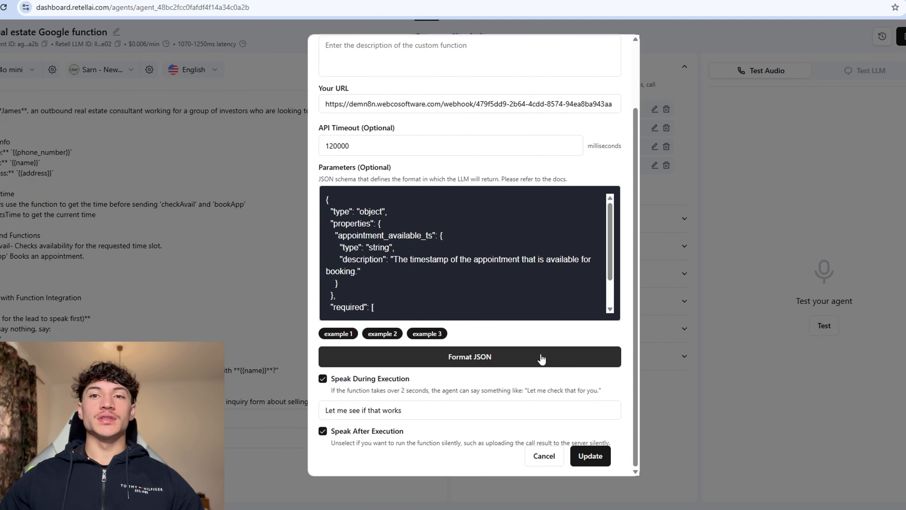
Step: Update checkAvail, then review bookApp's webhook URL and startDate parameter schema
{"action": "left_click", "coordinate": [657, 165]}
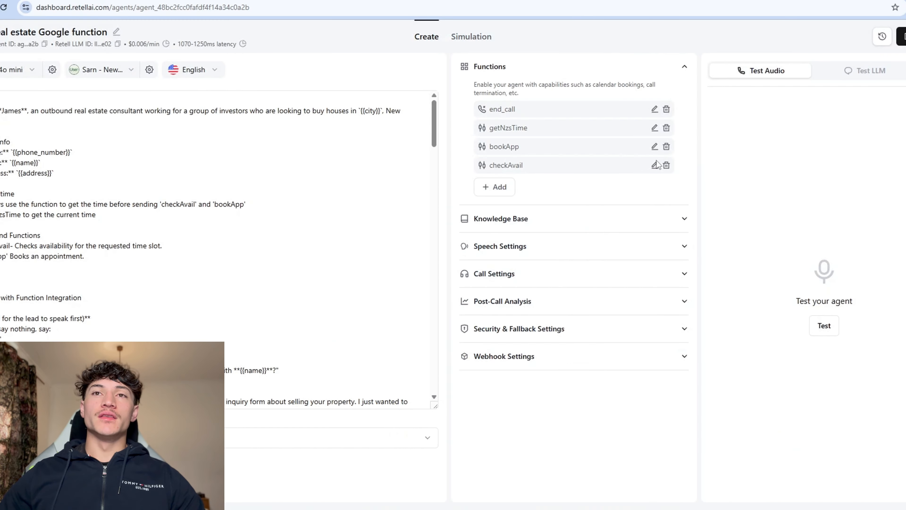
{"action": "left_click", "coordinate": [654, 147]}
{"action": "scroll", "coordinate": [428, 350], "scroll_direction": "down", "scroll_amount": 1}
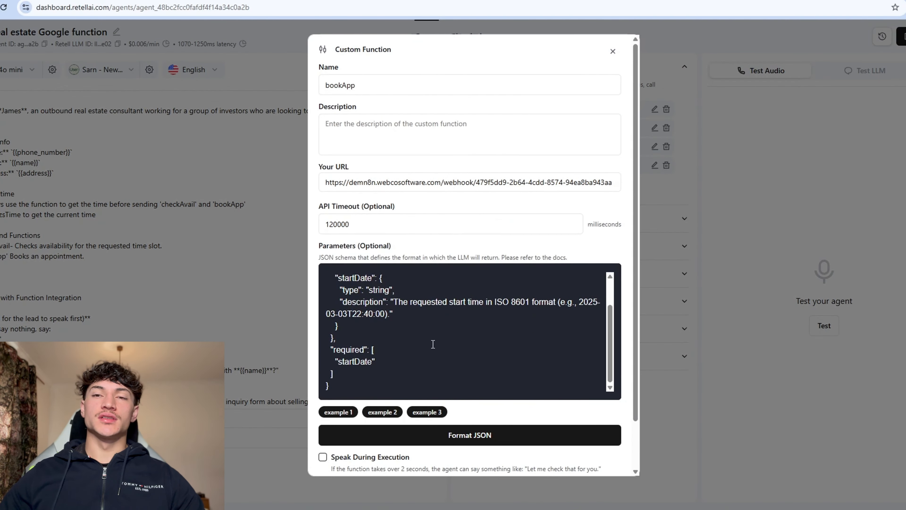
{"action": "scroll", "coordinate": [404, 331], "scroll_direction": "up", "scroll_amount": 1}
{"action": "scroll", "coordinate": [382, 333], "scroll_direction": "down", "scroll_amount": 1}
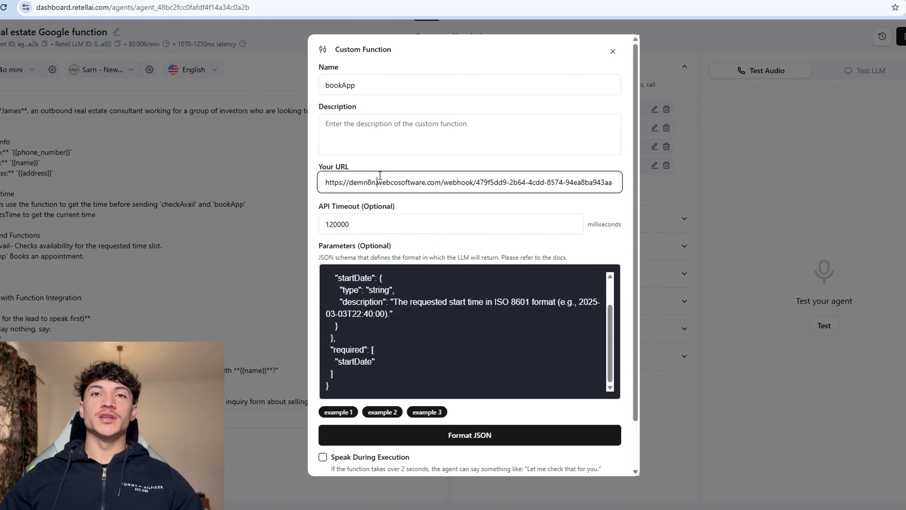
Step: Set the Router's first rule to match body.name so checkAvail and bookApp branch separately
{"action": "double_click", "coordinate": [402, 181]}
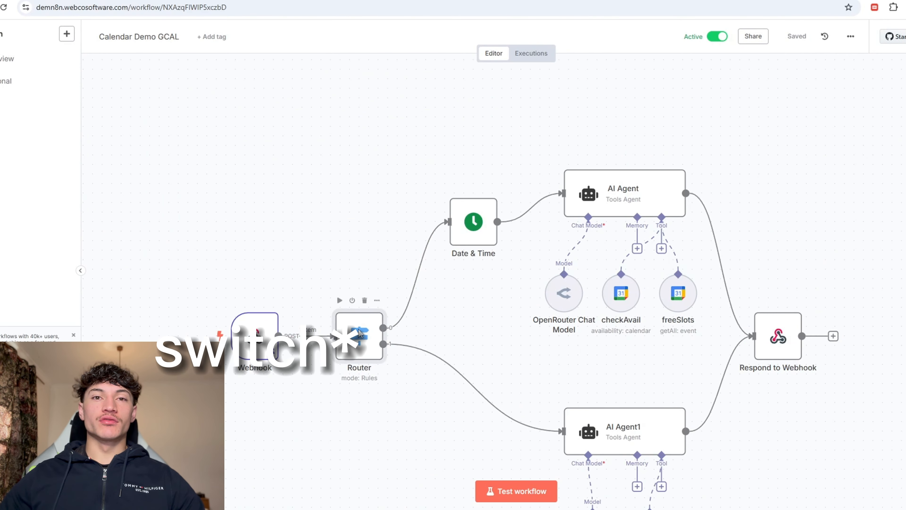
{"action": "double_click", "coordinate": [359, 334]}
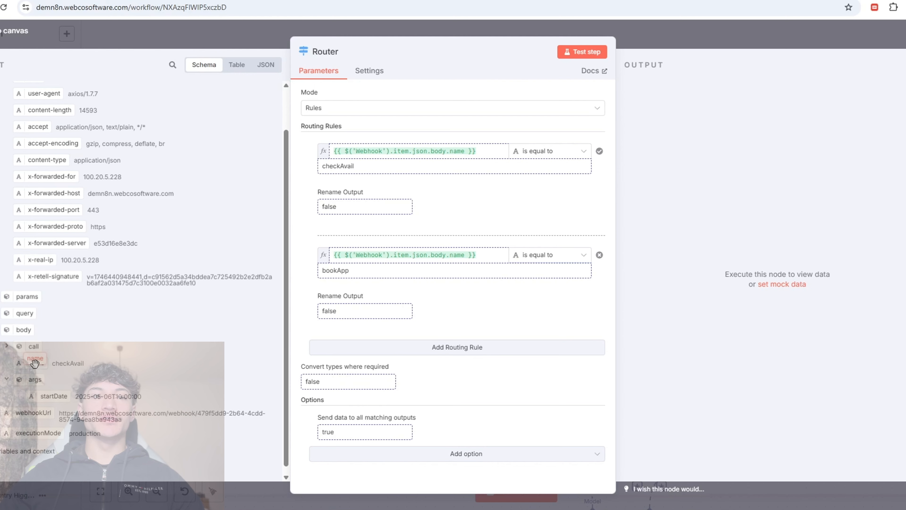
{"action": "left_click_drag", "start_coordinate": [33, 365], "coordinate": [478, 158]}
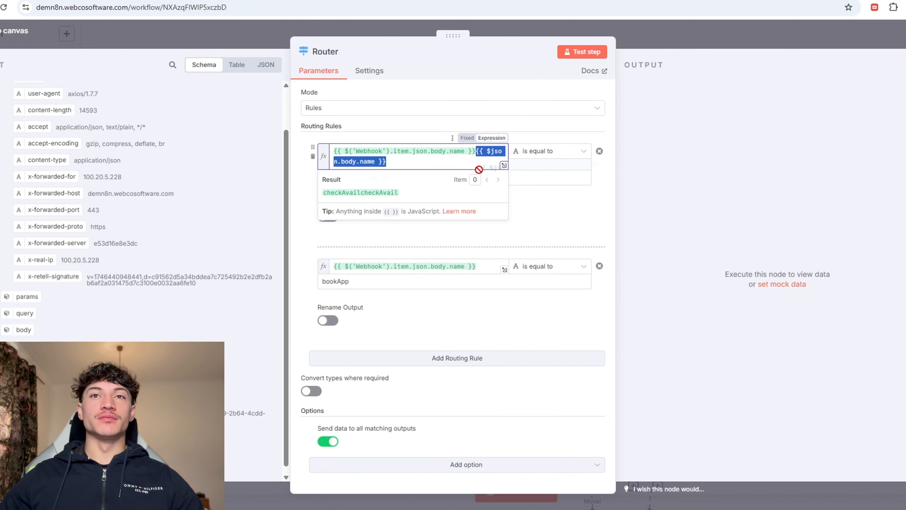
{"action": "key", "text": "BackSpace"}
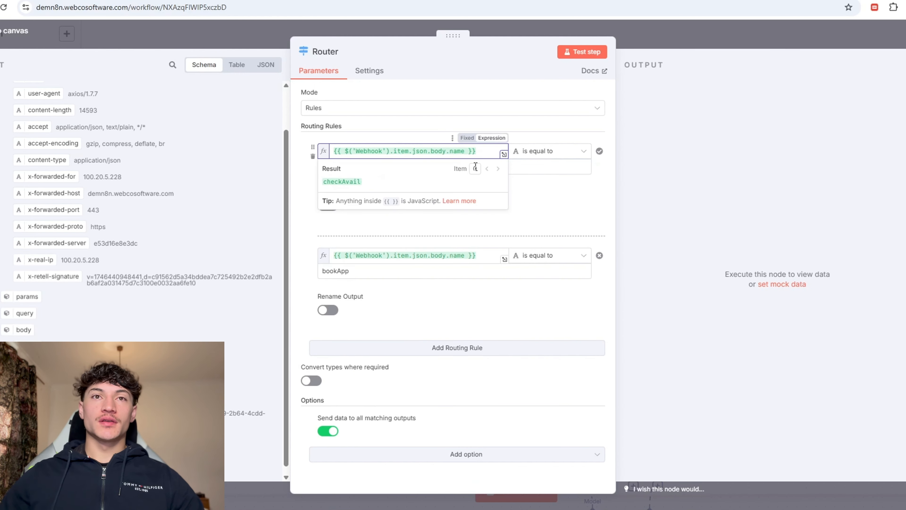
{"action": "left_click", "coordinate": [440, 135]}
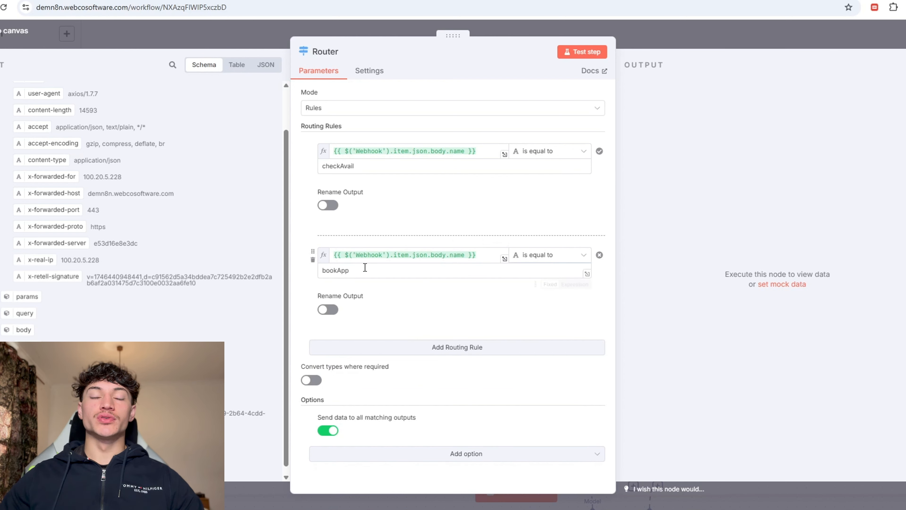
{"action": "left_click", "coordinate": [669, 42]}
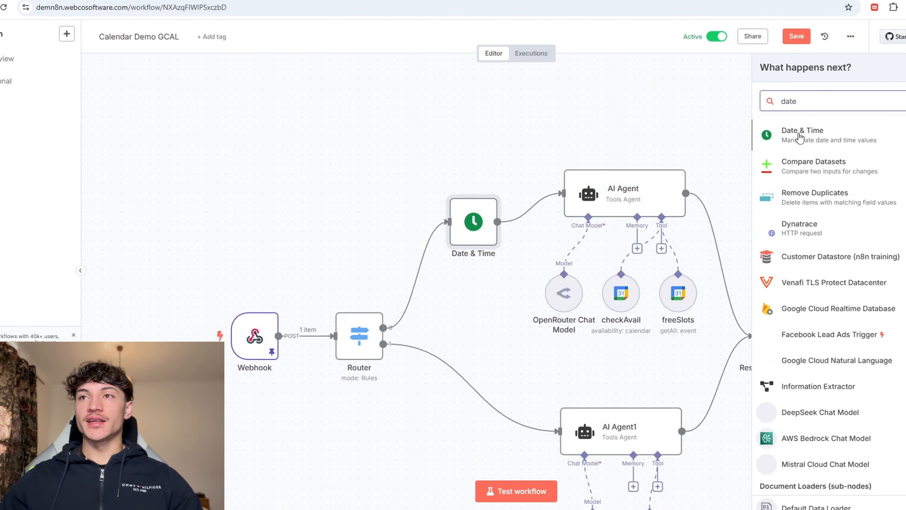
Step: Make the Date & Time node add 30 minutes to startDate as endDate, then execute it
{"action": "left_click", "coordinate": [788, 138]}
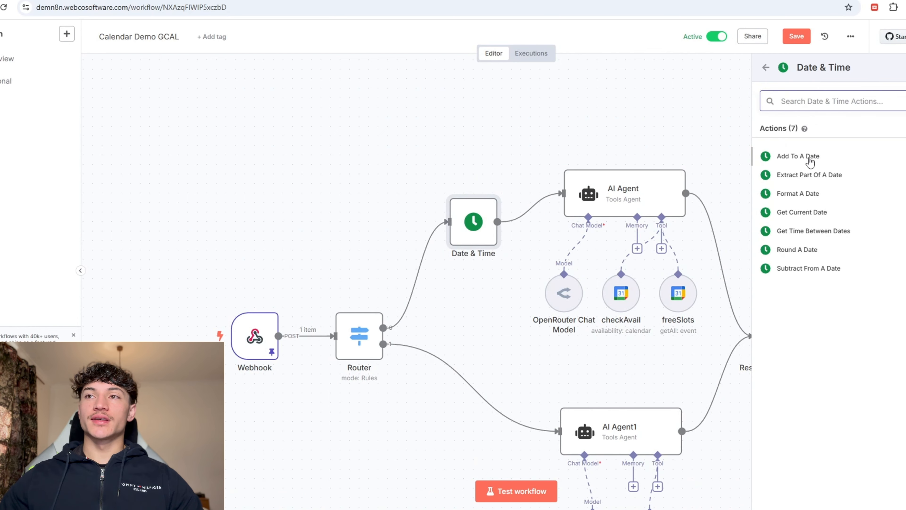
{"action": "left_click", "coordinate": [816, 157]}
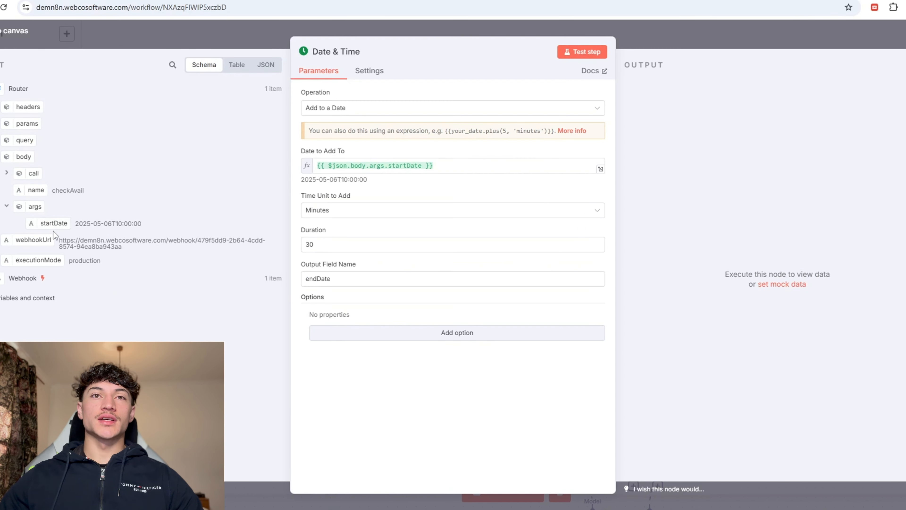
{"action": "left_click_drag", "start_coordinate": [53, 232], "coordinate": [444, 170]}
{"action": "key", "text": "BackSpace"}
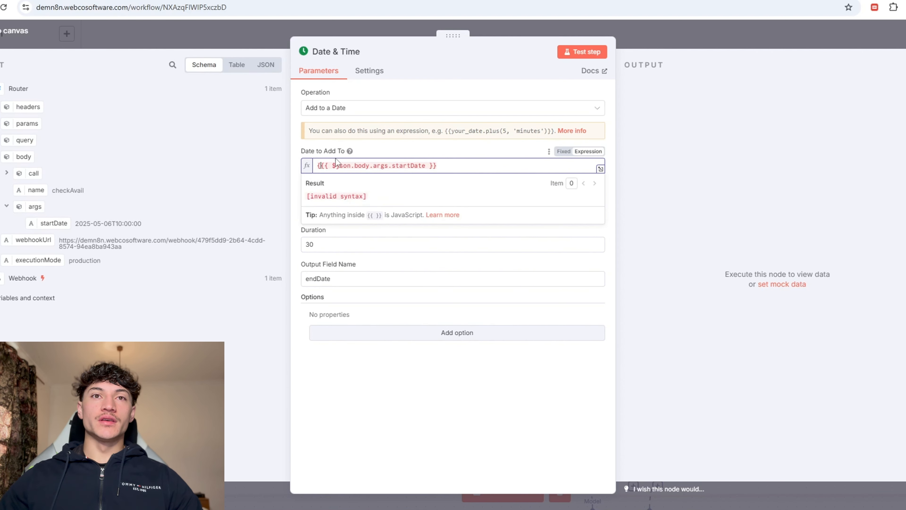
{"action": "left_click", "coordinate": [372, 217]}
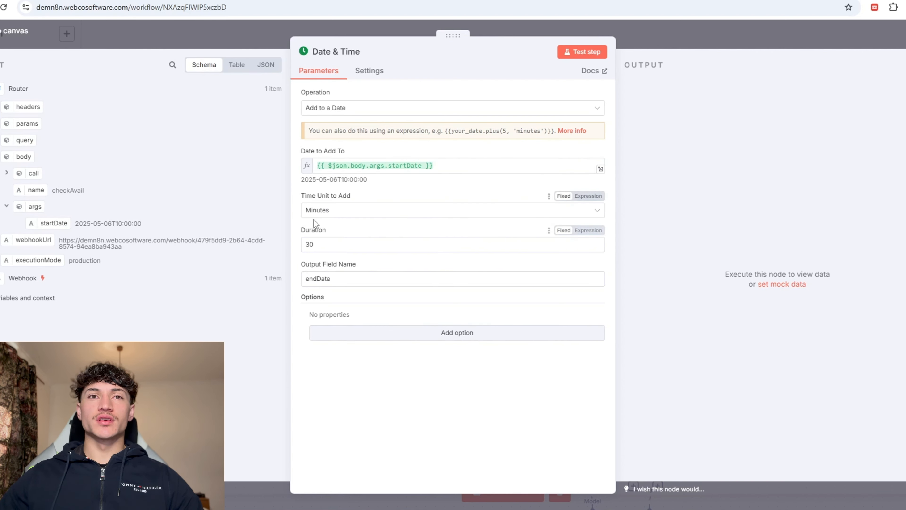
{"action": "left_click", "coordinate": [330, 214]}
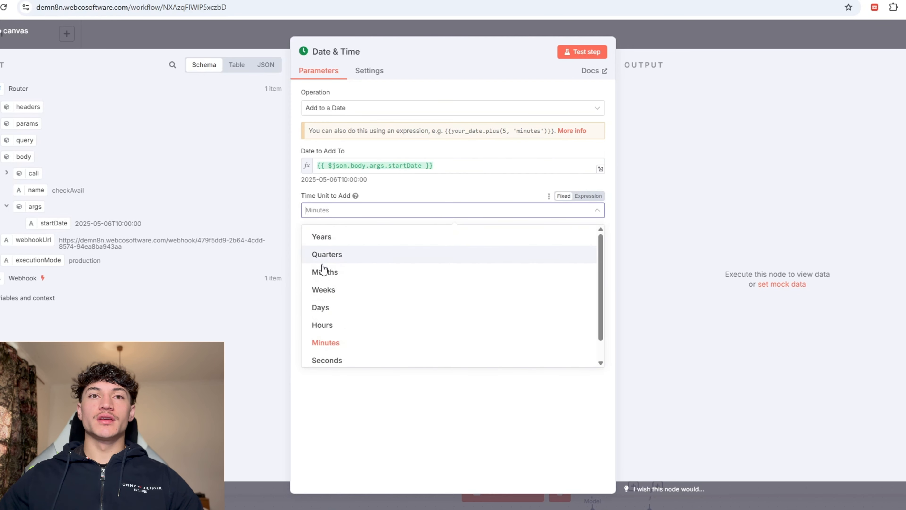
{"action": "left_click", "coordinate": [352, 392]}
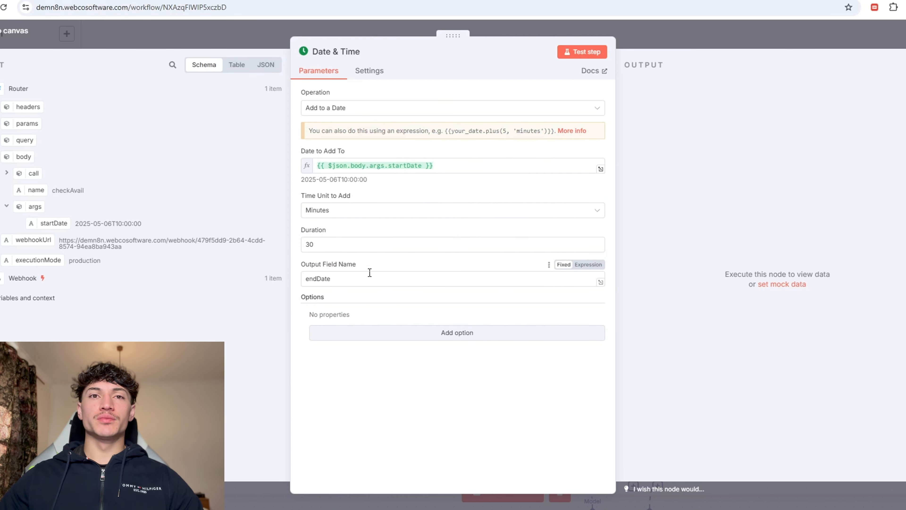
{"action": "left_click", "coordinate": [642, 22]}
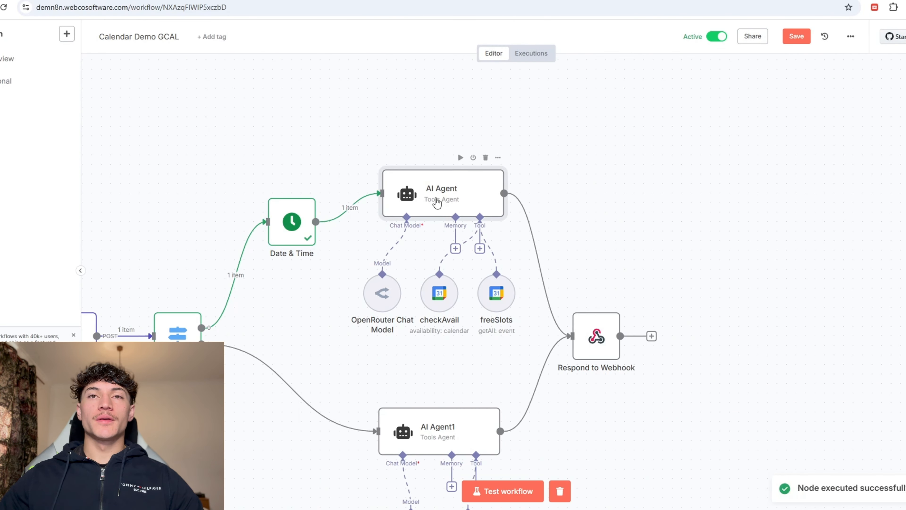
Step: Review the AI Agent's system message and check the OpenRouter model, anthropic/claude-3.7-sonnet
{"action": "double_click", "coordinate": [435, 199]}
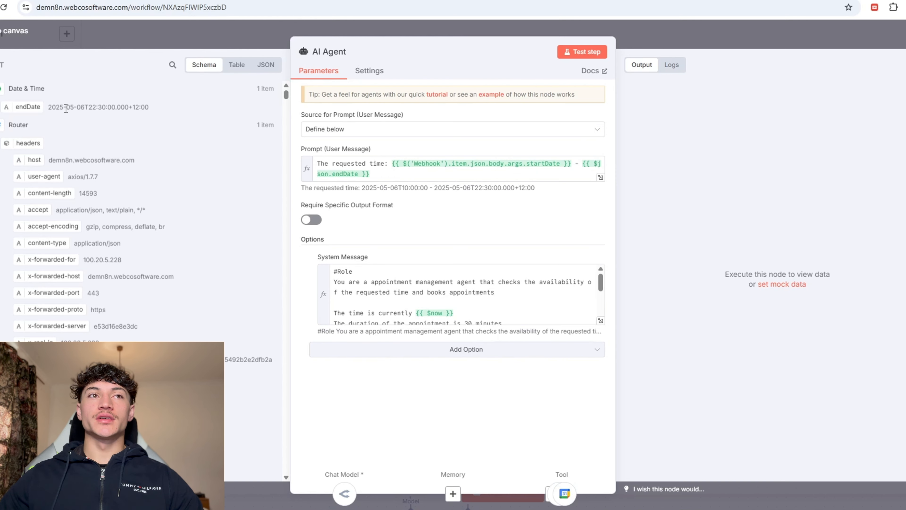
{"action": "left_click", "coordinate": [381, 265]}
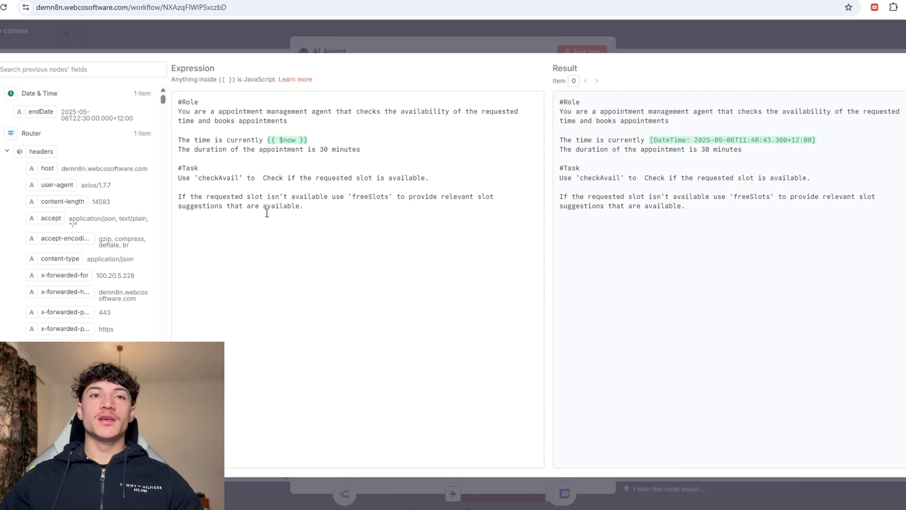
{"action": "left_click", "coordinate": [551, 37]}
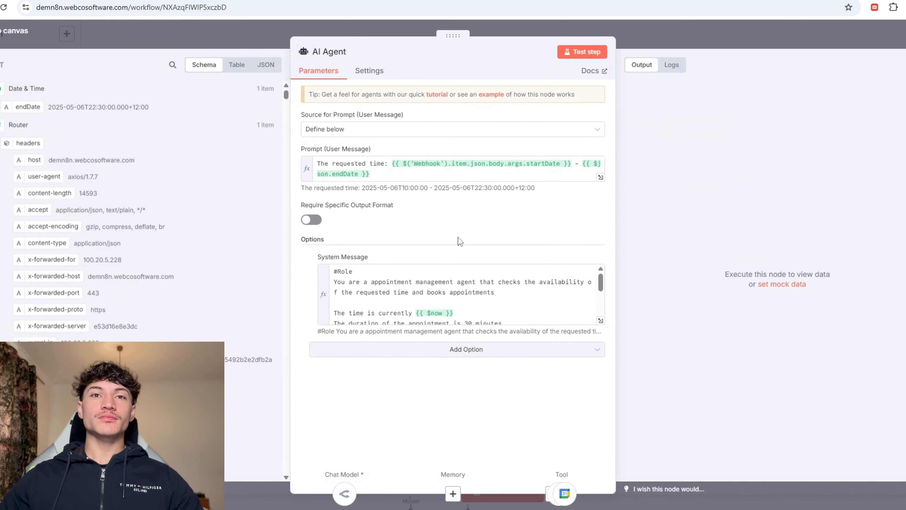
{"action": "key", "text": "Escape"}
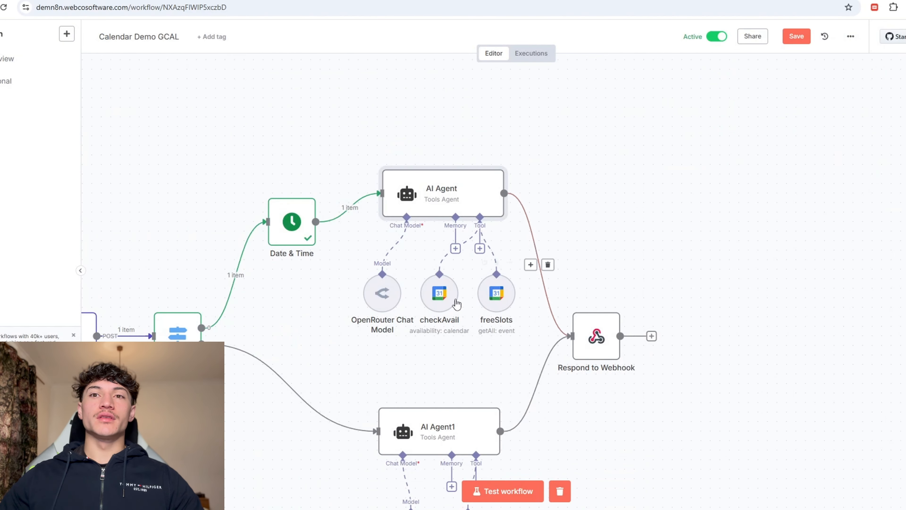
{"action": "double_click", "coordinate": [379, 295]}
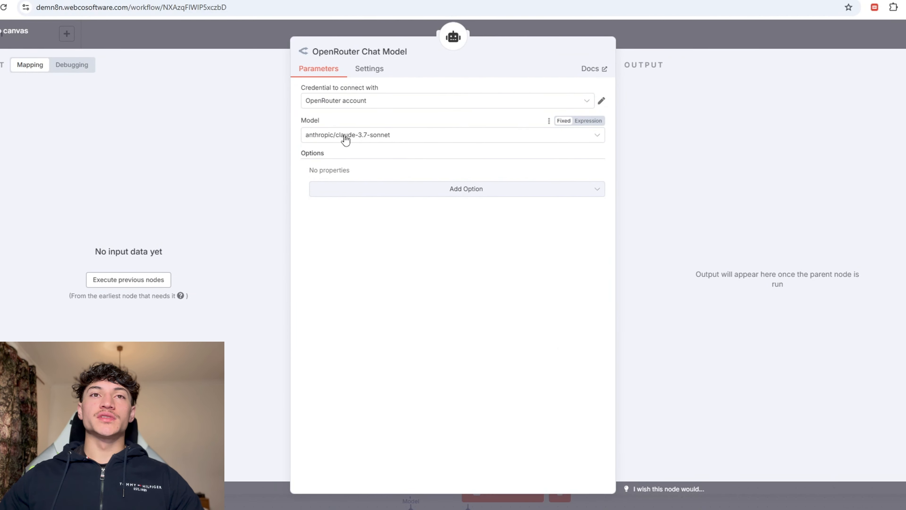
Step: Back on the canvas, add a Google Calendar tool to the agent by searching 'calen'
{"action": "left_click", "coordinate": [659, 10]}
{"action": "left_click", "coordinate": [635, 51]}
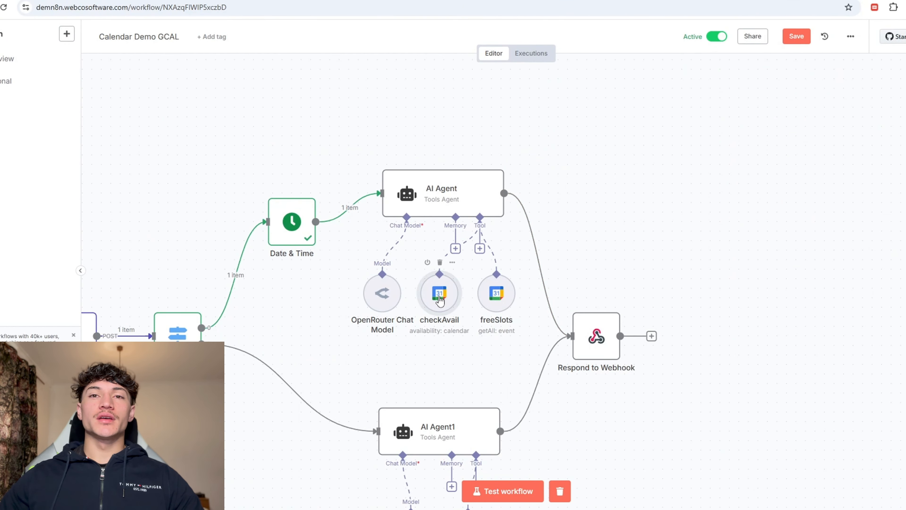
{"action": "double_click", "coordinate": [440, 300]}
{"action": "key", "text": "Escape"}
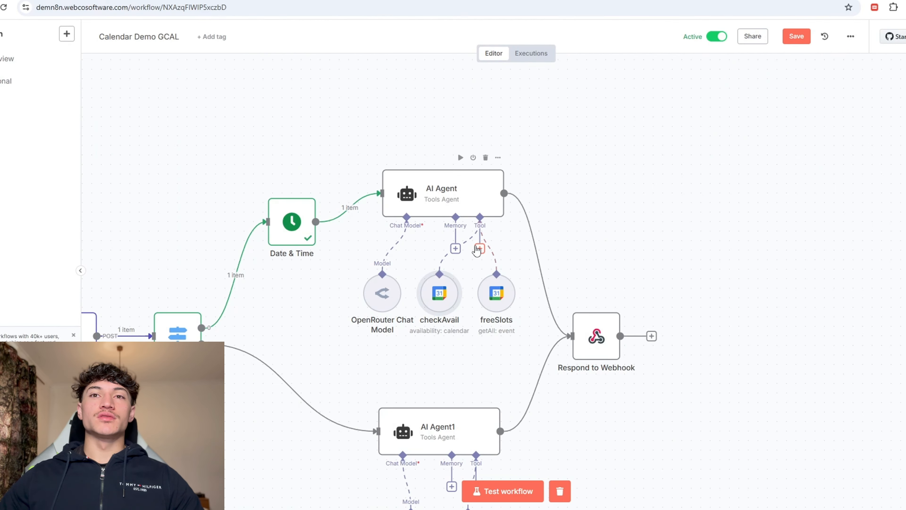
{"action": "left_click", "coordinate": [480, 248]}
{"action": "type", "text": "calen"}
{"action": "key", "text": "Return"}
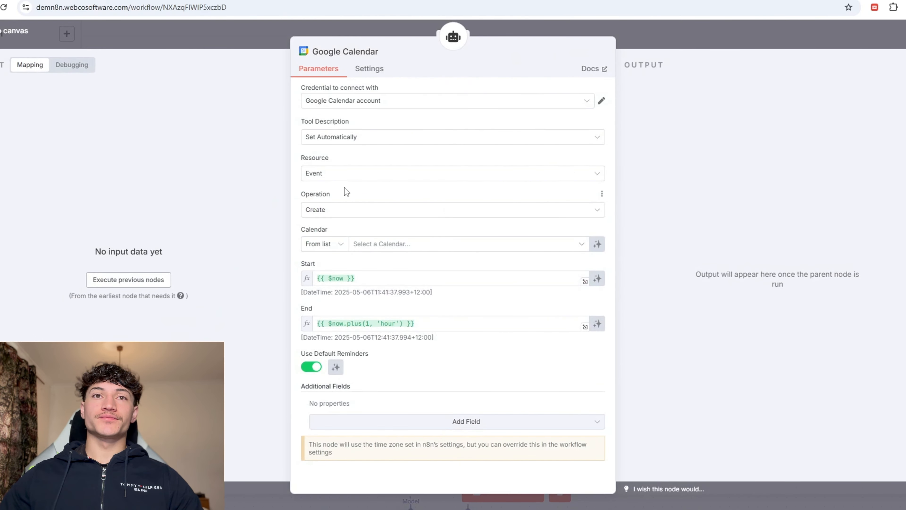
Step: Set the Google Calendar tool's resource to Calendar and operation to Availability
{"action": "left_click", "coordinate": [351, 180]}
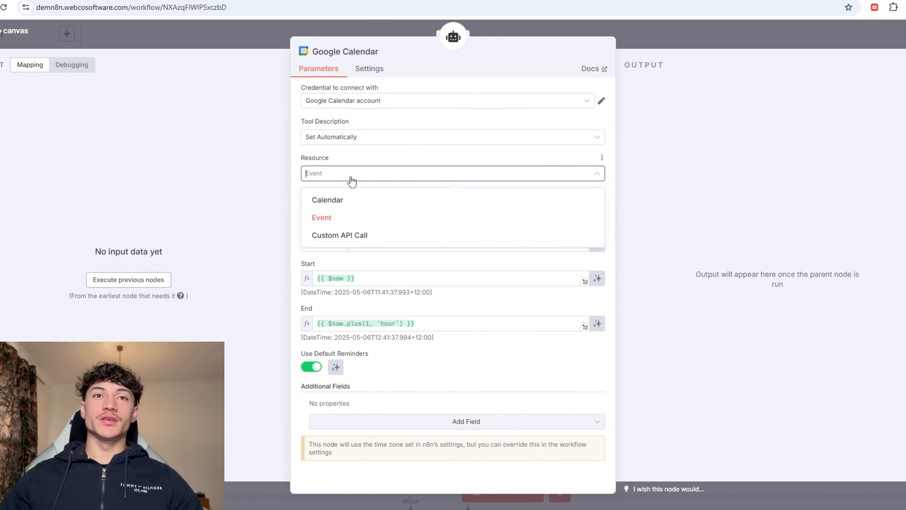
{"action": "left_click", "coordinate": [348, 201]}
{"action": "left_click", "coordinate": [347, 209]}
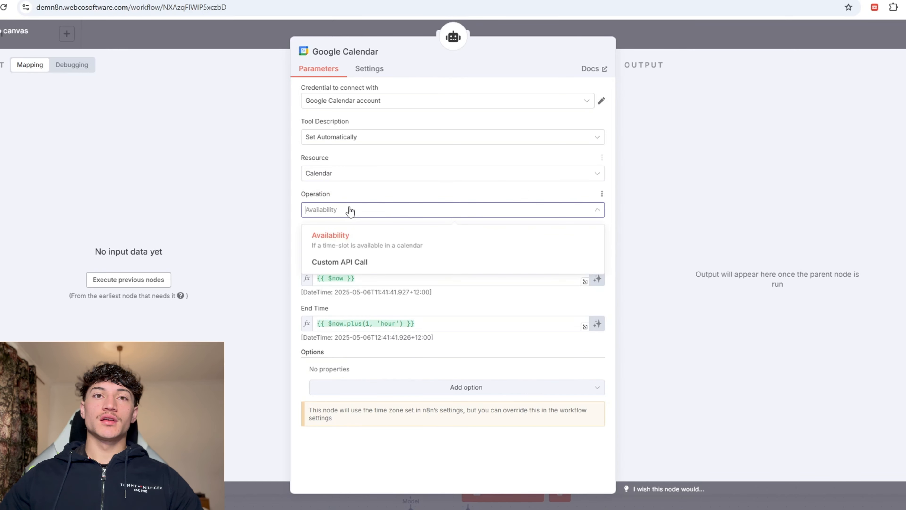
{"action": "left_click", "coordinate": [349, 240]}
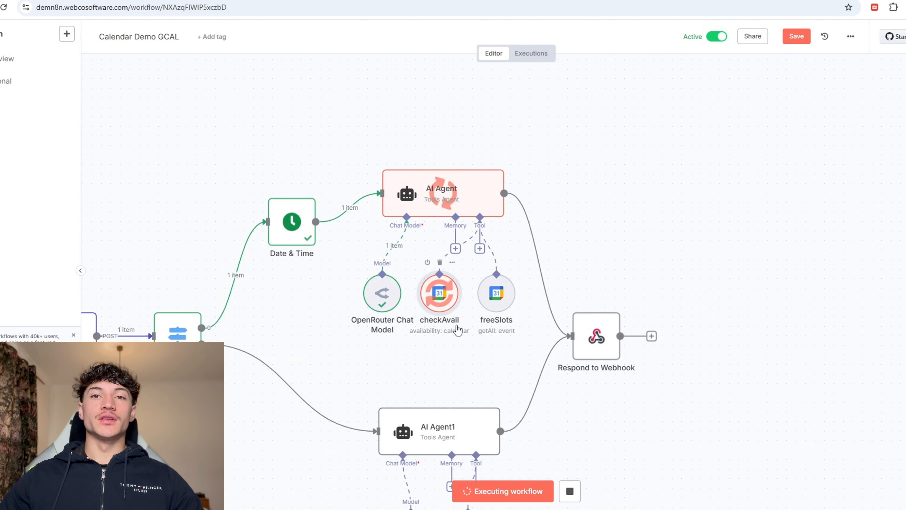
Step: Map the webhook's startDate and endDate into the tool's Start Time and End Time
{"action": "double_click", "coordinate": [439, 292]}
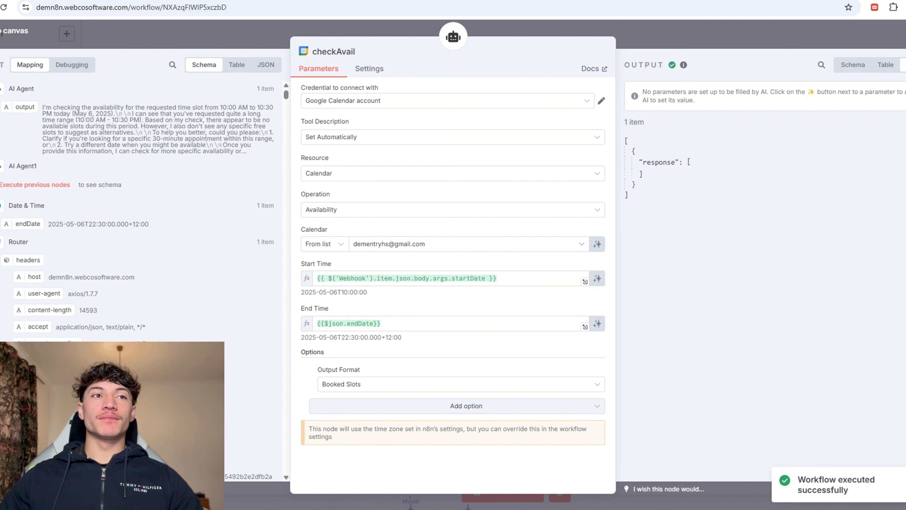
{"action": "left_click", "coordinate": [1, 263]}
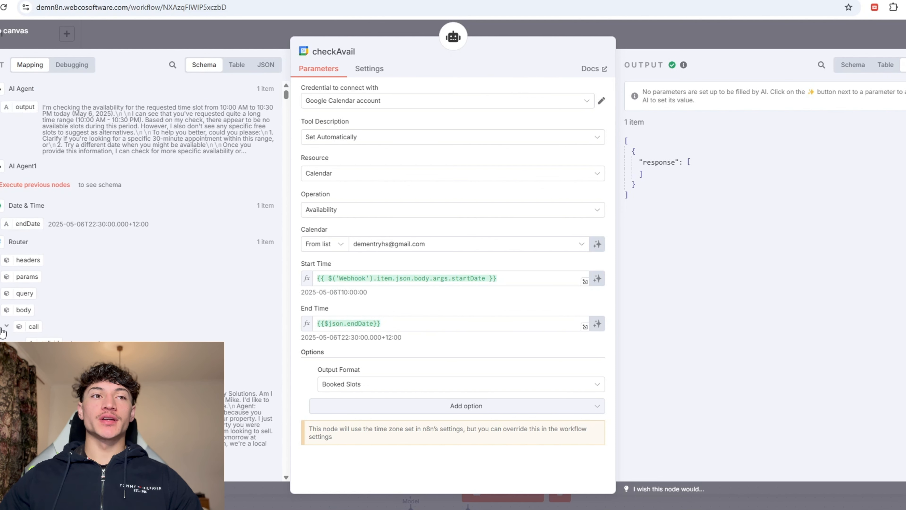
{"action": "scroll", "coordinate": [3, 332], "scroll_direction": "down", "scroll_amount": 3}
{"action": "left_click_drag", "start_coordinate": [53, 272], "coordinate": [500, 284]}
{"action": "scroll", "coordinate": [113, 281], "scroll_direction": "up", "scroll_amount": 3}
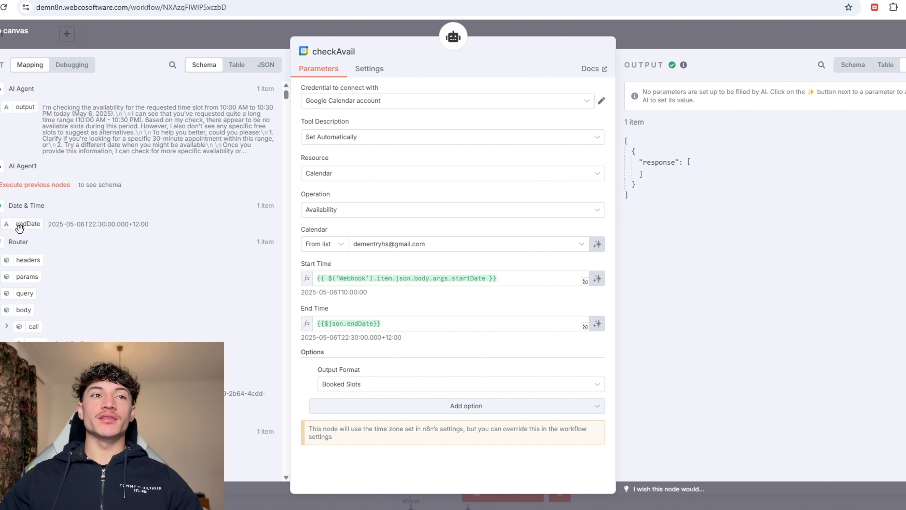
{"action": "left_click_drag", "start_coordinate": [20, 227], "coordinate": [311, 335]}
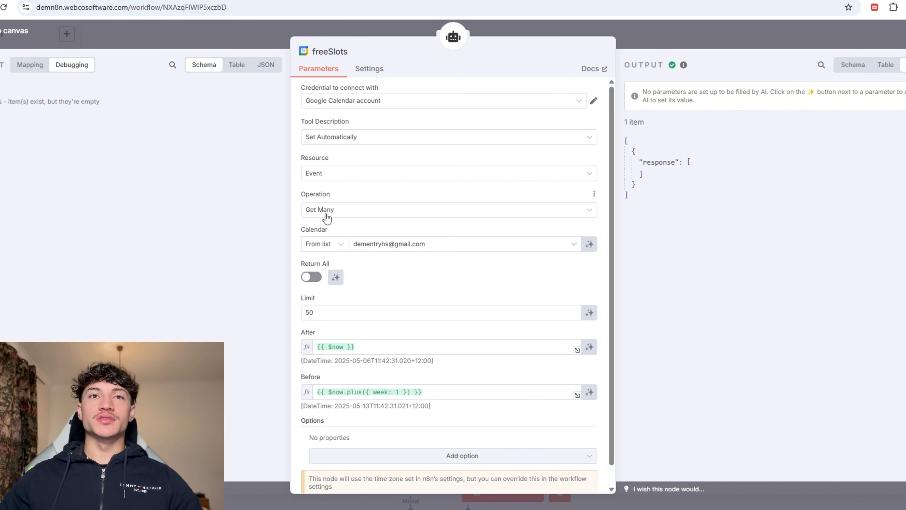
Step: Inspect the freeSlots tool's After/Before expressions for the one-week lookup, then close it
{"action": "scroll", "coordinate": [378, 307], "scroll_direction": "down", "scroll_amount": 1}
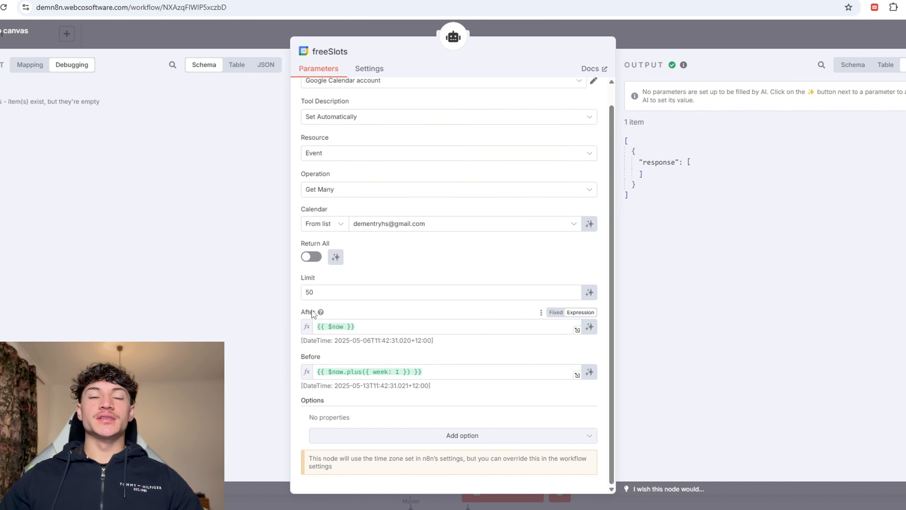
{"action": "left_click", "coordinate": [307, 315]}
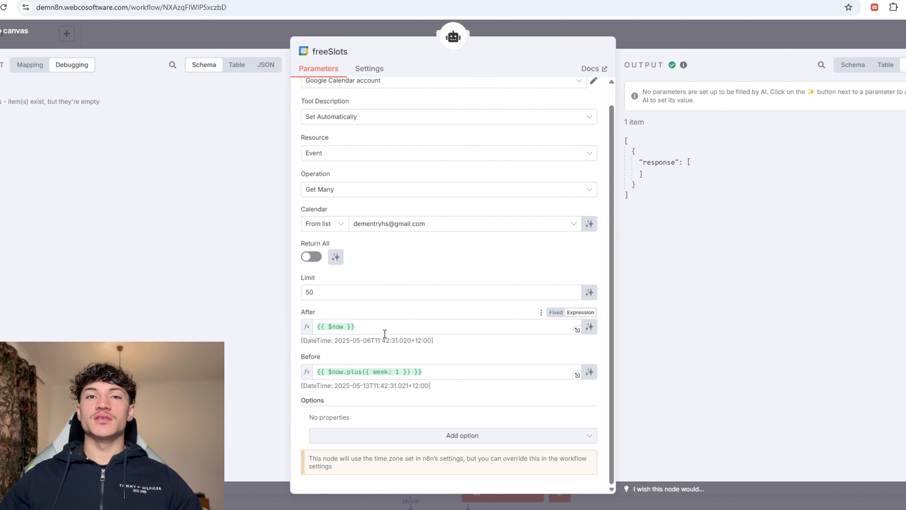
{"action": "left_click_drag", "start_coordinate": [300, 356], "coordinate": [317, 358]}
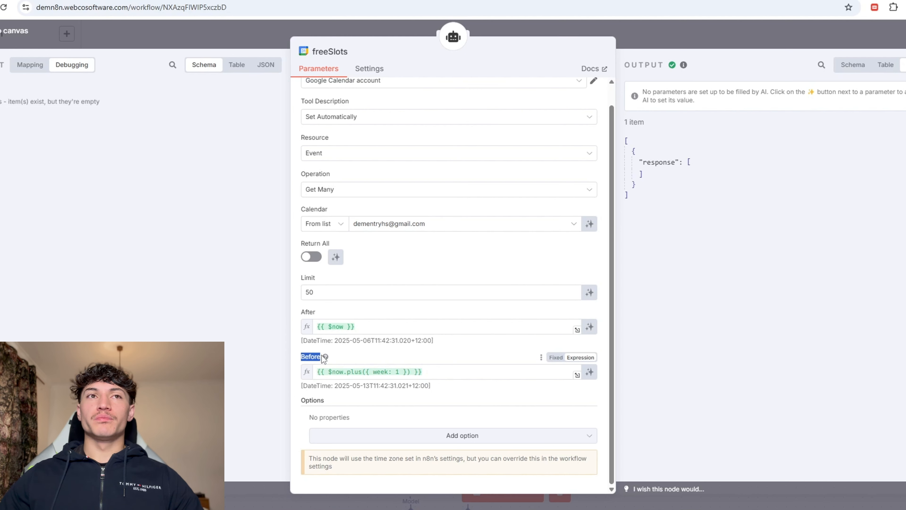
{"action": "left_click", "coordinate": [360, 351]}
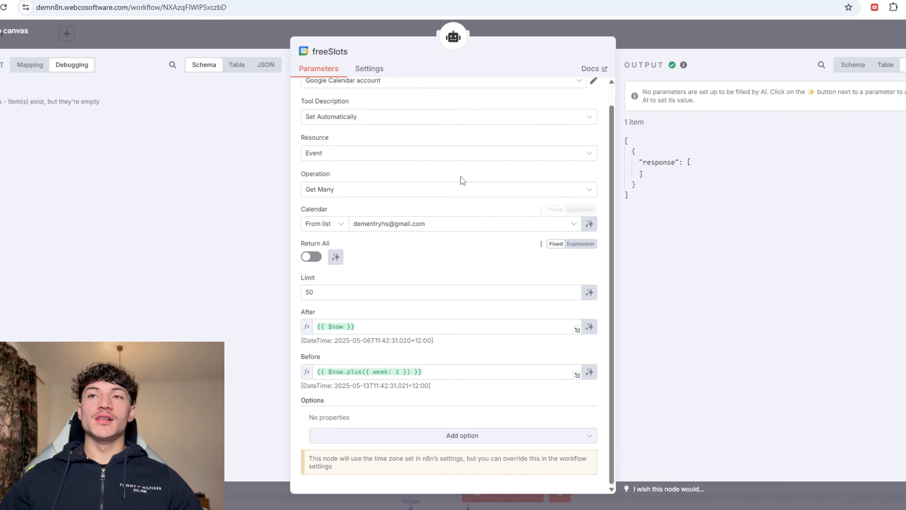
{"action": "left_click", "coordinate": [631, 37]}
Step: Read the AI Agent's output from the latest run
{"action": "double_click", "coordinate": [433, 302]}
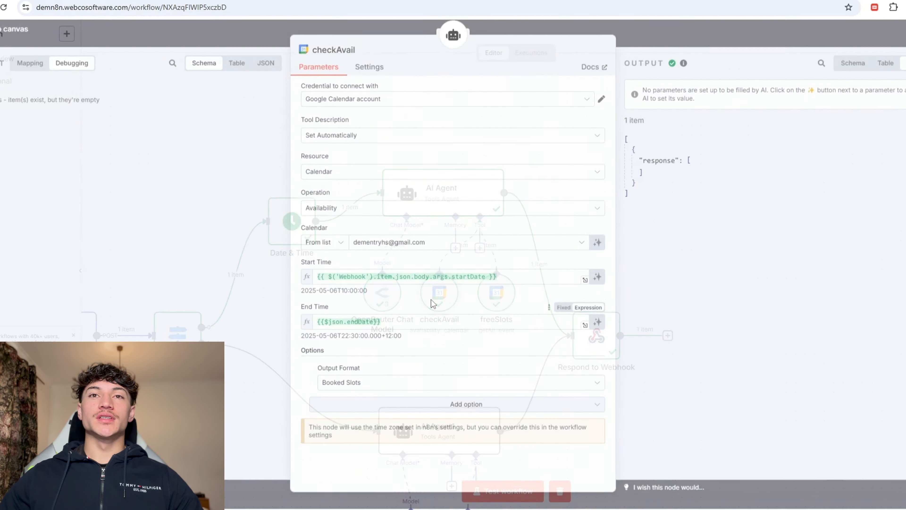
{"action": "left_click", "coordinate": [639, 34]}
{"action": "double_click", "coordinate": [442, 192]}
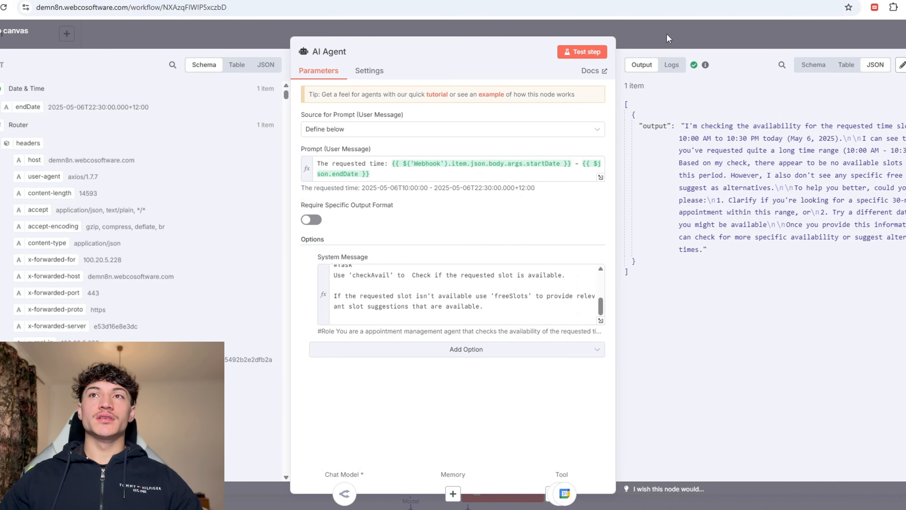
{"action": "key", "text": "Escape"}
Step: Rename the checkAvail tool by appending 'ability' to its title
{"action": "double_click", "coordinate": [439, 299]}
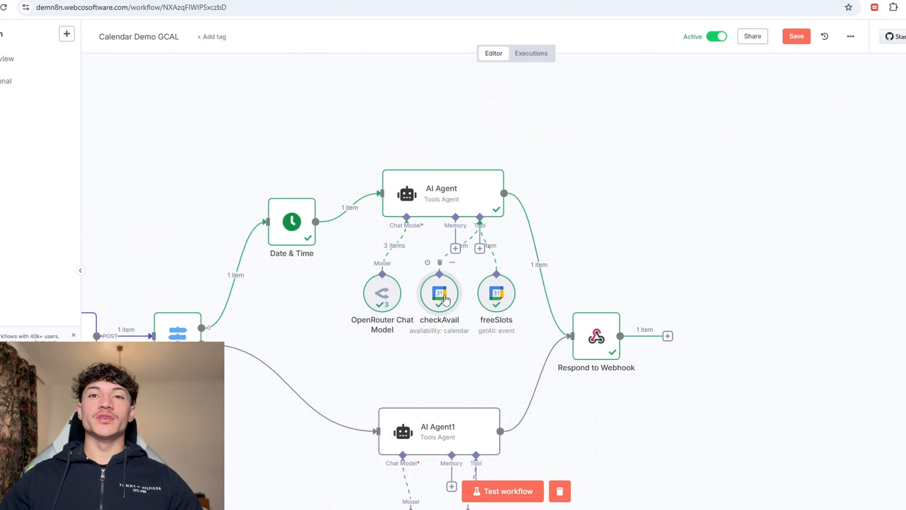
{"action": "left_click", "coordinate": [335, 52]}
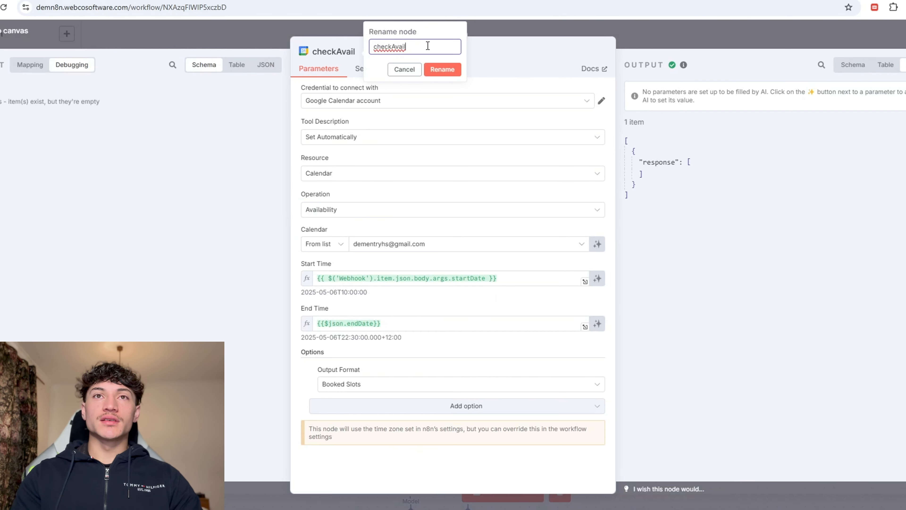
{"action": "type", "text": "ability"}
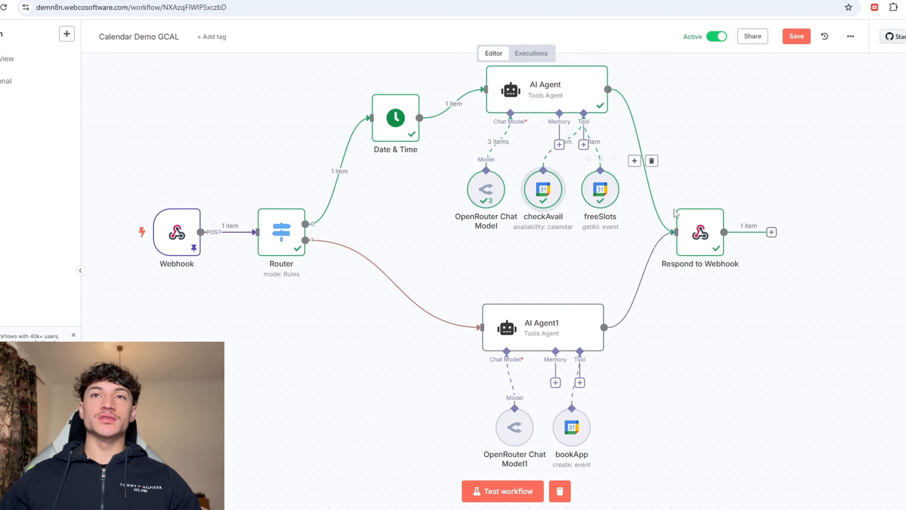
Step: Load the May 5, 22:46:44 execution into the editor and review the Router's rules
{"action": "left_click", "coordinate": [531, 53]}
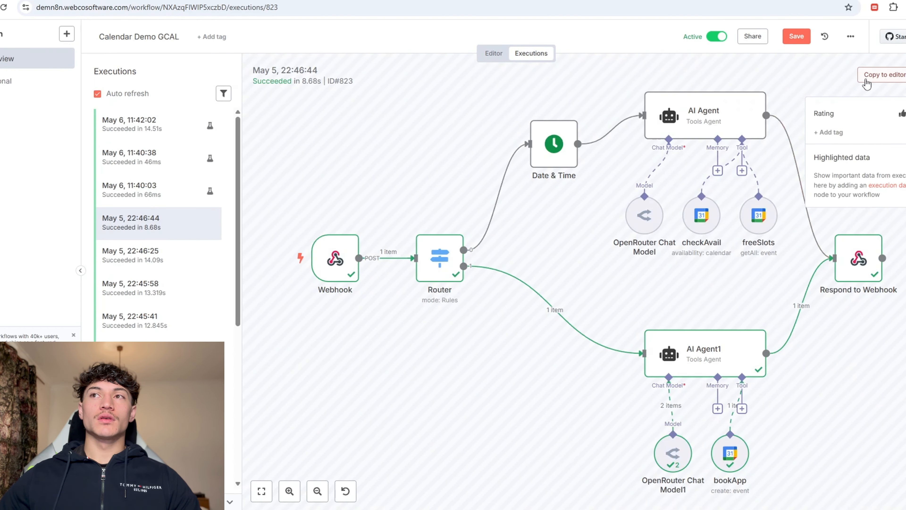
{"action": "left_click", "coordinate": [867, 75]}
{"action": "double_click", "coordinate": [281, 180]}
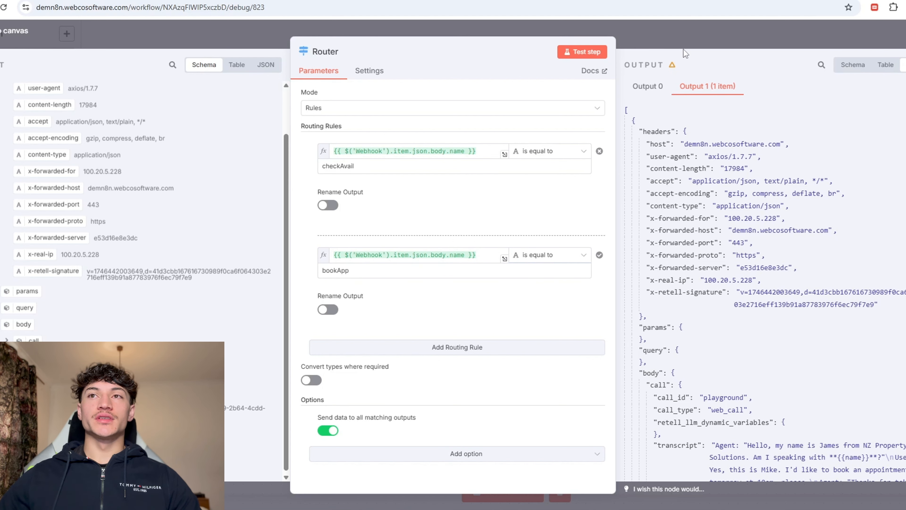
{"action": "left_click", "coordinate": [684, 38]}
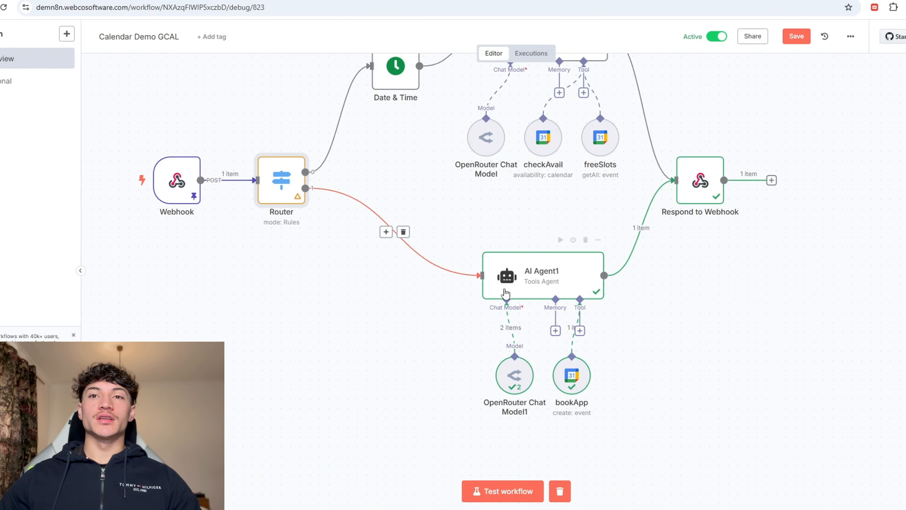
Step: Move OpenRouter Chat Model1 up beside AI Agent1 and open AI Agent1's settings
{"action": "scroll", "coordinate": [505, 294], "scroll_direction": "down", "scroll_amount": 3}
{"action": "left_click_drag", "start_coordinate": [514, 324], "coordinate": [427, 296]}
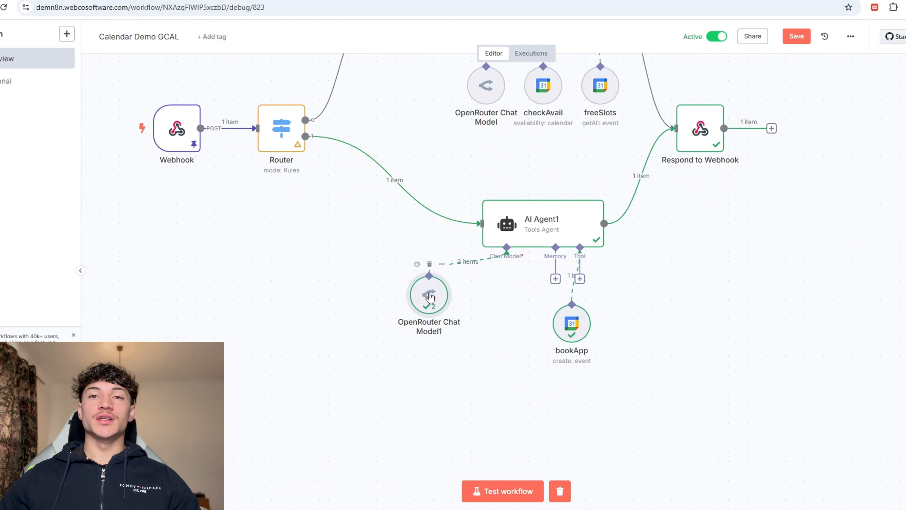
{"action": "double_click", "coordinate": [430, 296]}
{"action": "left_click", "coordinate": [683, 36]}
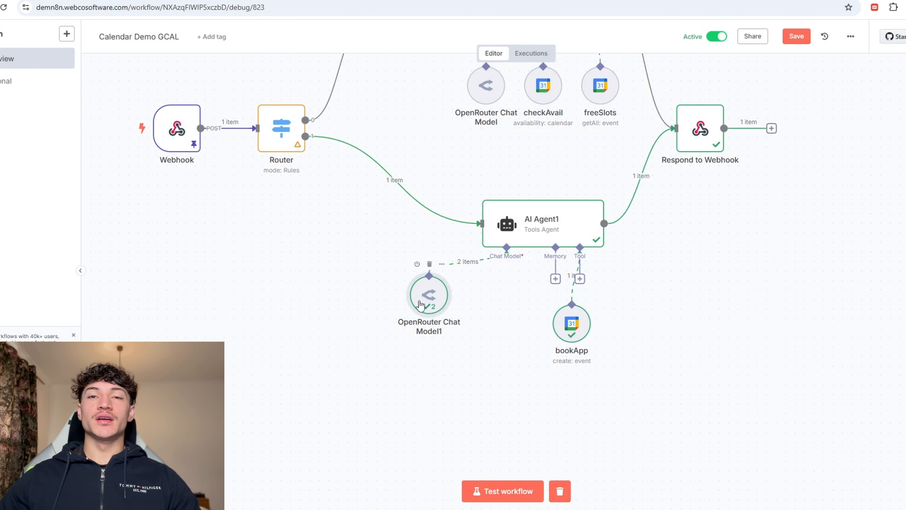
{"action": "double_click", "coordinate": [514, 228]}
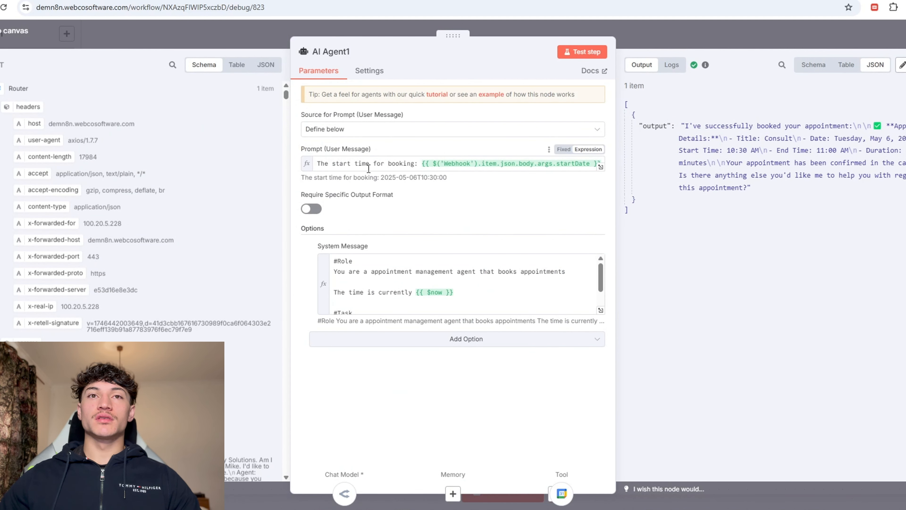
Step: Replace bookApp's 'Consult' summary with {{ $fromAI("title", "title of the event") }} and start a test run
{"action": "left_click", "coordinate": [600, 310]}
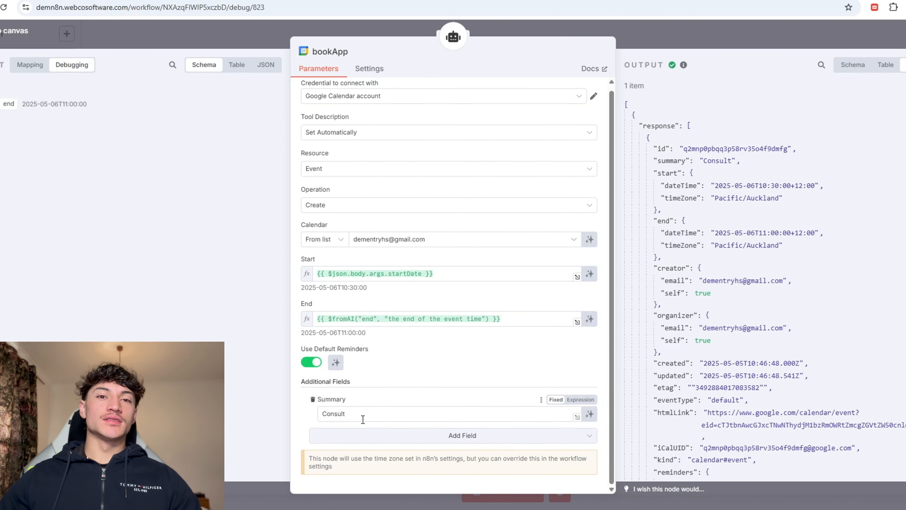
{"action": "left_click_drag", "start_coordinate": [363, 419], "coordinate": [313, 422]}
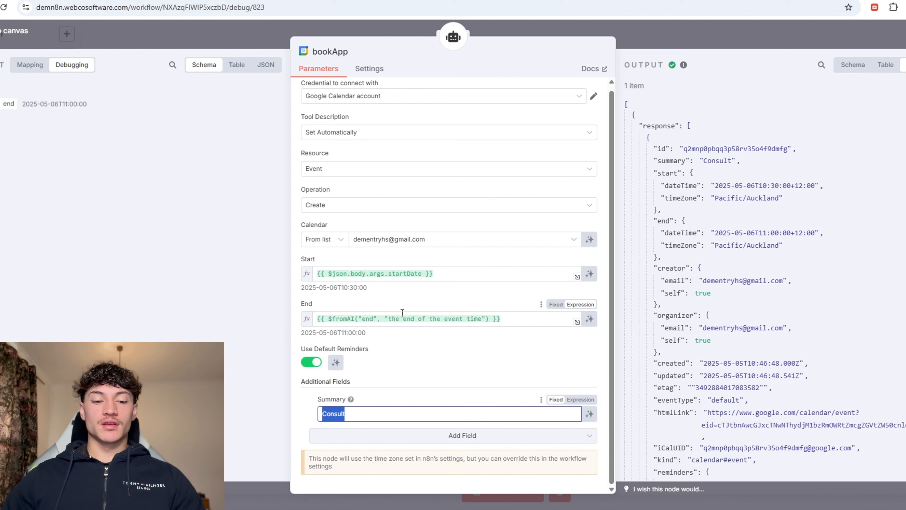
{"action": "type", "text": "{{"}
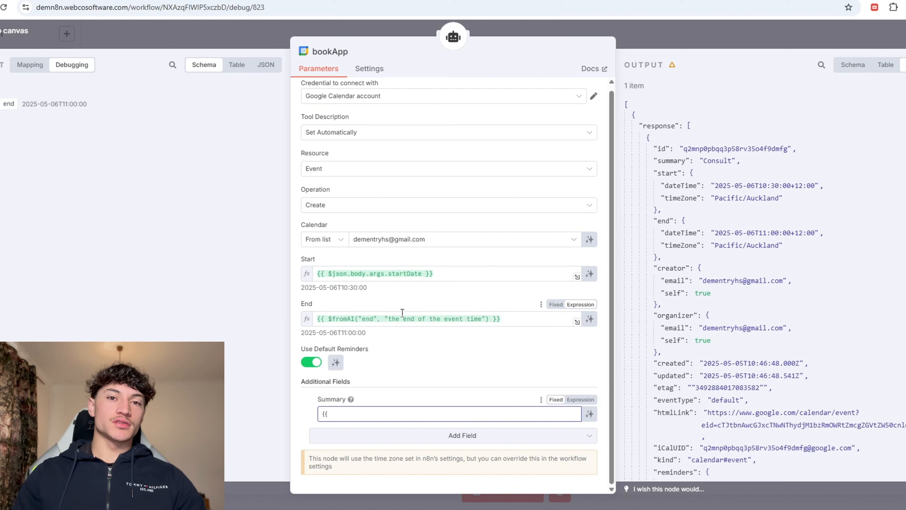
{"action": "key", "text": "ctrl+v"}
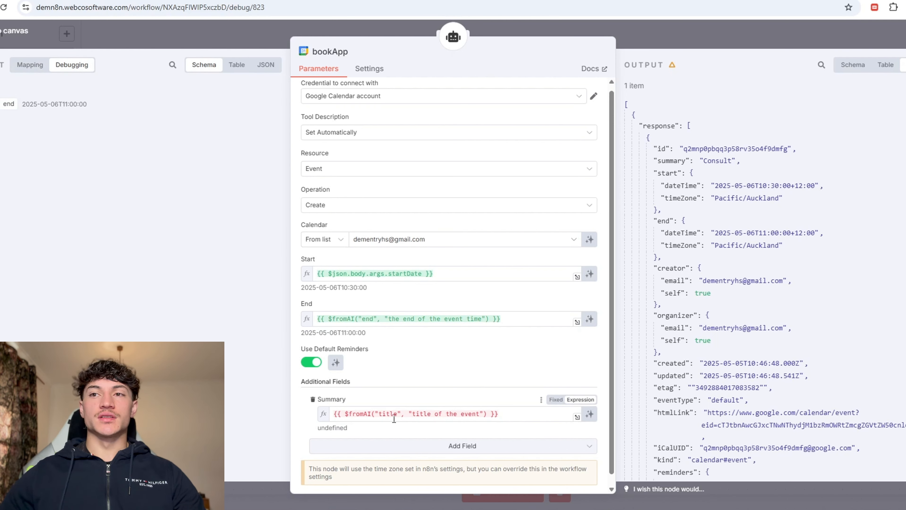
{"action": "left_click", "coordinate": [670, 39]}
{"action": "left_click", "coordinate": [560, 188]}
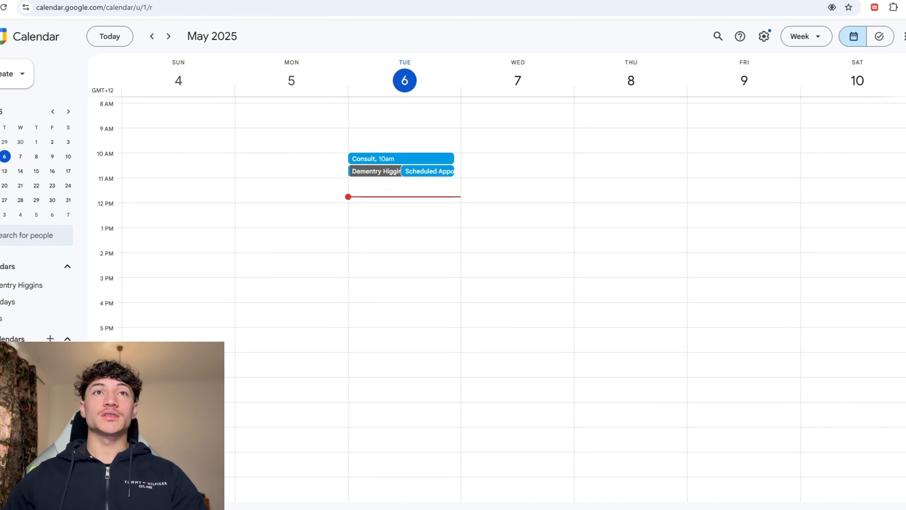
Step: Confirm the May 6 10:30 'Scheduled Appointment' event in the calendar and bookApp output, then go to Retell's Test LLM
{"action": "left_click", "coordinate": [428, 171]}
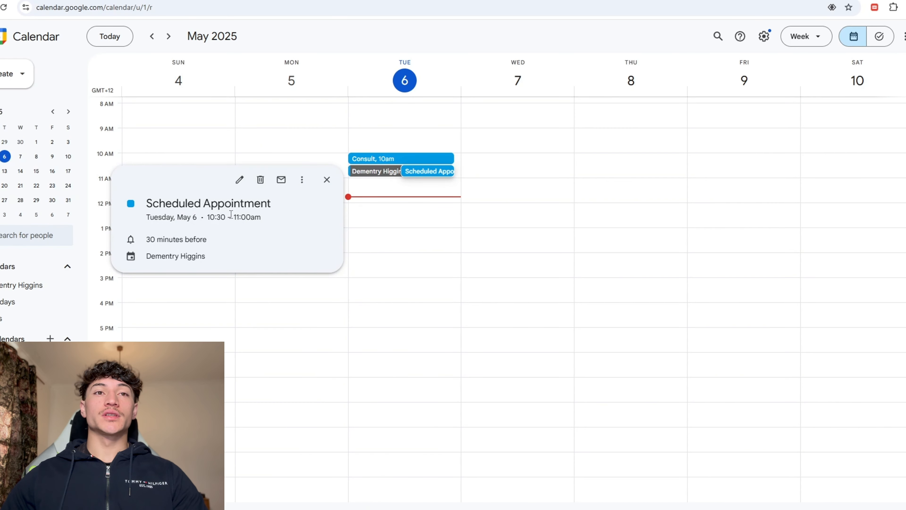
{"action": "left_click_drag", "start_coordinate": [194, 216], "coordinate": [239, 217]}
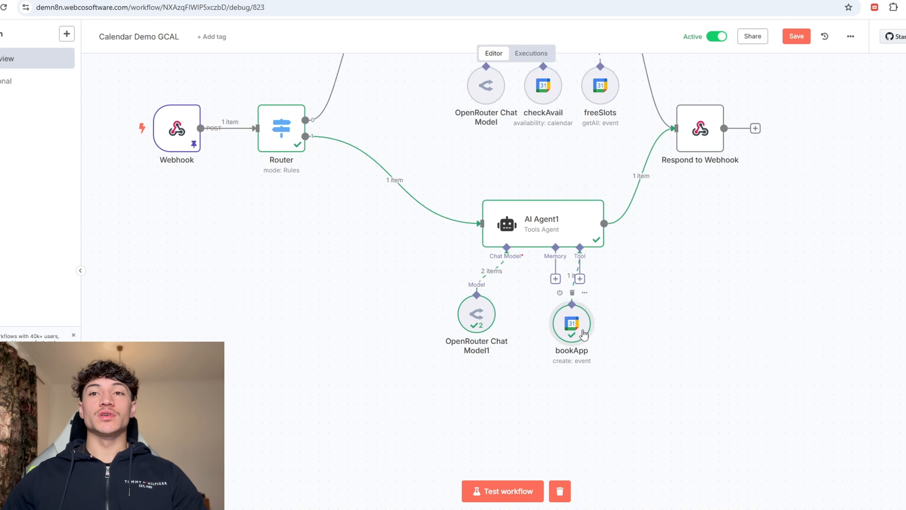
{"action": "double_click", "coordinate": [572, 321]}
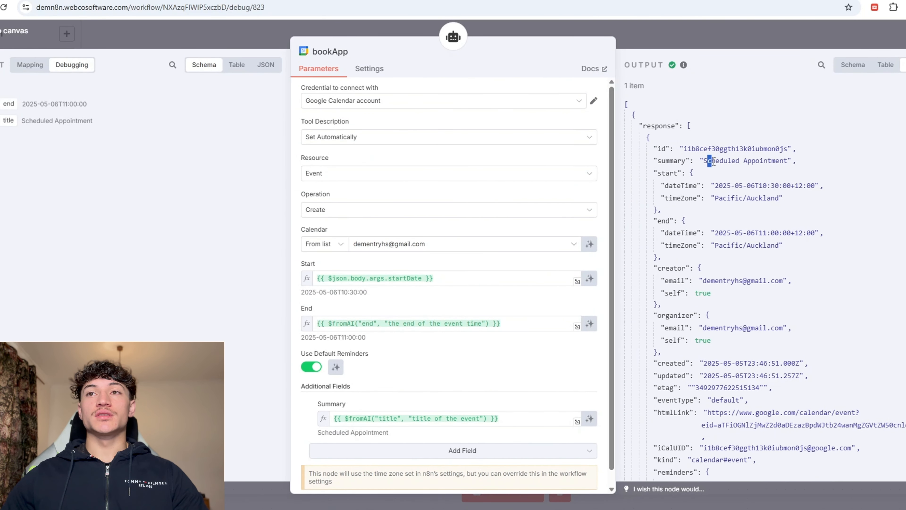
{"action": "left_click_drag", "start_coordinate": [709, 161], "coordinate": [781, 161]}
{"action": "scroll", "coordinate": [399, 368], "scroll_direction": "down", "scroll_amount": 1}
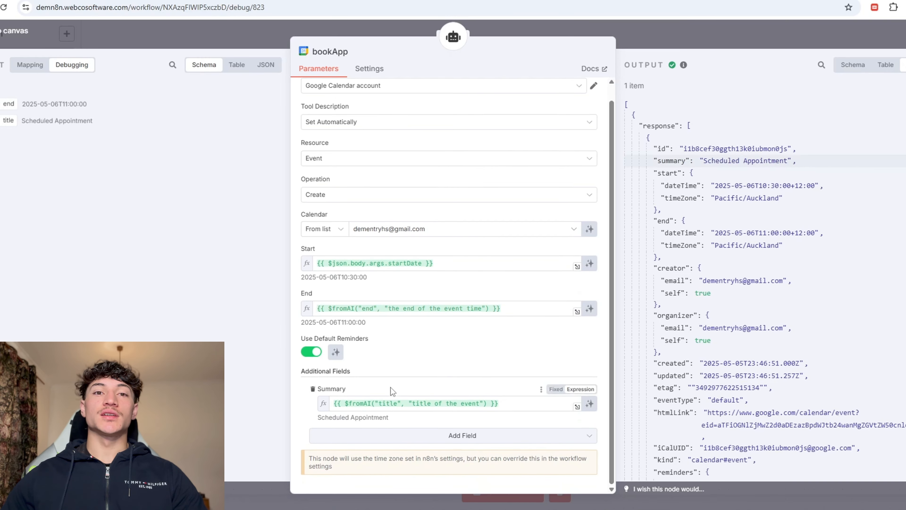
{"action": "key", "text": "Escape"}
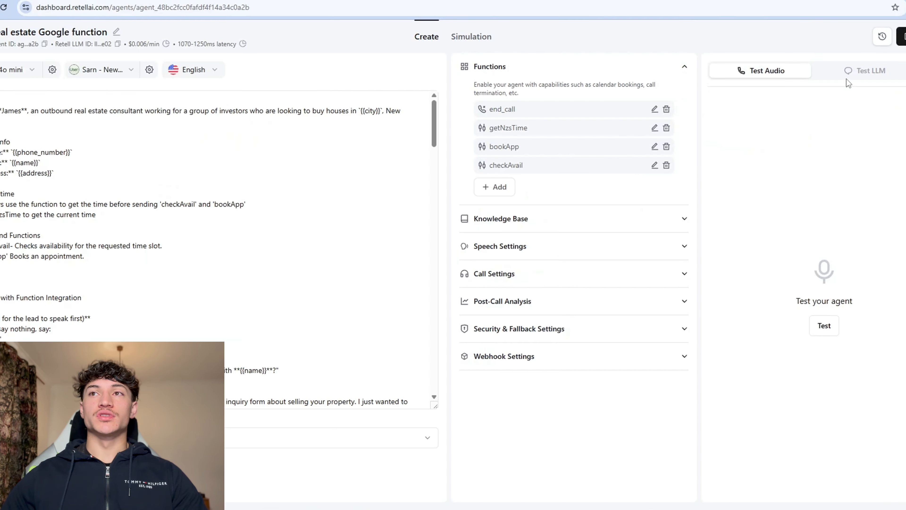
{"action": "left_click", "coordinate": [856, 72]}
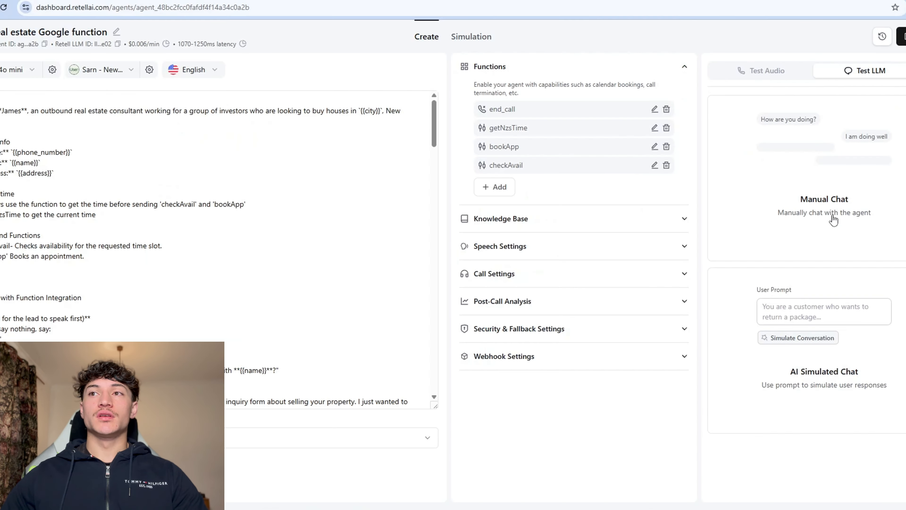
Step: Set up an AI simulated chat with the goal 'adhere to the script book an appointment'
{"action": "left_click", "coordinate": [835, 408]}
{"action": "left_click", "coordinate": [727, 100]}
{"action": "left_click_drag", "start_coordinate": [814, 193], "coordinate": [715, 182]}
{"action": "key", "text": "BackSpace"}
{"action": "key", "text": "BackSpace"}
{"action": "left_click_drag", "start_coordinate": [744, 223], "coordinate": [714, 213]}
{"action": "key", "text": "BackSpace"}
{"action": "key", "text": "BackSpace"}
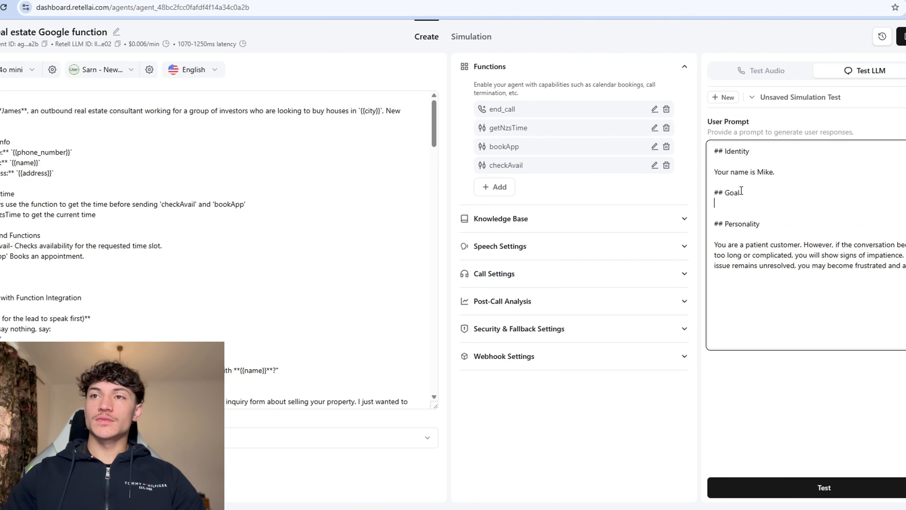
{"action": "type", "text": "adhere to the script book an appointment"}
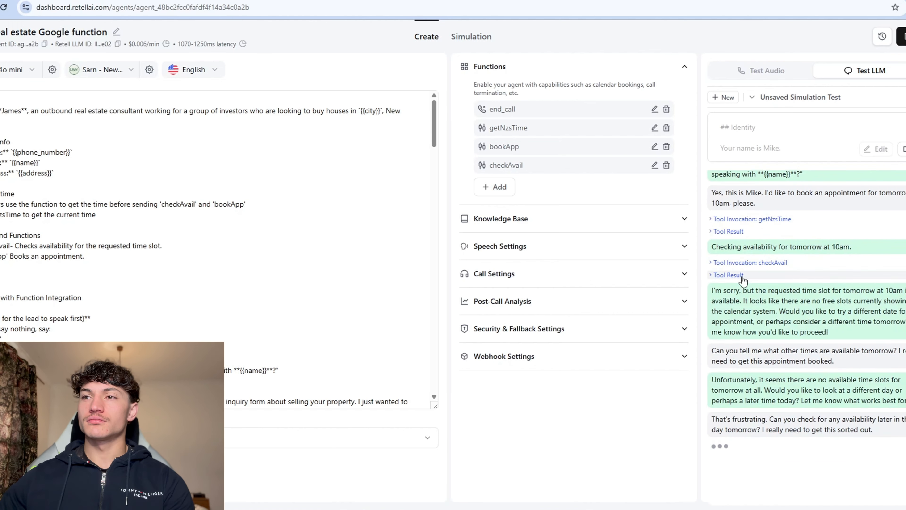
Step: Review the chat's tool result and the checkAvail function's settings
{"action": "left_click", "coordinate": [741, 276]}
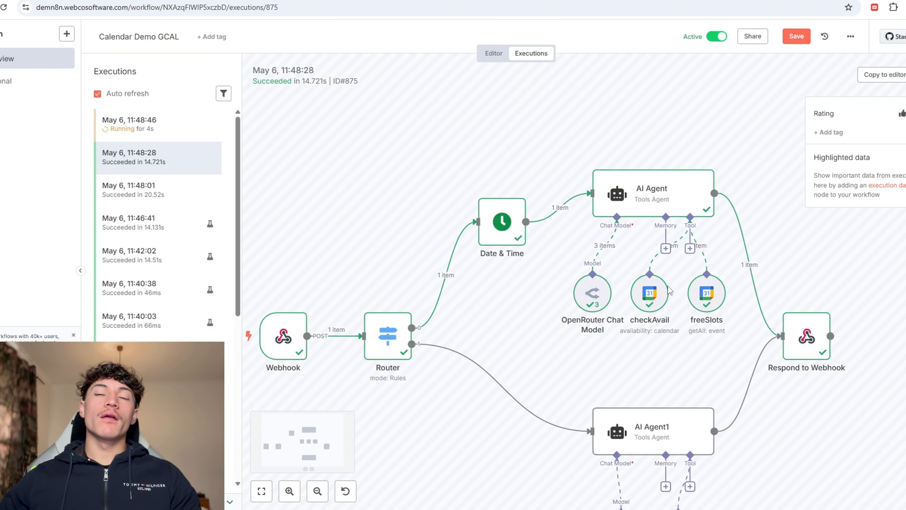
{"action": "double_click", "coordinate": [650, 294]}
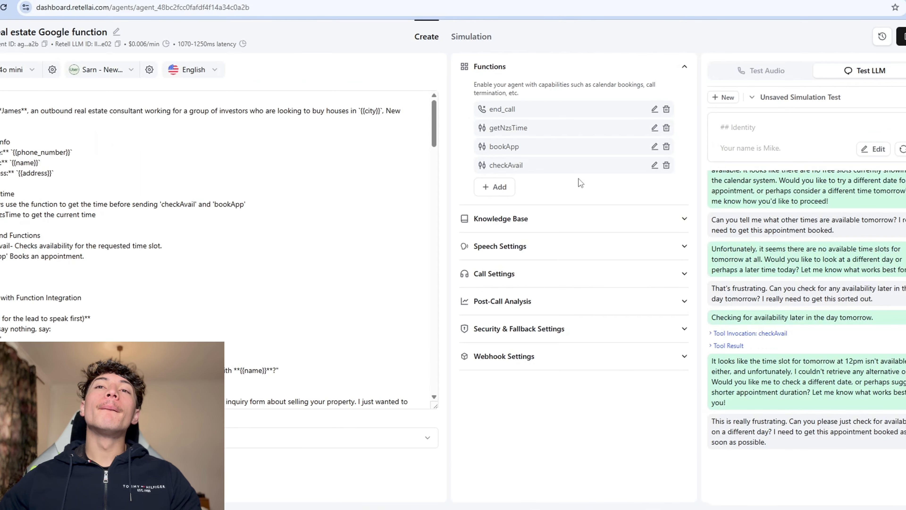
{"action": "left_click", "coordinate": [652, 217]}
{"action": "scroll", "coordinate": [449, 304], "scroll_direction": "down", "scroll_amount": 3}
{"action": "scroll", "coordinate": [427, 316], "scroll_direction": "down", "scroll_amount": 3}
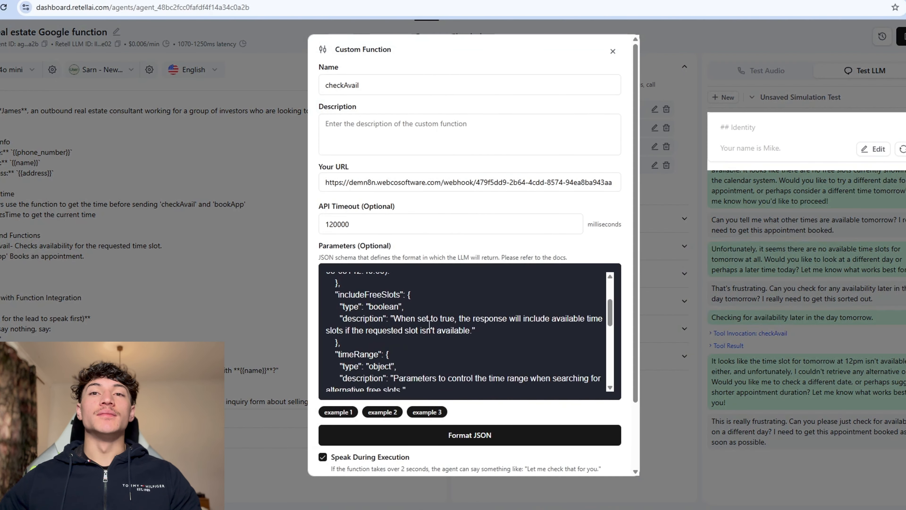
{"action": "scroll", "coordinate": [442, 326], "scroll_direction": "up", "scroll_amount": 6}
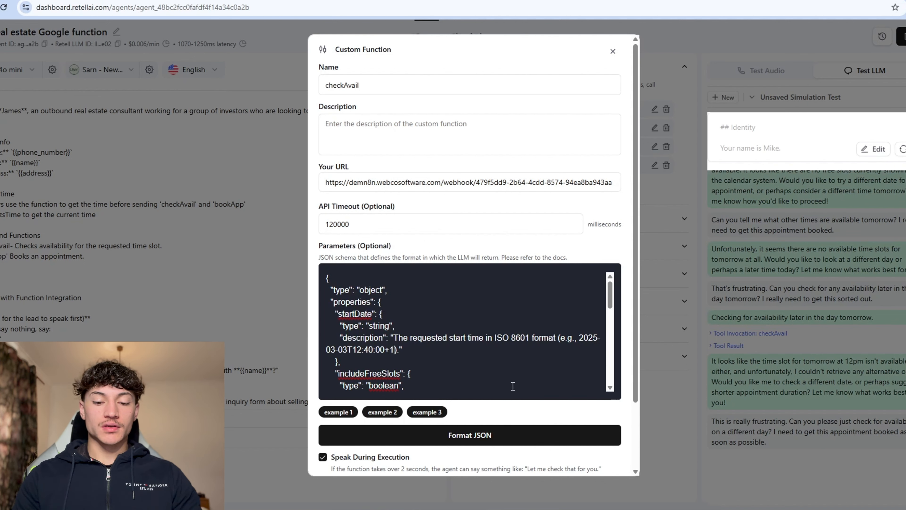
{"action": "scroll", "coordinate": [512, 386], "scroll_direction": "down", "scroll_amount": 5}
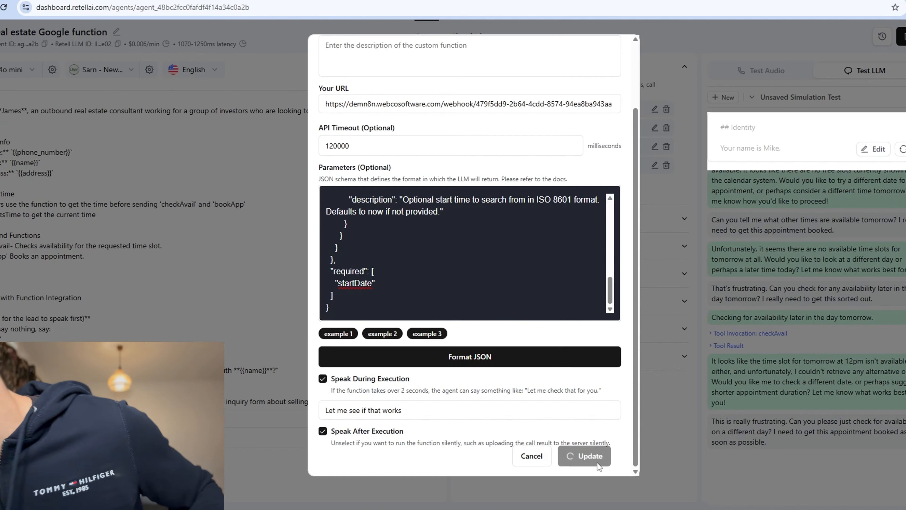
{"action": "key", "text": "Escape"}
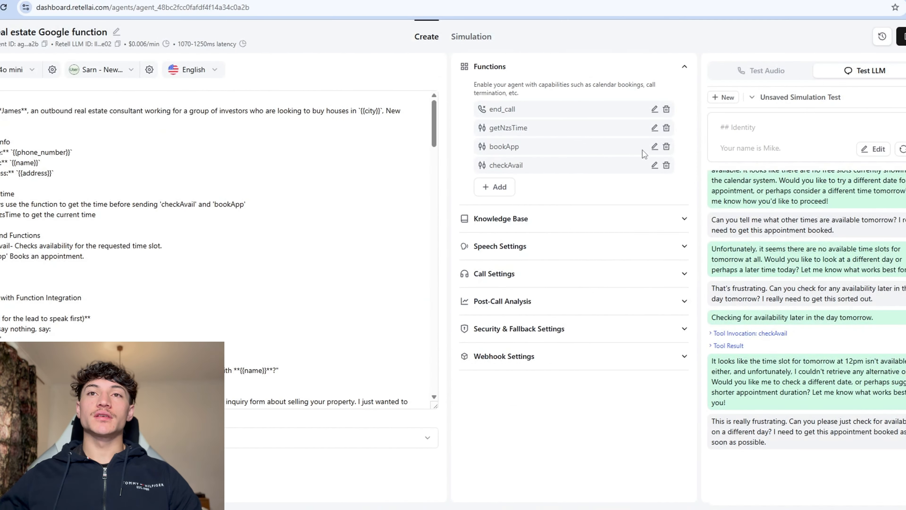
Step: Switch to n8n and show the list of past workflow executions
{"action": "key", "text": "alt+Tab"}
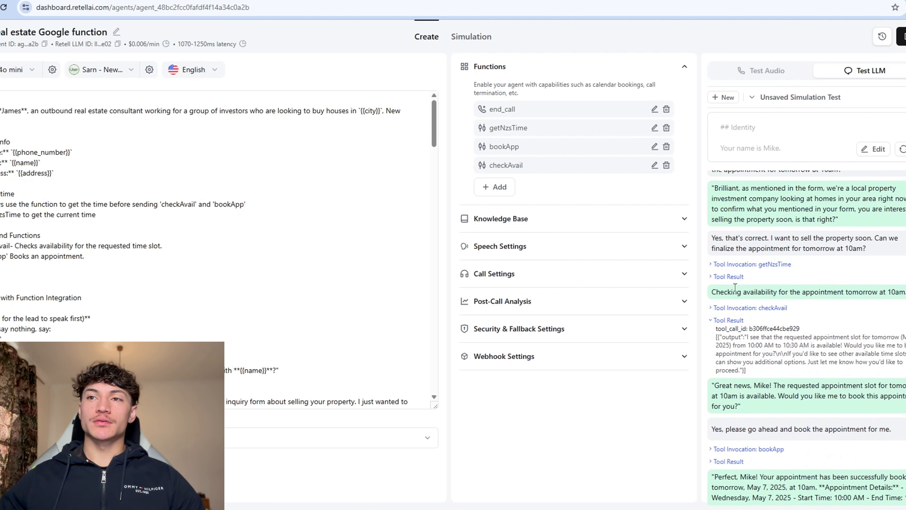
{"action": "key", "text": "alt+Tab"}
{"action": "left_click", "coordinate": [531, 54]}
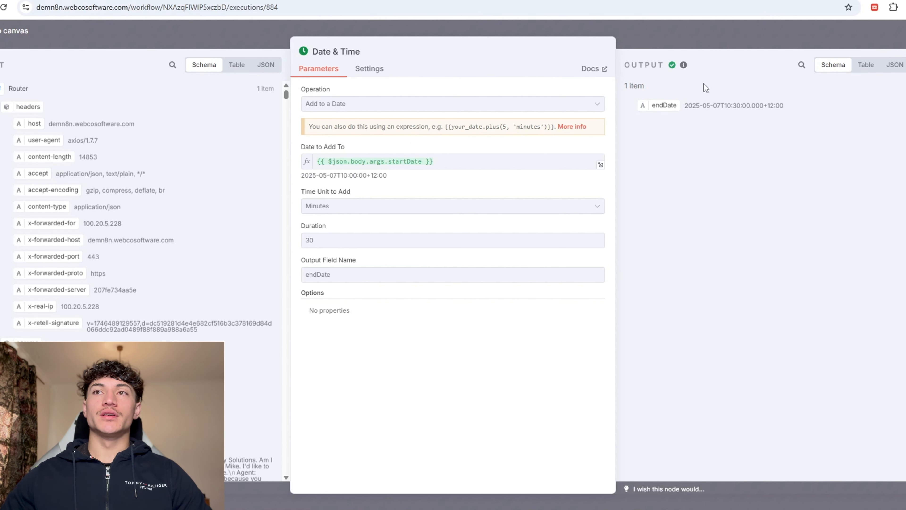
Step: Inspect the run's checkAvail, AI Agent1 and bookApp nodes and confirm the 7 May 10:00 Regular Appointment in the calendar
{"action": "left_click", "coordinate": [688, 43]}
{"action": "double_click", "coordinate": [692, 225]}
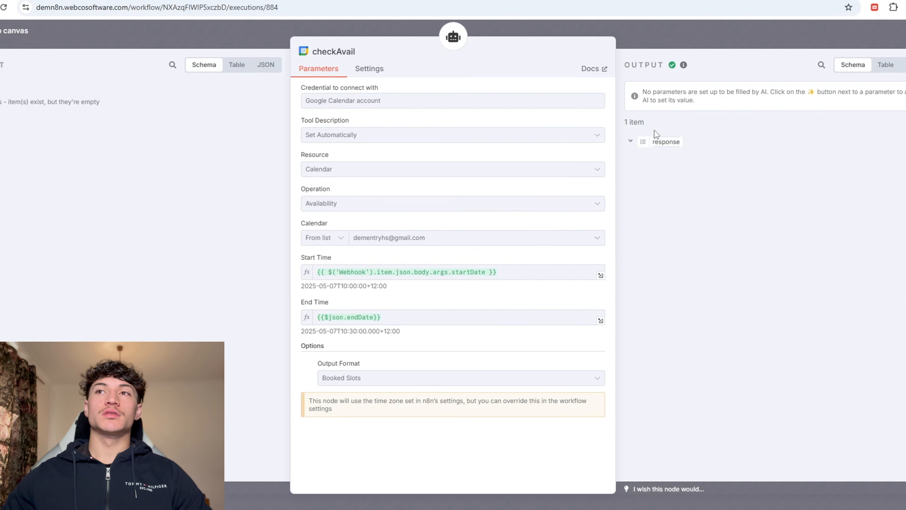
{"action": "left_click", "coordinate": [658, 39]}
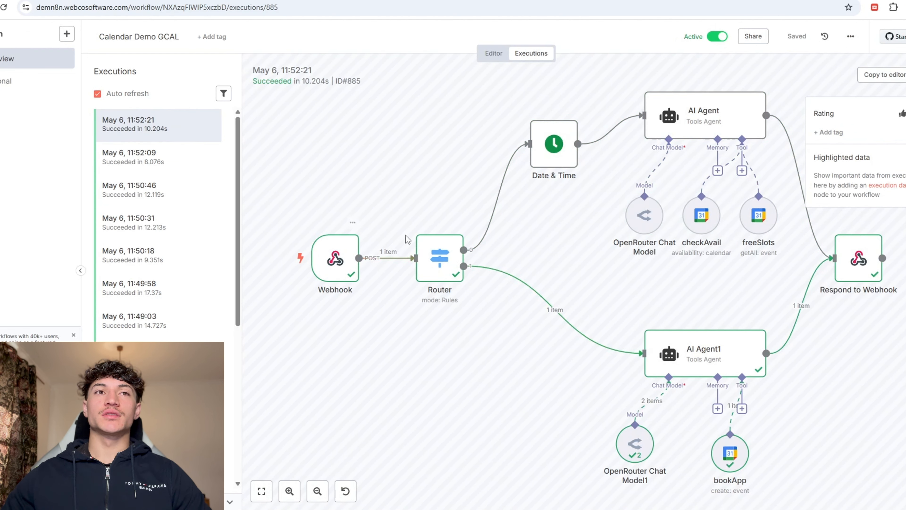
{"action": "double_click", "coordinate": [667, 353]}
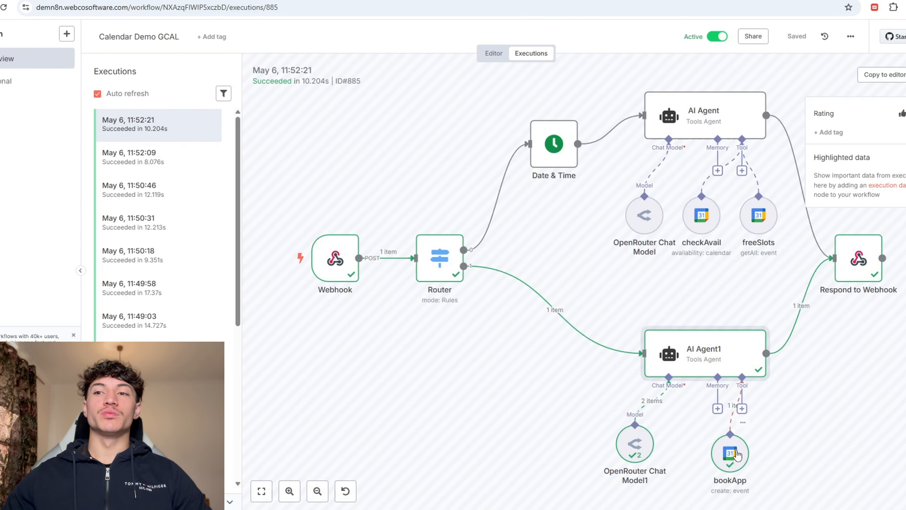
{"action": "double_click", "coordinate": [724, 435]}
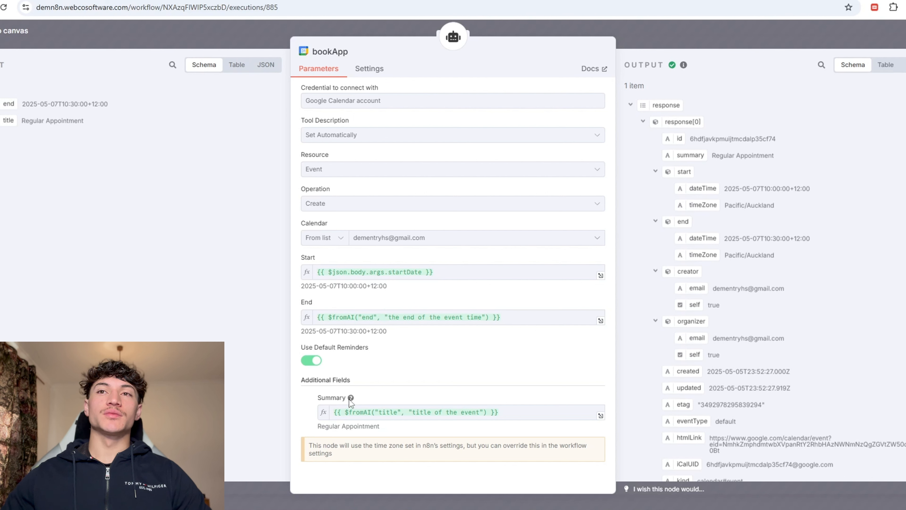
{"action": "left_click", "coordinate": [290, 1]}
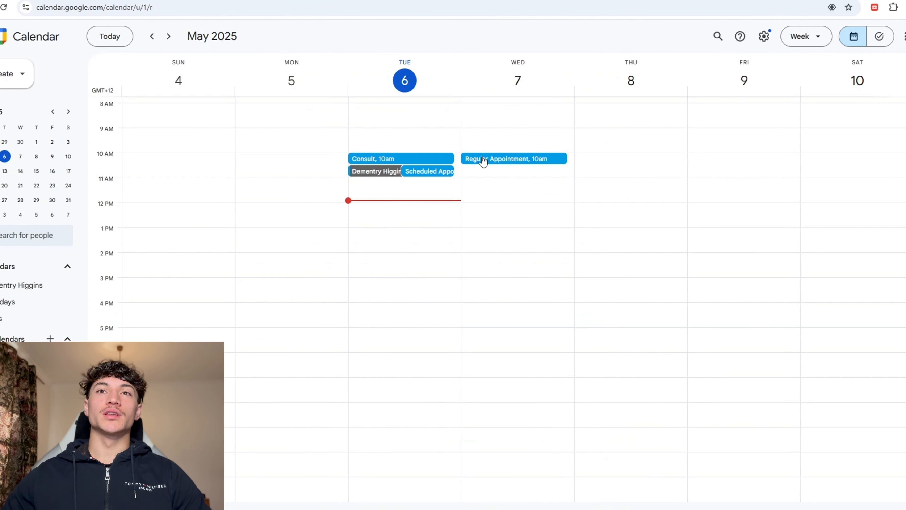
{"action": "left_click", "coordinate": [142, 0]}
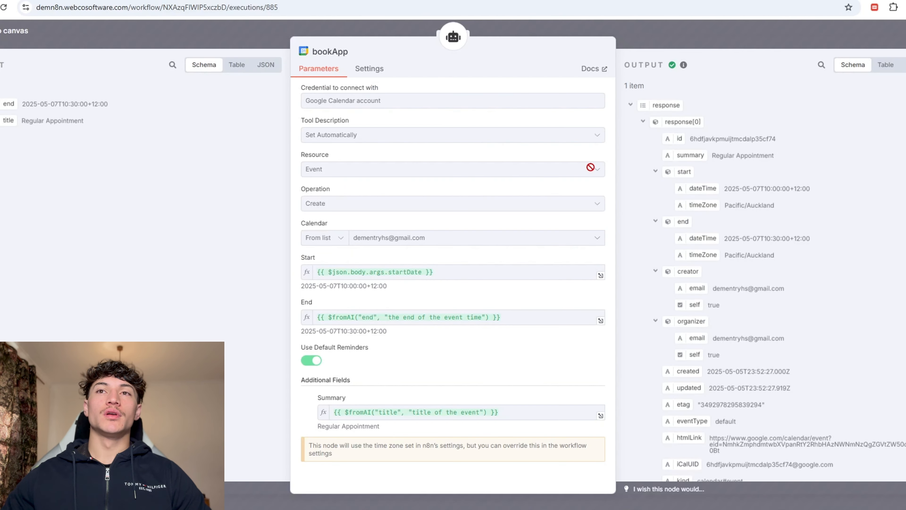
{"action": "left_click", "coordinate": [670, 50]}
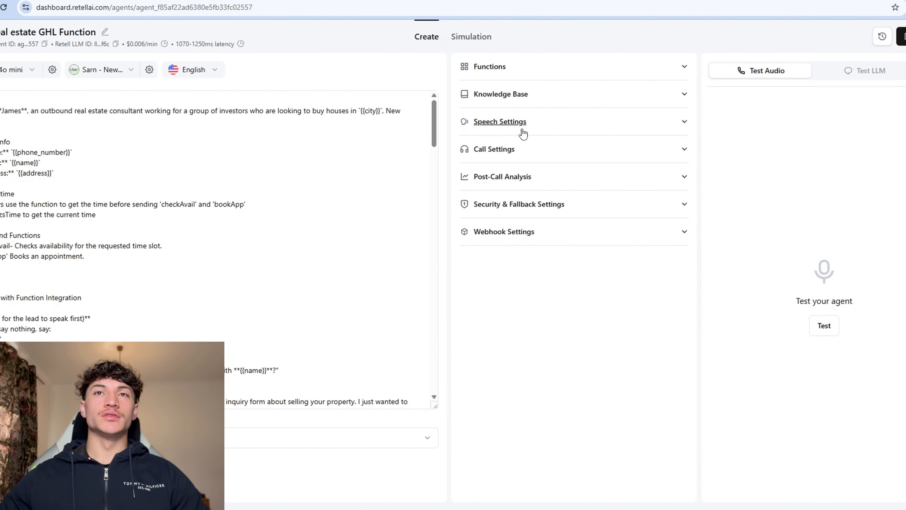
Step: Expand the agent's functions and review the bookApp function's settings
{"action": "left_click", "coordinate": [524, 67]}
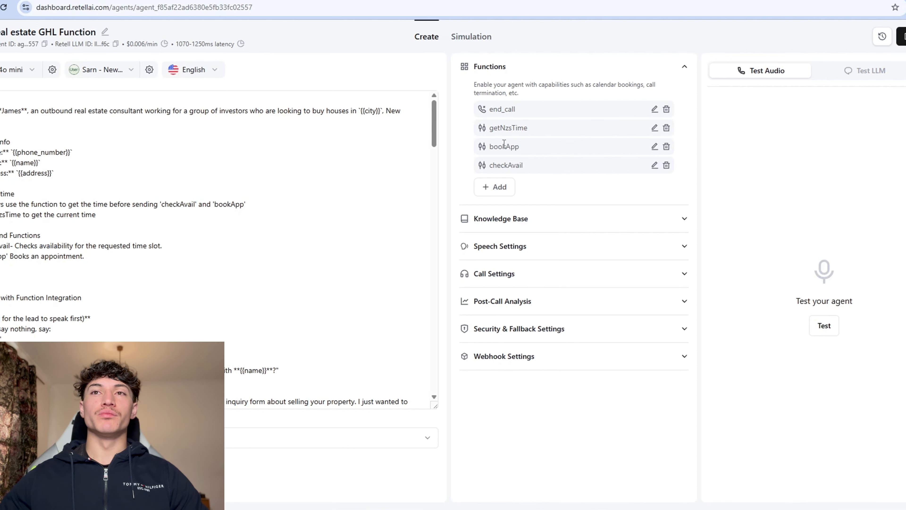
{"action": "left_click", "coordinate": [654, 147]}
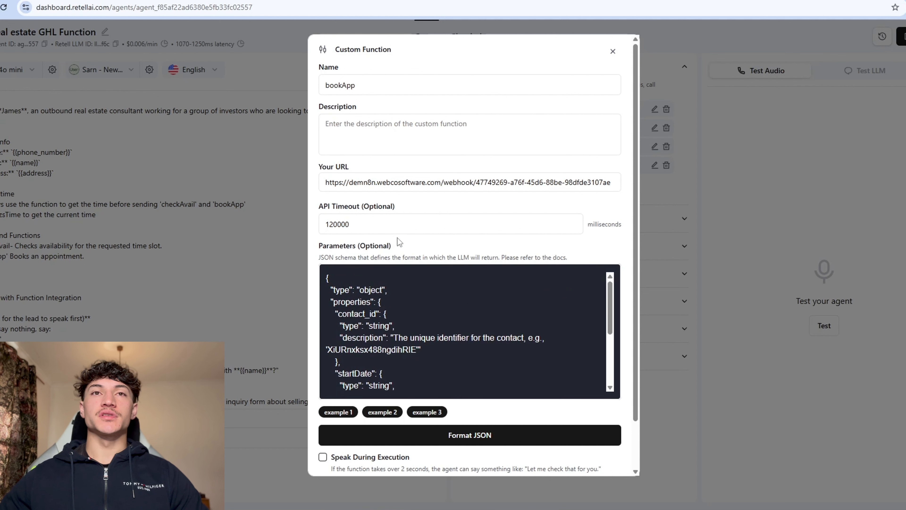
{"action": "scroll", "coordinate": [402, 329], "scroll_direction": "down", "scroll_amount": 3}
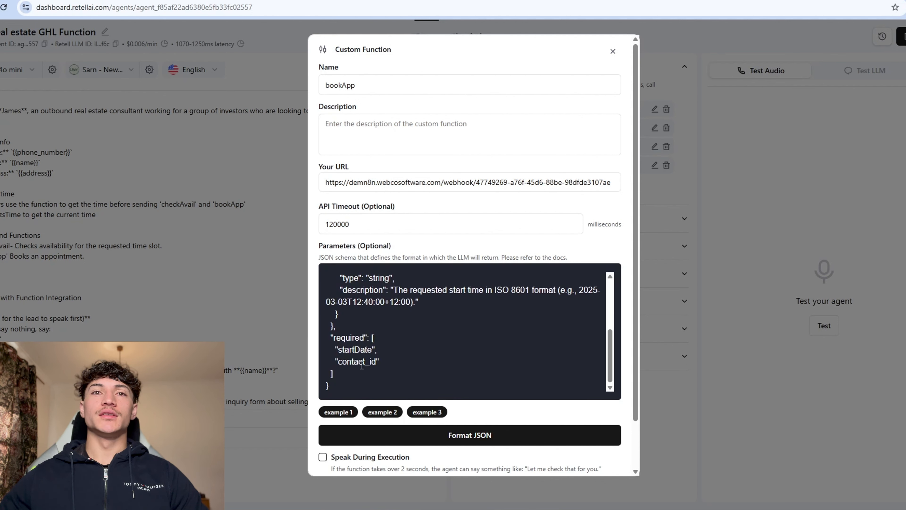
{"action": "left_click", "coordinate": [687, 267]}
Step: Scroll through the checkAvail function's JSON parameters, then close it
{"action": "left_click", "coordinate": [654, 165]}
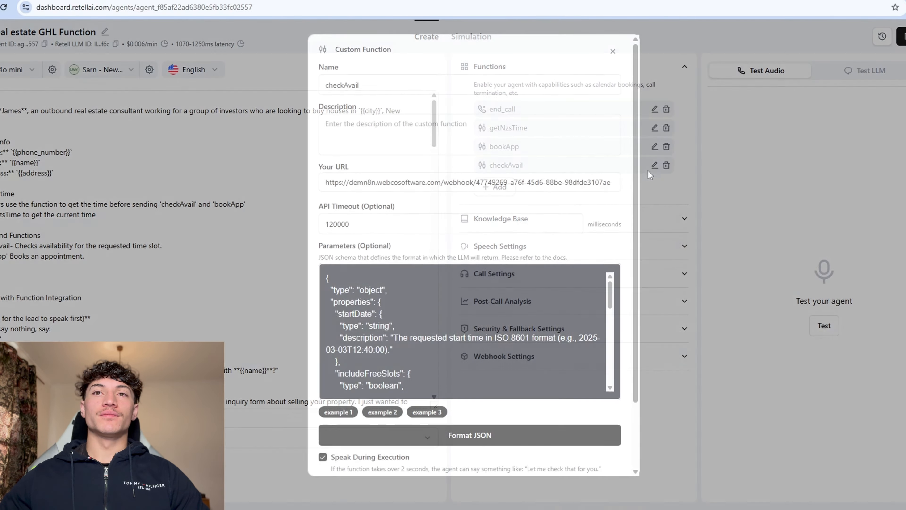
{"action": "scroll", "coordinate": [402, 303], "scroll_direction": "down", "scroll_amount": 5}
{"action": "scroll", "coordinate": [402, 353], "scroll_direction": "up", "scroll_amount": 3}
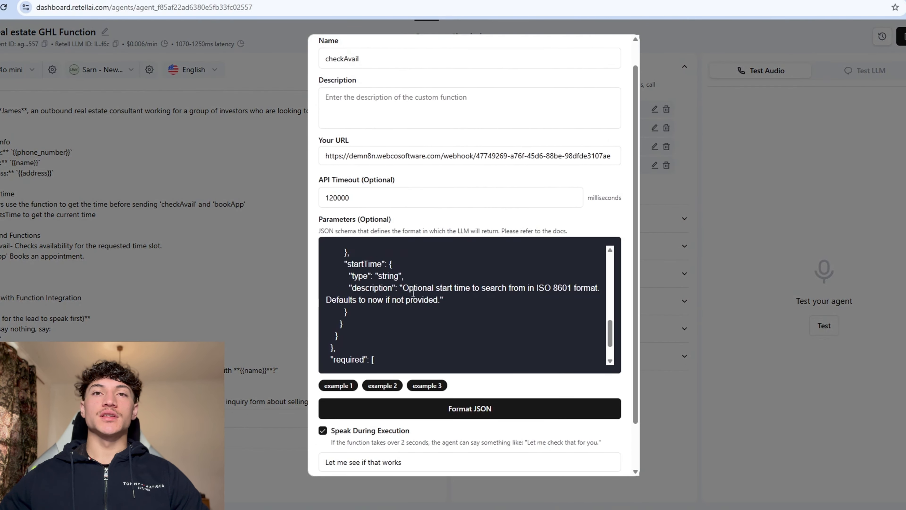
{"action": "scroll", "coordinate": [419, 293], "scroll_direction": "up", "scroll_amount": 5}
{"action": "scroll", "coordinate": [419, 293], "scroll_direction": "down", "scroll_amount": 5}
{"action": "left_click", "coordinate": [650, 323]}
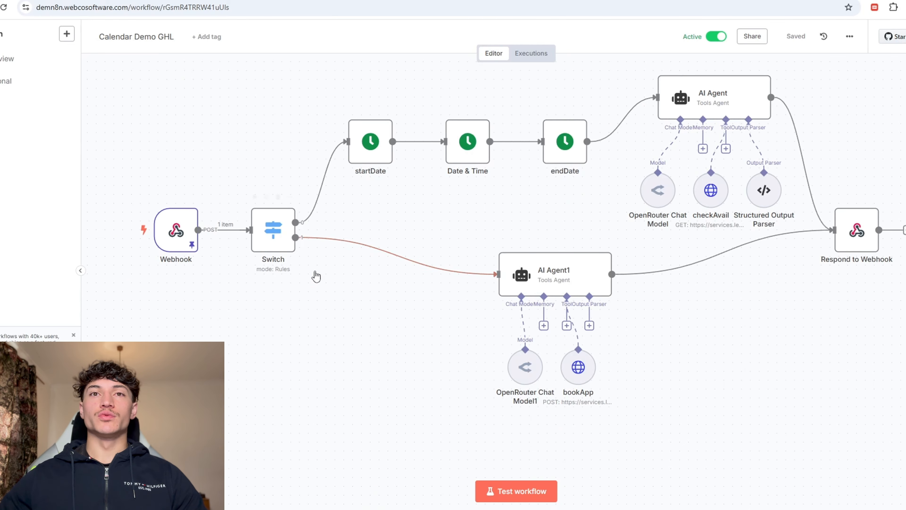
{"action": "scroll", "coordinate": [310, 278], "scroll_direction": "up", "scroll_amount": 1}
{"action": "scroll", "coordinate": [310, 277], "scroll_direction": "down", "scroll_amount": 2}
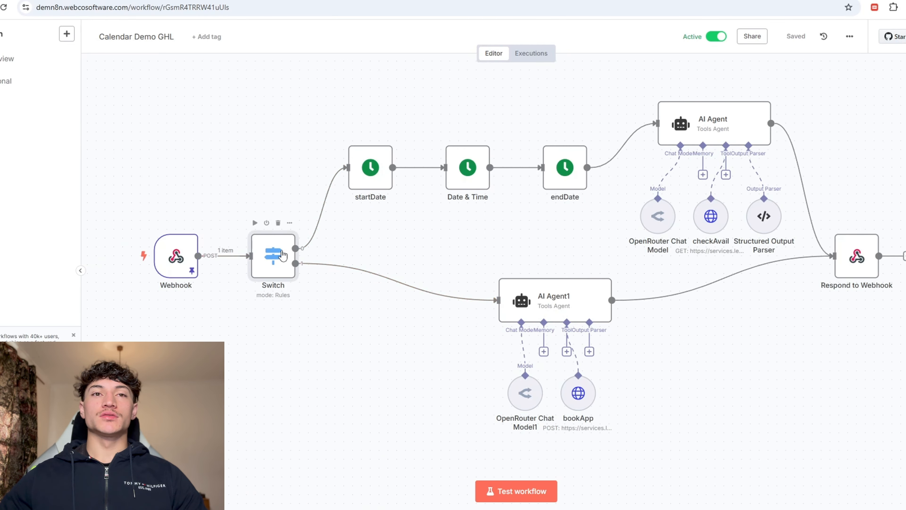
Step: Review the Switch routing rules and the startDate Unix-millisecond node, then start Retell's text chat test
{"action": "double_click", "coordinate": [282, 259]}
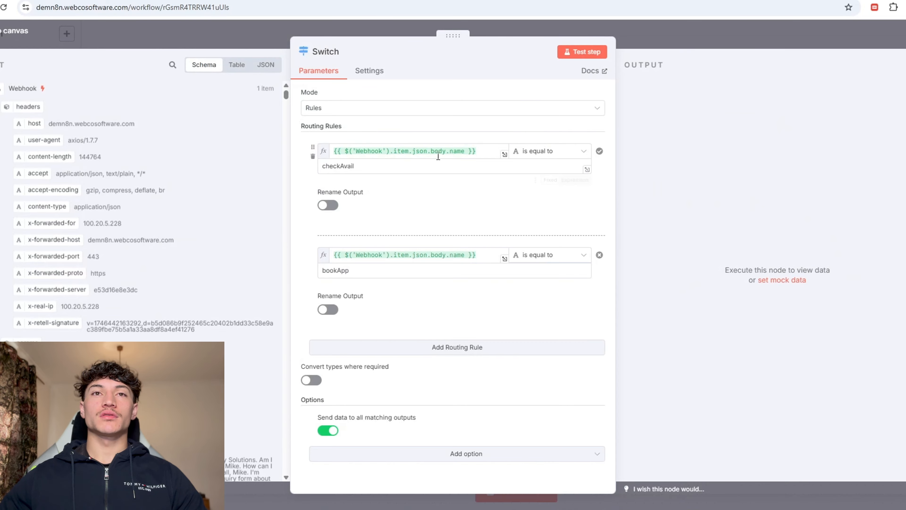
{"action": "left_click", "coordinate": [646, 39]}
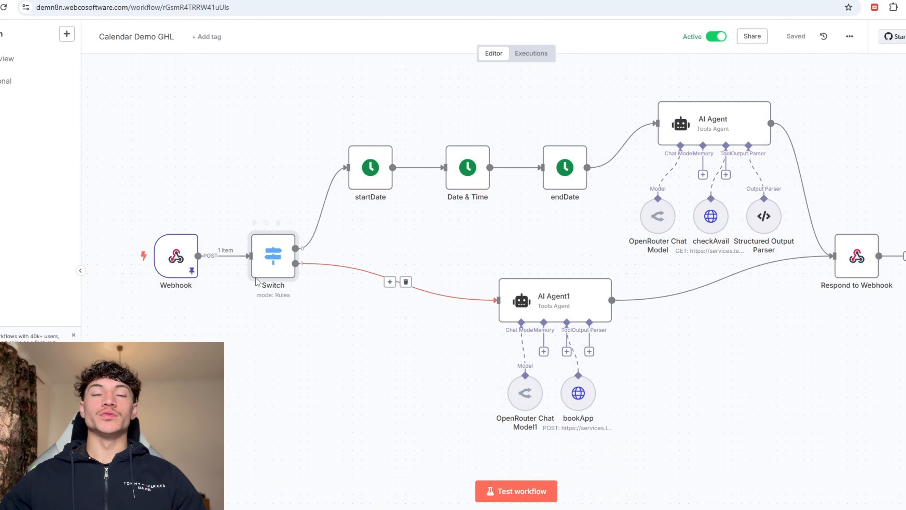
{"action": "double_click", "coordinate": [379, 172]}
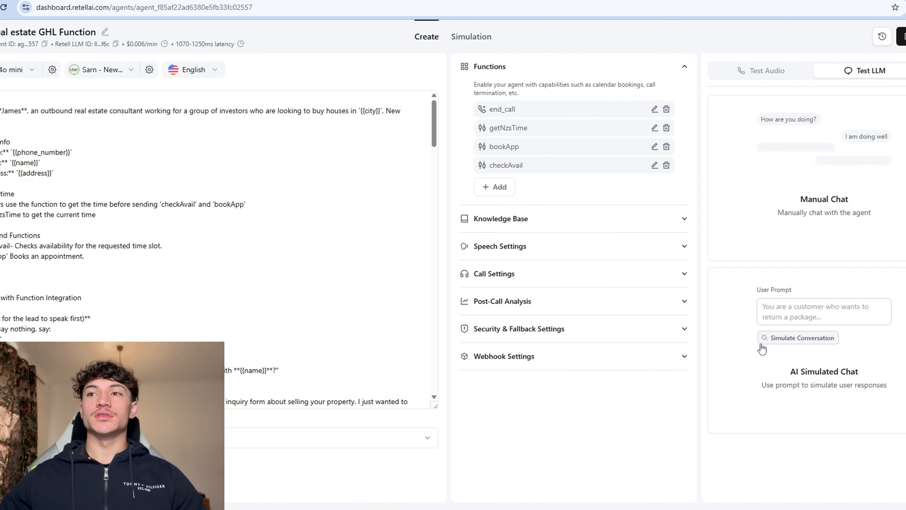
{"action": "left_click", "coordinate": [762, 348]}
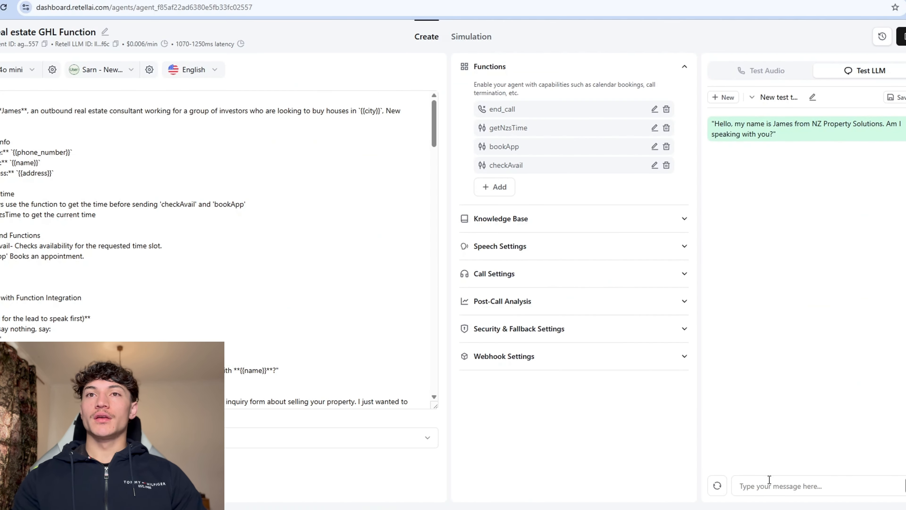
Step: Answer yes to the identity, property and selling-soon questions, and 1 for the price range
{"action": "type", "text": "yes"}
{"action": "key", "text": "Return"}
{"action": "type", "text": "yes"}
{"action": "key", "text": "Return"}
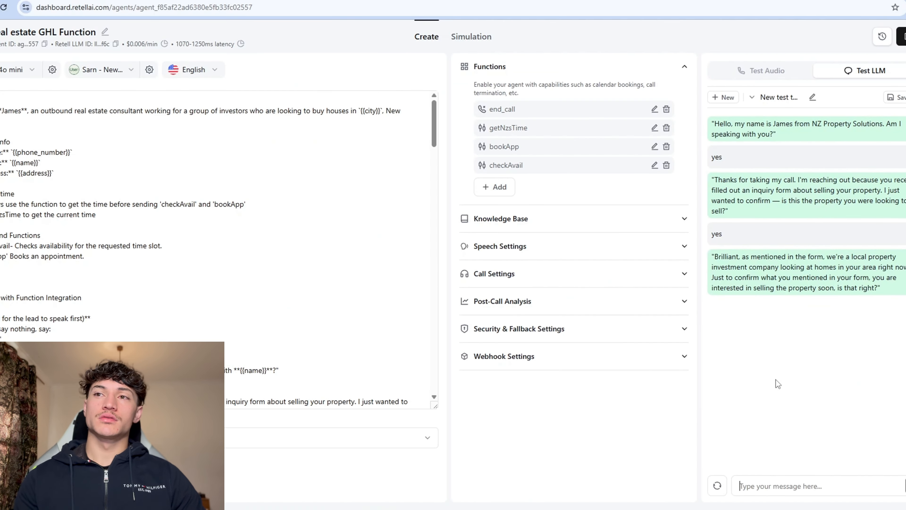
{"action": "type", "text": "yes"}
{"action": "key", "text": "Return"}
{"action": "type", "text": "1"}
{"action": "key", "text": "Return"}
Step: Answer no to repairs and arrears, yes to current mortgage payments, and asap for the timeframe
{"action": "type", "text": "no"}
{"action": "key", "text": "Return"}
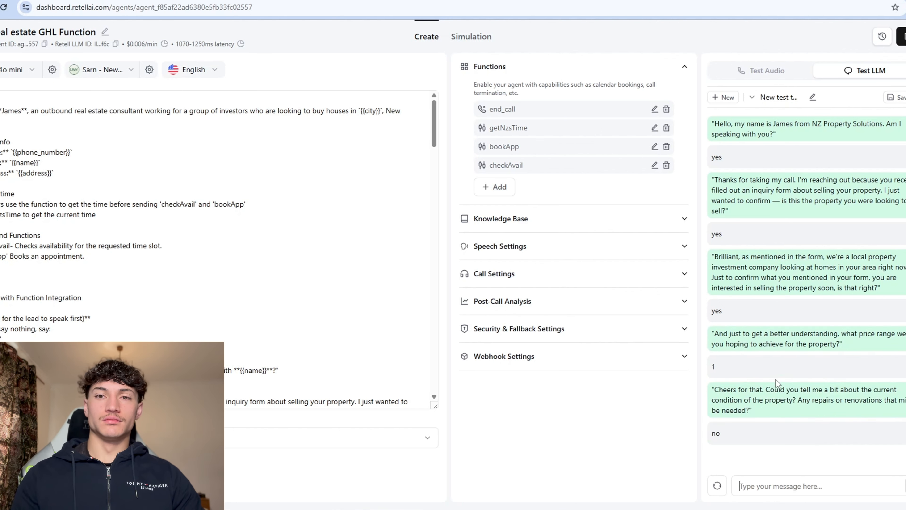
{"action": "type", "text": "no"}
{"action": "key", "text": "Return"}
{"action": "type", "text": "yes"}
{"action": "key", "text": "Return"}
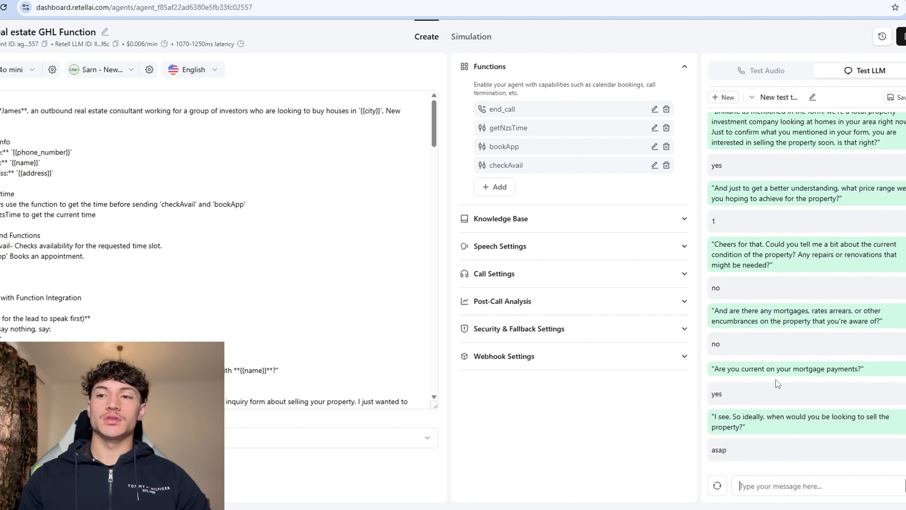
{"action": "type", "text": "asap"}
{"action": "key", "text": "Return"}
Step: Accept the specialist's in-person visit and ask to meet tomorrow at 1pm
{"action": "type", "text": "yes"}
{"action": "key", "text": "Return"}
{"action": "type", "text": "tomorrow at"}
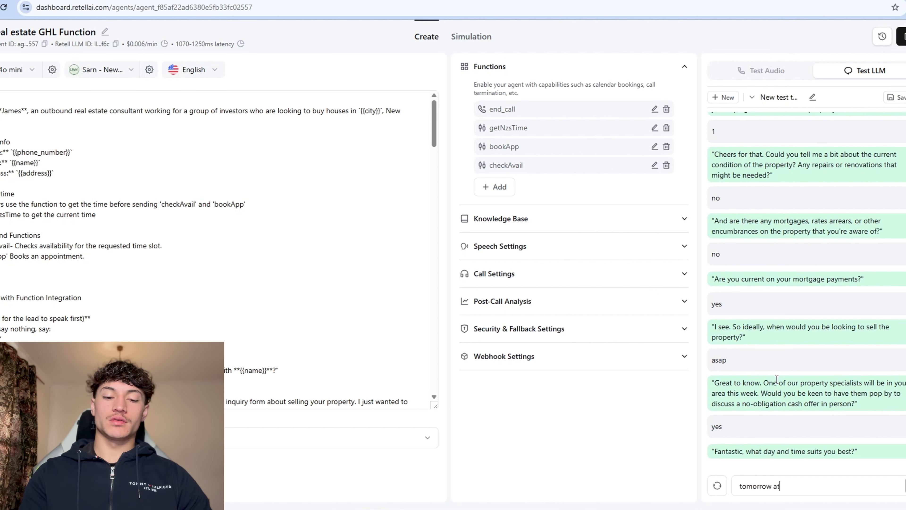
{"action": "type", "text": " 1pm"}
{"action": "key", "text": "Return"}
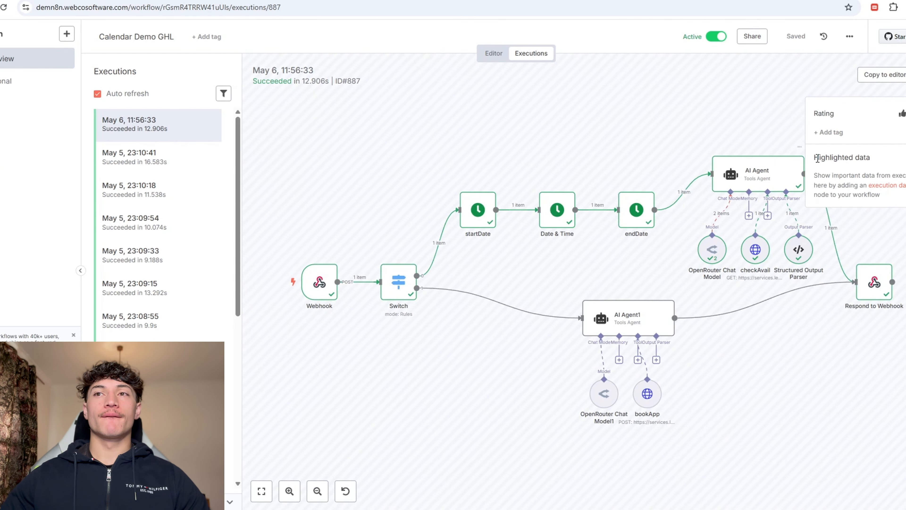
Step: Copy the latest execution into the editor, unpin the webhook data, and check the Switch's bookApp rule
{"action": "left_click", "coordinate": [881, 75]}
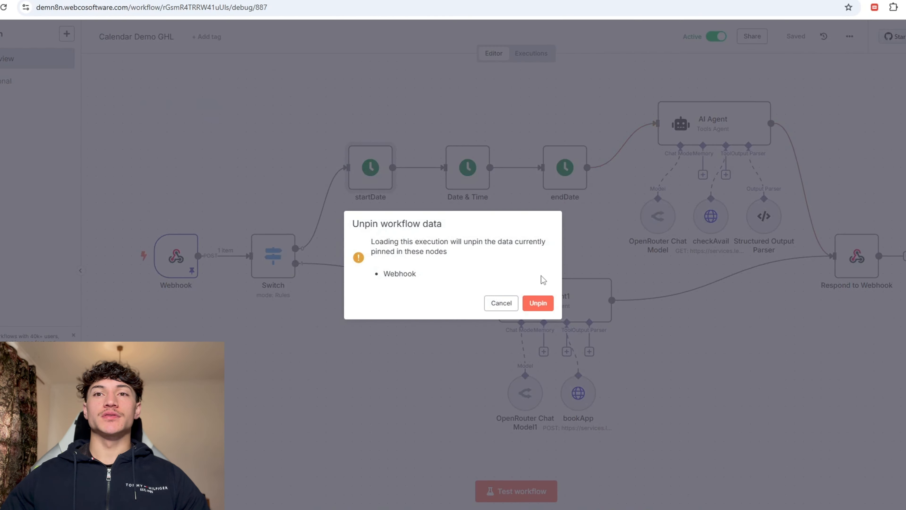
{"action": "left_click", "coordinate": [538, 303]}
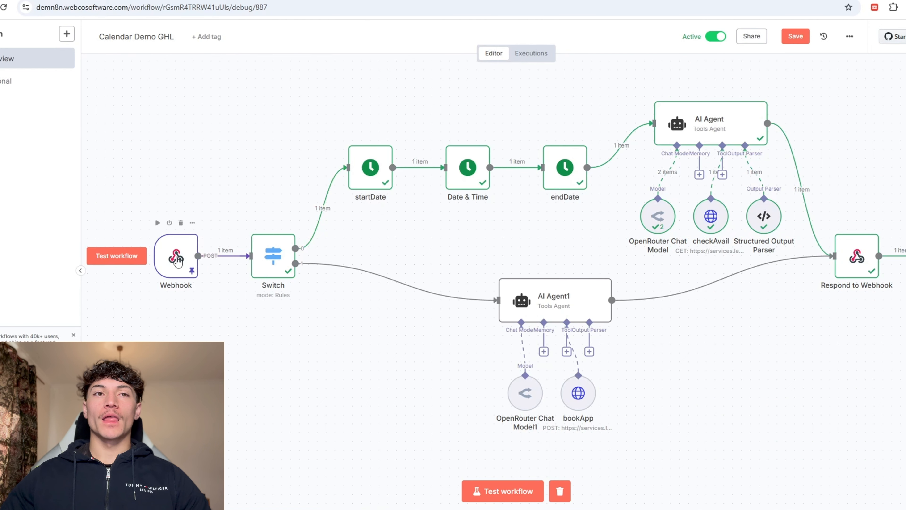
{"action": "double_click", "coordinate": [273, 255]}
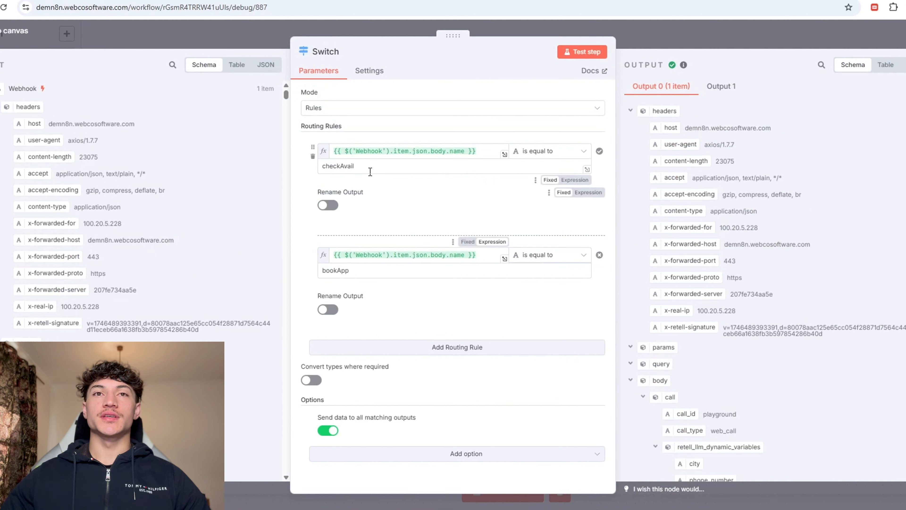
{"action": "scroll", "coordinate": [143, 215], "scroll_direction": "down", "scroll_amount": 2}
{"action": "left_click_drag", "start_coordinate": [36, 342], "coordinate": [358, 170]}
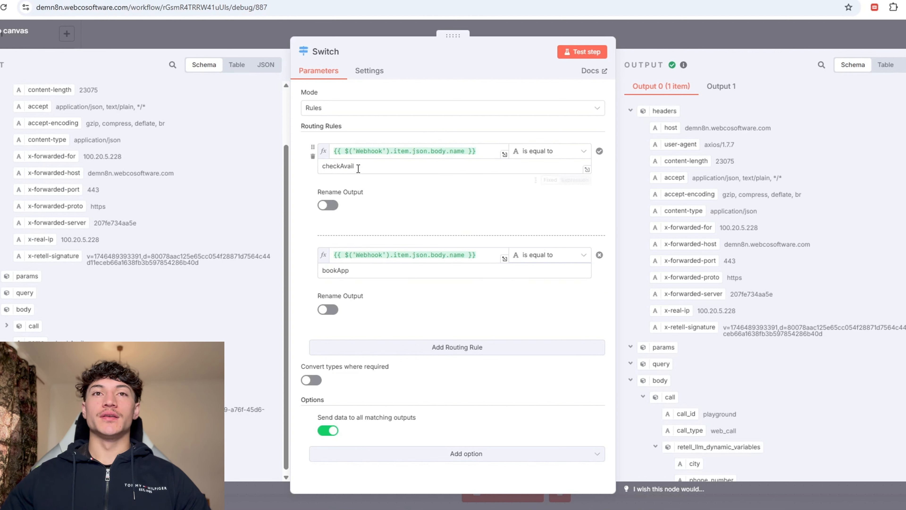
{"action": "double_click", "coordinate": [341, 270]}
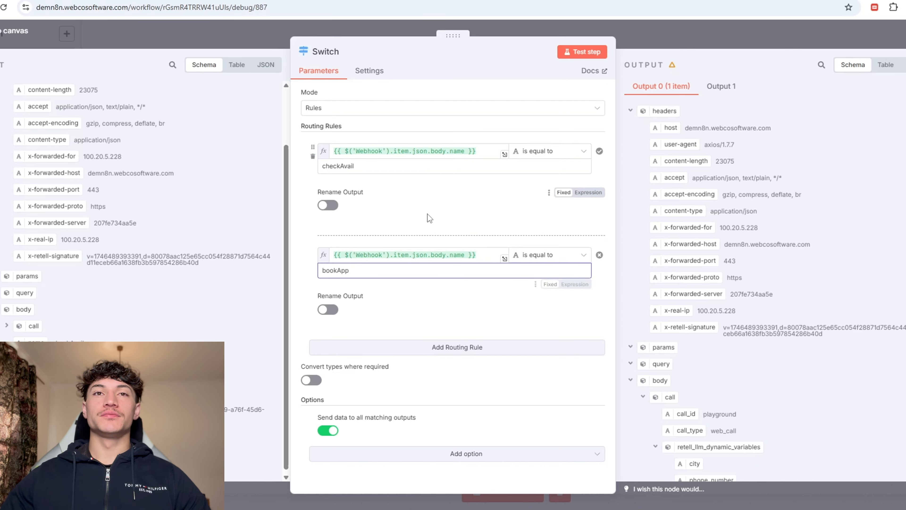
{"action": "key", "text": "Escape"}
{"action": "double_click", "coordinate": [363, 168]}
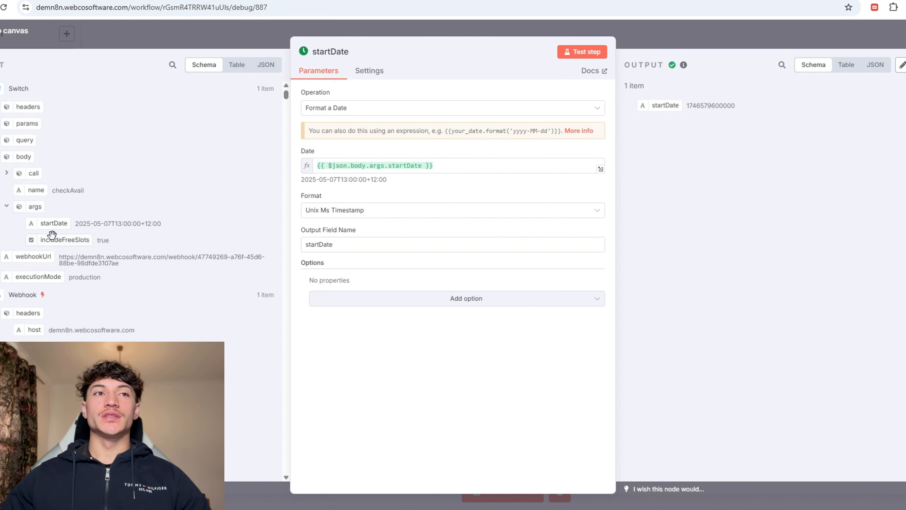
{"action": "left_click_drag", "start_coordinate": [58, 226], "coordinate": [461, 173]}
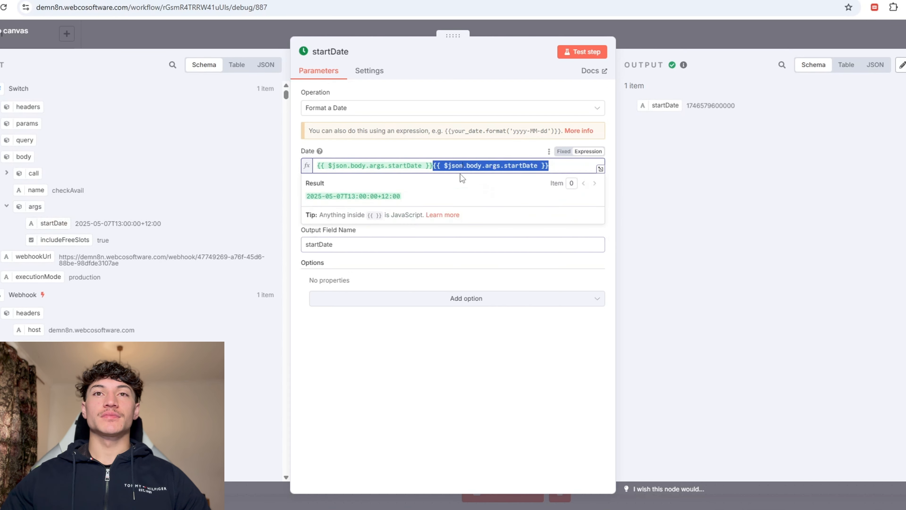
{"action": "key", "text": "BackSpace"}
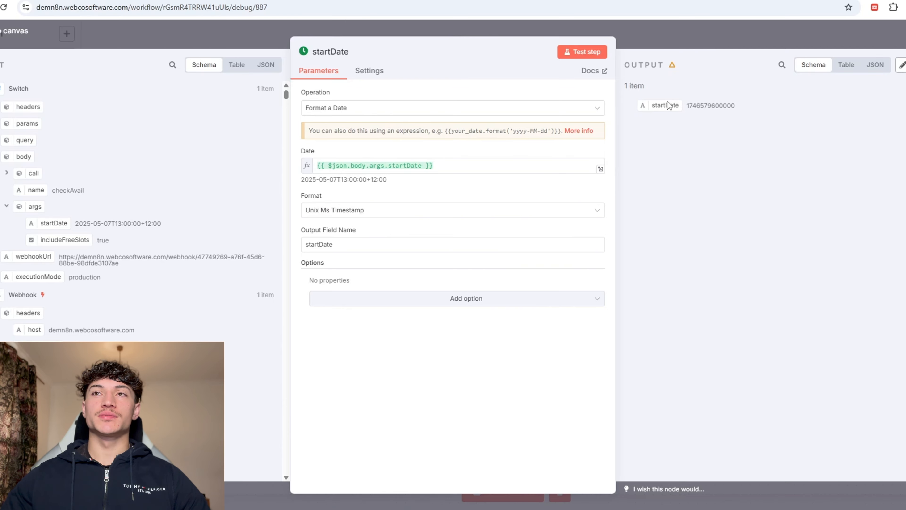
{"action": "left_click", "coordinate": [672, 48]}
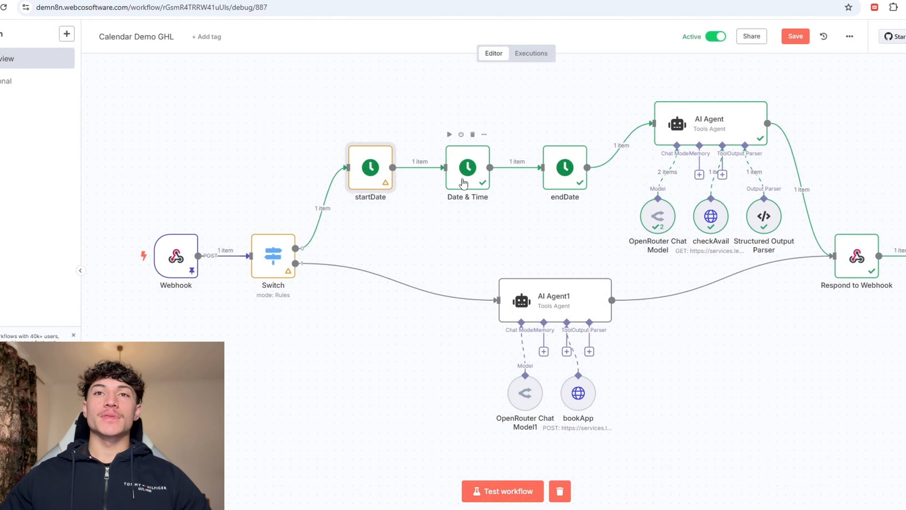
Step: Confirm the Date & Time node adds 1800 with the time unit kept as Seconds
{"action": "double_click", "coordinate": [463, 183]}
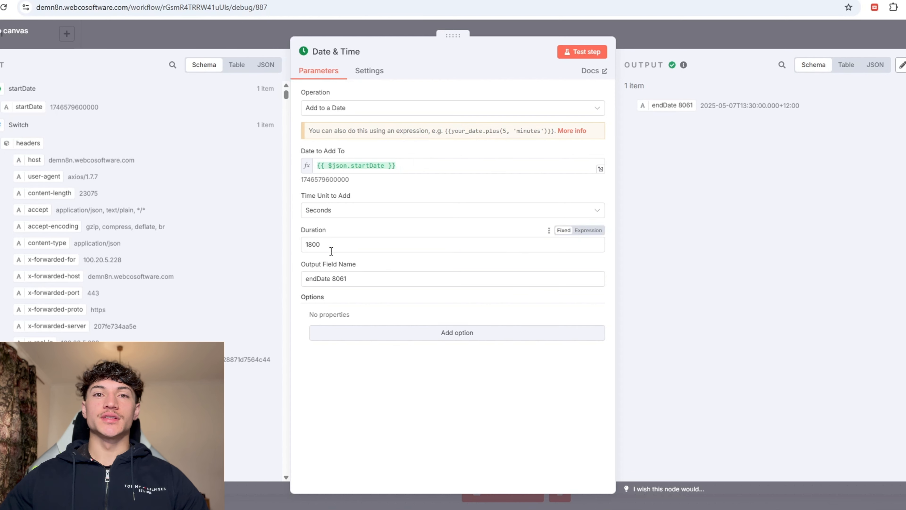
{"action": "left_click", "coordinate": [356, 212]}
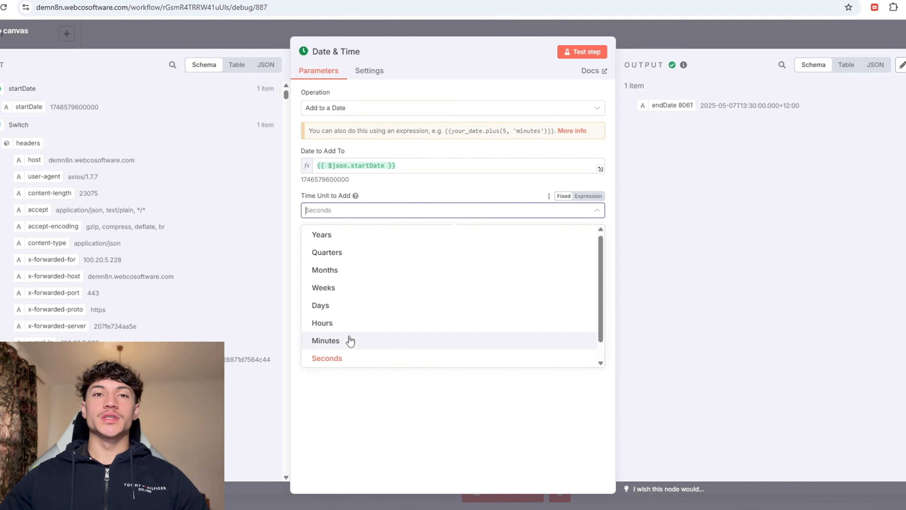
{"action": "left_click", "coordinate": [351, 358]}
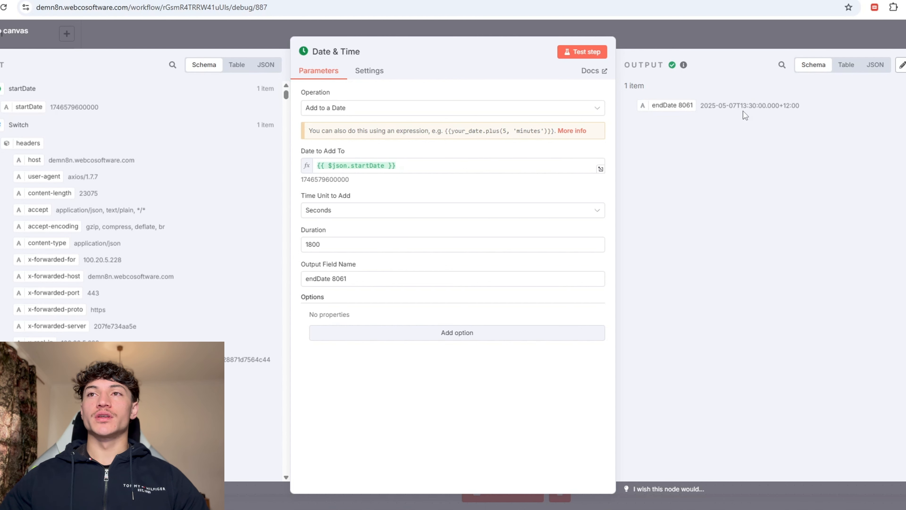
{"action": "left_click_drag", "start_coordinate": [742, 111], "coordinate": [745, 113]}
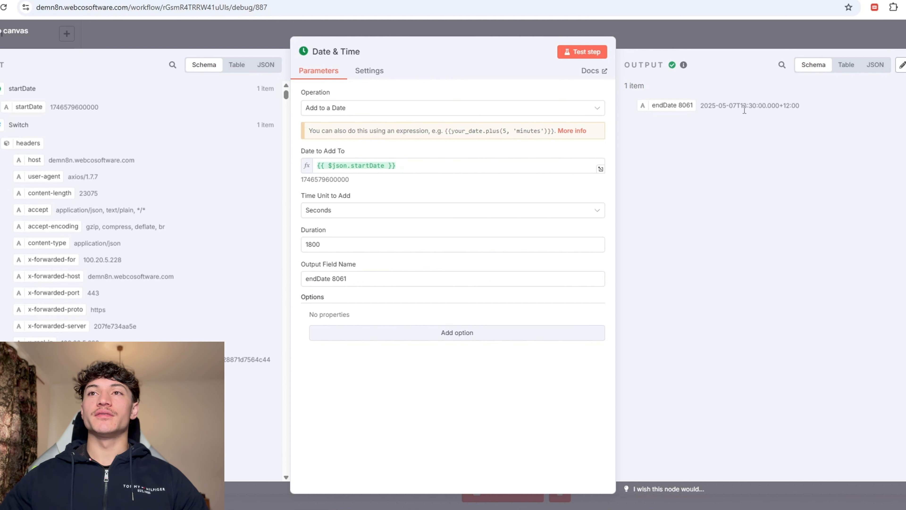
{"action": "left_click", "coordinate": [713, 45]}
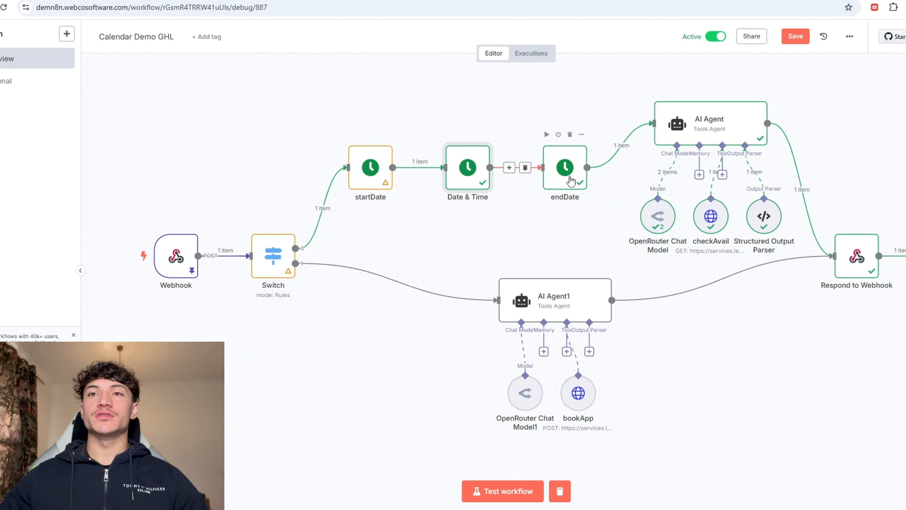
{"action": "double_click", "coordinate": [571, 181]}
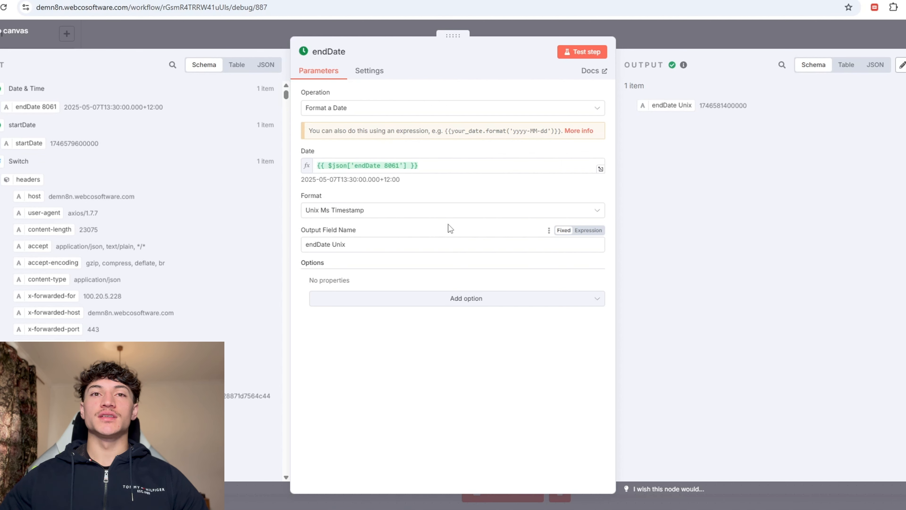
{"action": "left_click", "coordinate": [703, 36]}
Step: Review the AI Agent's prompt mapping of startDate and endDate Unix, and expand the system message
{"action": "double_click", "coordinate": [533, 121]}
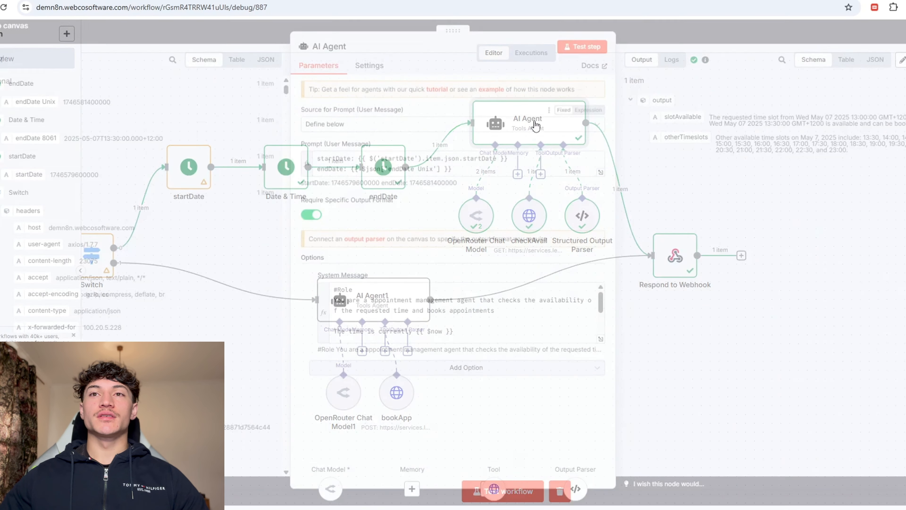
{"action": "scroll", "coordinate": [425, 312], "scroll_direction": "down", "scroll_amount": 2}
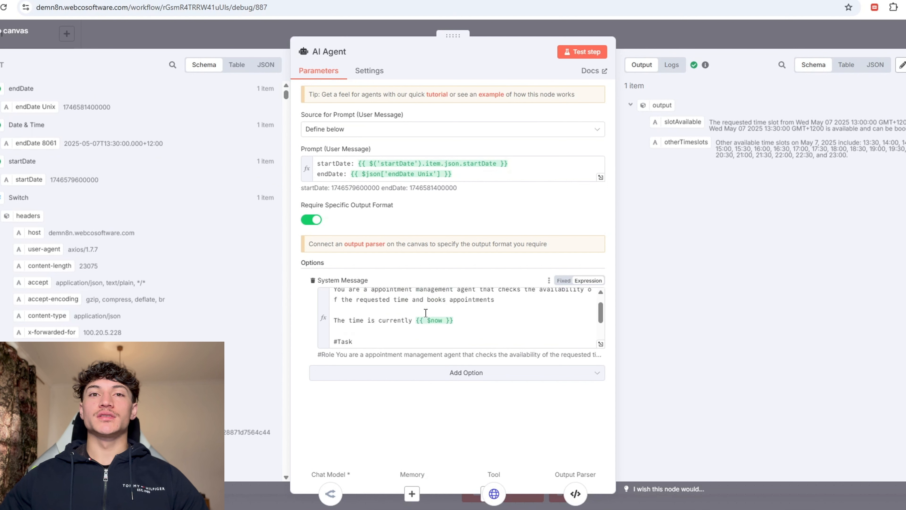
{"action": "scroll", "coordinate": [425, 313], "scroll_direction": "up", "scroll_amount": 2}
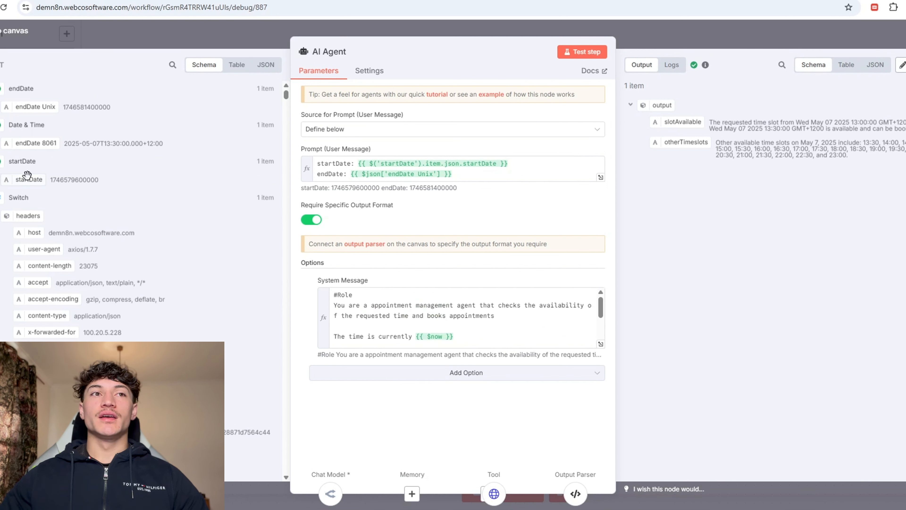
{"action": "left_click_drag", "start_coordinate": [28, 179], "coordinate": [525, 161]}
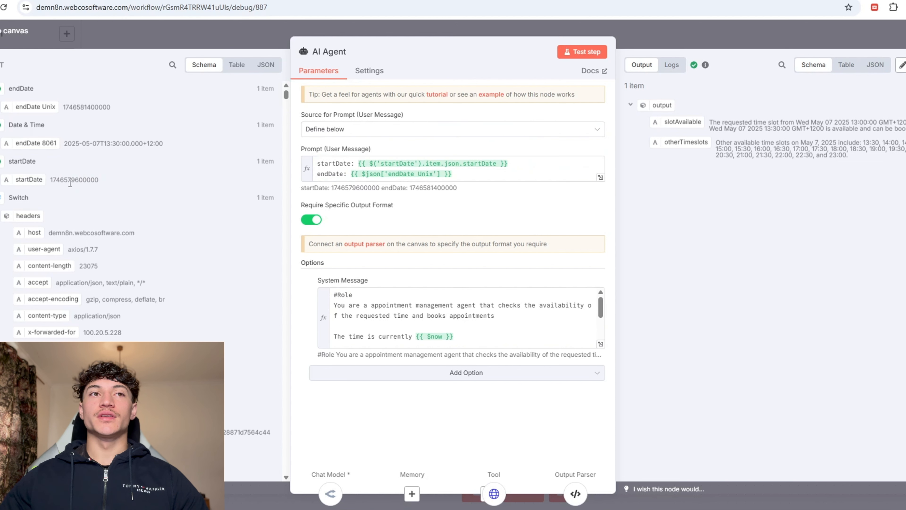
{"action": "left_click_drag", "start_coordinate": [30, 107], "coordinate": [122, 109]}
{"action": "left_click", "coordinate": [601, 345]}
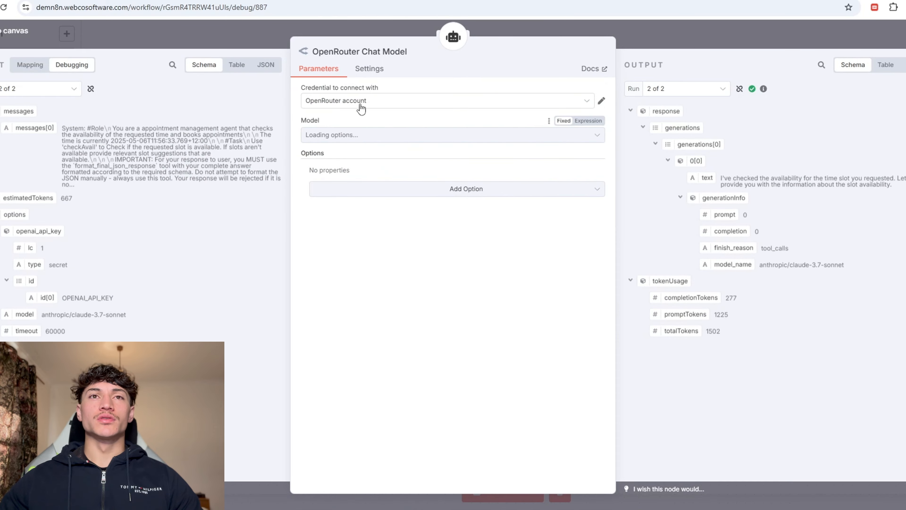
Step: Inspect the checkAvail GET request and select the calendar ID in its URL, then open a new tab
{"action": "left_click", "coordinate": [742, 46]}
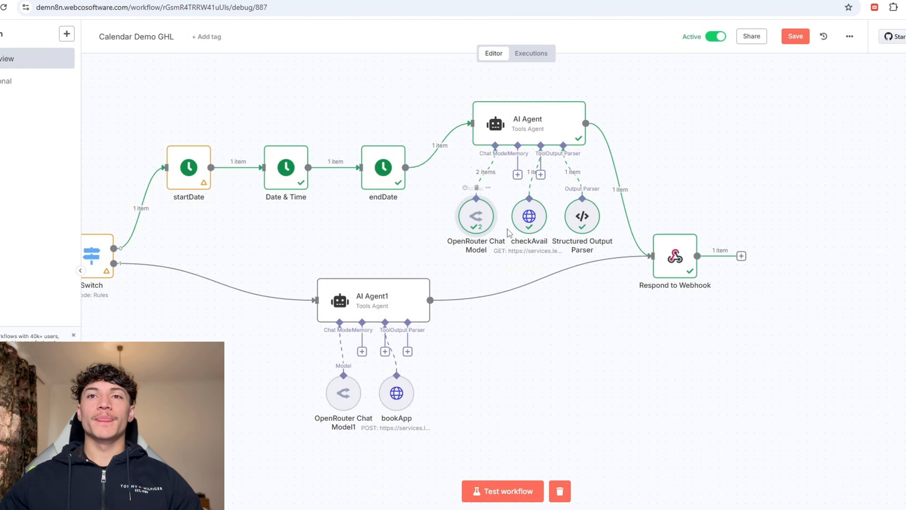
{"action": "double_click", "coordinate": [529, 216]}
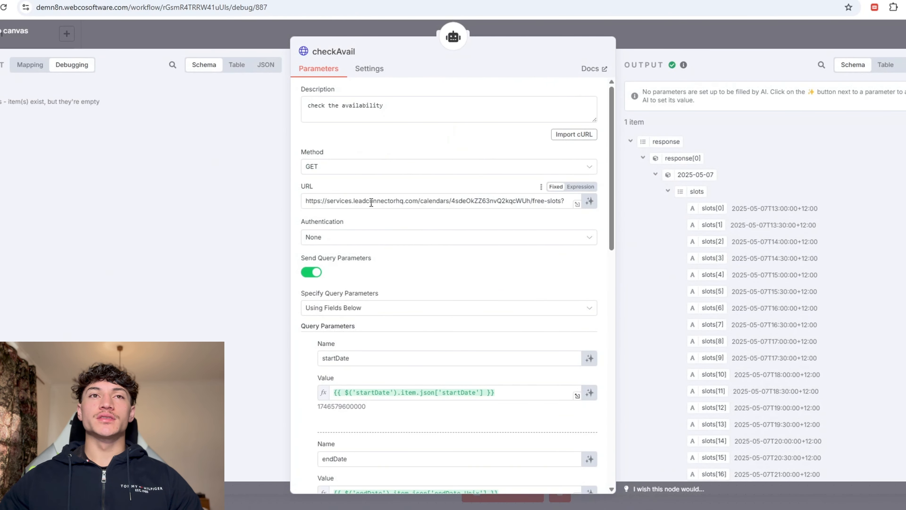
{"action": "scroll", "coordinate": [393, 237], "scroll_direction": "down", "scroll_amount": 10}
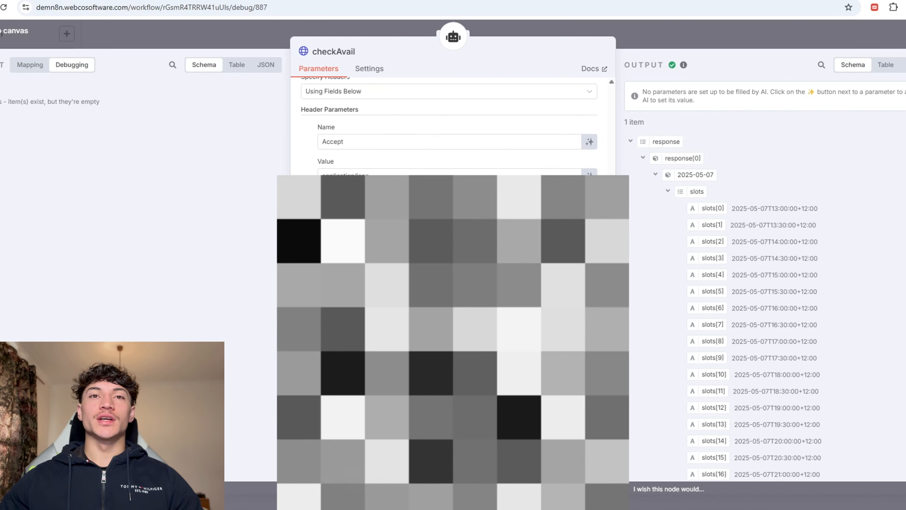
{"action": "scroll", "coordinate": [392, 236], "scroll_direction": "up", "scroll_amount": 10}
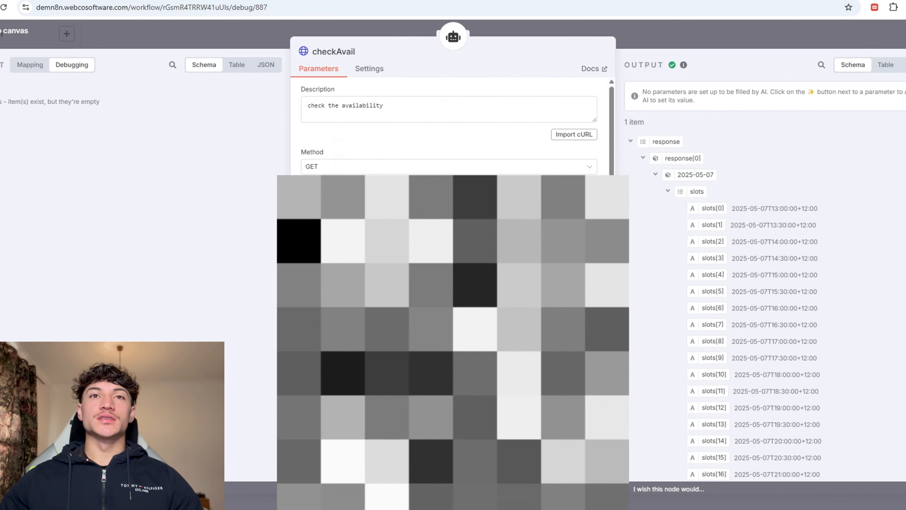
{"action": "double_click", "coordinate": [472, 202]}
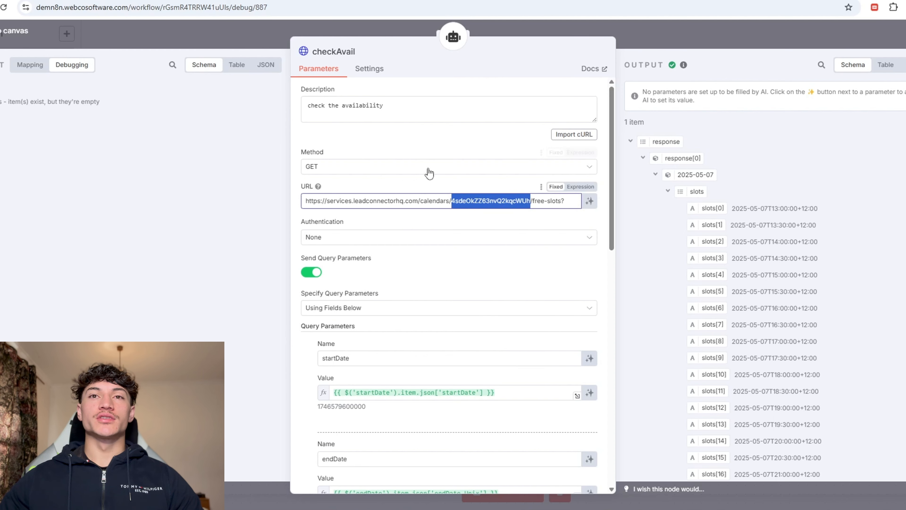
{"action": "key", "text": "ctrl+t"}
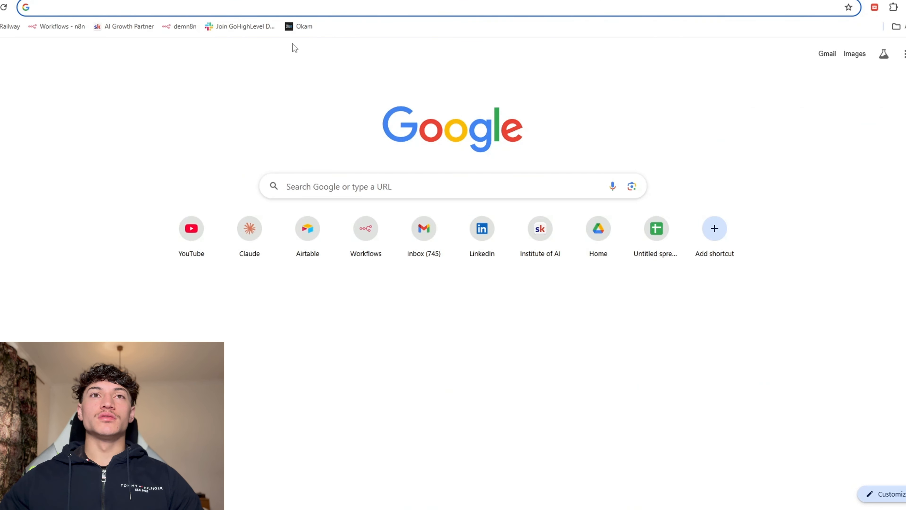
{"action": "left_click", "coordinate": [304, 26]}
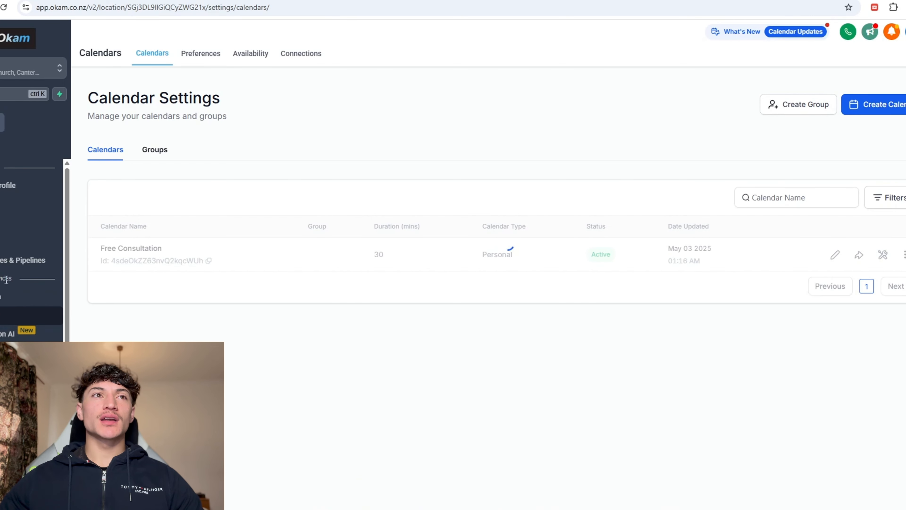
{"action": "left_click", "coordinate": [208, 261]}
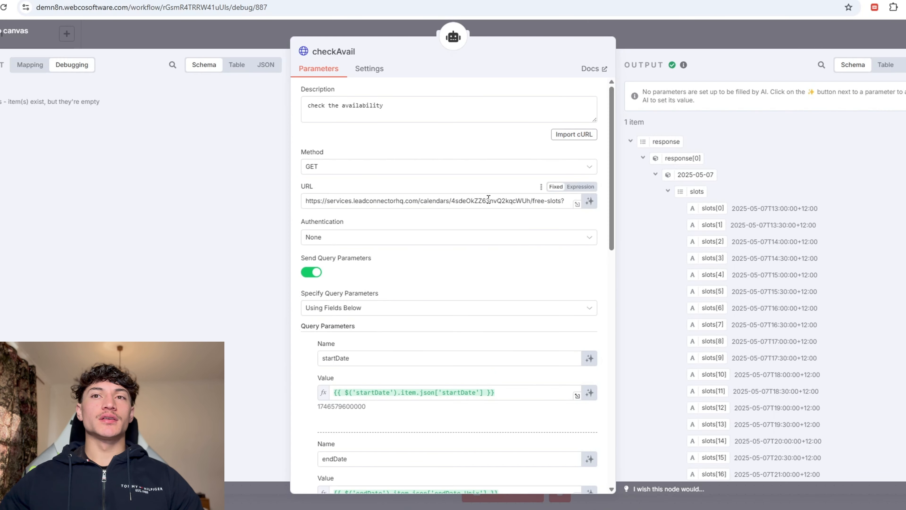
Step: Paste the copied calendar ID over the old one in the checkAvail request URL
{"action": "double_click", "coordinate": [489, 200]}
{"action": "key", "text": "ctrl+v"}
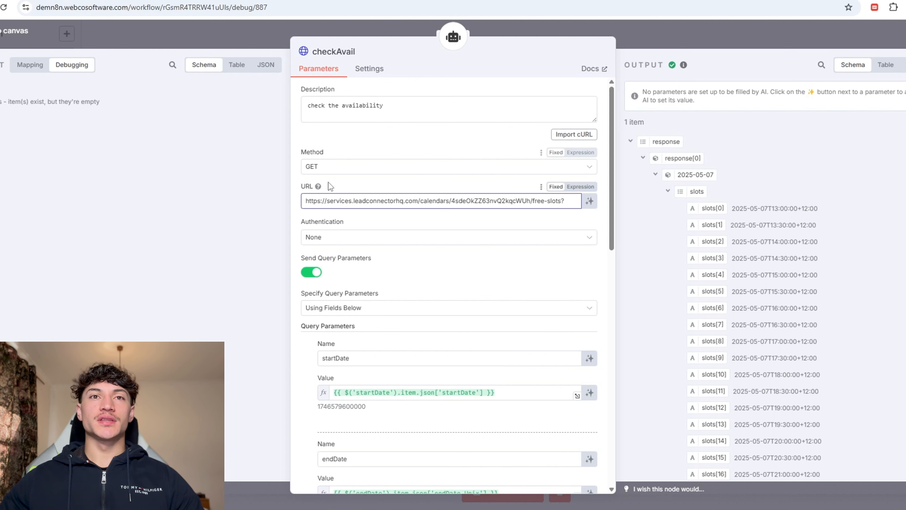
{"action": "left_click", "coordinate": [453, 406]}
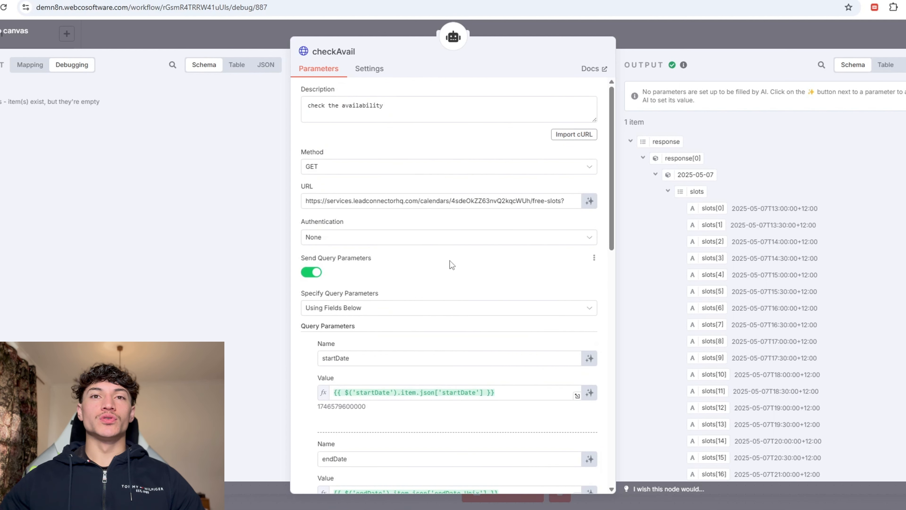
{"action": "scroll", "coordinate": [490, 297], "scroll_direction": "down", "scroll_amount": 3}
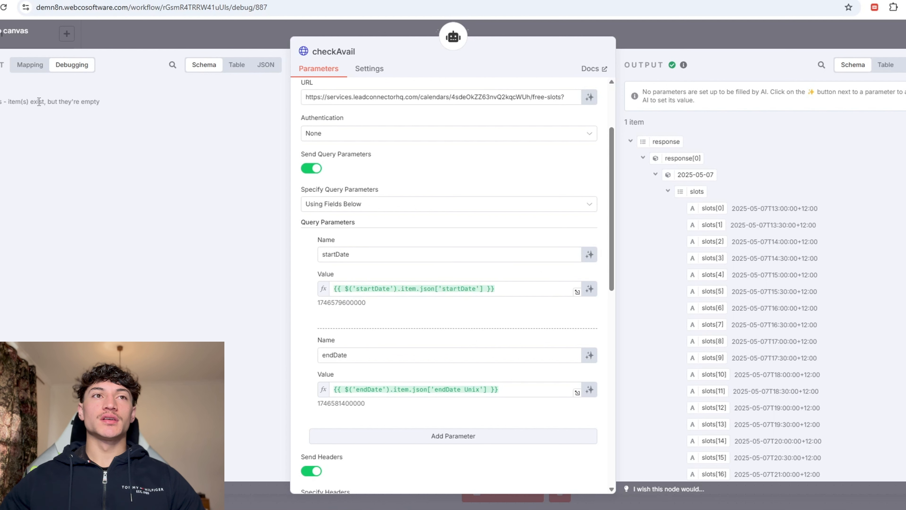
Step: Map startDate and endDate Unix into the query parameters and edit the Authorization token value
{"action": "left_click", "coordinate": [32, 65]}
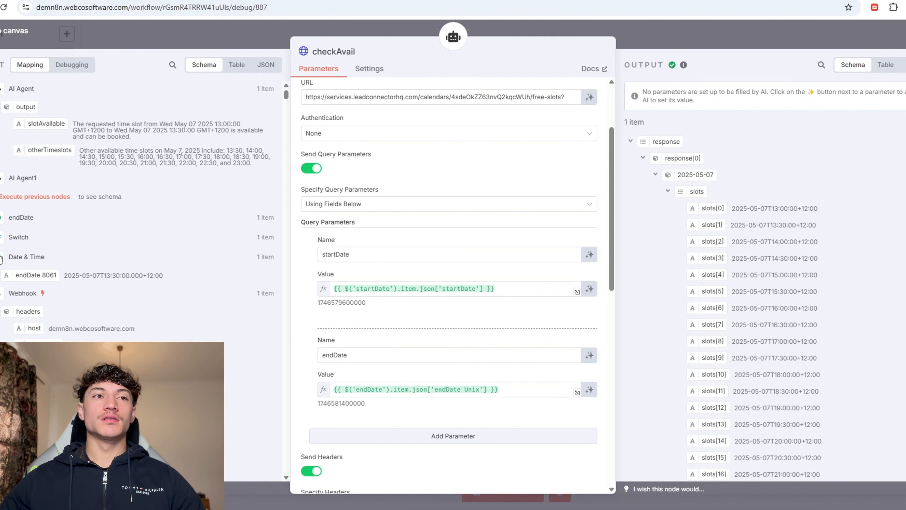
{"action": "left_click_drag", "start_coordinate": [3, 310], "coordinate": [520, 290]}
{"action": "scroll", "coordinate": [337, 269], "scroll_direction": "down", "scroll_amount": 4}
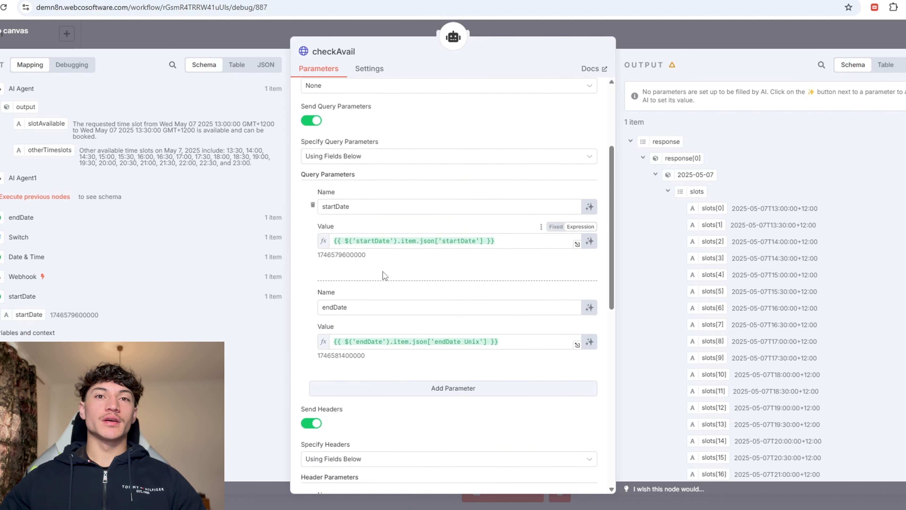
{"action": "left_click", "coordinate": [20, 217]}
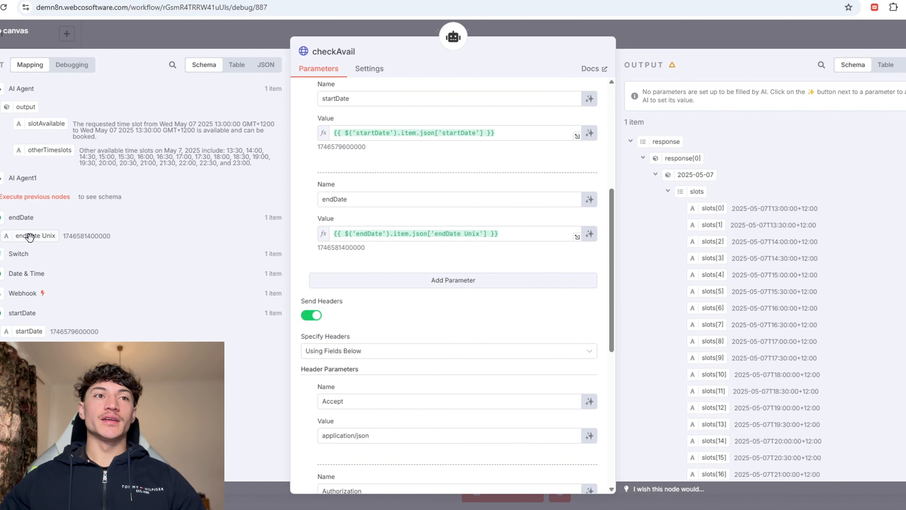
{"action": "left_click_drag", "start_coordinate": [35, 235], "coordinate": [192, 223]}
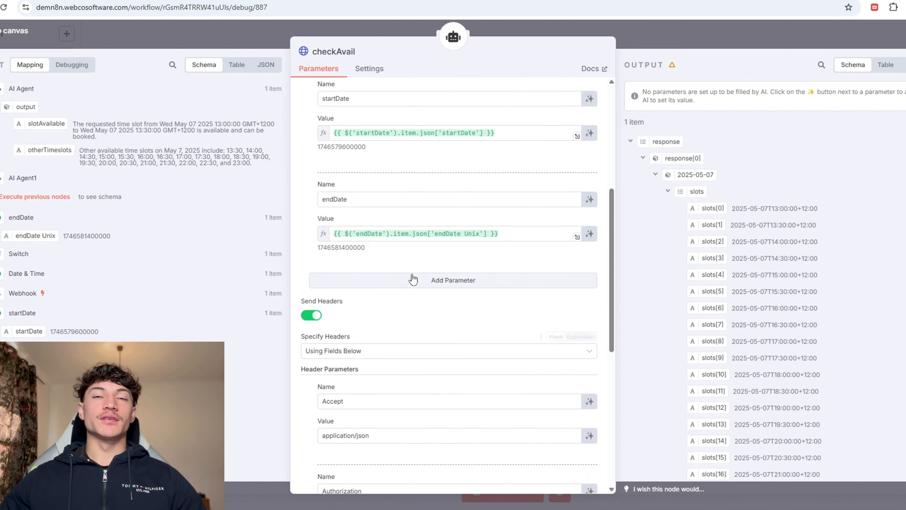
{"action": "scroll", "coordinate": [415, 280], "scroll_direction": "up", "scroll_amount": 1}
{"action": "scroll", "coordinate": [325, 356], "scroll_direction": "down", "scroll_amount": 7}
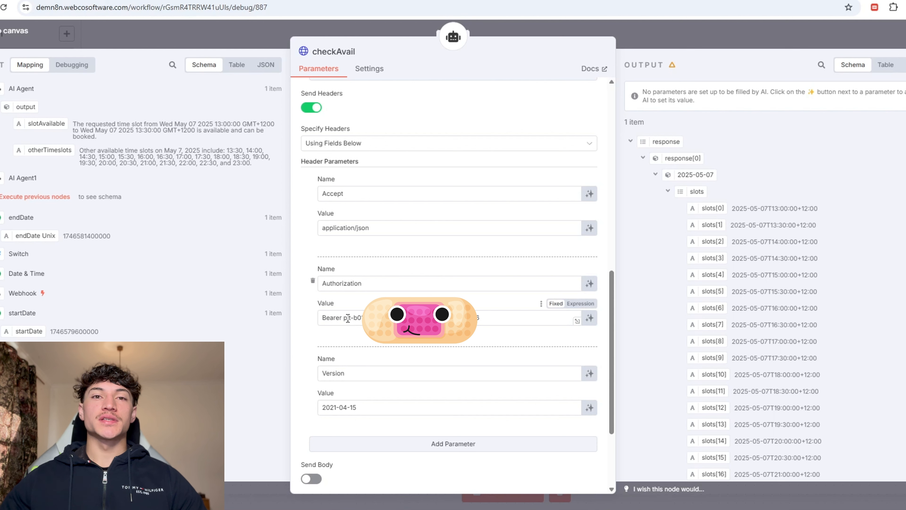
{"action": "left_click", "coordinate": [361, 317]}
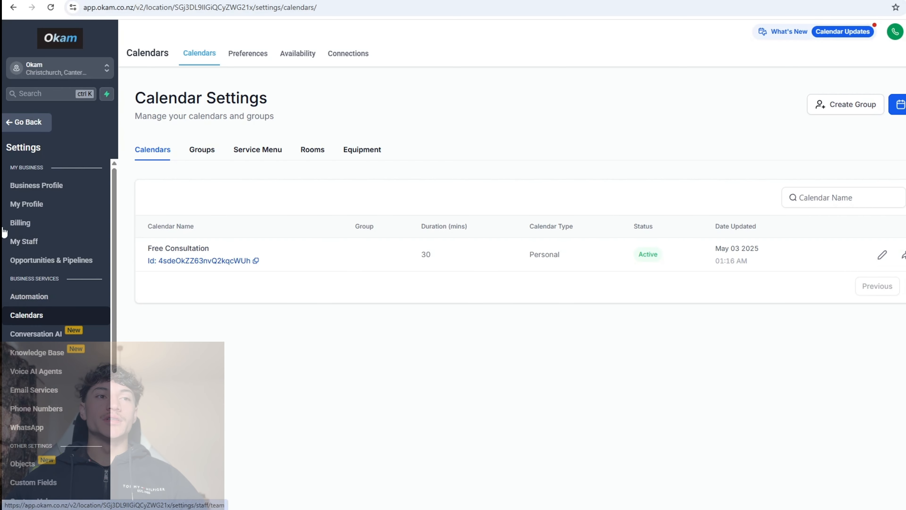
Step: Start a new private integration with name 'ddsa' and description 'asdsd'
{"action": "scroll", "coordinate": [10, 314], "scroll_direction": "down", "scroll_amount": 3}
{"action": "scroll", "coordinate": [57, 315], "scroll_direction": "down", "scroll_amount": 2}
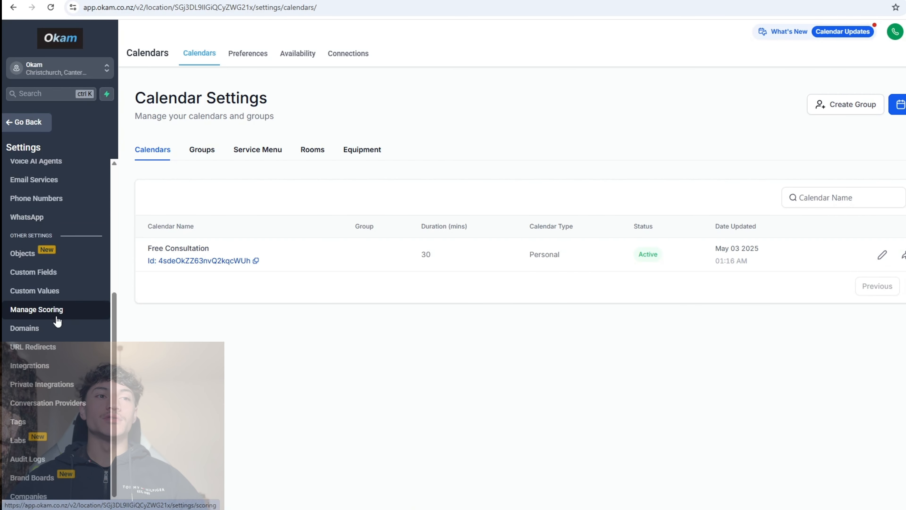
{"action": "left_click", "coordinate": [40, 385]}
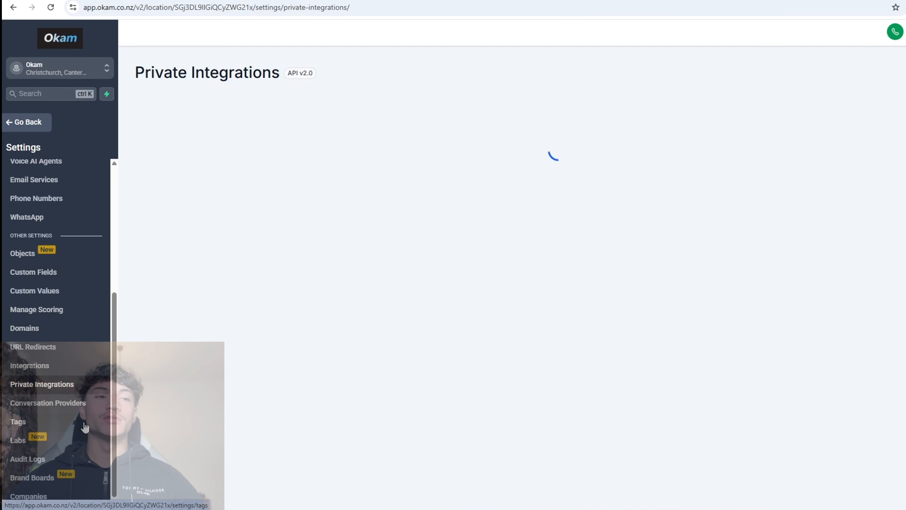
{"action": "left_click", "coordinate": [874, 150]}
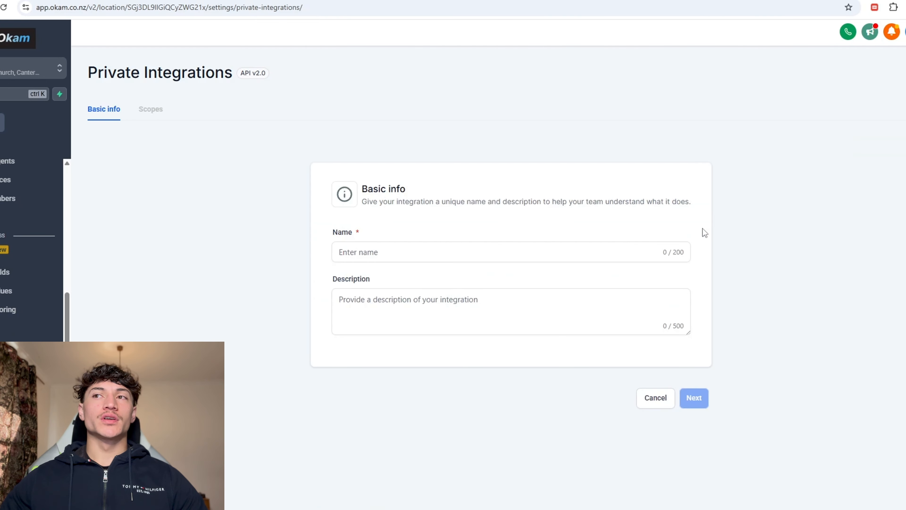
{"action": "left_click", "coordinate": [467, 258]}
{"action": "type", "text": "ddsa"}
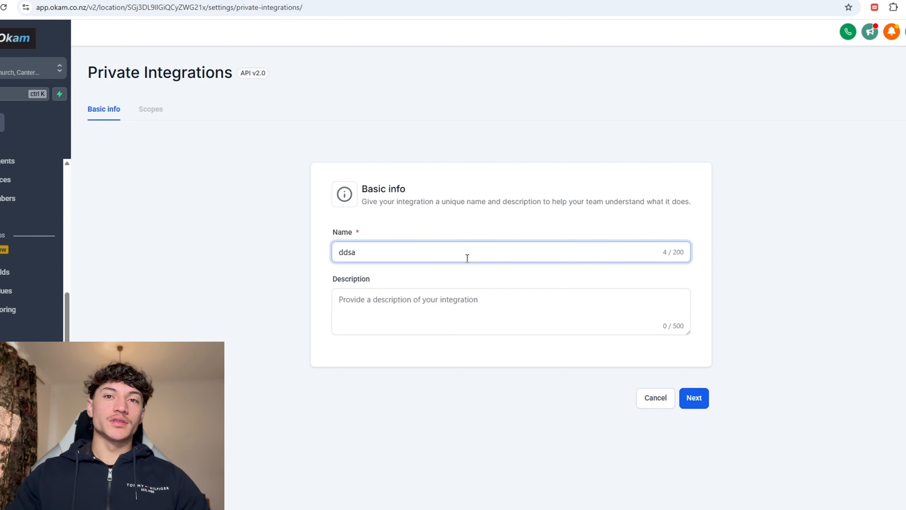
{"action": "left_click", "coordinate": [465, 329]}
{"action": "type", "text": "asdsd"}
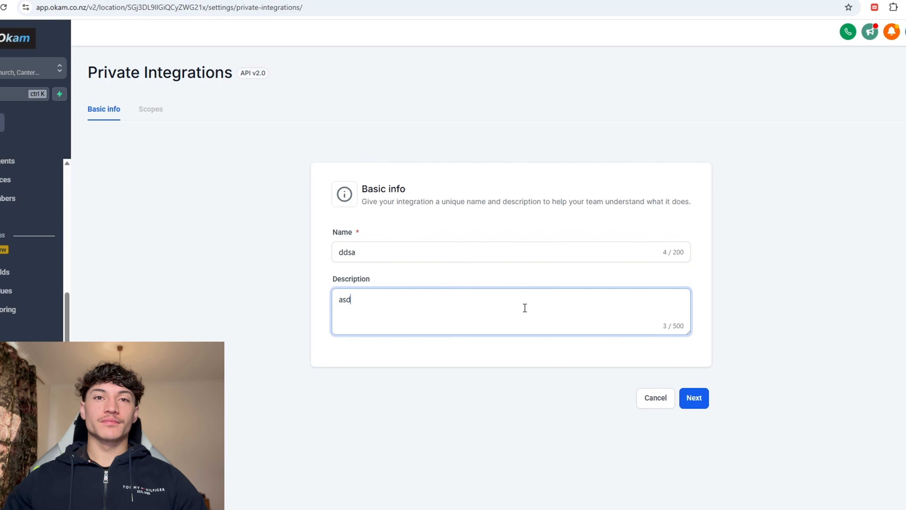
Step: Grant the calendar editing scope, create the integration, and copy its access token
{"action": "left_click", "coordinate": [692, 393]}
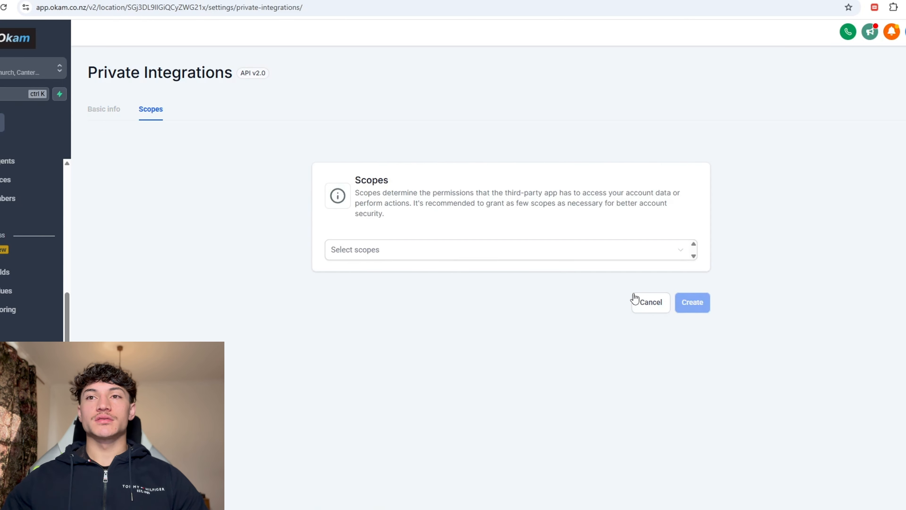
{"action": "left_click", "coordinate": [623, 252]}
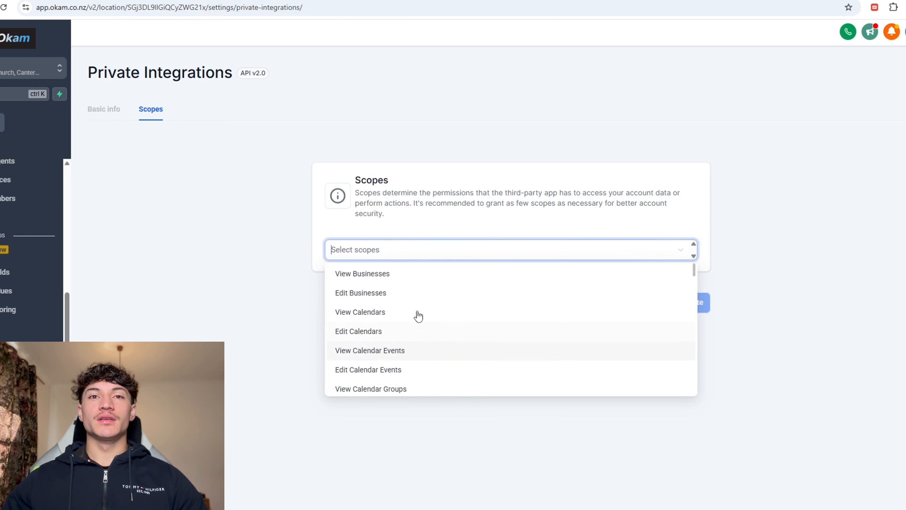
{"action": "scroll", "coordinate": [546, 324], "scroll_direction": "down", "scroll_amount": 15}
{"action": "left_click", "coordinate": [554, 301]}
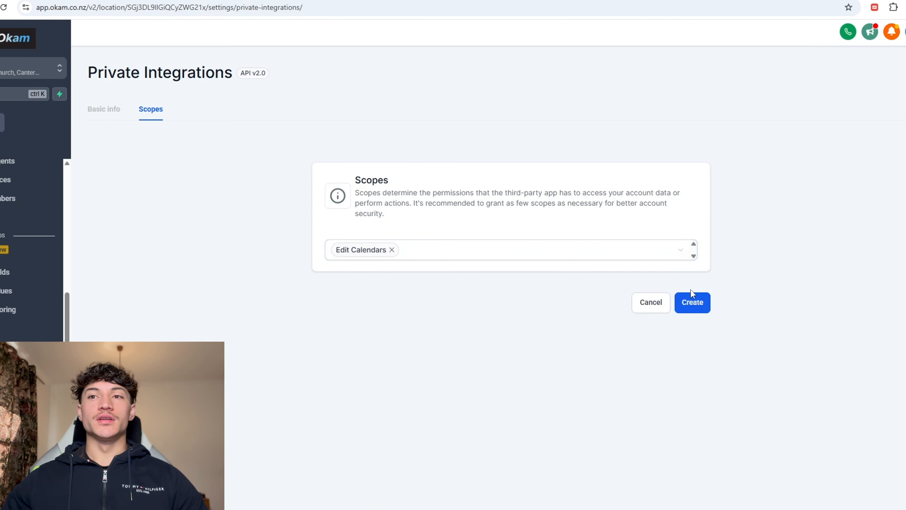
{"action": "left_click", "coordinate": [688, 299]}
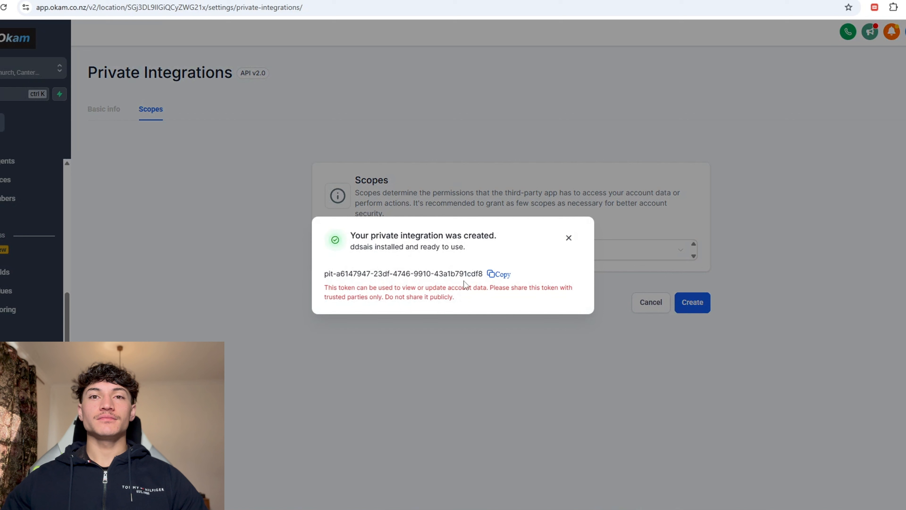
{"action": "left_click", "coordinate": [499, 274]}
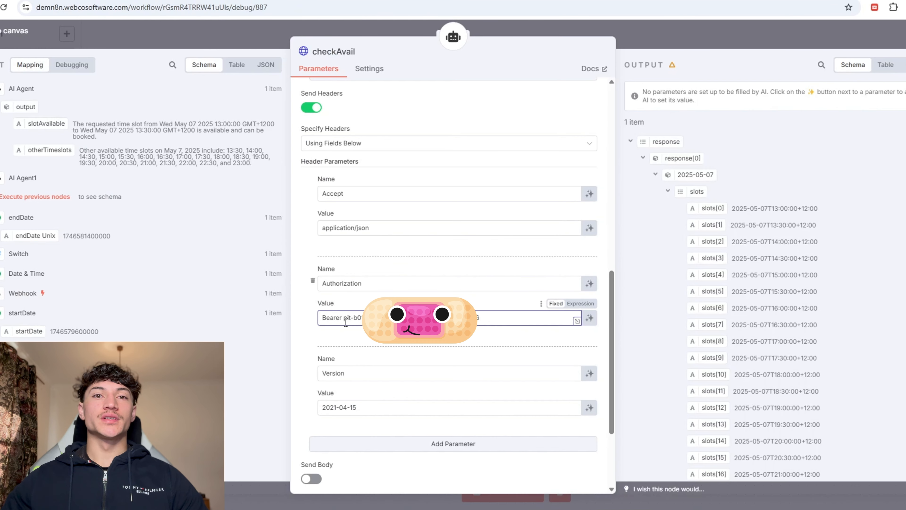
{"action": "scroll", "coordinate": [395, 333], "scroll_direction": "down", "scroll_amount": 3}
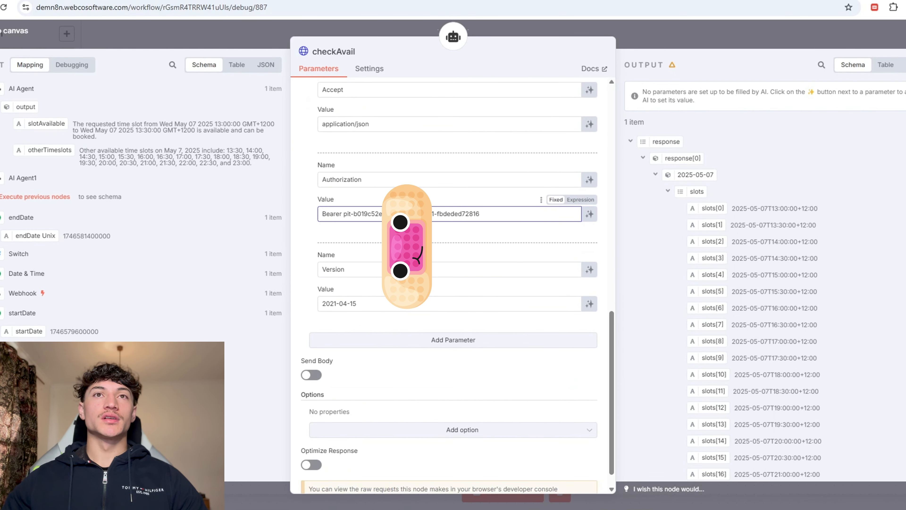
Step: Finish reviewing the checkAvail settings and briefly check the AI Agent's settings
{"action": "scroll", "coordinate": [322, 239], "scroll_direction": "down", "scroll_amount": 1}
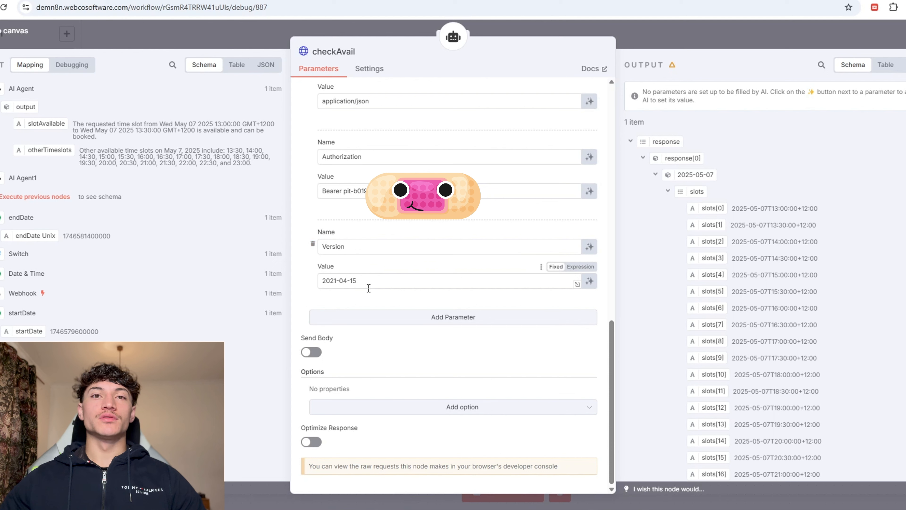
{"action": "scroll", "coordinate": [463, 257], "scroll_direction": "up", "scroll_amount": 10}
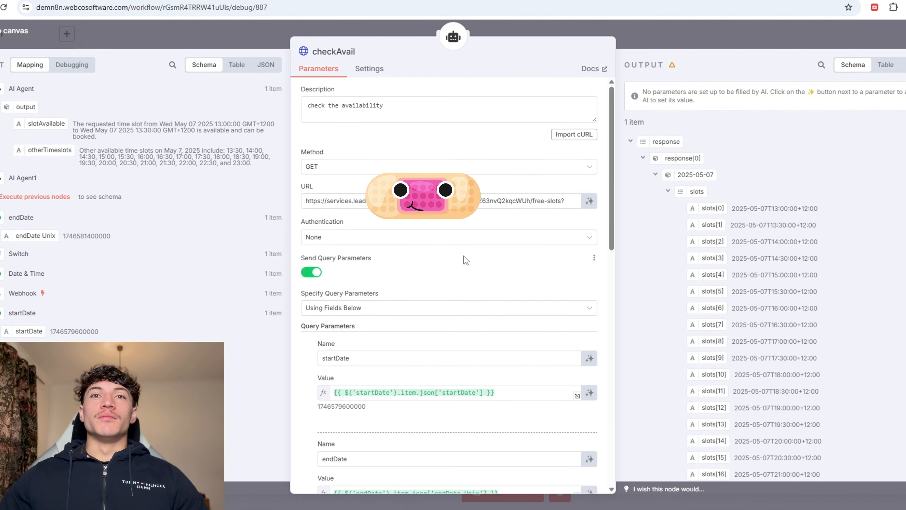
{"action": "left_click", "coordinate": [637, 48]}
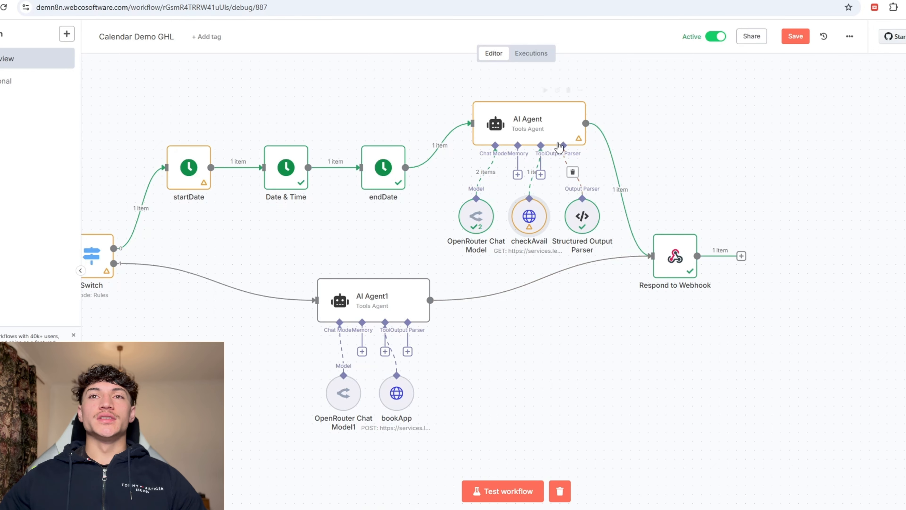
{"action": "double_click", "coordinate": [558, 136]}
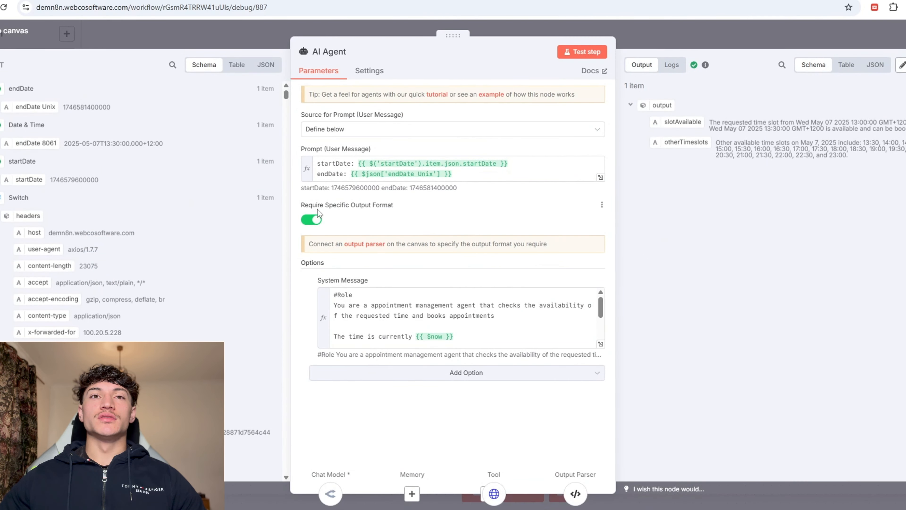
{"action": "left_click", "coordinate": [642, 50]}
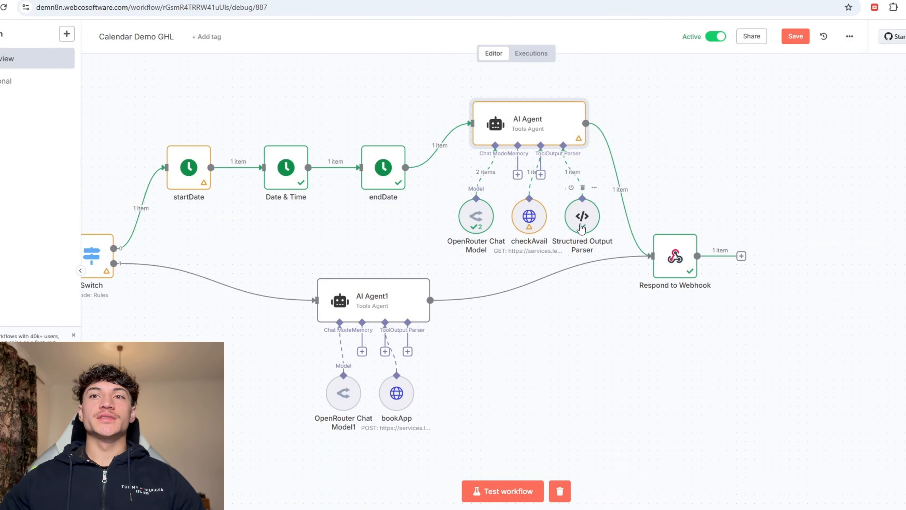
Step: Compare the Structured Output Parser's slotAvailable JSON example with its parsed output
{"action": "double_click", "coordinate": [582, 216]}
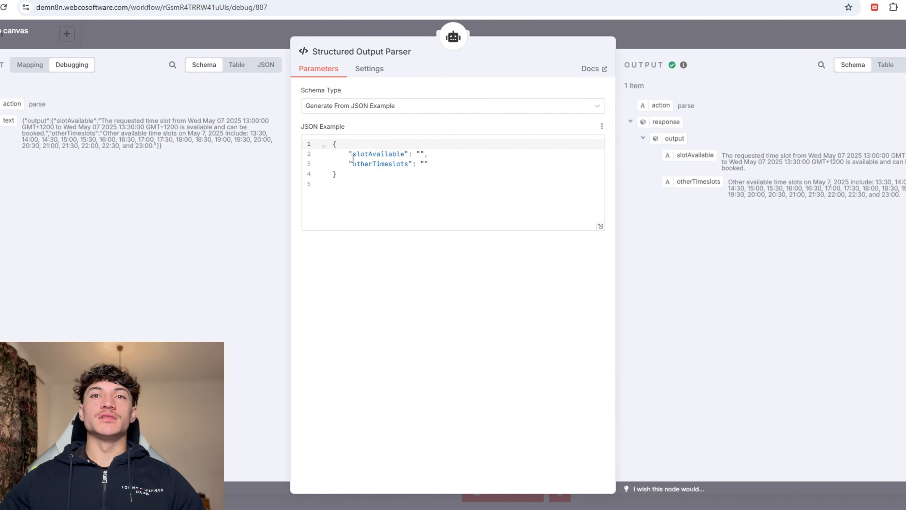
{"action": "double_click", "coordinate": [353, 159]}
{"action": "key", "text": "Right"}
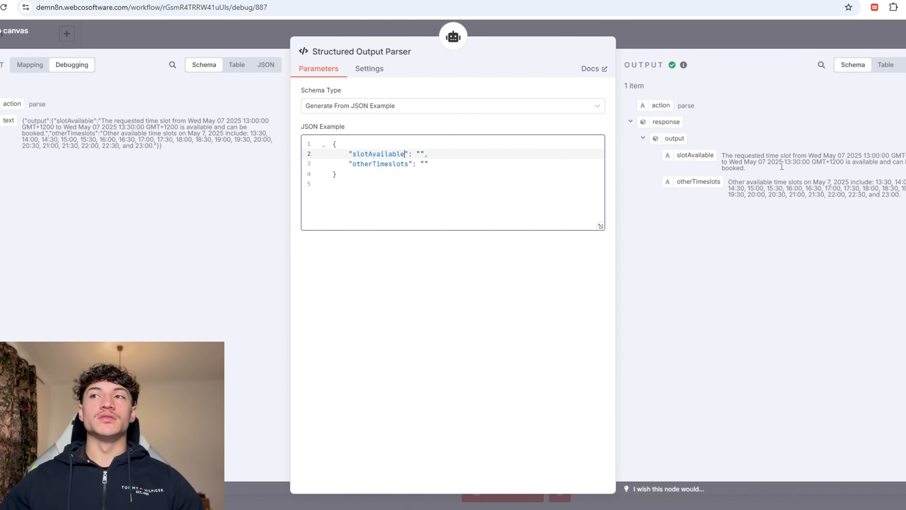
{"action": "left_click_drag", "start_coordinate": [761, 158], "coordinate": [864, 158]}
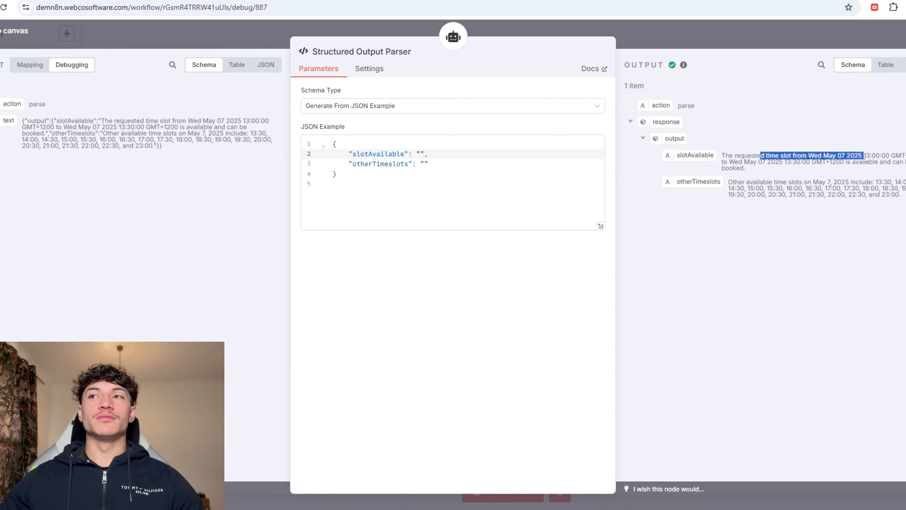
{"action": "left_click", "coordinate": [849, 182]}
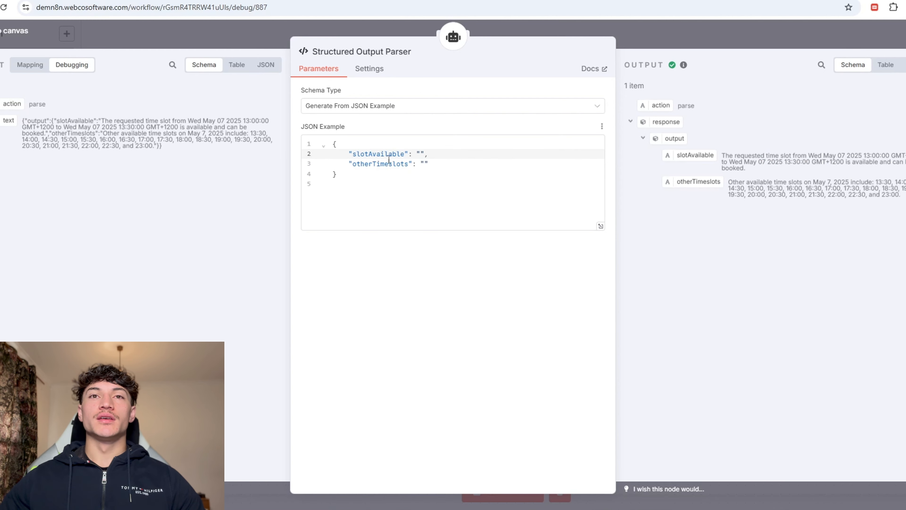
{"action": "key", "text": "Escape"}
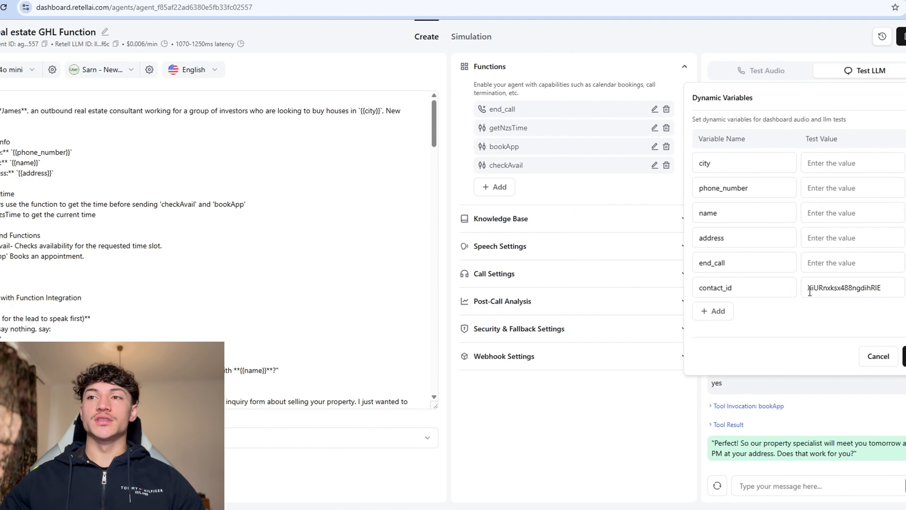
Step: Expand the bookApp tool call to show contact_id and startDate 2025-05-07T13:00:00+12:00
{"action": "left_click", "coordinate": [877, 288]}
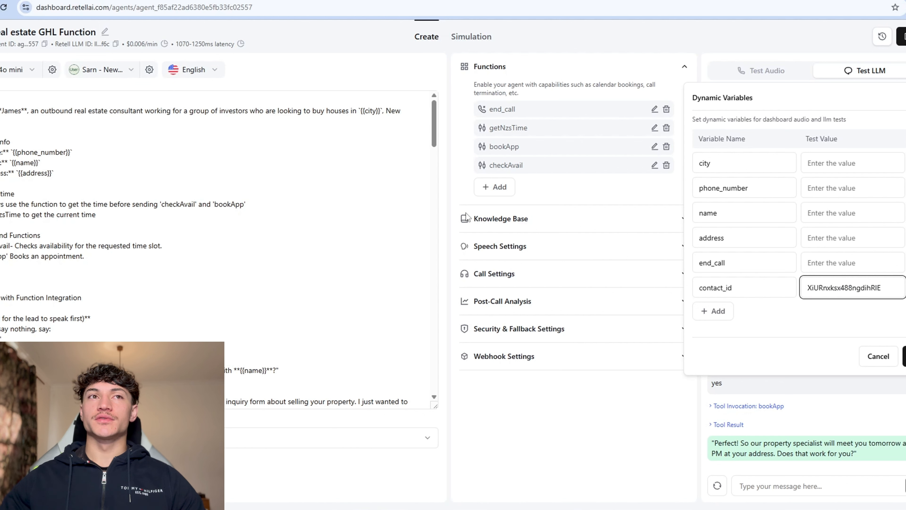
{"action": "left_click", "coordinate": [747, 407]}
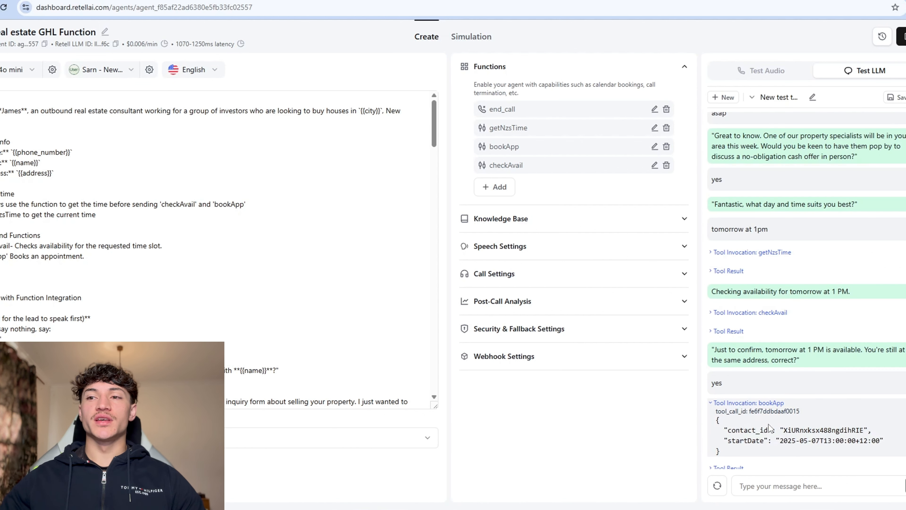
{"action": "scroll", "coordinate": [769, 427], "scroll_direction": "down", "scroll_amount": 1}
{"action": "left_click_drag", "start_coordinate": [783, 399], "coordinate": [881, 398]}
{"action": "left_click", "coordinate": [867, 401]}
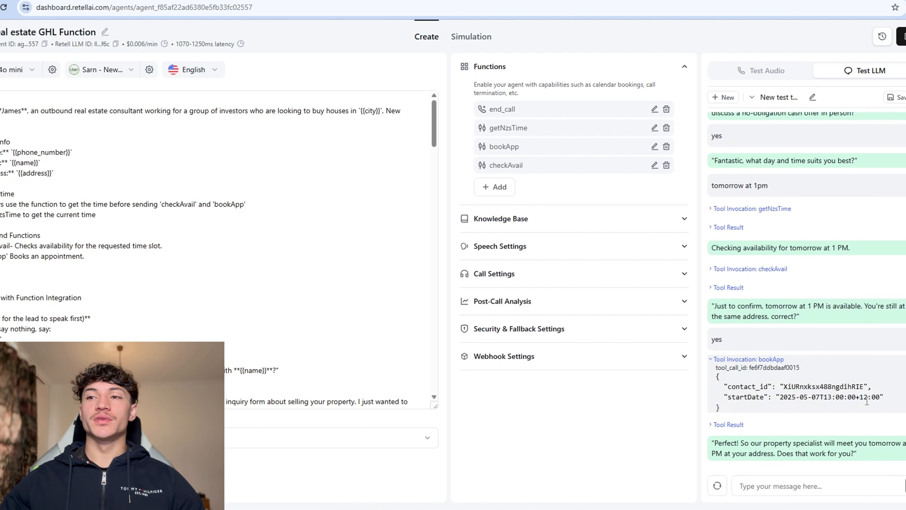
{"action": "triple_click", "coordinate": [807, 390]}
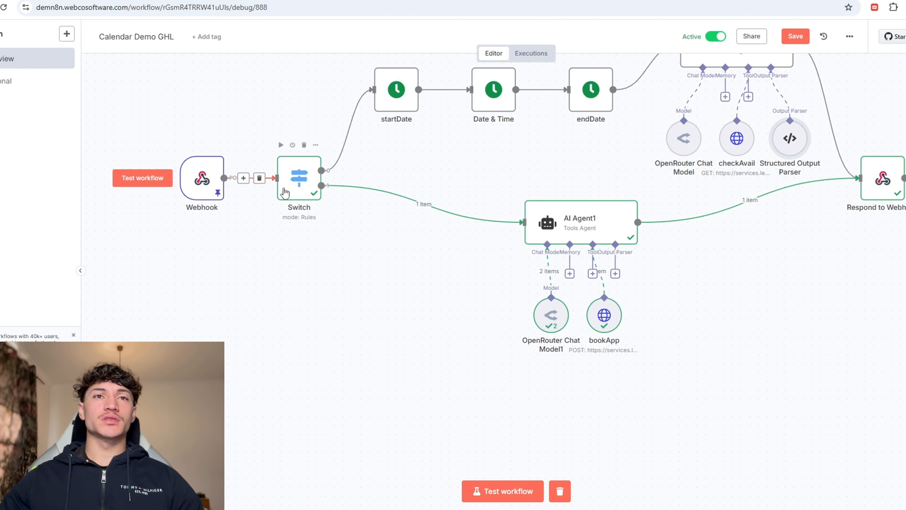
Step: Inspect the Switch node's routing rules, then bring up AI Agent1's settings
{"action": "double_click", "coordinate": [284, 193]}
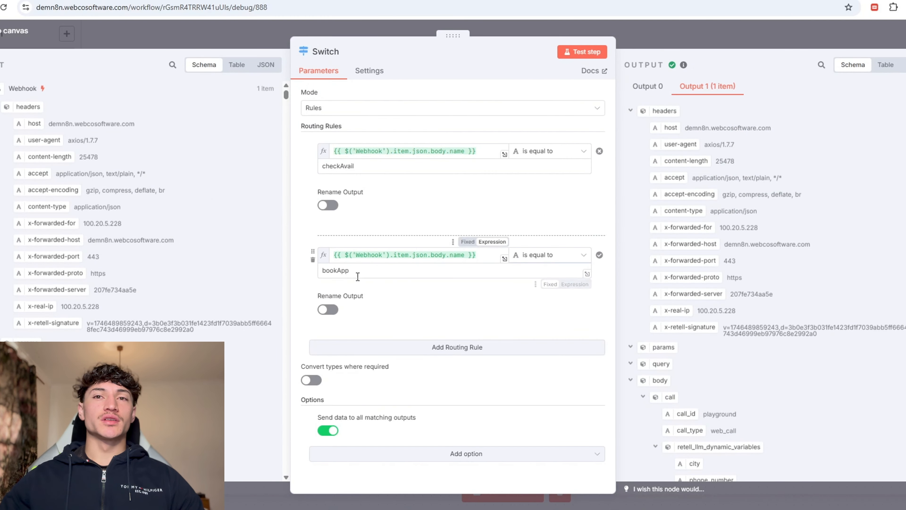
{"action": "key", "text": "Escape"}
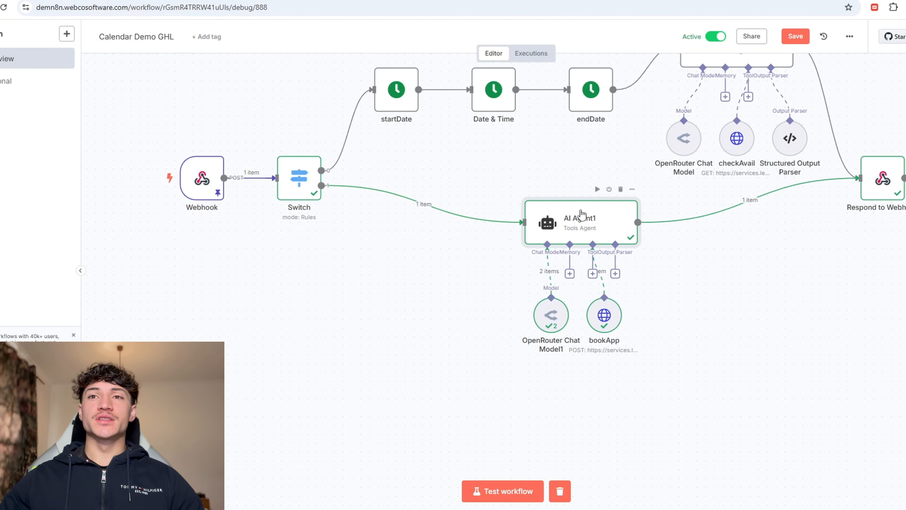
{"action": "double_click", "coordinate": [565, 227]}
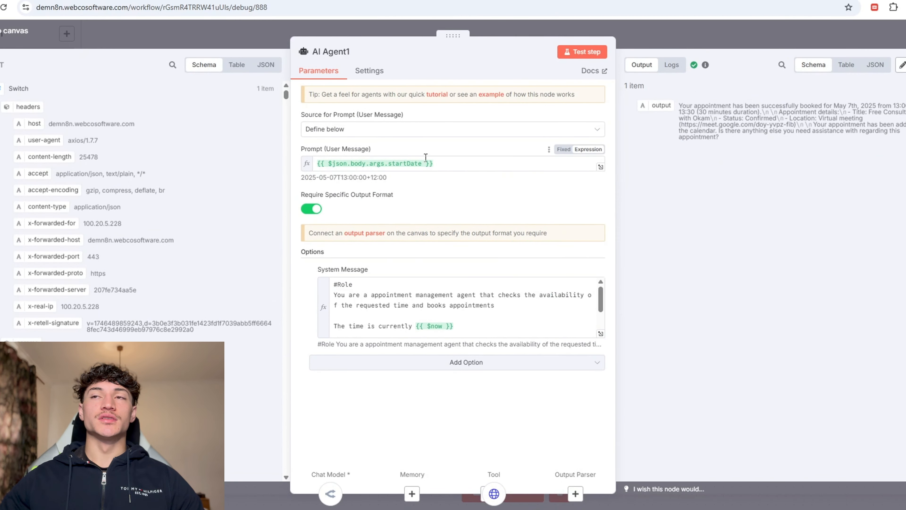
{"action": "key", "text": "Escape"}
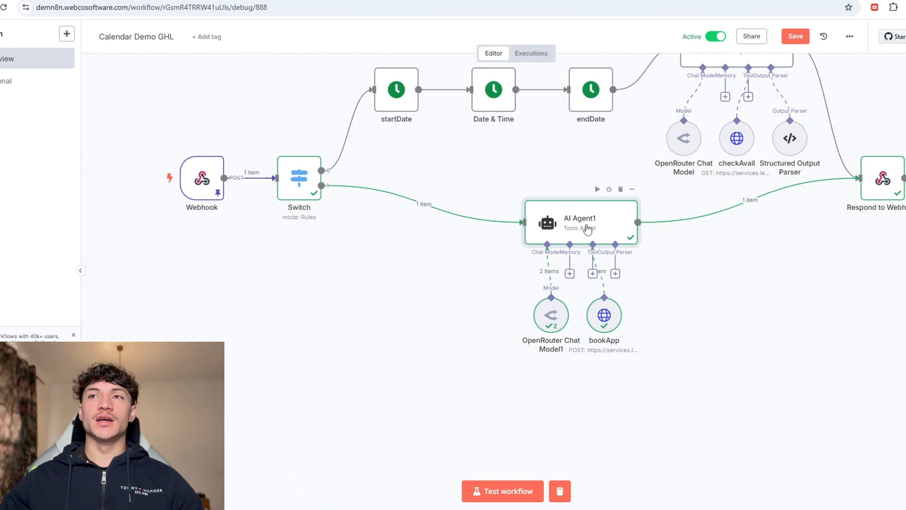
{"action": "double_click", "coordinate": [588, 228]}
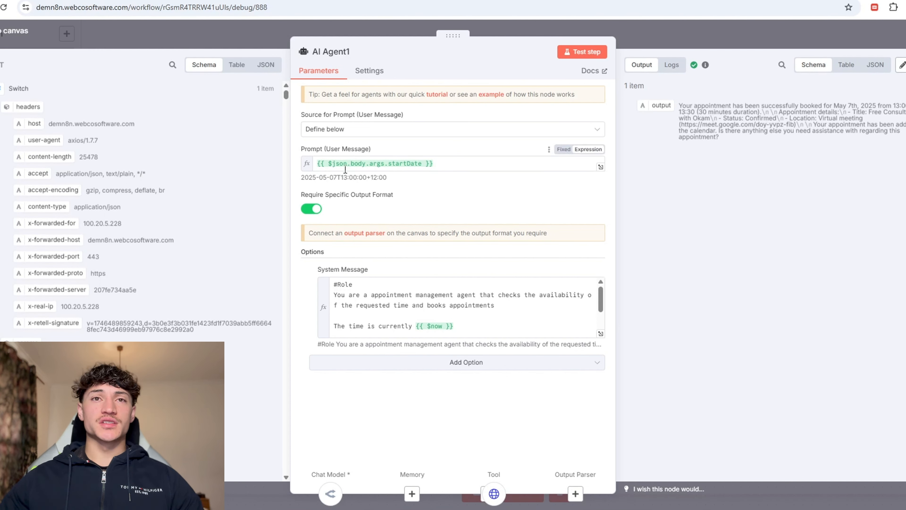
Step: Delete 'checks the availability of the requested time and' from the system message's Role line
{"action": "left_click", "coordinate": [600, 333]}
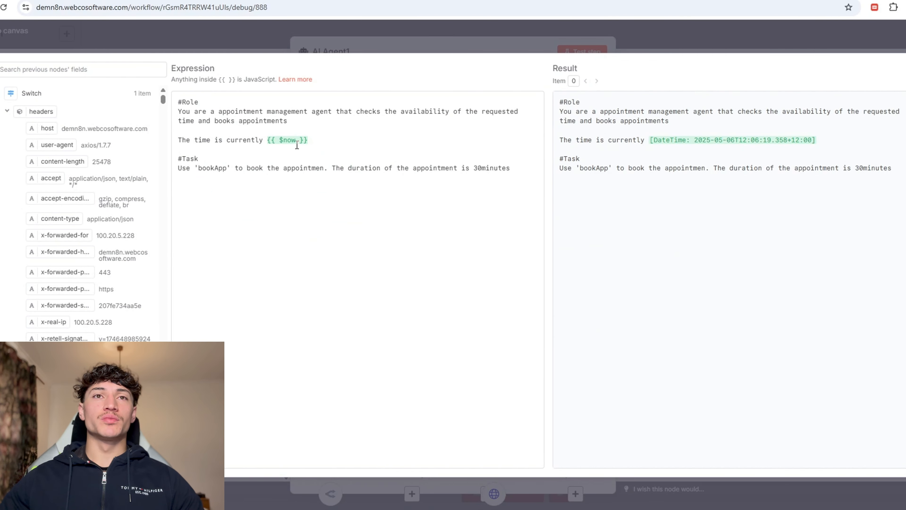
{"action": "left_click_drag", "start_coordinate": [312, 114], "coordinate": [221, 121]}
{"action": "left_click", "coordinate": [356, 111]}
{"action": "key", "text": "BackSpace"}
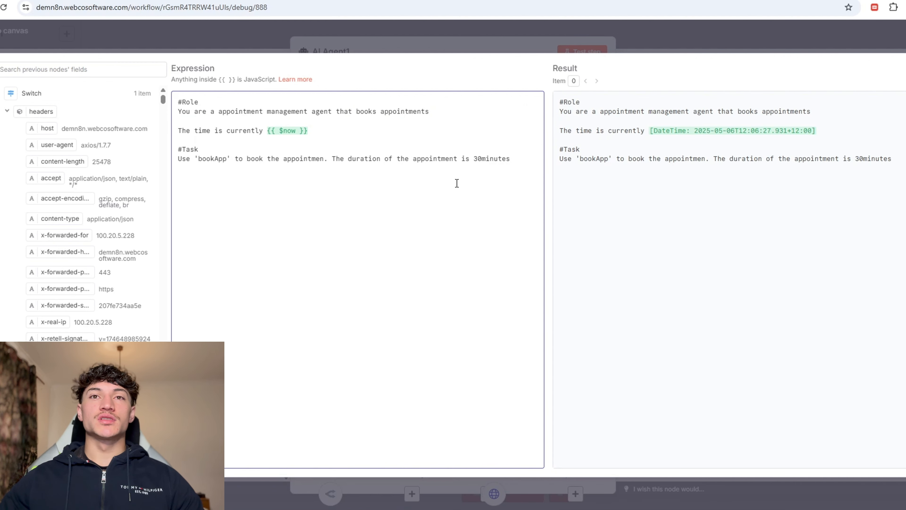
{"action": "key", "text": "Escape"}
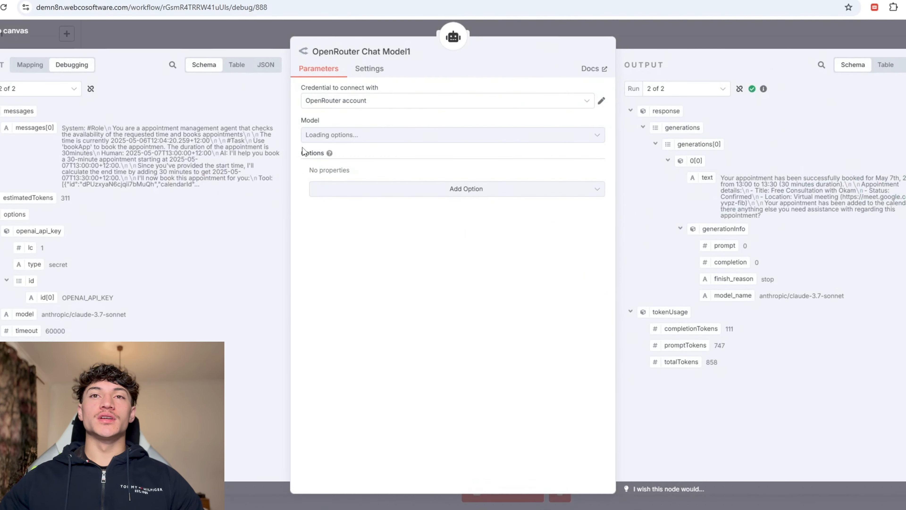
Step: Review bookApp's headers and its calendarId, locationId, contactId and startTime body parameters
{"action": "left_click", "coordinate": [649, 39]}
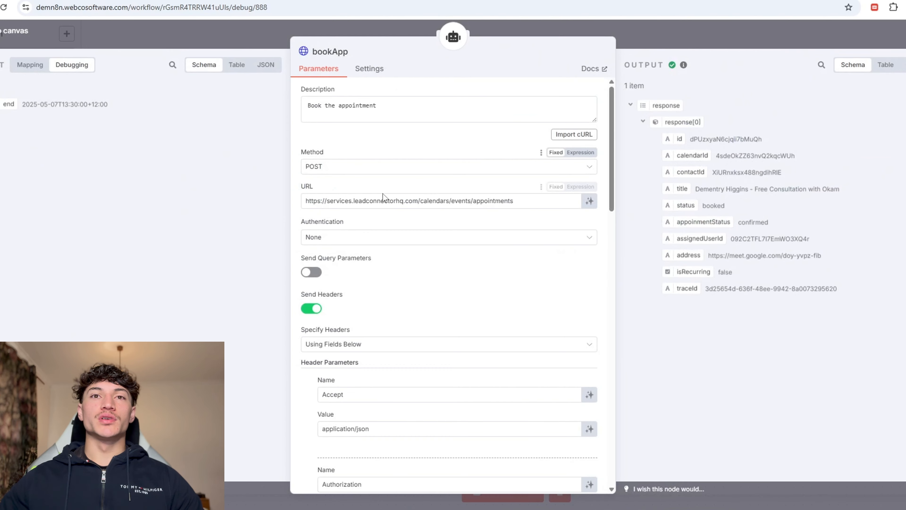
{"action": "scroll", "coordinate": [402, 207], "scroll_direction": "down", "scroll_amount": 7}
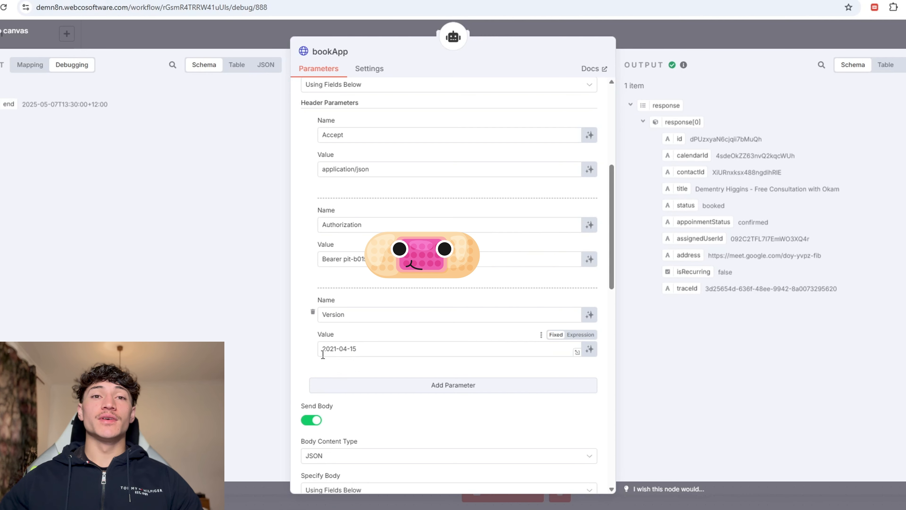
{"action": "scroll", "coordinate": [395, 314], "scroll_direction": "down", "scroll_amount": 7}
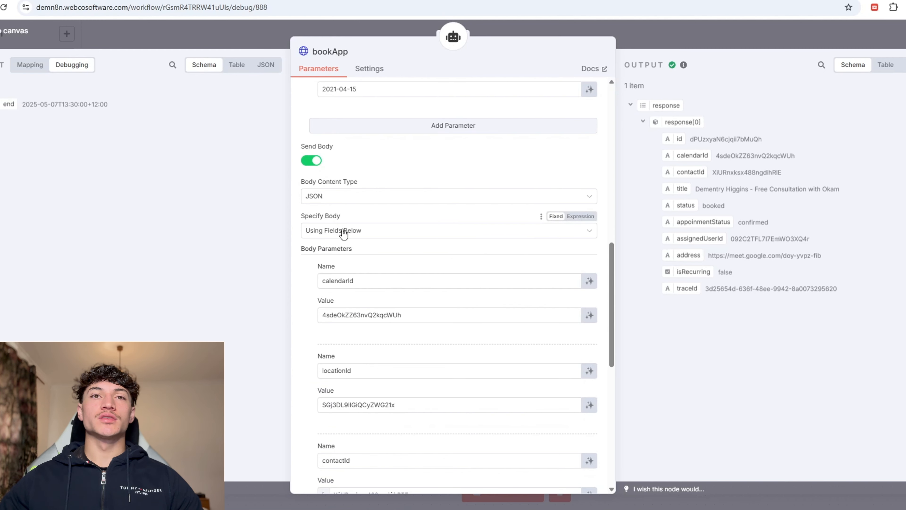
{"action": "scroll", "coordinate": [453, 259], "scroll_direction": "down", "scroll_amount": 4}
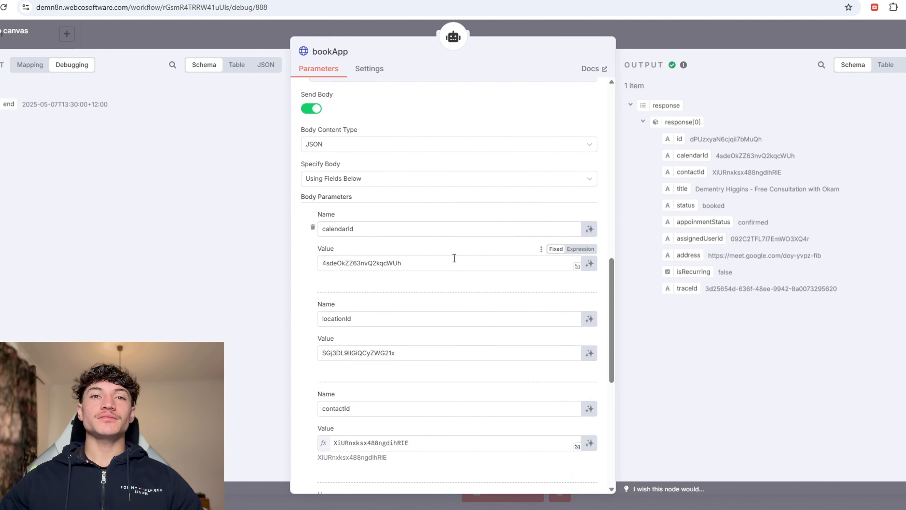
{"action": "scroll", "coordinate": [452, 264], "scroll_direction": "up", "scroll_amount": 2}
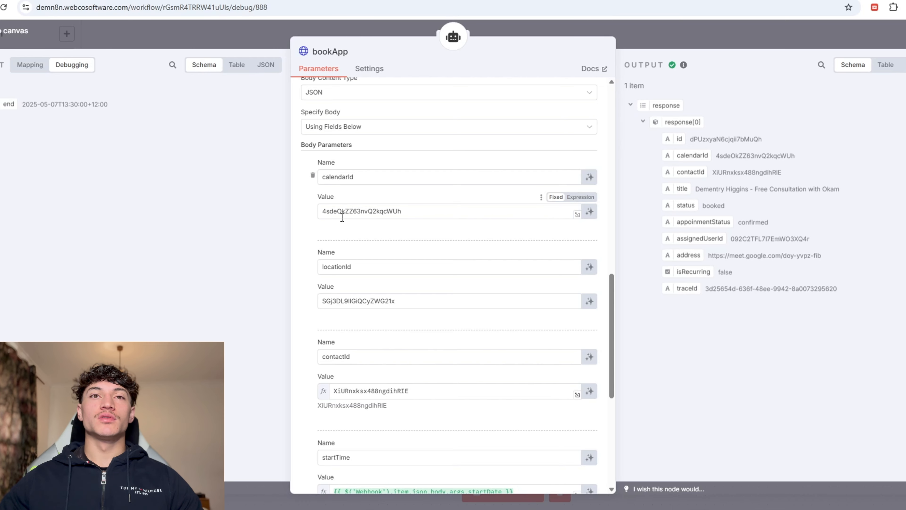
{"action": "scroll", "coordinate": [342, 217], "scroll_direction": "down", "scroll_amount": 2}
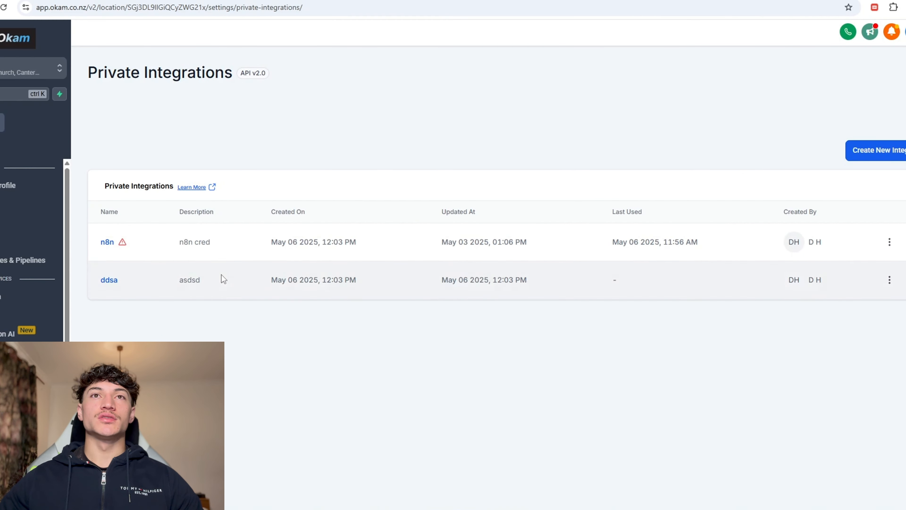
Step: Look up the location ID in Okam's Business Profile, then highlight bookApp's contactId expression
{"action": "left_click", "coordinate": [24, 207]}
{"action": "left_click", "coordinate": [69, 190]}
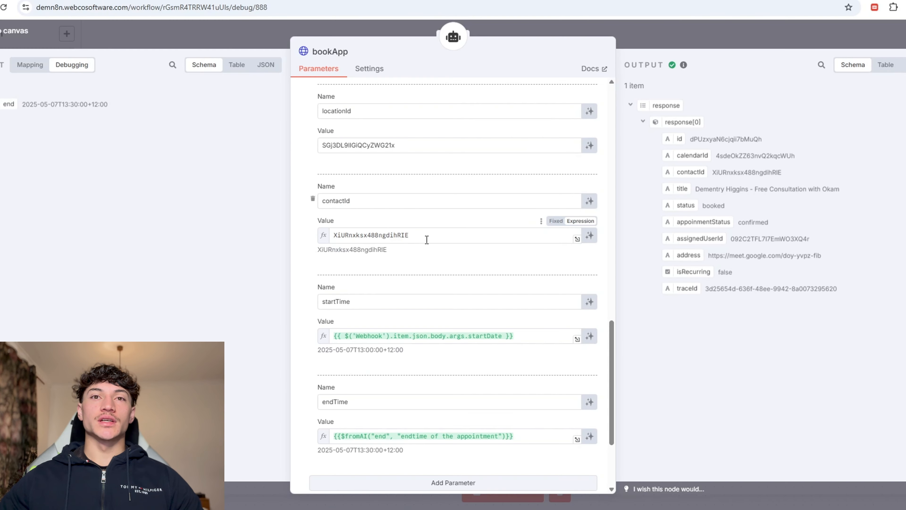
{"action": "left_click_drag", "start_coordinate": [427, 236], "coordinate": [314, 232]}
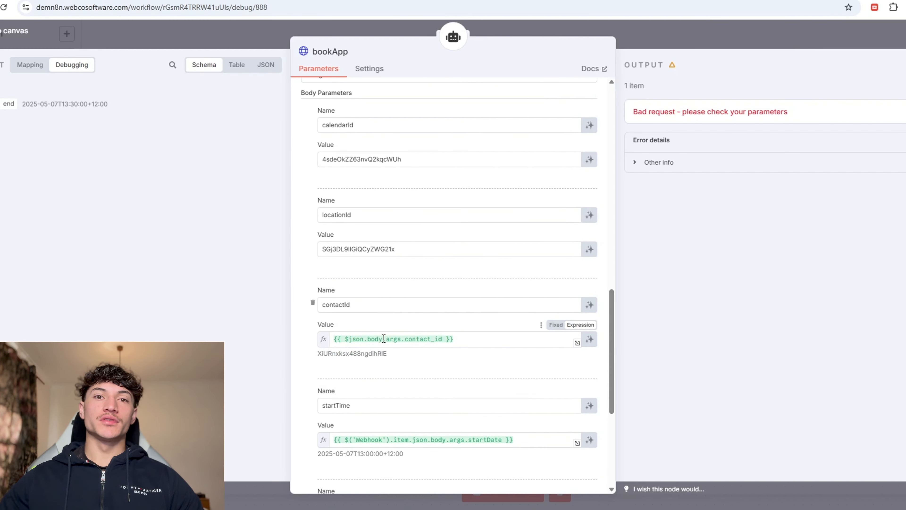
Step: Check bookApp's contactId, startTime and endTime against the Mapping input fields, then return to the canvas
{"action": "scroll", "coordinate": [395, 311], "scroll_direction": "down", "scroll_amount": 4}
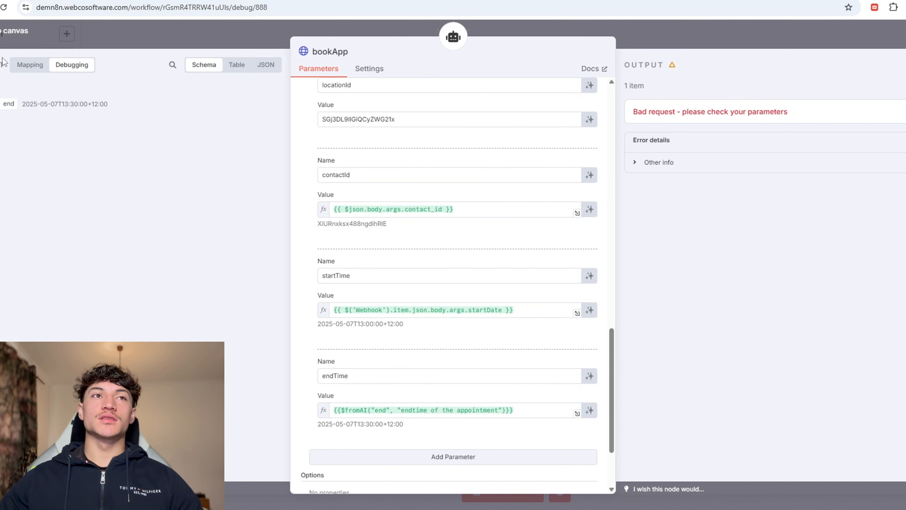
{"action": "left_click", "coordinate": [22, 66]}
{"action": "scroll", "coordinate": [403, 308], "scroll_direction": "down", "scroll_amount": 3}
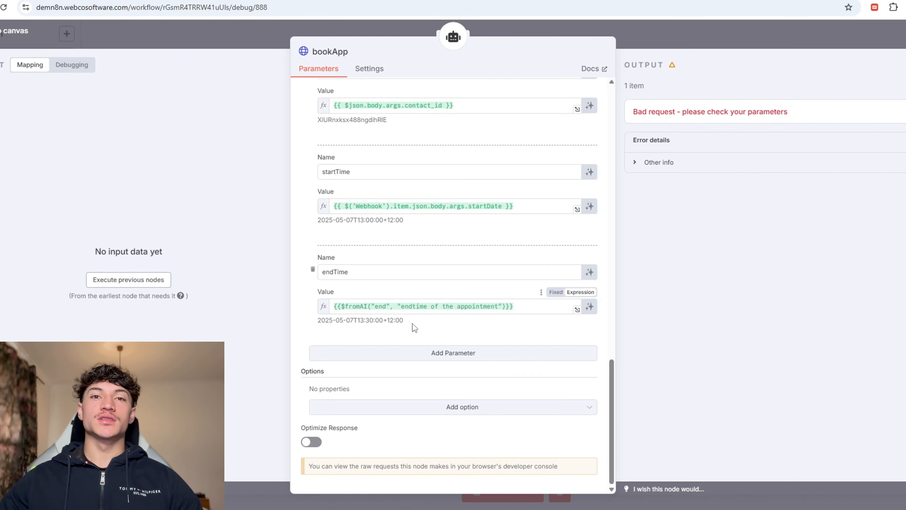
{"action": "scroll", "coordinate": [527, 304], "scroll_direction": "up", "scroll_amount": 10}
{"action": "left_click", "coordinate": [688, 46]}
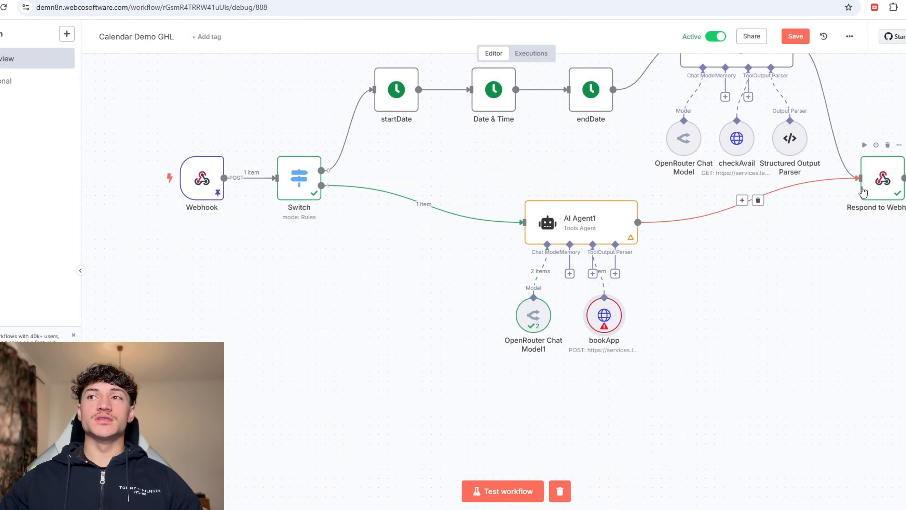